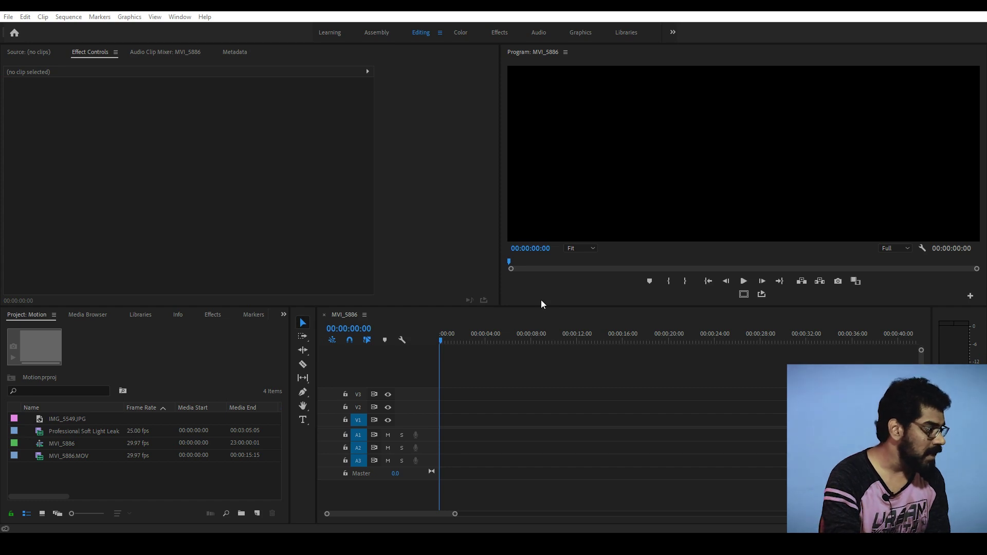
- Mark an in point at 00:00:05:04 and out point at 00:00:07:09 in MVI_5886.MOV
click(40, 457)
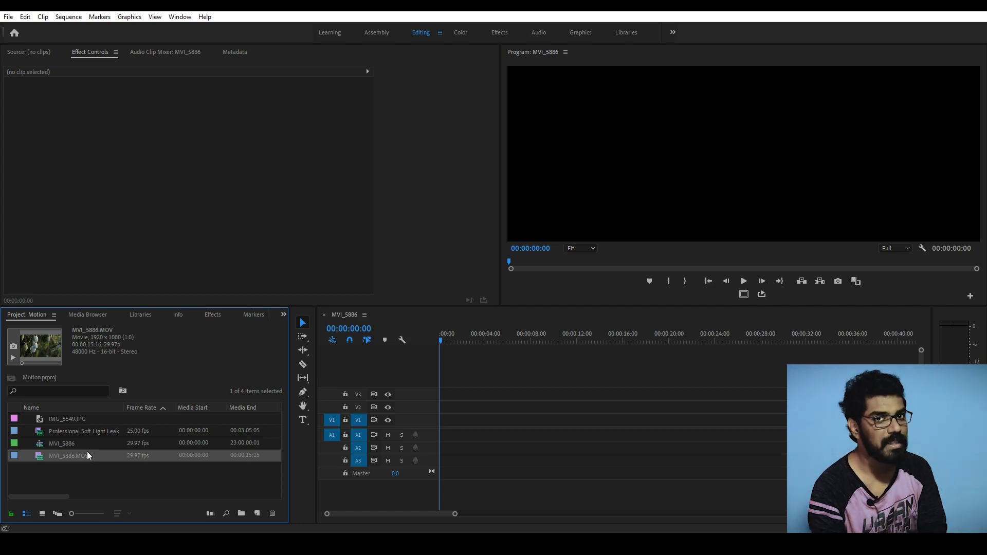
double_click(42, 455)
mouse_move(30, 264)
mouse_down()
mouse_move(180, 263)
mouse_move(167, 255)
mouse_up()
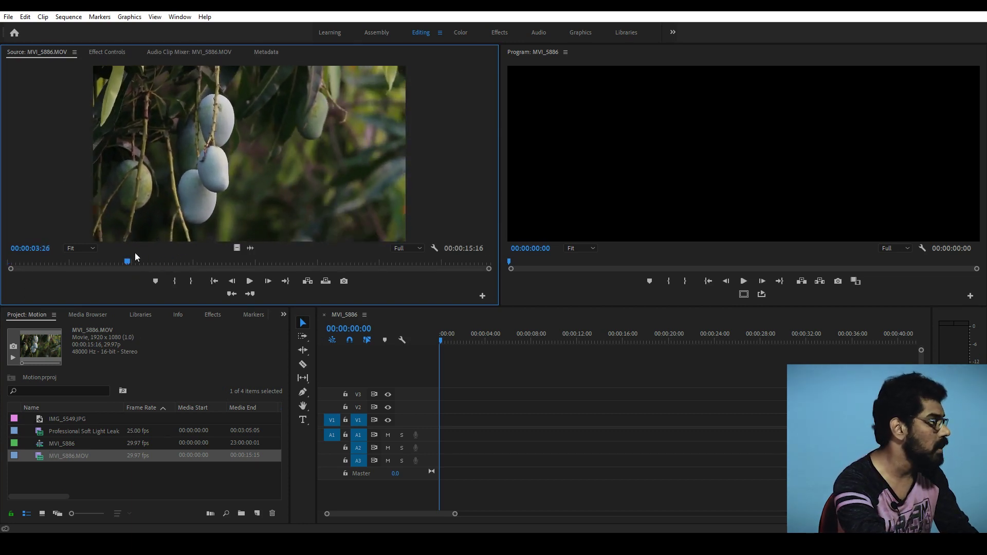
key(i)
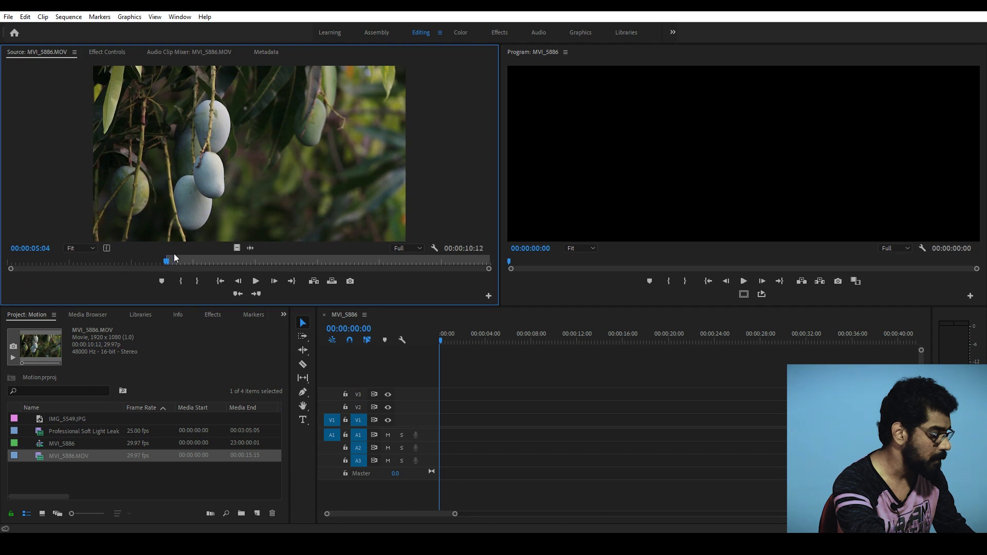
drag(174, 262, 234, 263)
key(o)
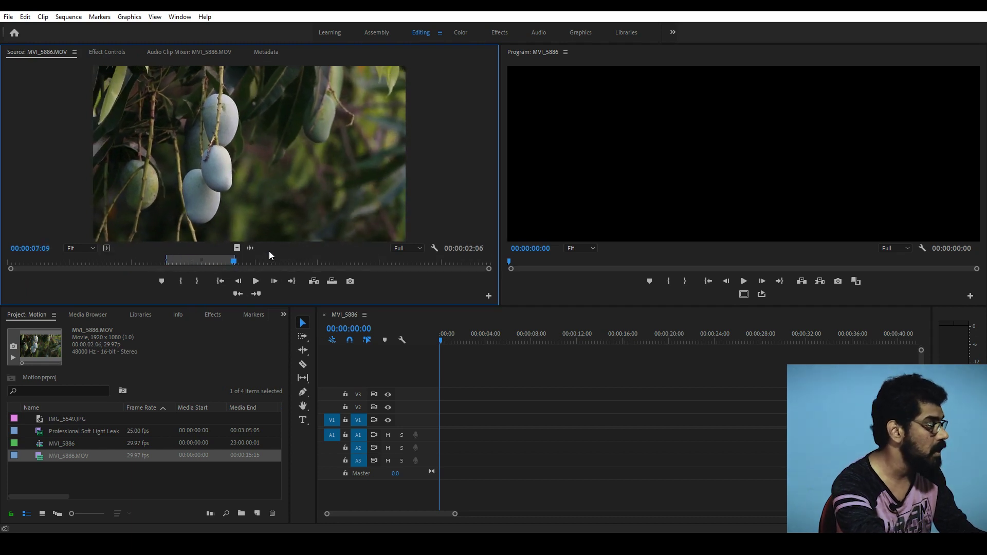
- Place the marked mango section on V1, fit it to the timeline, and expand all tracks
mouse_move(237, 248)
mouse_down()
mouse_move(451, 379)
mouse_move(450, 418)
mouse_up()
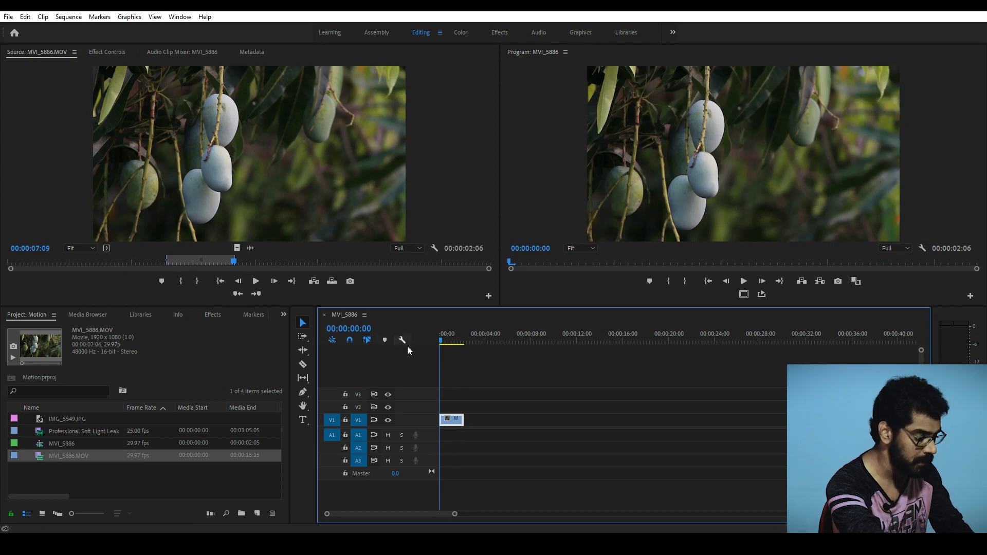
key(backslash)
key(space)
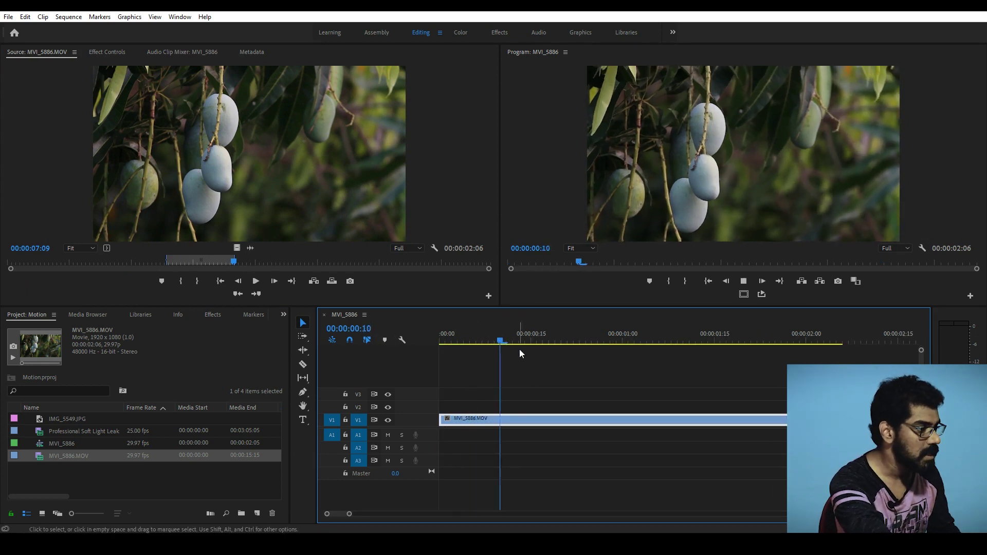
drag(551, 339, 445, 339)
click(402, 340)
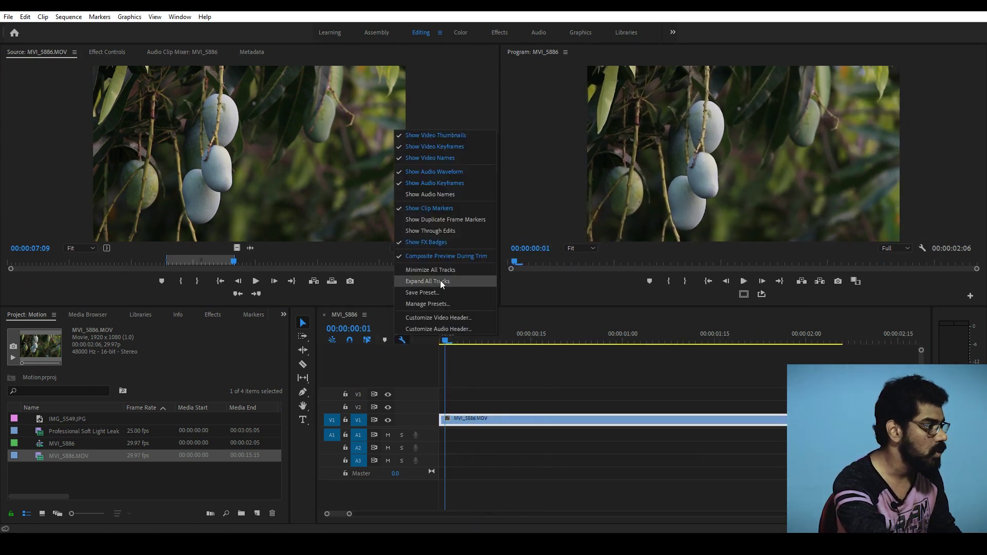
click(459, 281)
key(space)
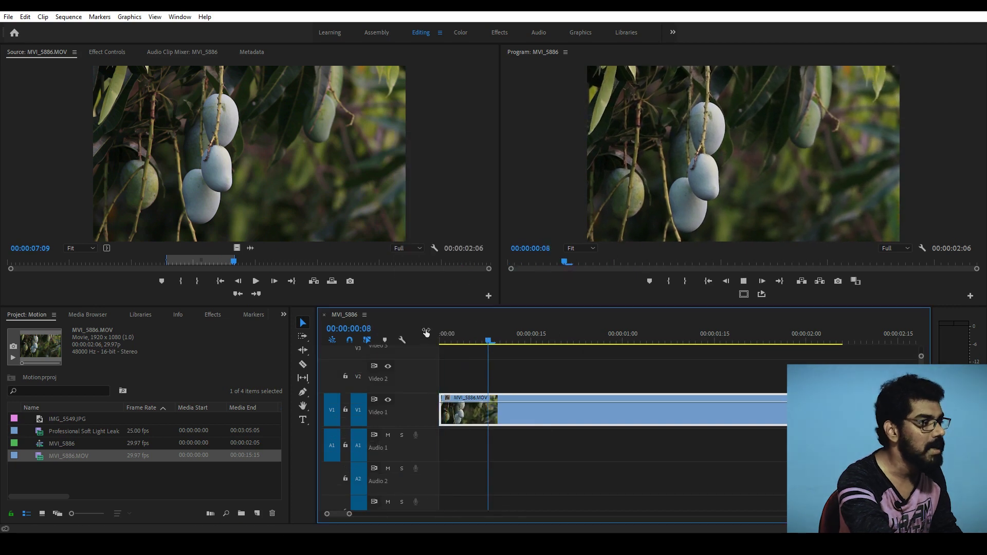
drag(531, 335, 616, 340)
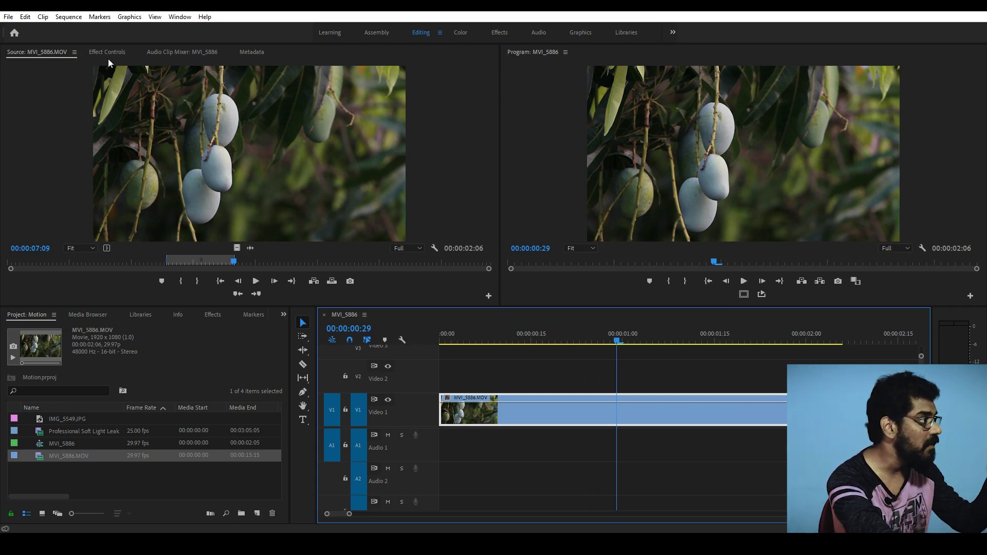
click(188, 20)
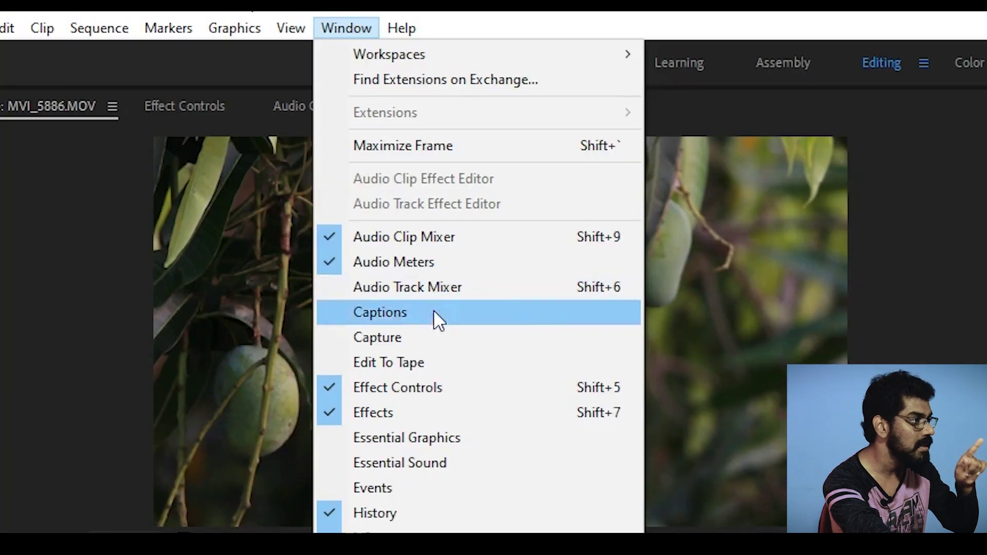
click(472, 391)
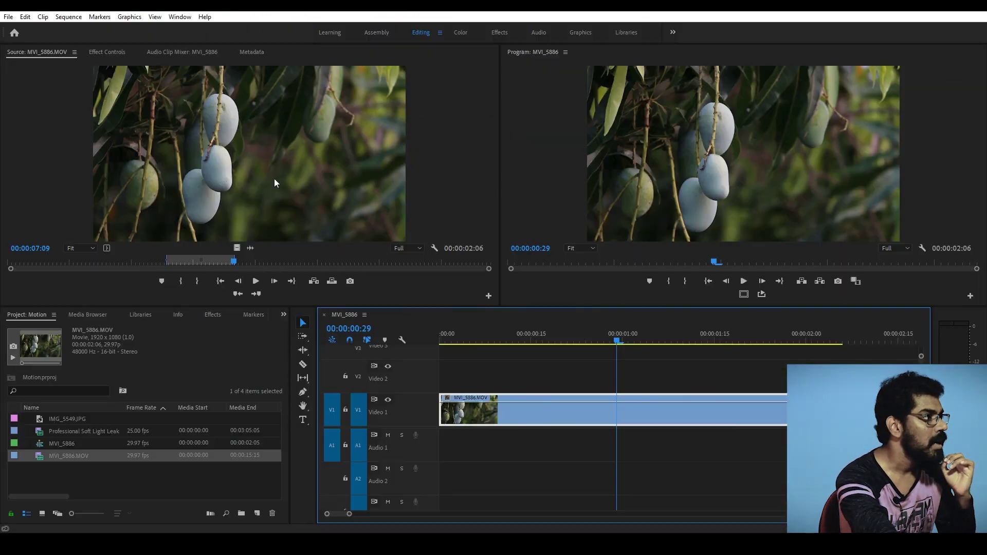
click(110, 50)
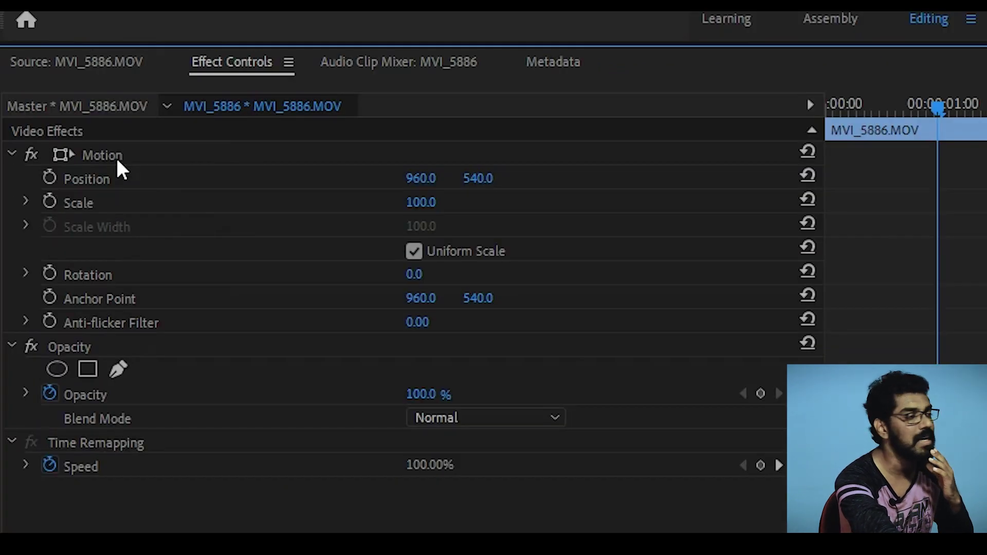
- Select Motion > Position in Effect Controls and scrub Position X to 942.0
click(117, 159)
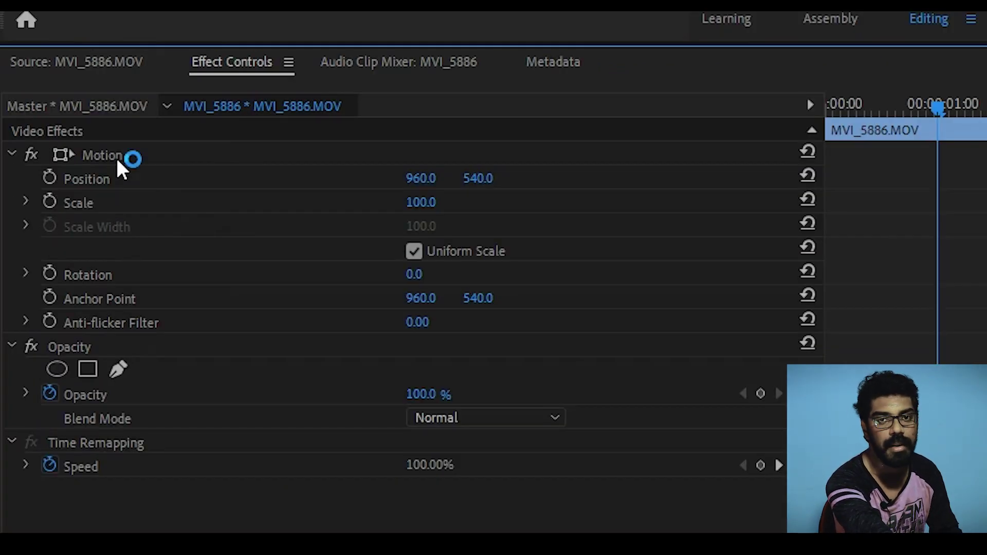
click(92, 178)
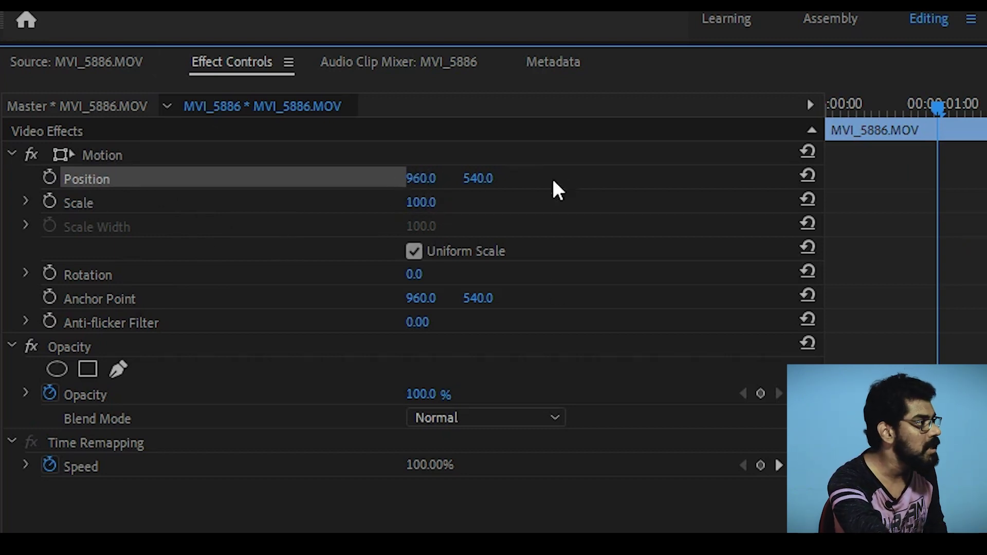
drag(192, 104, 187, 105)
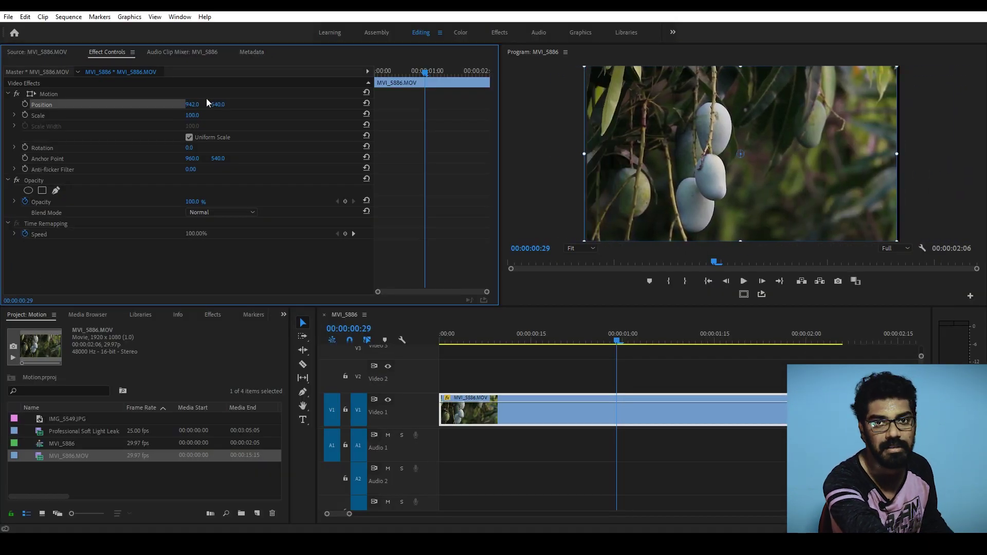
- Reset Position X to 960.0 and test moving the clip, undoing each move
click(366, 103)
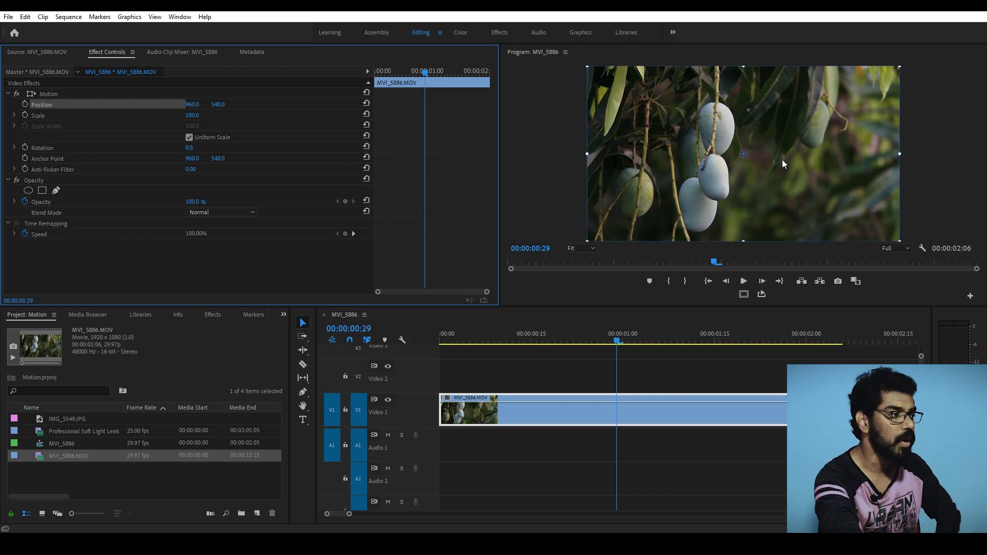
mouse_move(698, 162)
mouse_down()
mouse_move(658, 171)
mouse_move(699, 156)
mouse_up()
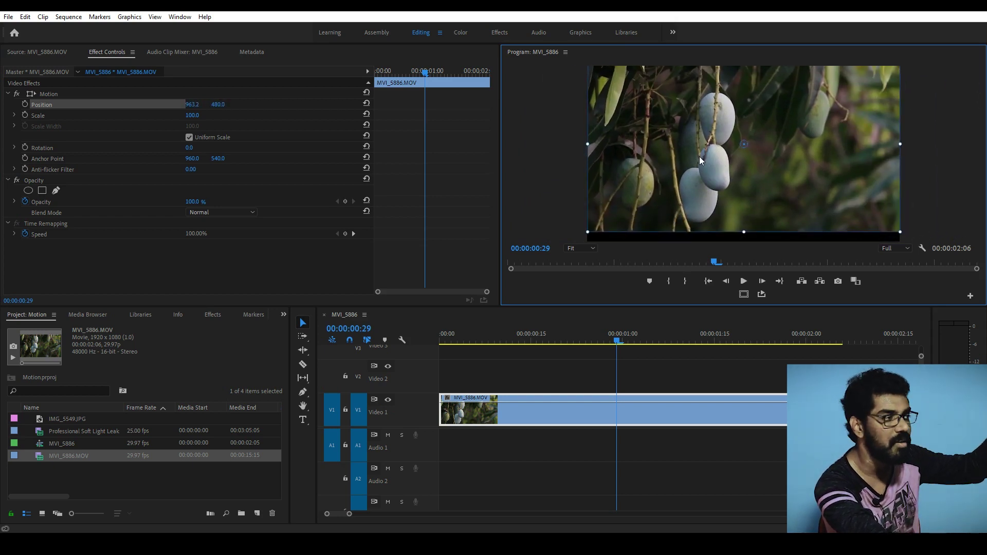
key(ctrl+z)
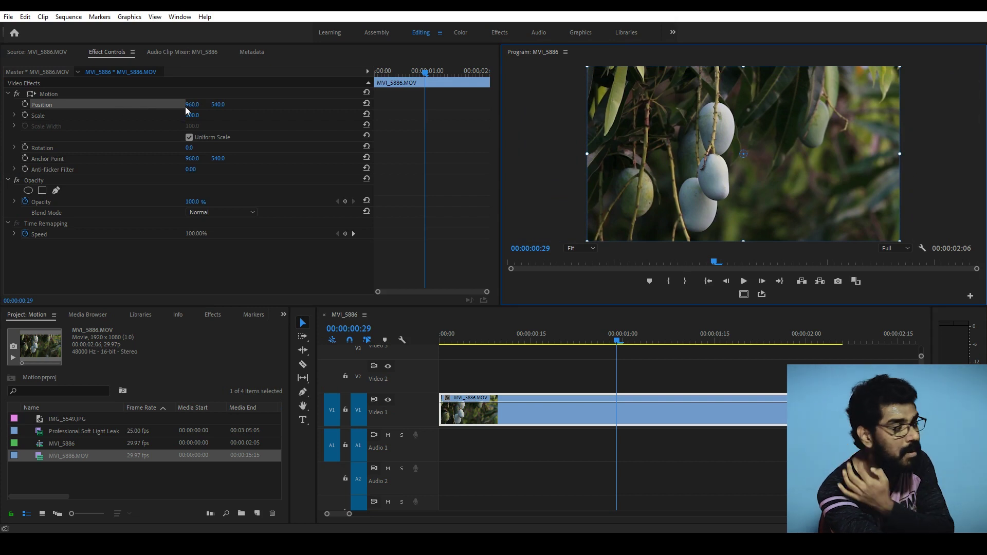
drag(186, 105, 198, 104)
key(ctrl+z)
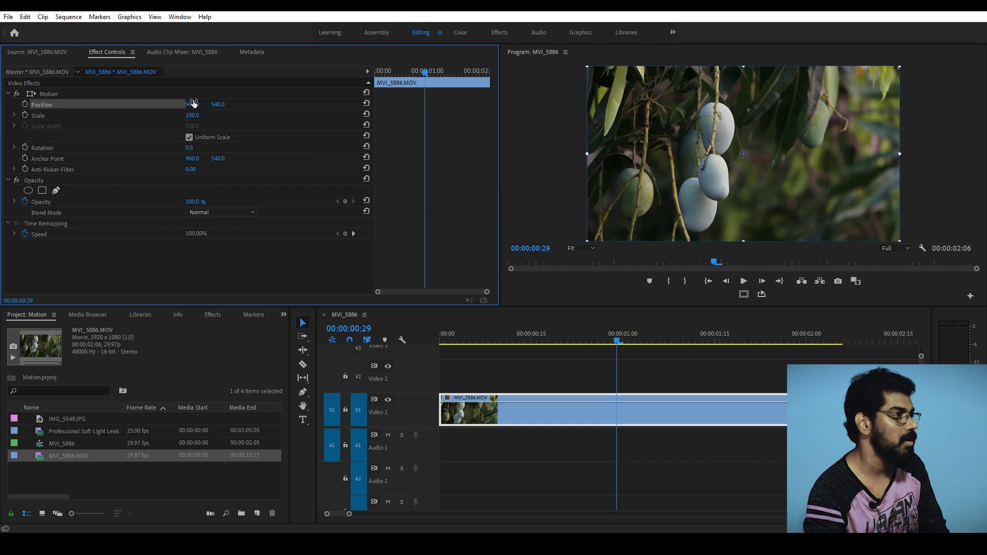
drag(693, 190, 683, 187)
key(ctrl+z)
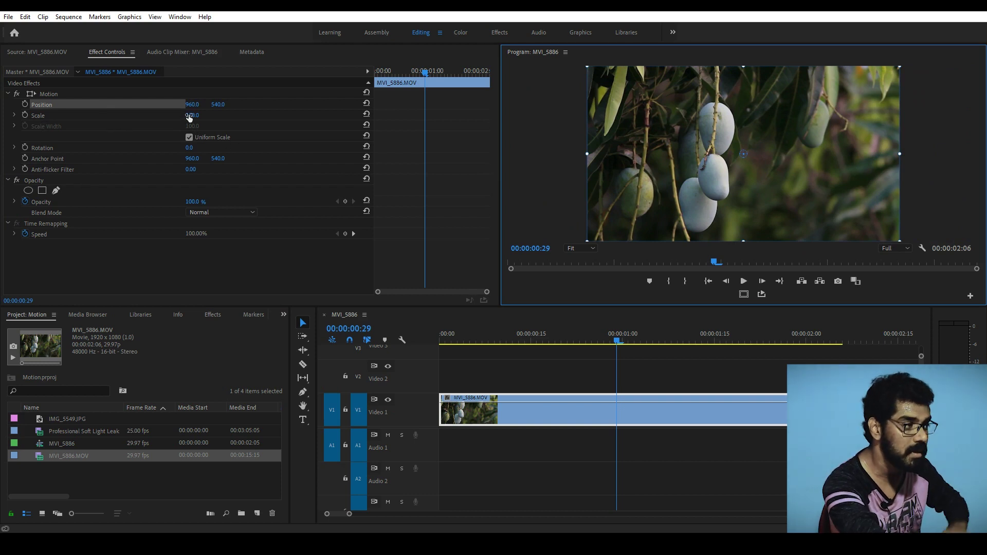
- Test scale changes and a 37° rotation, leaving scale 100 and rotation 0°
mouse_move(188, 117)
mouse_down()
mouse_move(139, 117)
mouse_move(237, 115)
mouse_move(200, 116)
mouse_up()
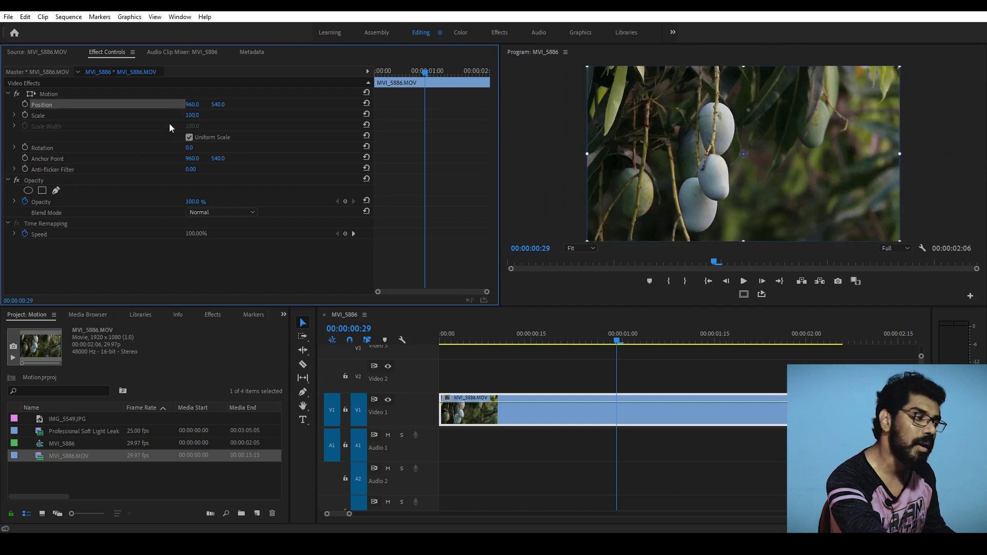
drag(192, 115, 206, 116)
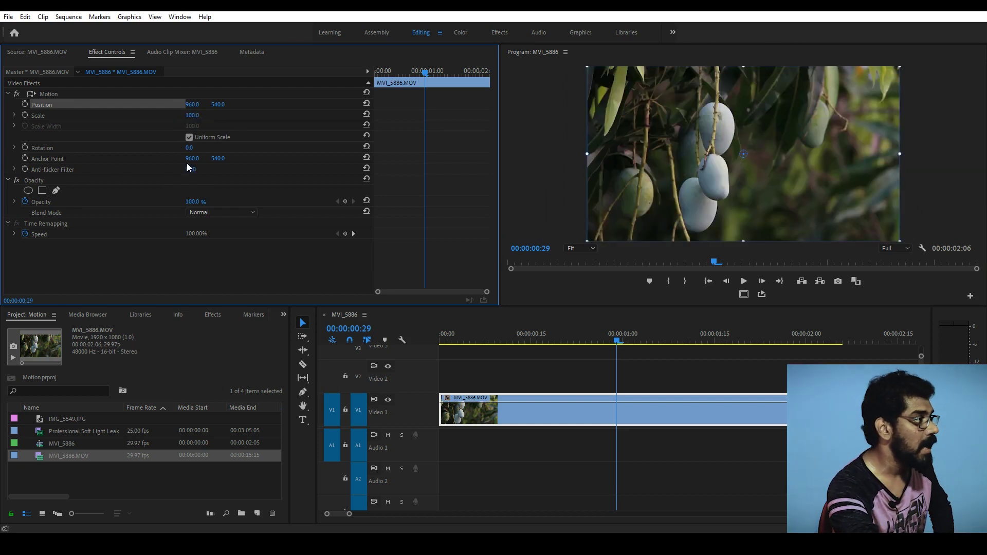
drag(190, 148, 234, 148)
key(ctrl+z)
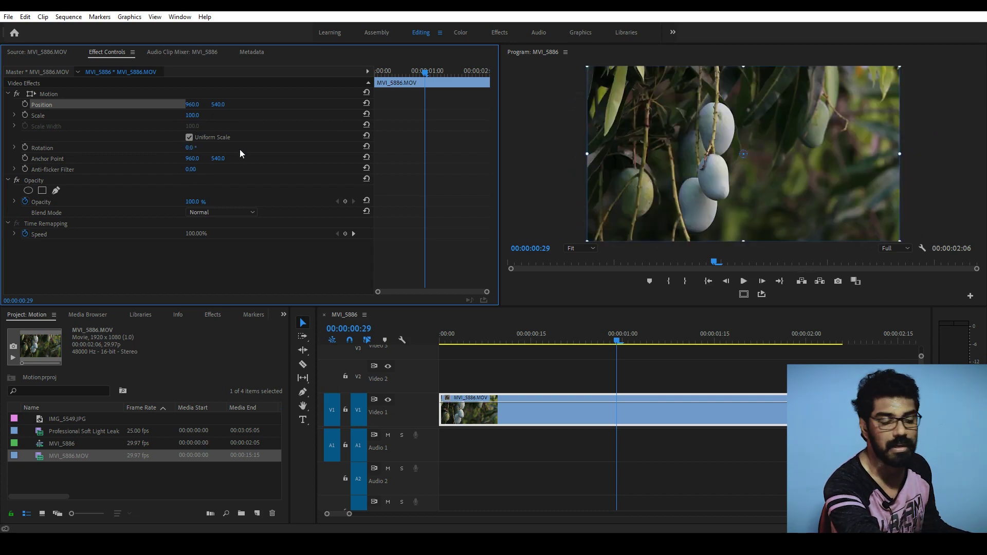
click(934, 134)
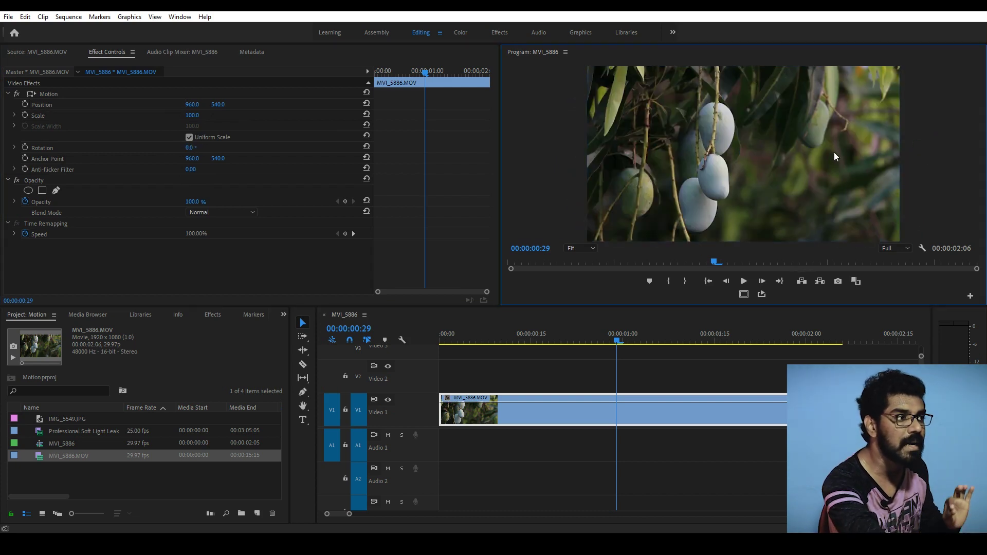
click(793, 151)
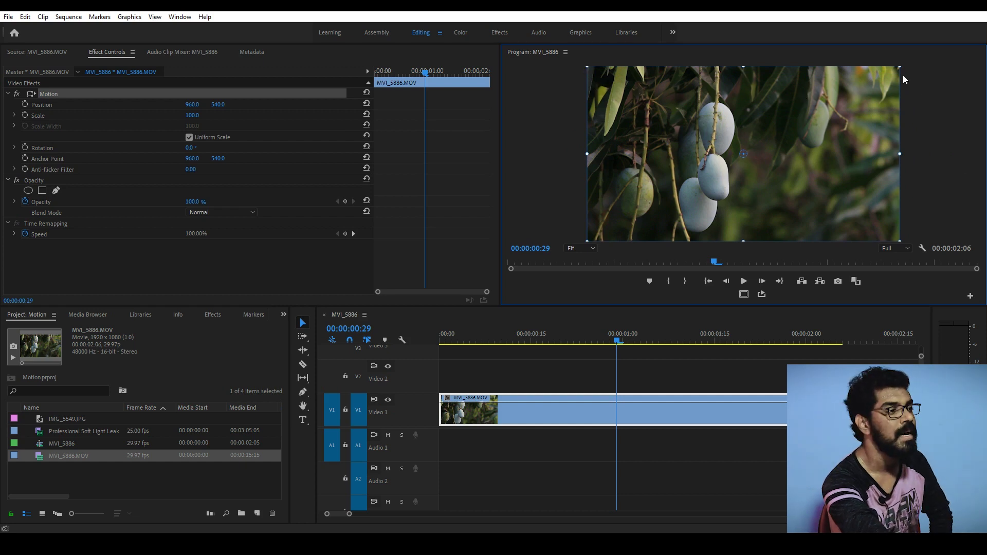
- Test a 107.6 corner resize, undo to 100, and zoom the preview to 25%
drag(902, 67, 902, 78)
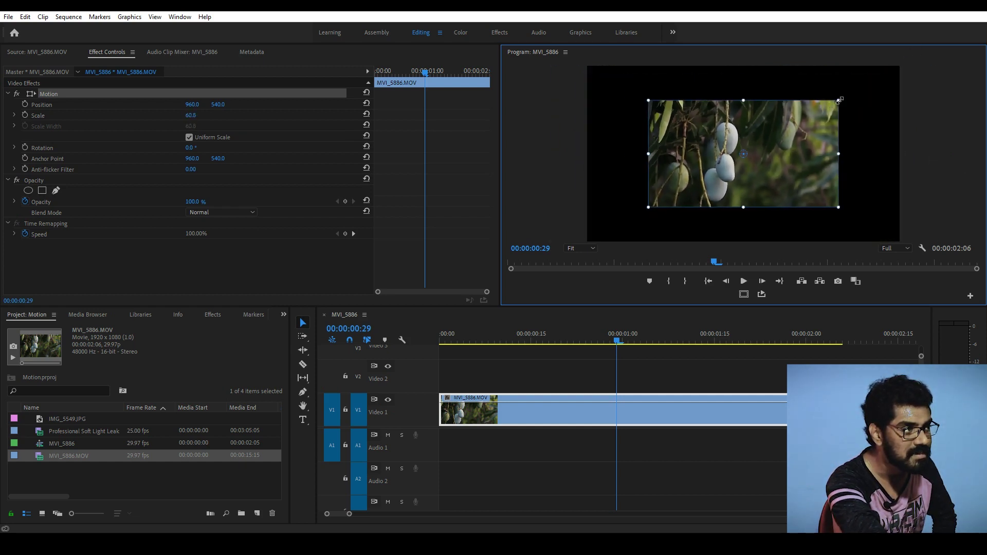
key(ctrl+z)
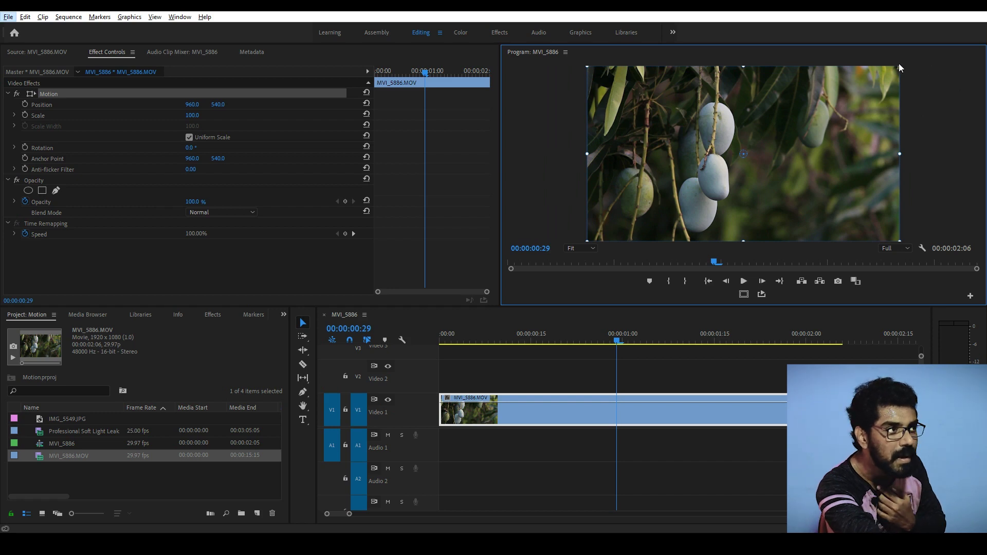
click(586, 250)
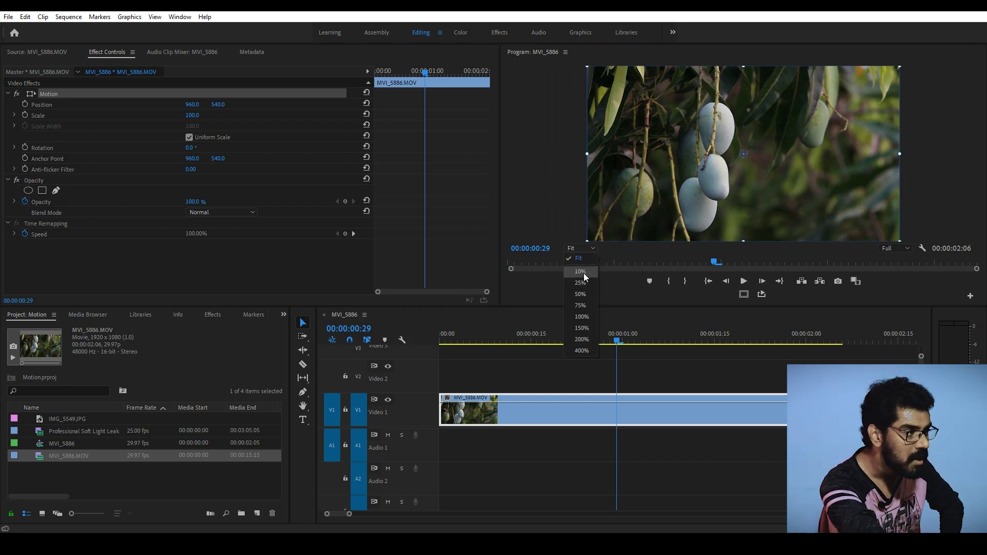
click(581, 283)
- Try a 10% preview zoom, return to 25%, and rotate the clip to -7.4 degrees
click(583, 247)
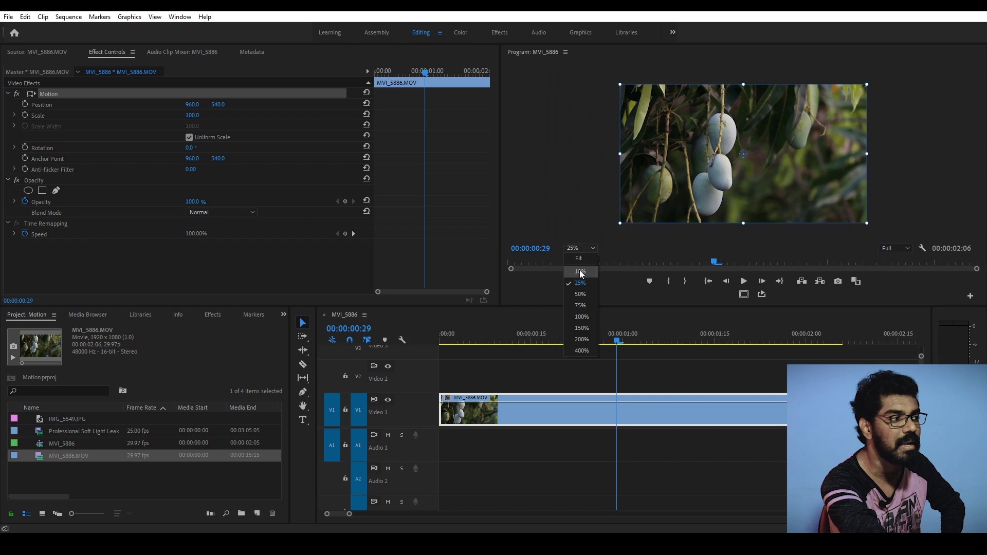
click(581, 273)
click(582, 249)
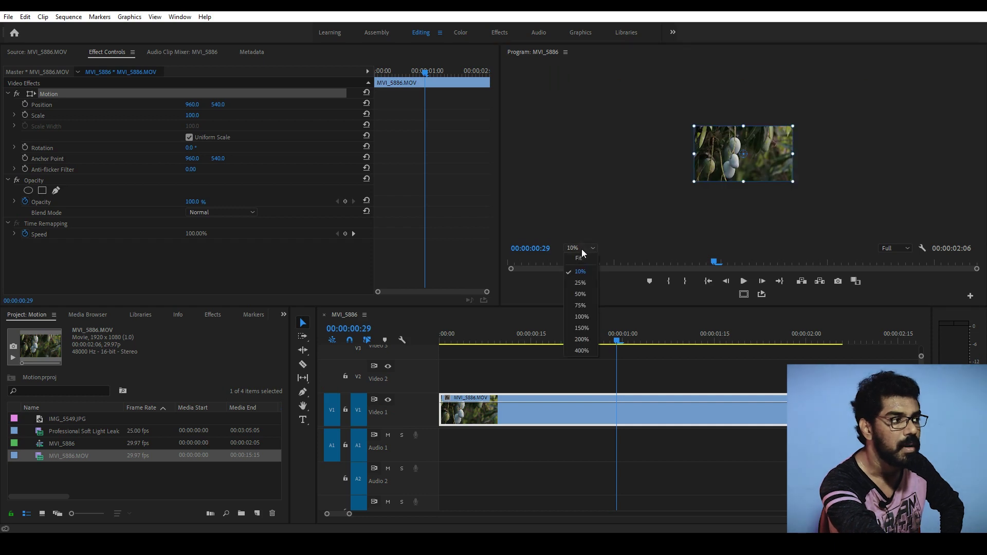
click(585, 284)
mouse_move(872, 78)
mouse_down()
mouse_move(861, 64)
mouse_move(957, 59)
mouse_up()
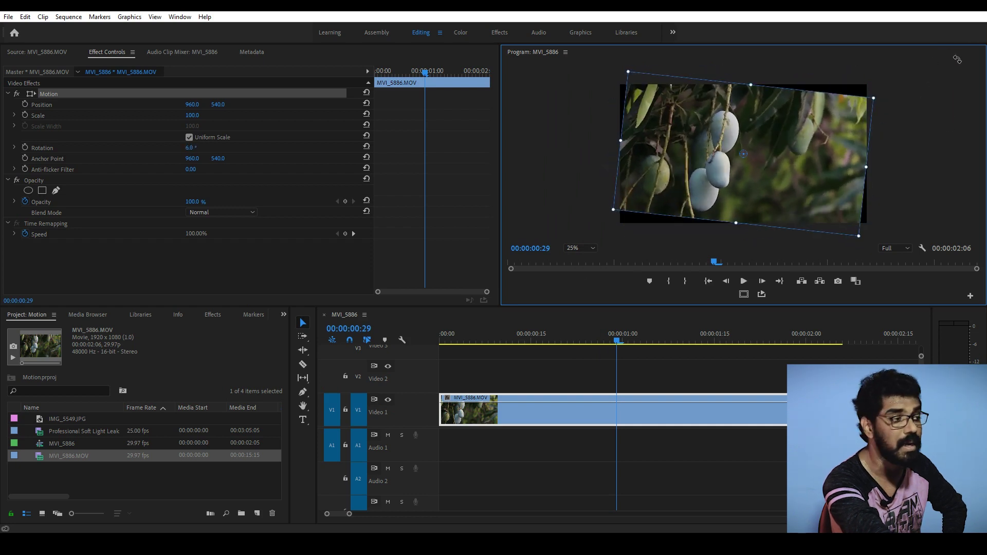
- At 00:00:01:00, test rotating and scaling in the preview, undoing back to 0° and 100
key(ctrl+z)
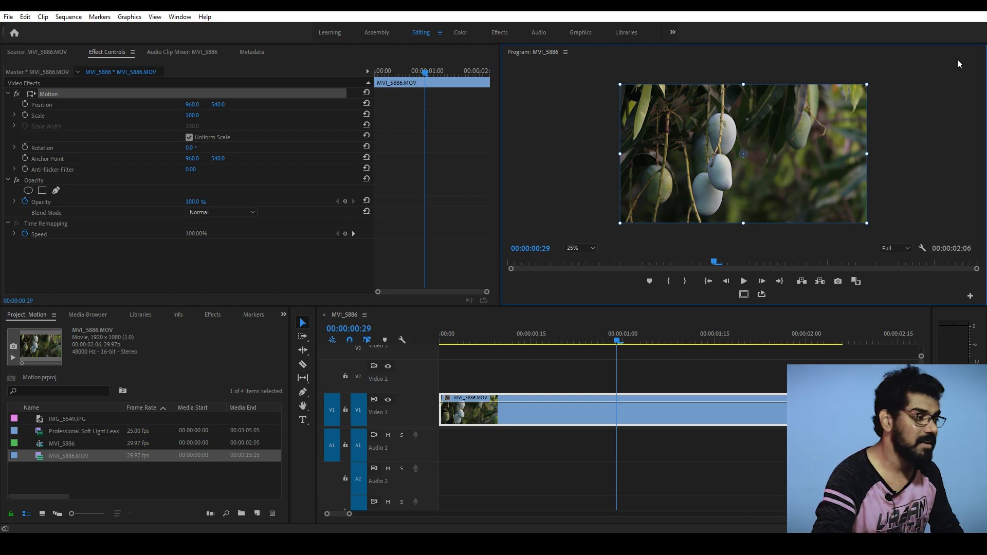
click(622, 336)
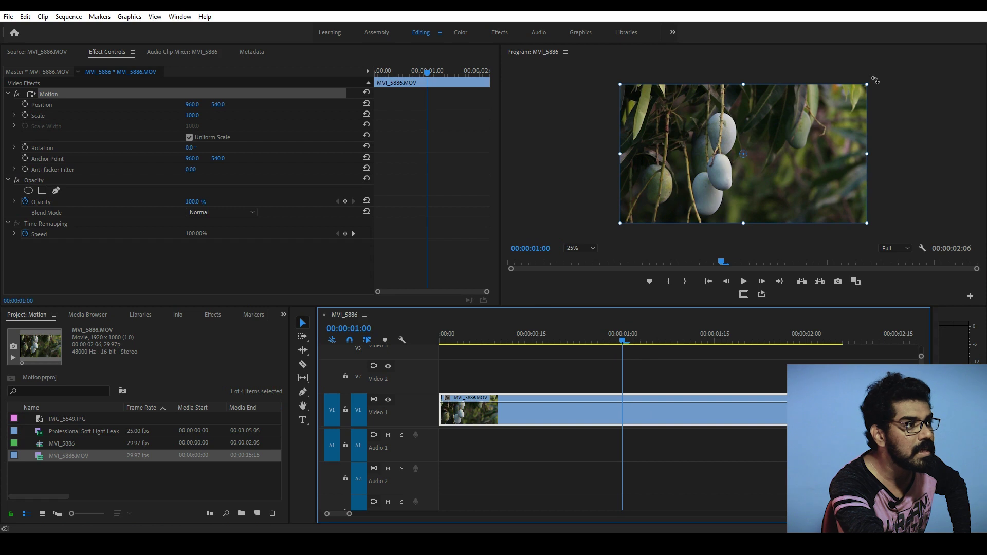
drag(874, 80, 912, 60)
drag(868, 86, 794, 126)
key(ctrl+z)
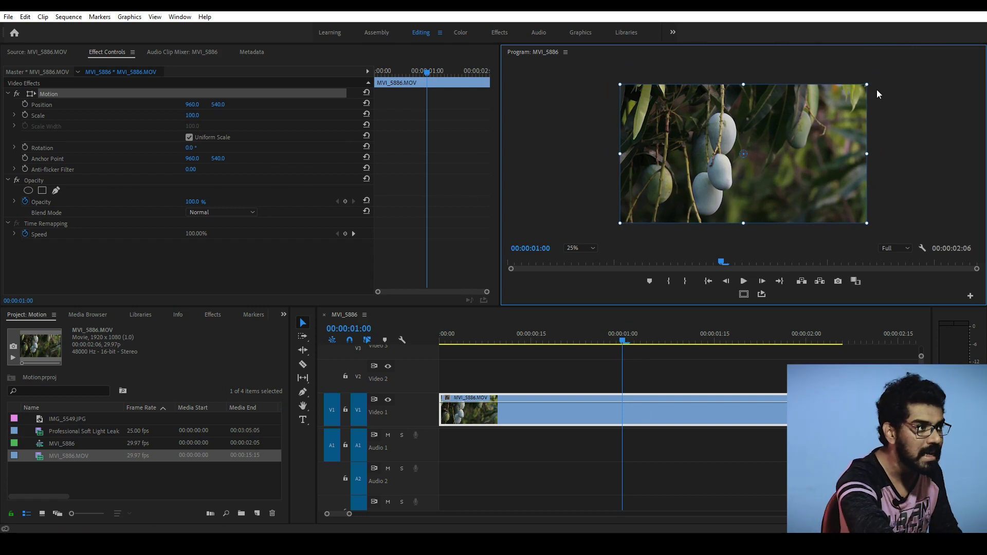
mouse_move(877, 79)
mouse_down()
mouse_move(909, 231)
mouse_move(878, 156)
mouse_up()
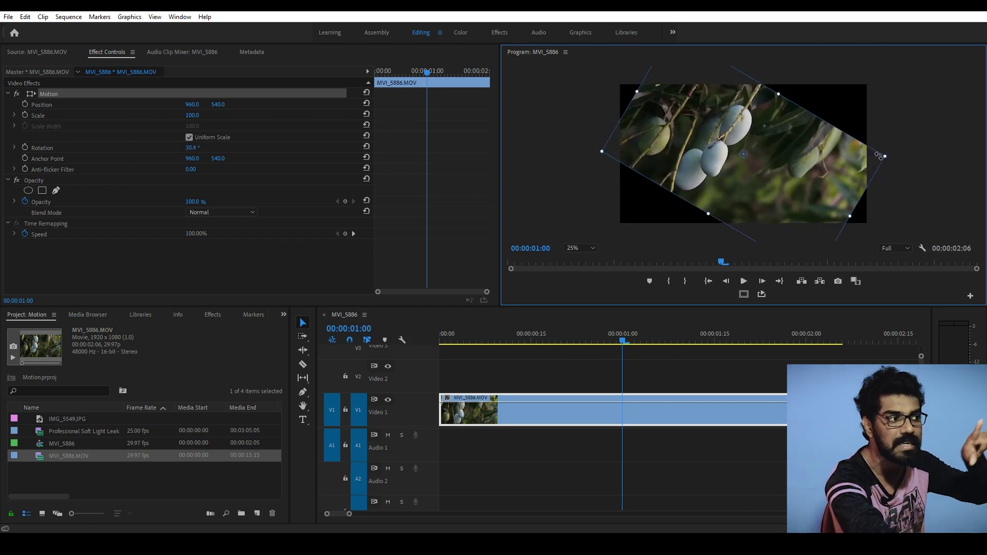
key(ctrl+z)
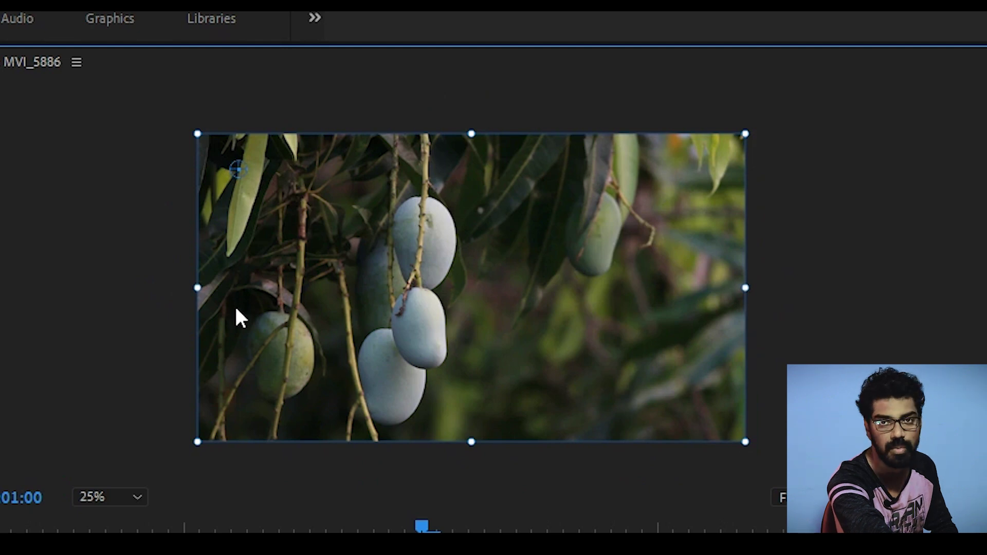
drag(764, 452, 792, 514)
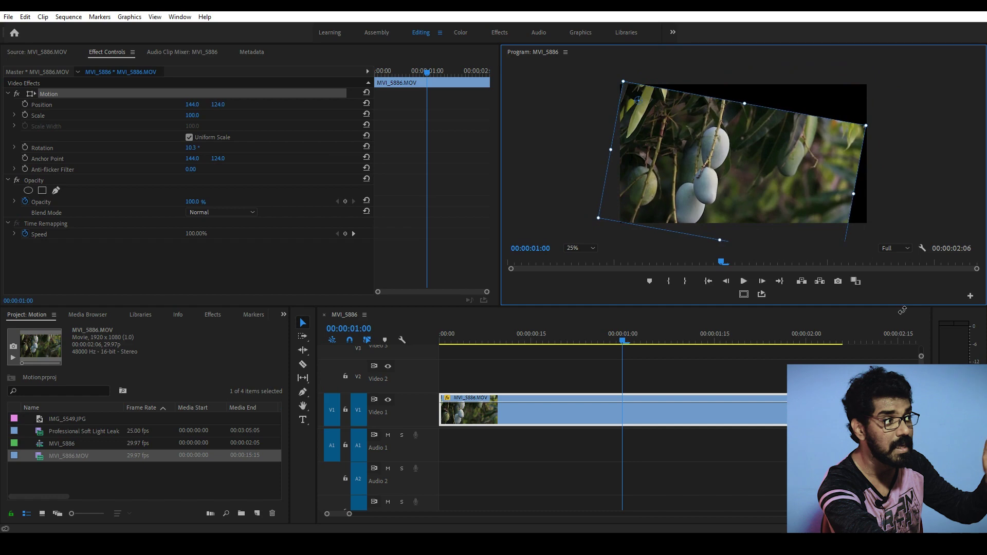
mouse_move(956, 257)
mouse_down()
mouse_move(976, 109)
mouse_move(842, 270)
mouse_up()
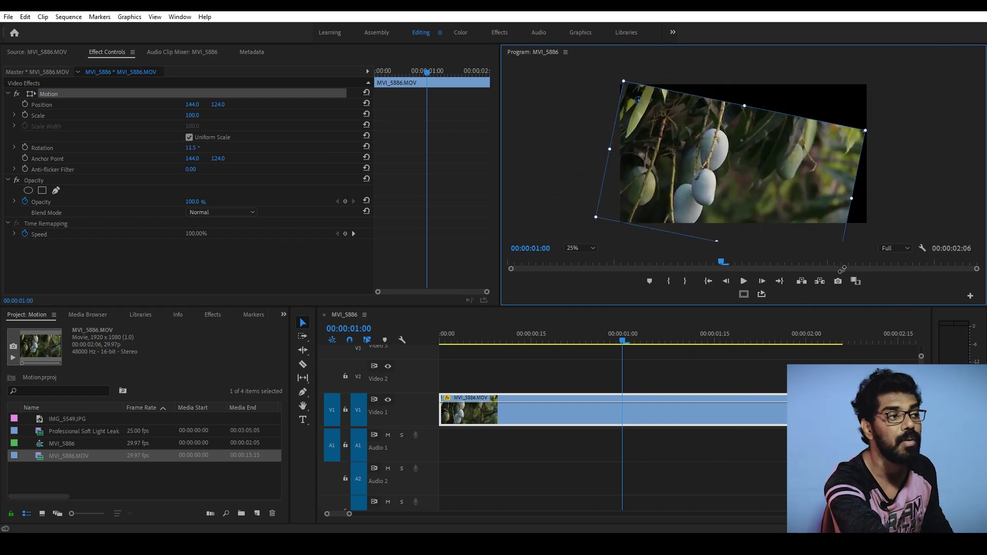
drag(843, 269, 821, 288)
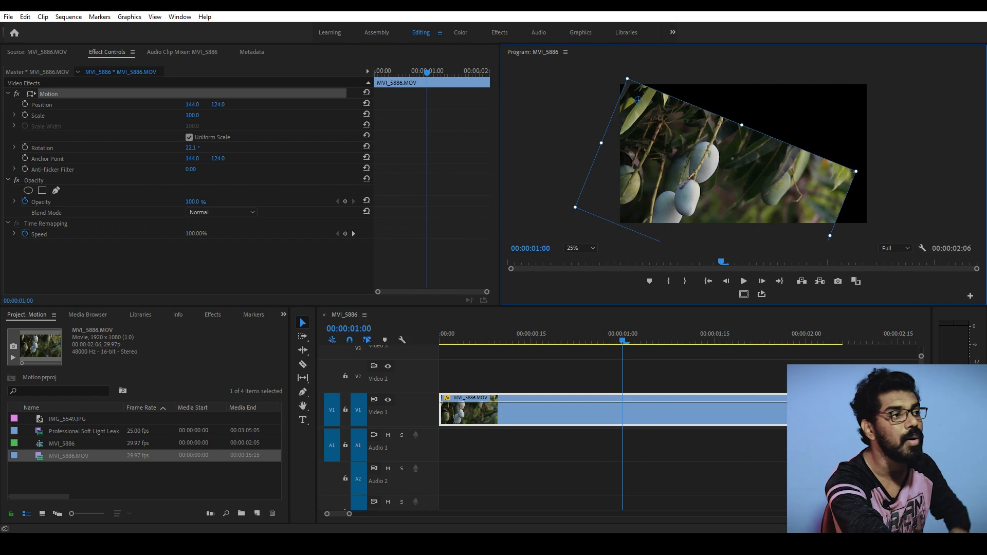
key(ctrl+z)
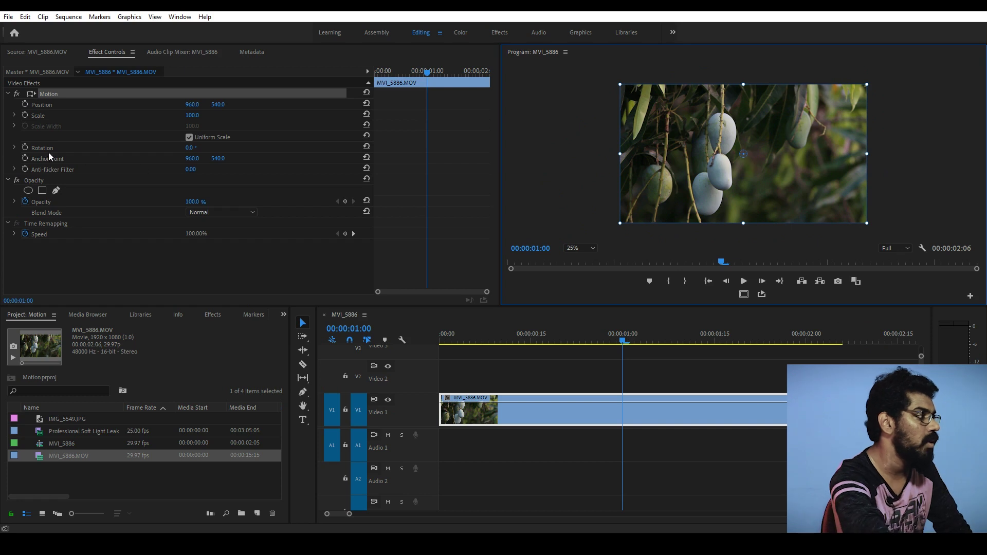
drag(191, 162, 761, 153)
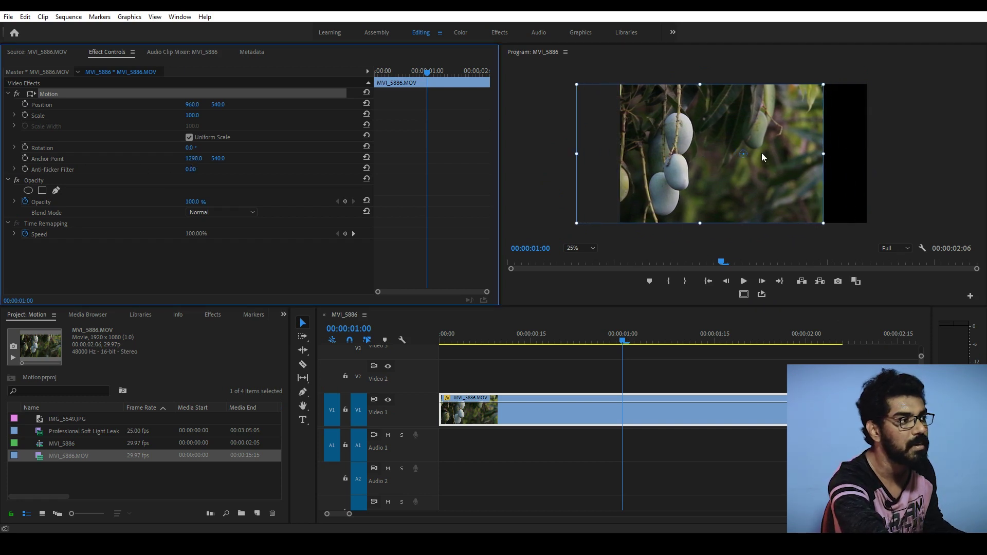
key(ctrl+z)
drag(744, 161, 850, 106)
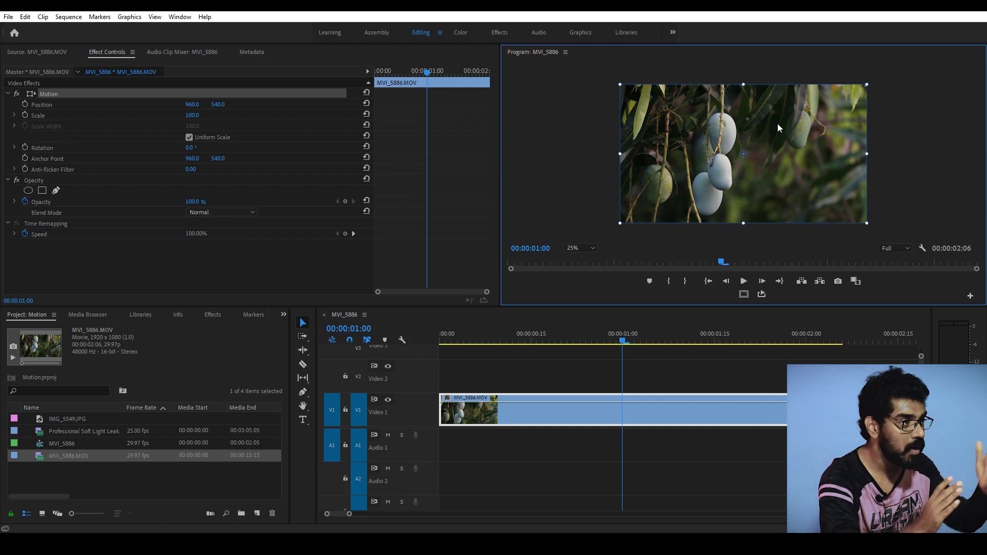
click(906, 168)
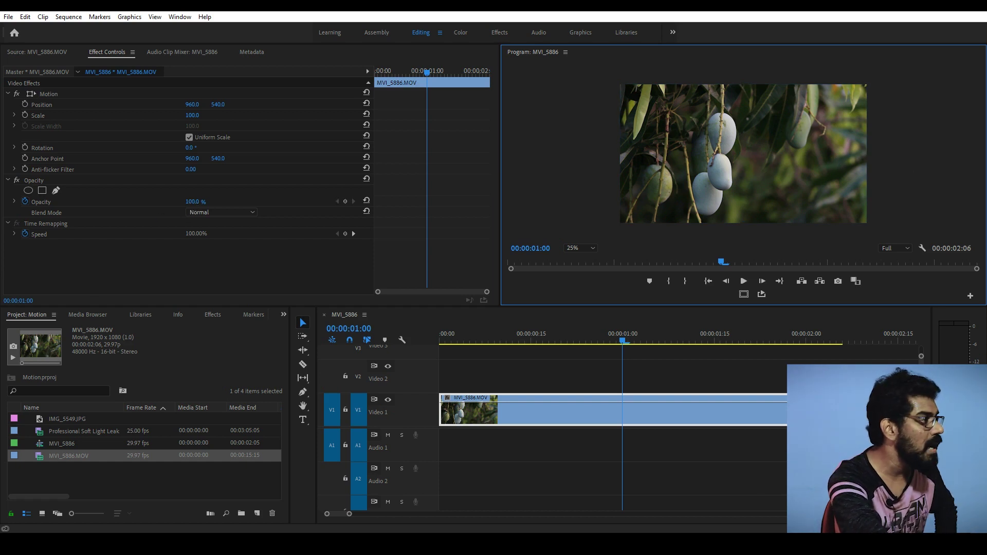
- Scrub Opacity to add a keyframe, test 0% and 34%, then undo back to 100%
drag(191, 201, 180, 201)
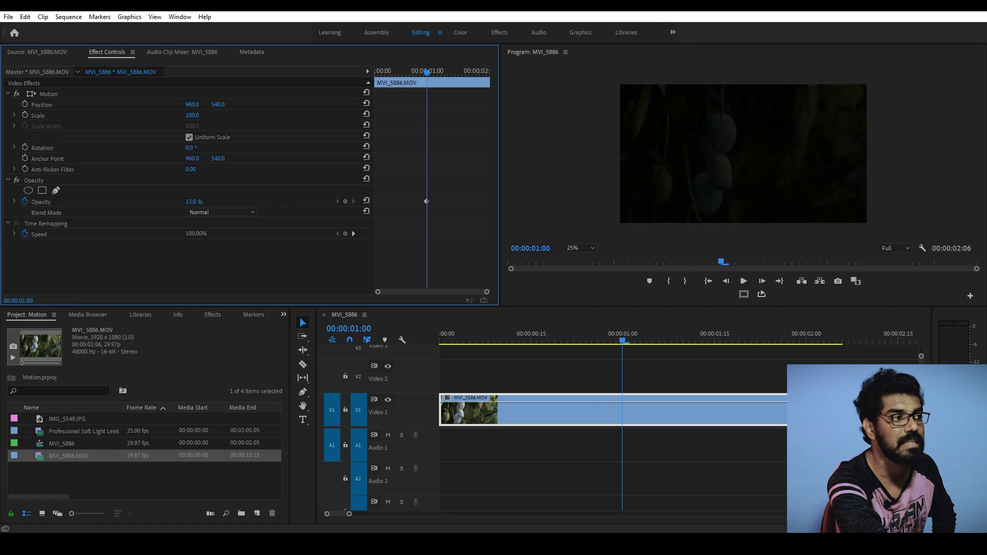
mouse_move(179, 202)
mouse_down()
mouse_move(165, 201)
mouse_move(236, 202)
mouse_up()
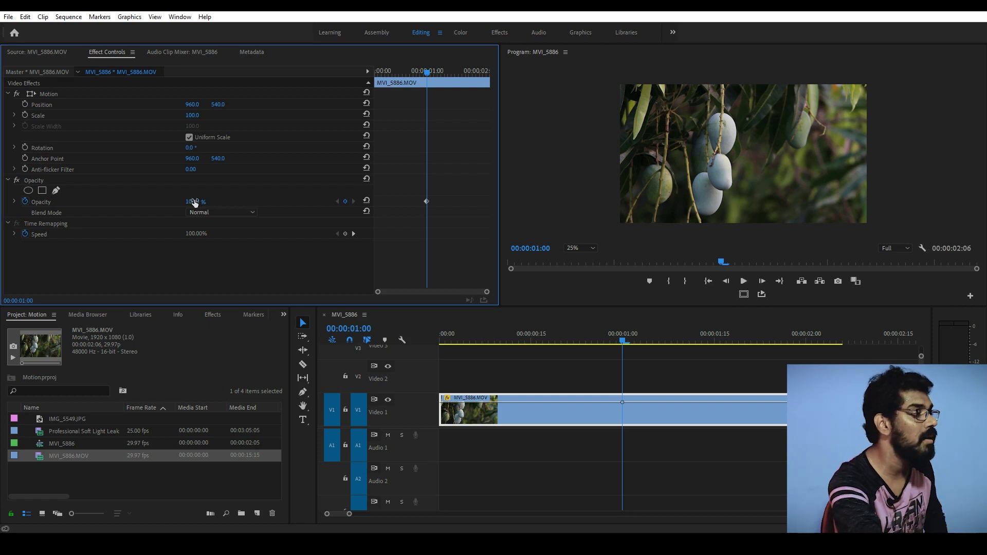
drag(200, 202, 166, 202)
key(ctrl+z)
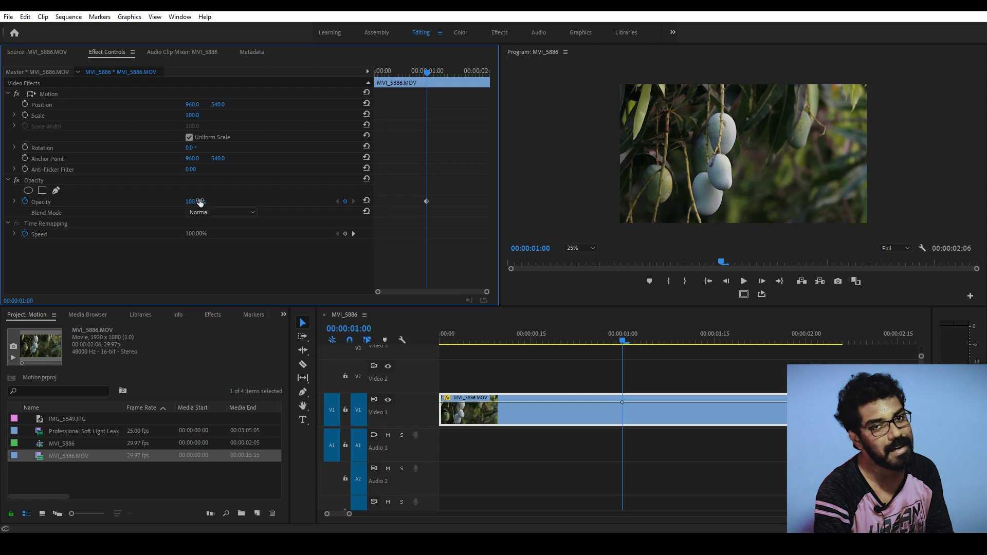
click(101, 469)
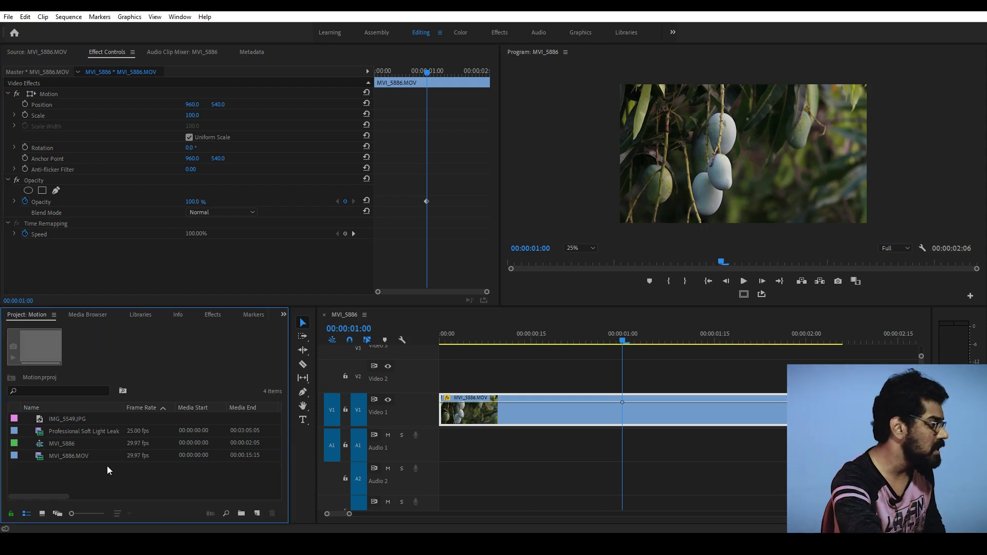
- Move the mango clip to V2, put IMG_5549.JPG on V1, and set 32% opacity at 01:04
drag(67, 419, 596, 371)
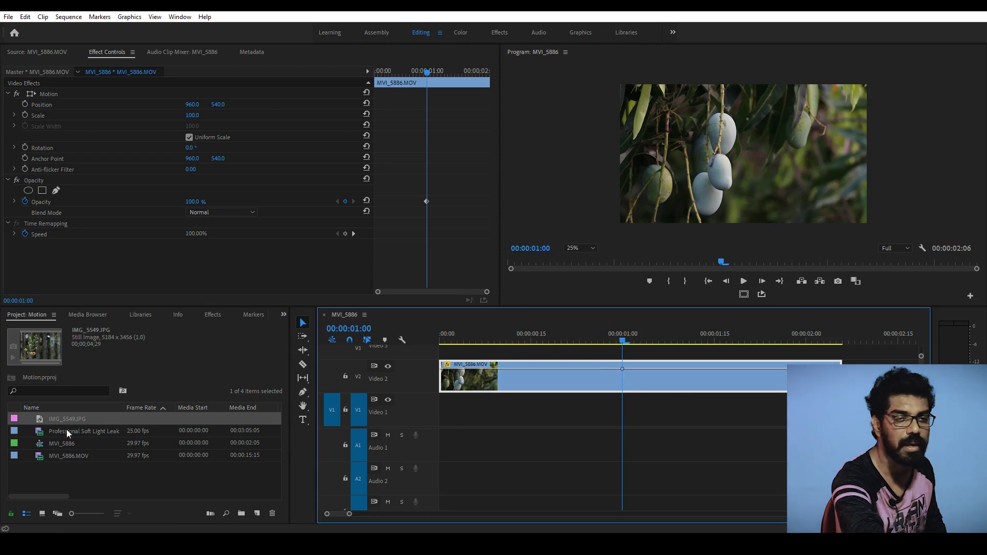
drag(40, 418, 627, 413)
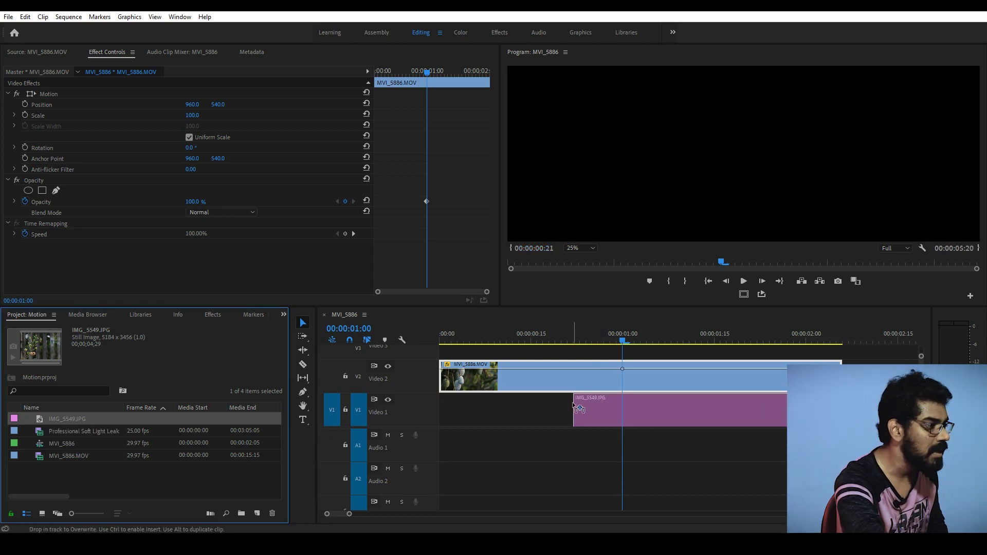
click(647, 341)
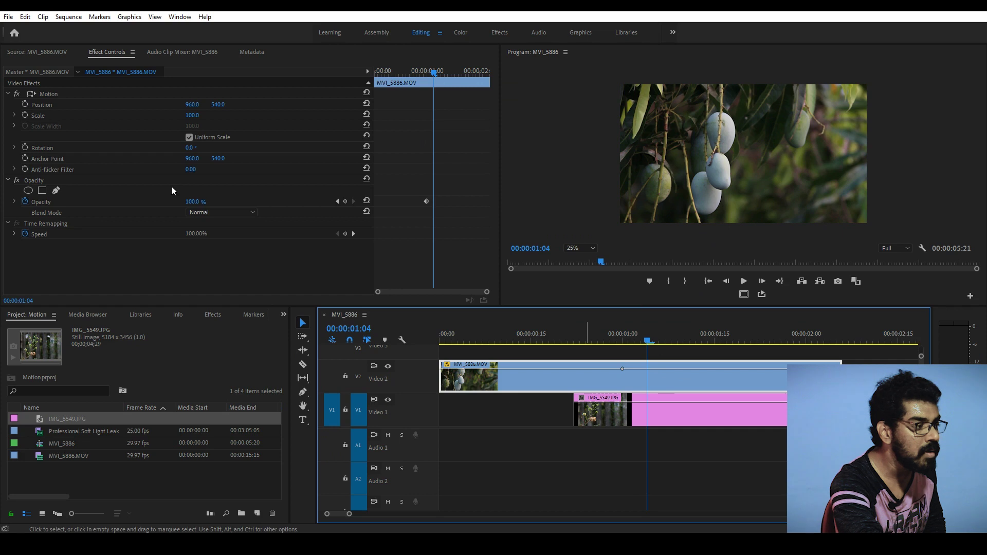
drag(197, 206, 165, 206)
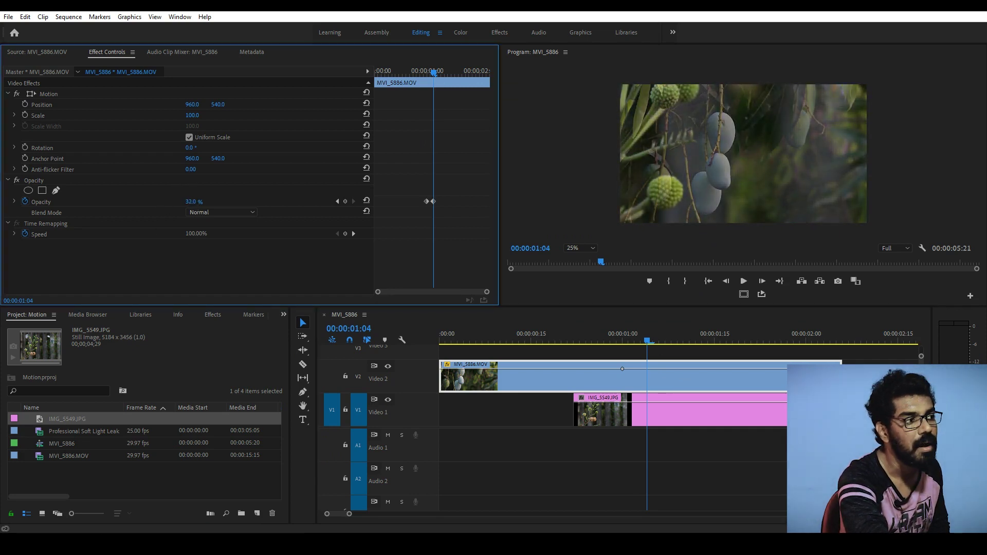
- Preview the opacity blend, then delete the IMG_5549.JPG still from Video 1
key(space)
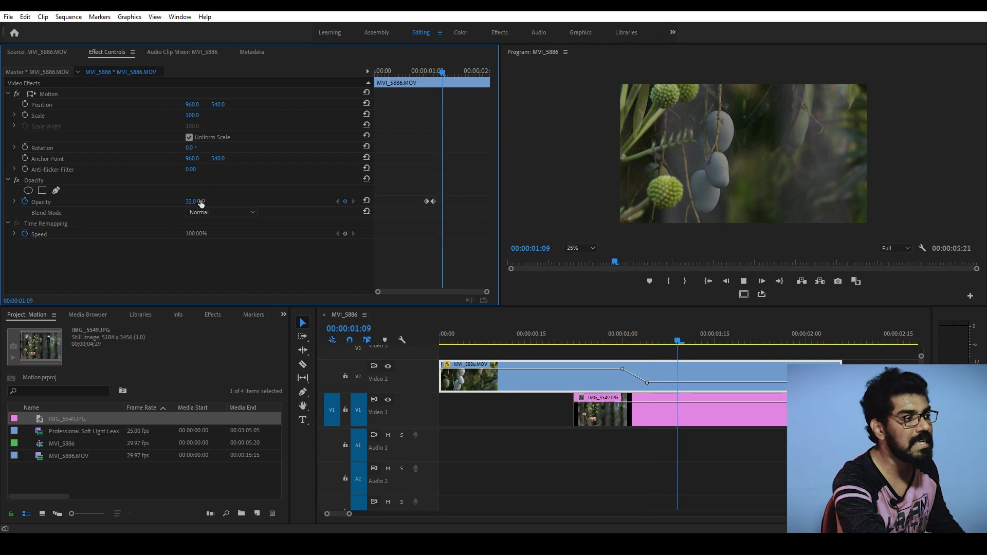
key(space)
key(d)
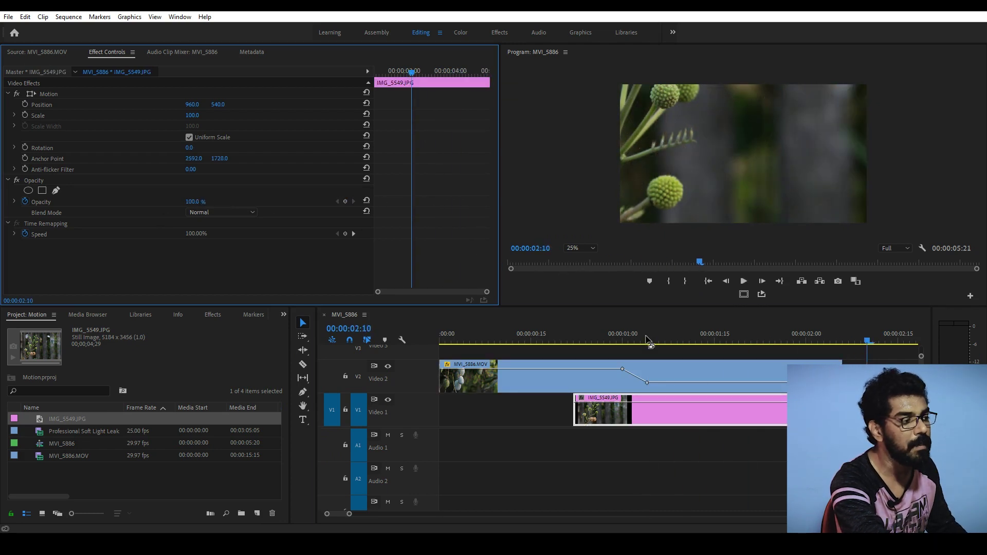
drag(648, 341, 653, 336)
key(Delete)
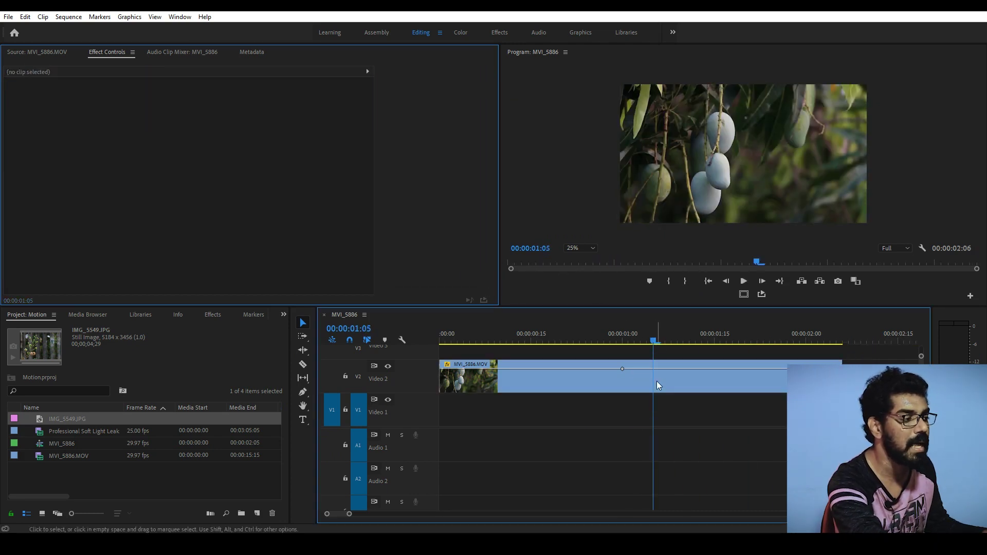
- Restore the still, turn off Opacity animation deleting its keyframes, and test 0% and 22%
key(ctrl+z)
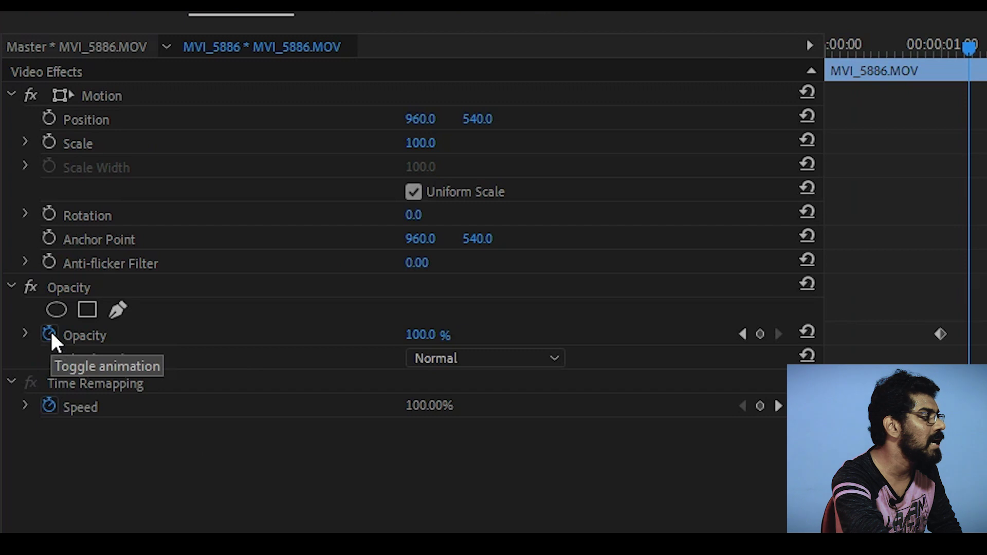
click(50, 334)
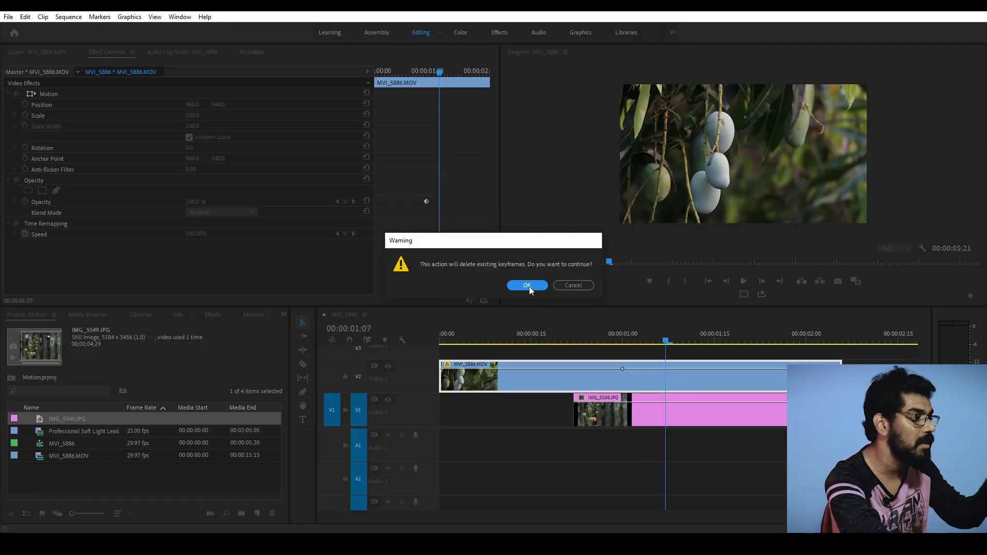
click(528, 285)
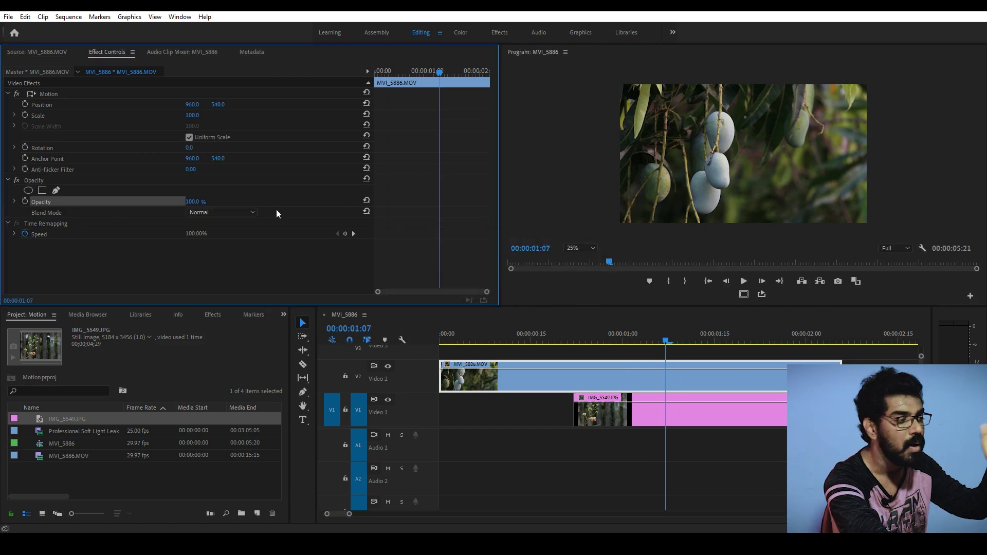
click(193, 201)
text(0)
key(Return)
drag(189, 202, 241, 201)
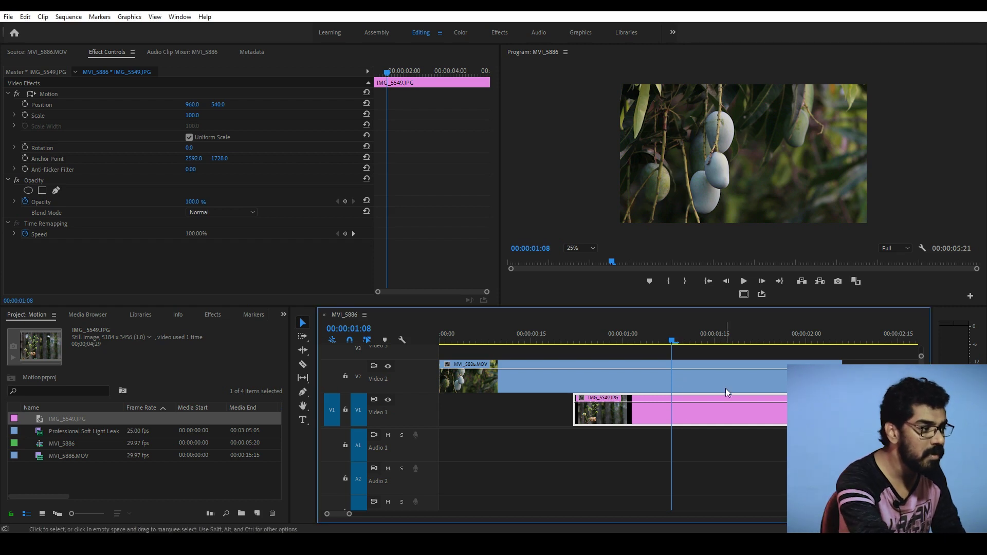
- Delete the IMG_5549.JPG still from Video 1 and zoom the timeline out
click(719, 373)
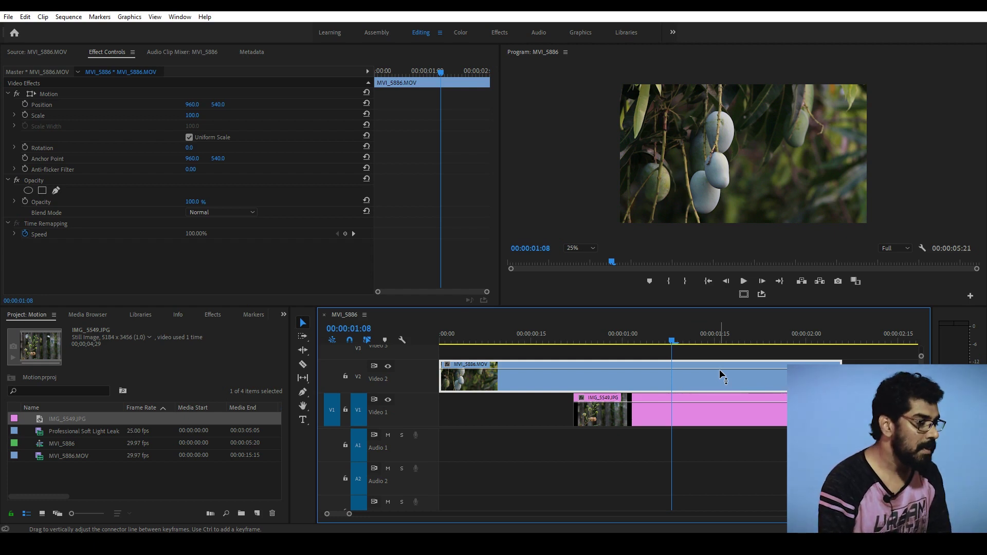
click(733, 401)
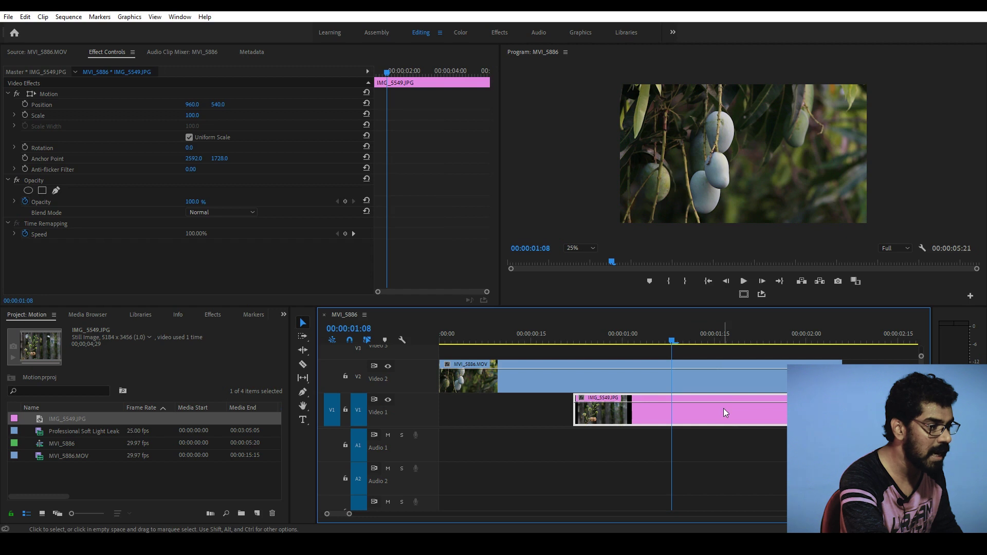
key(Delete)
key(minus)
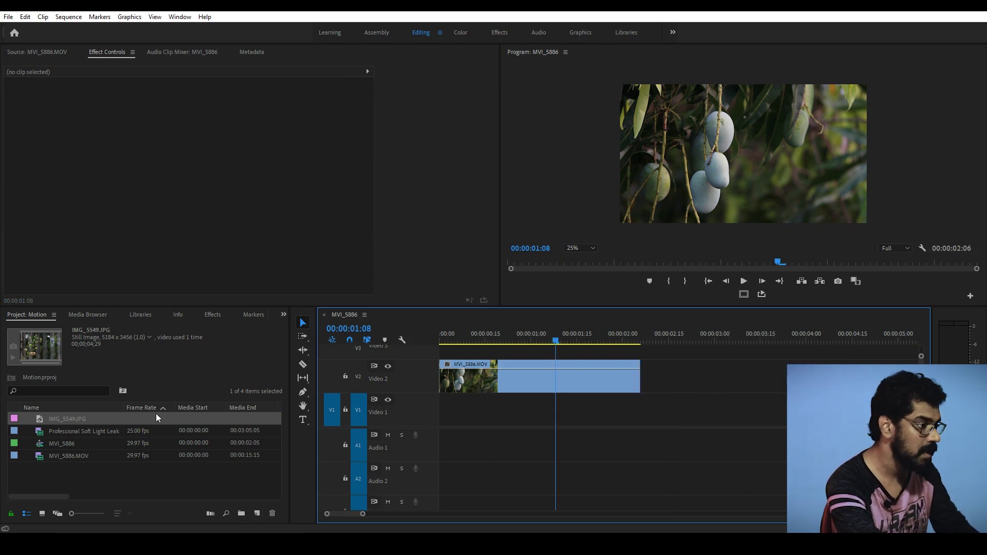
- Drop IMG_5549.JPG on V2 after a gap and select it to show its transform handles
drag(42, 418, 674, 378)
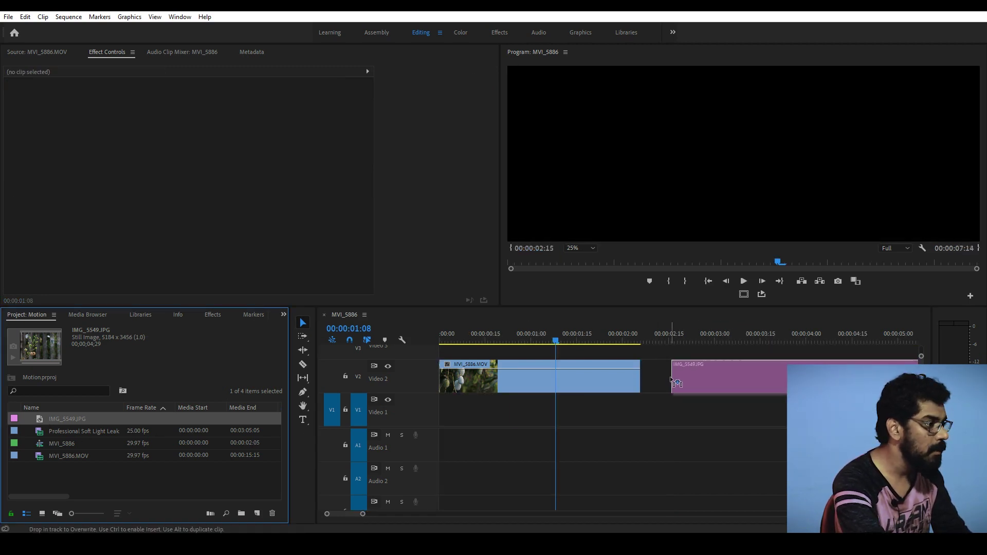
click(719, 336)
click(736, 381)
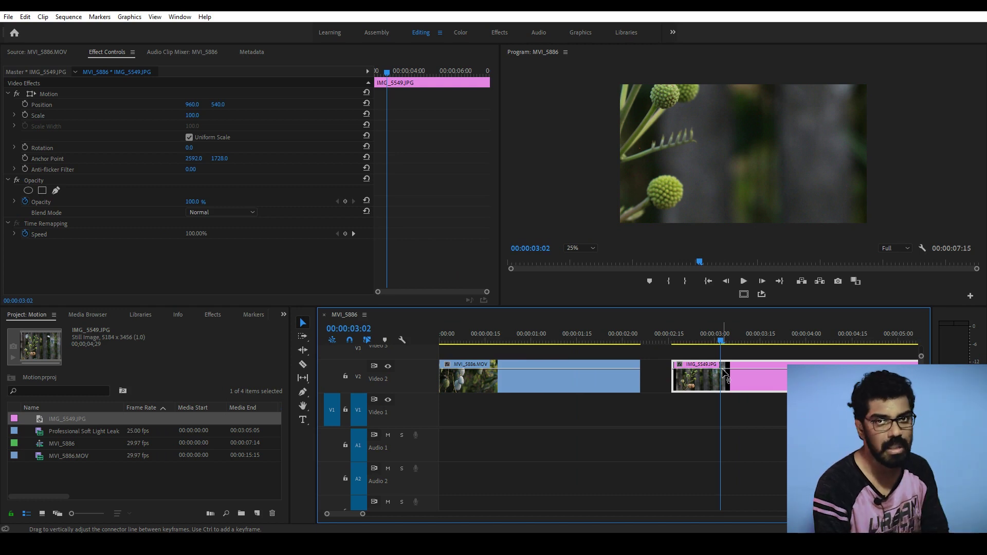
click(51, 94)
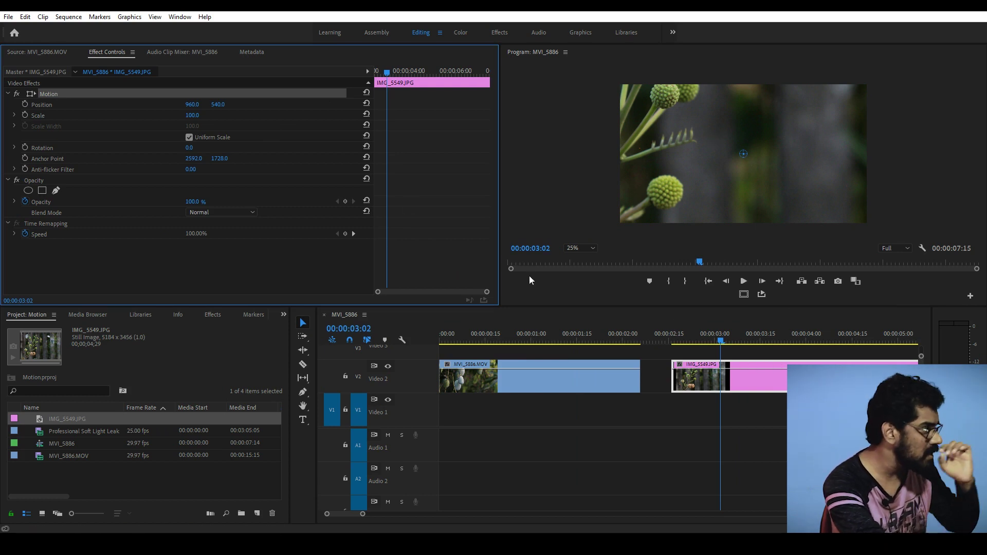
- Apply Scale to Frame Size to the flower still
right_click(731, 379)
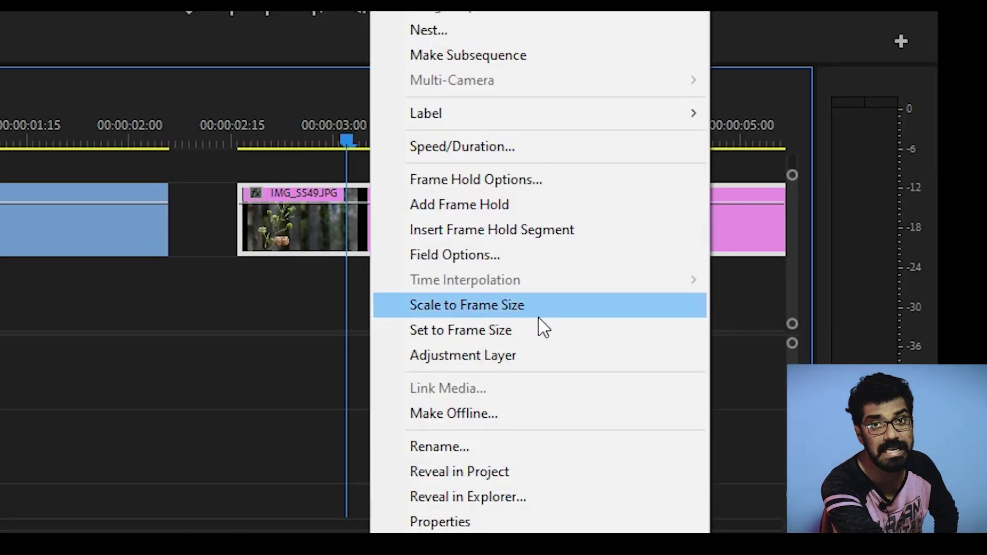
click(539, 316)
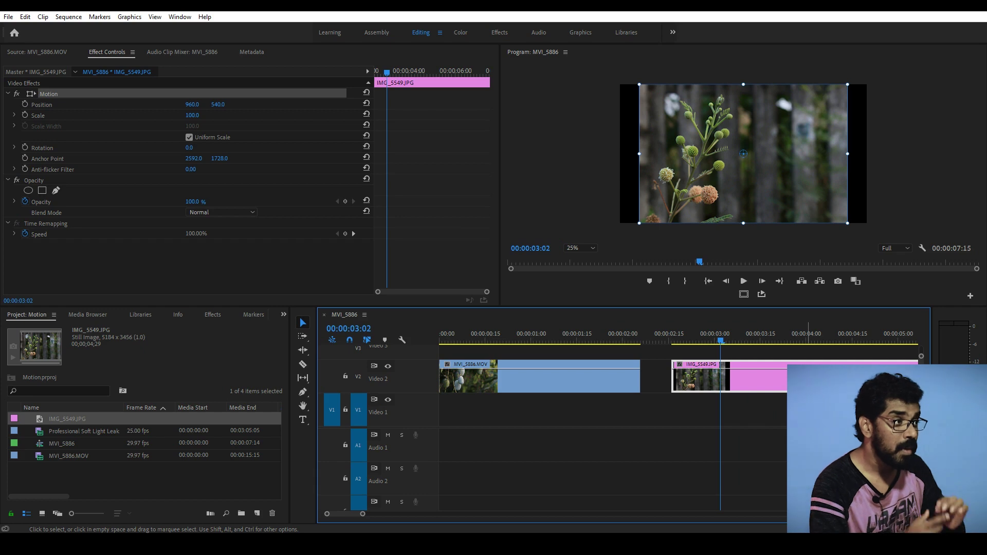
click(777, 162)
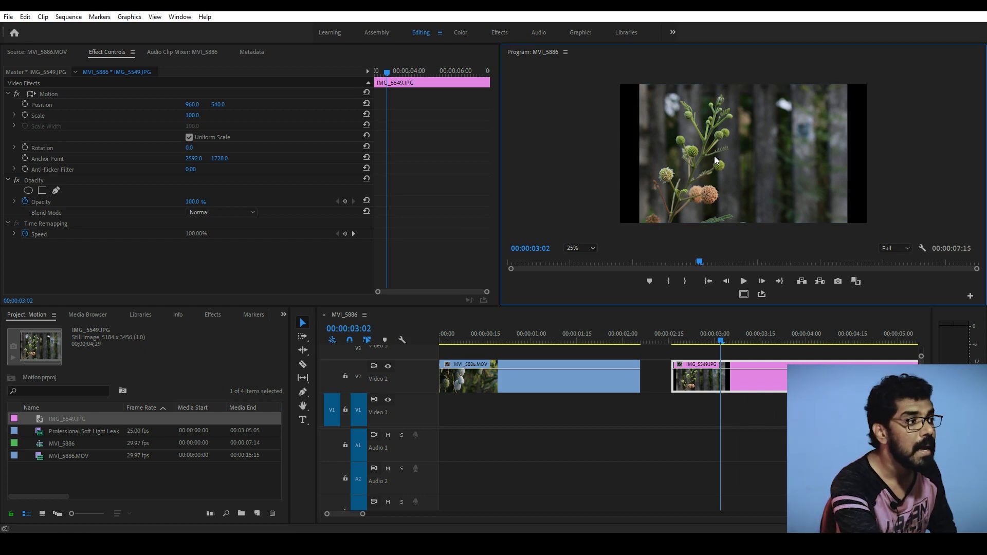
click(748, 384)
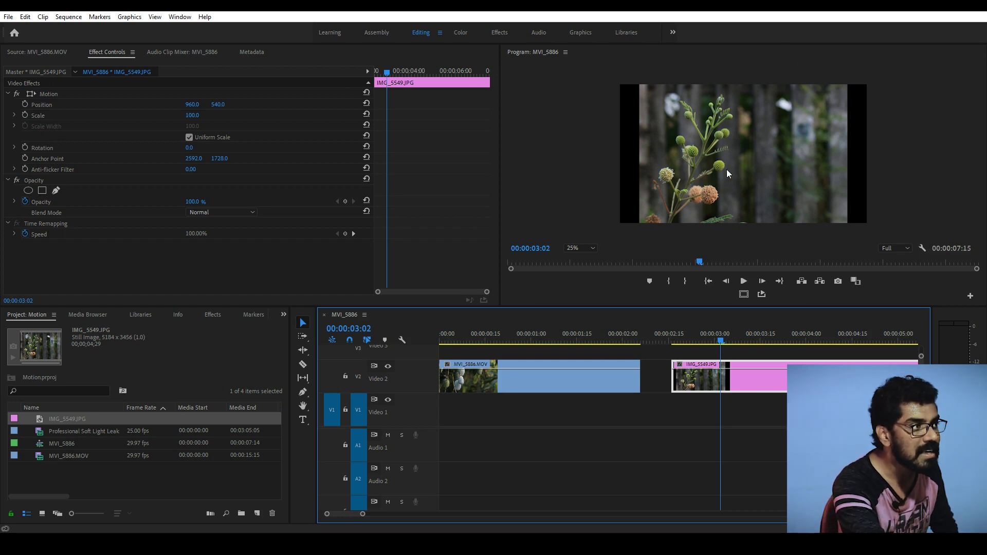
- Test non-uniform stretching, undo, re-enable Uniform Scale, and enlarge the still evenly to 124.4
double_click(757, 177)
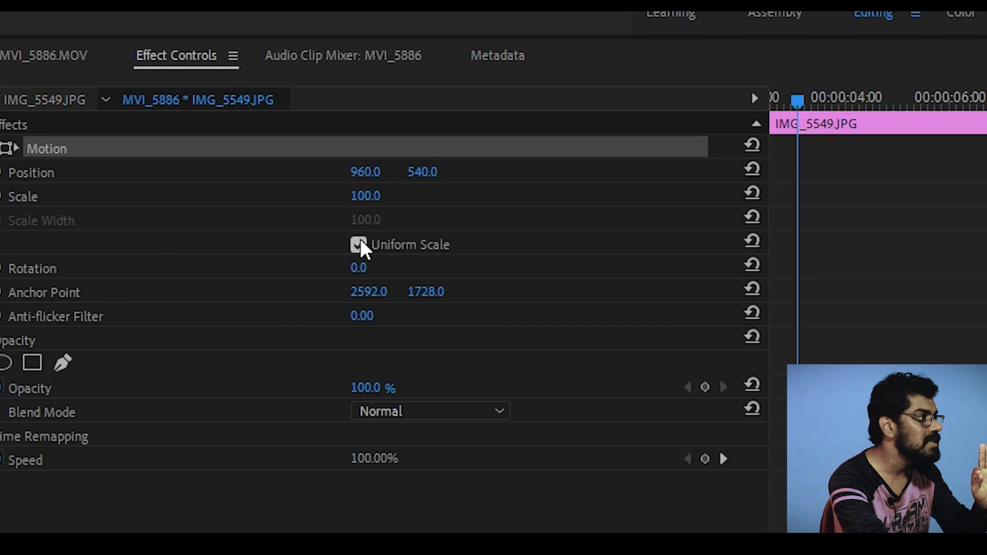
click(358, 245)
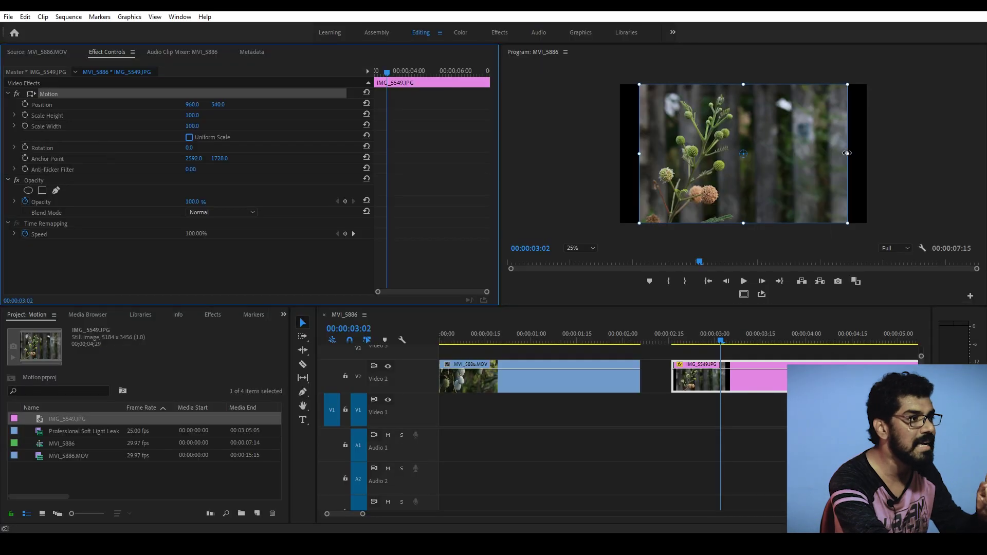
drag(847, 153, 884, 157)
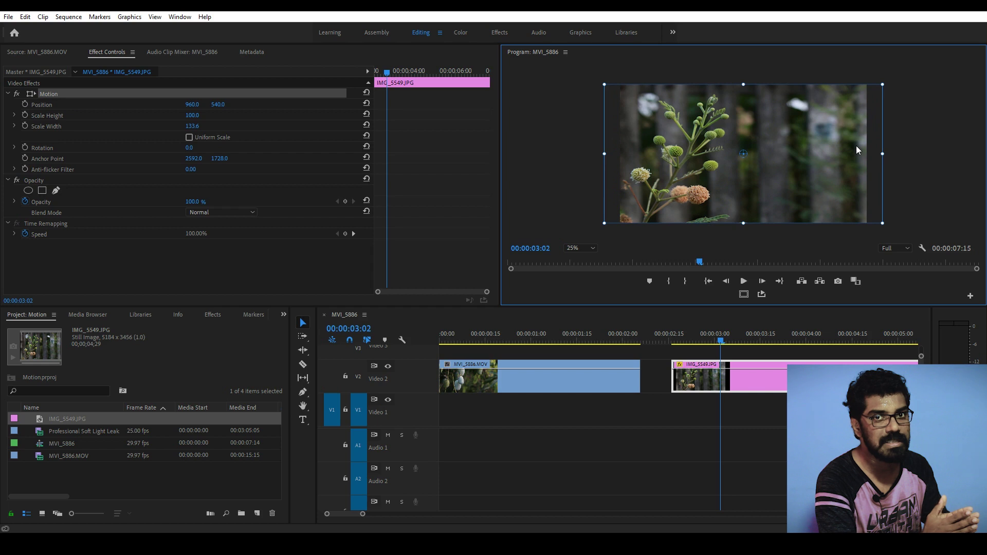
key(ctrl+z)
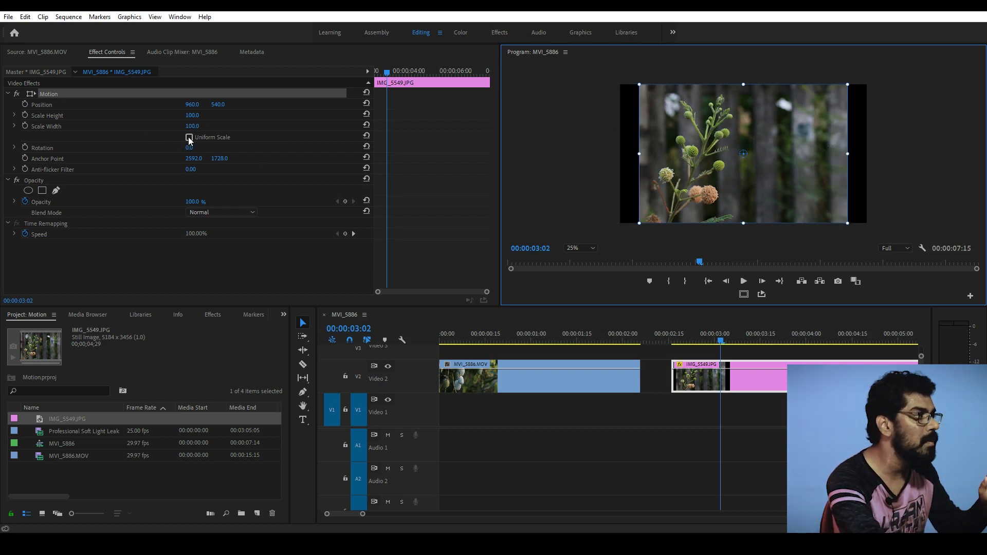
click(189, 138)
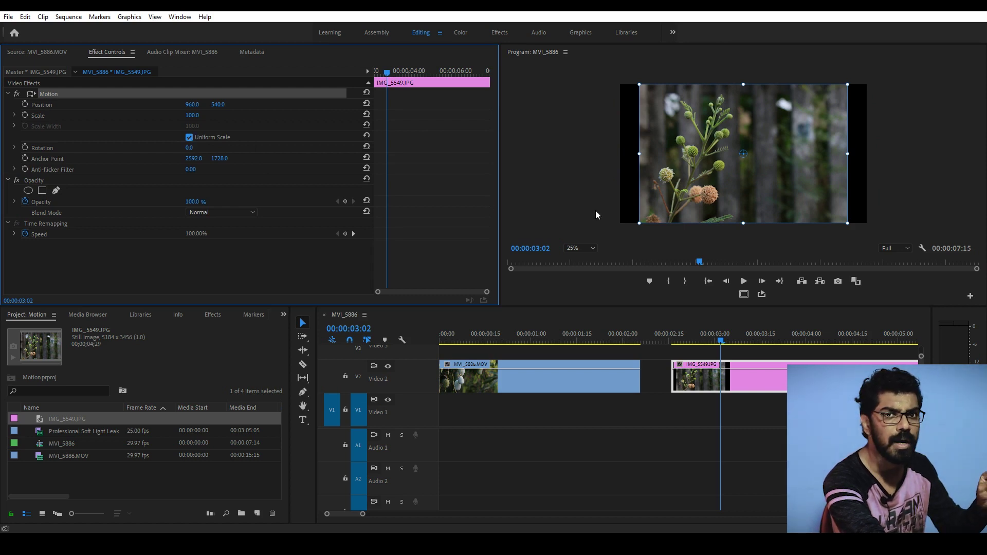
drag(848, 219, 856, 239)
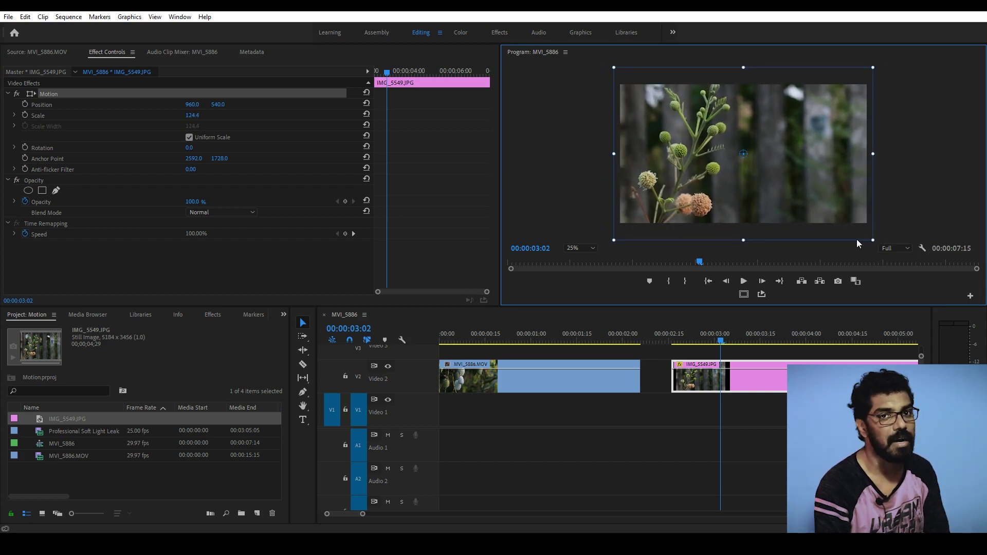
click(903, 132)
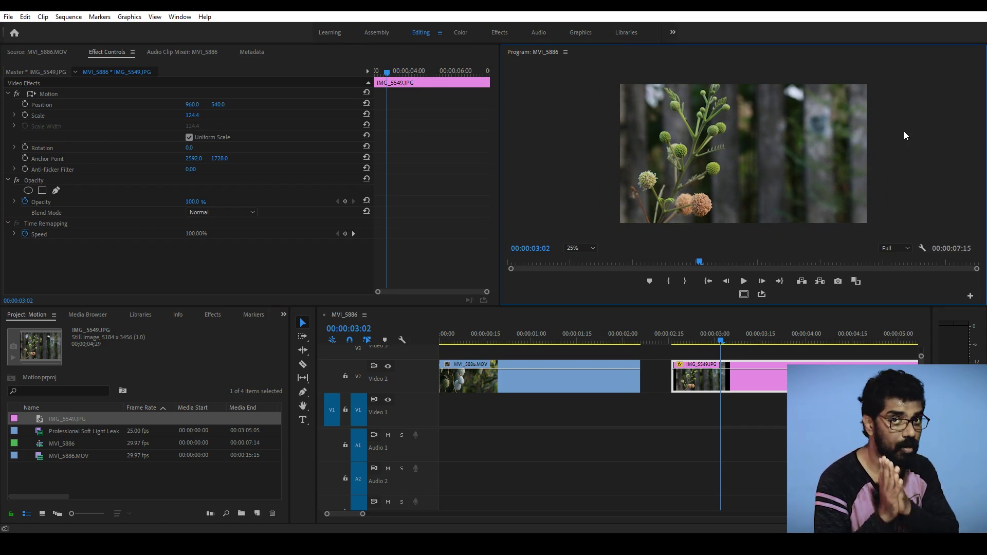
click(721, 343)
key(minus)
- Move MVI_5886.MOV up to Video 3 and lengthen it to match the flower still
mouse_move(519, 379)
mouse_down()
mouse_move(591, 346)
mouse_move(636, 350)
mouse_up()
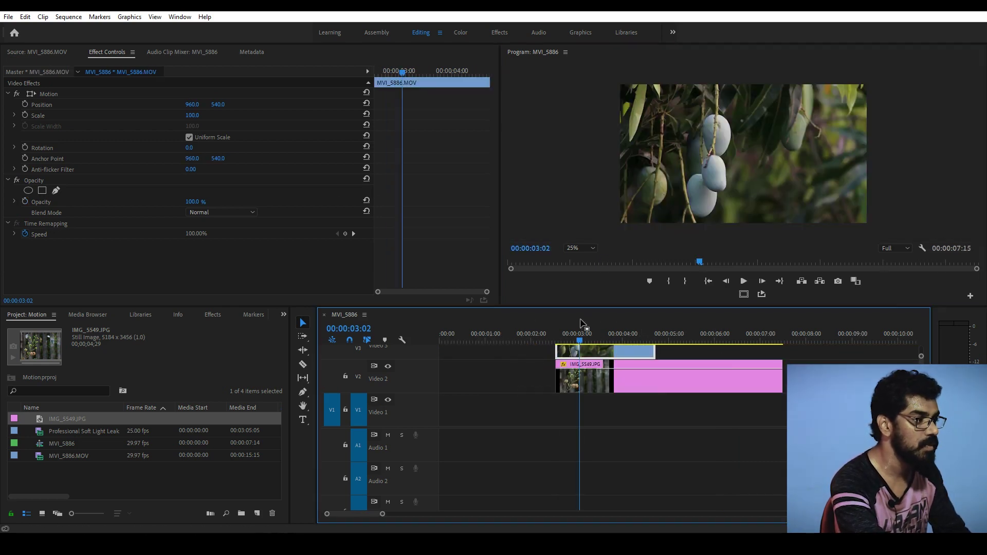
click(618, 340)
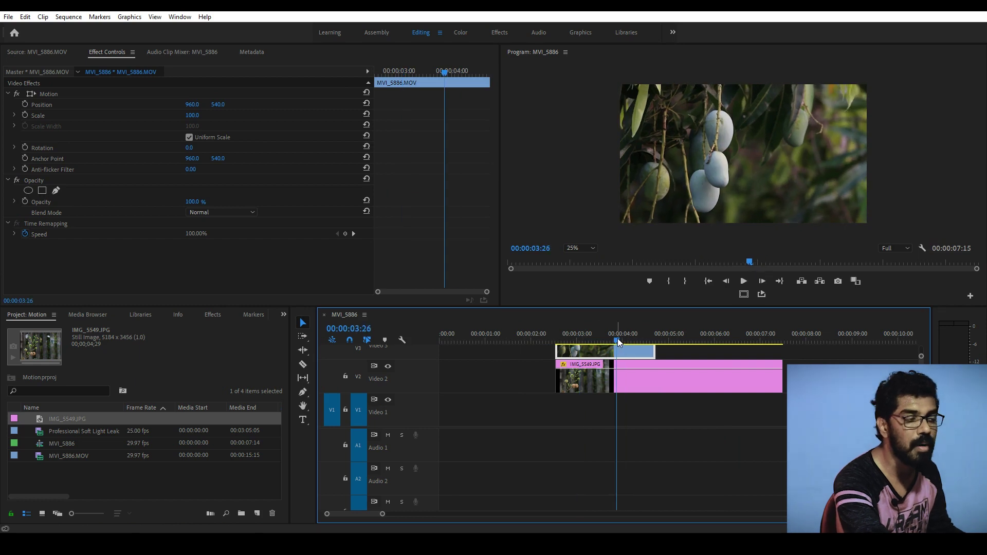
drag(655, 352, 781, 350)
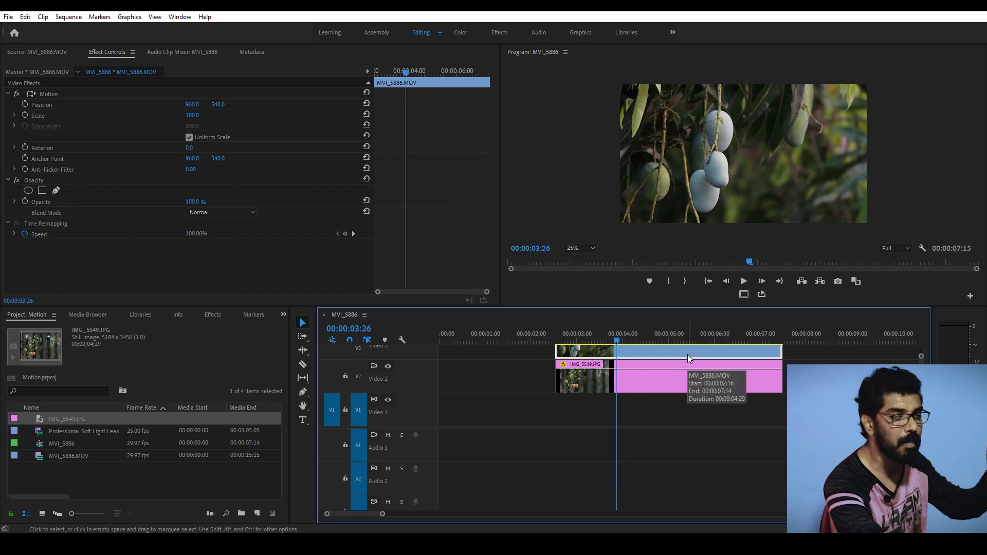
- Scale the mango clip to 37 and push it to the top-right corner at 1580, 180
click(58, 94)
drag(861, 83, 801, 122)
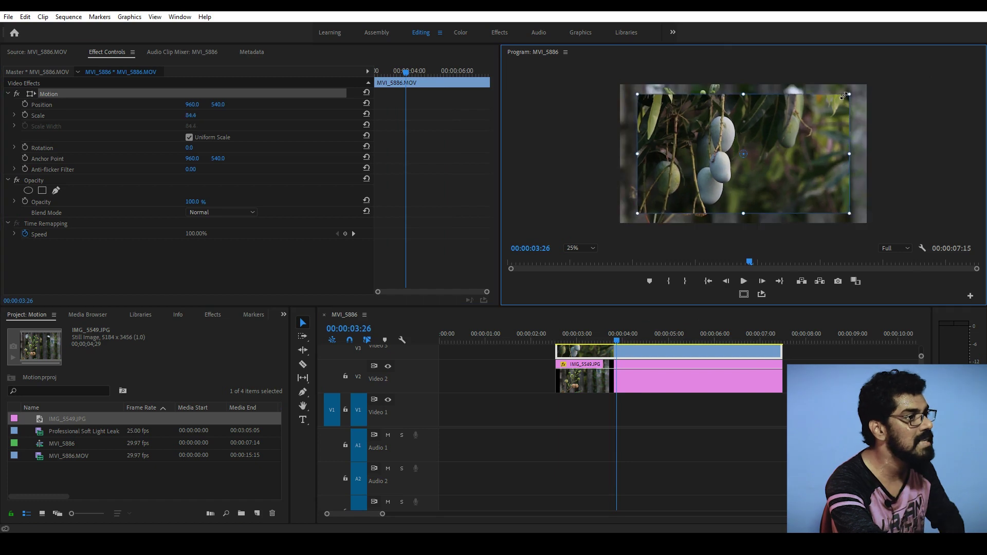
mouse_move(767, 152)
mouse_down()
mouse_move(839, 119)
mouse_move(832, 113)
mouse_up()
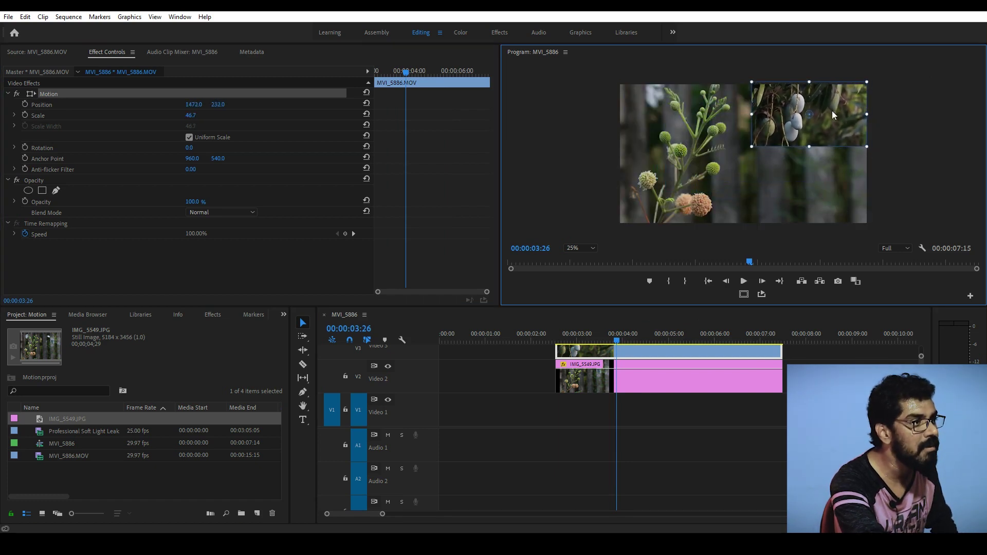
mouse_move(754, 87)
mouse_down()
mouse_move(767, 95)
mouse_move(756, 89)
mouse_up()
drag(822, 121, 836, 111)
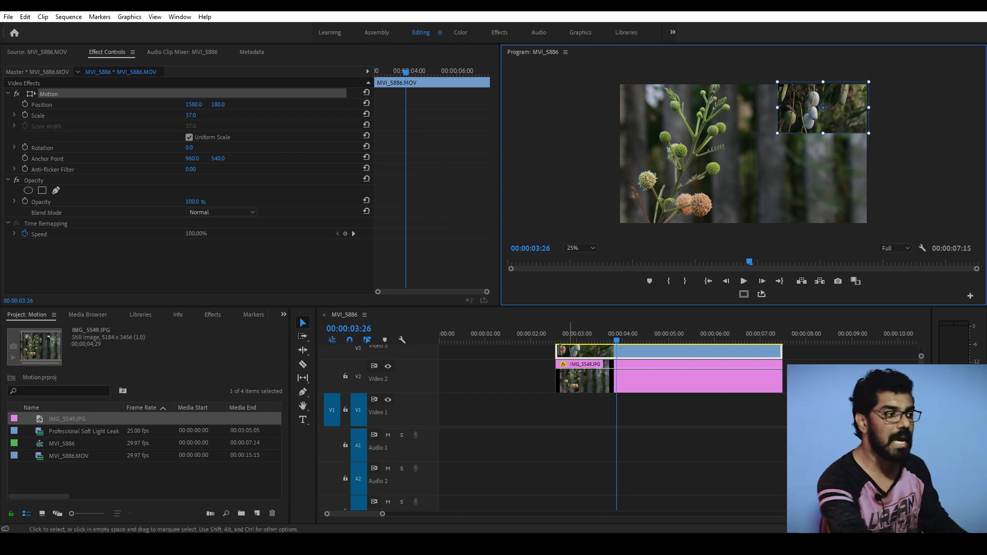
- Preview the mango inset over the flower still and save the project
click(561, 351)
key(space)
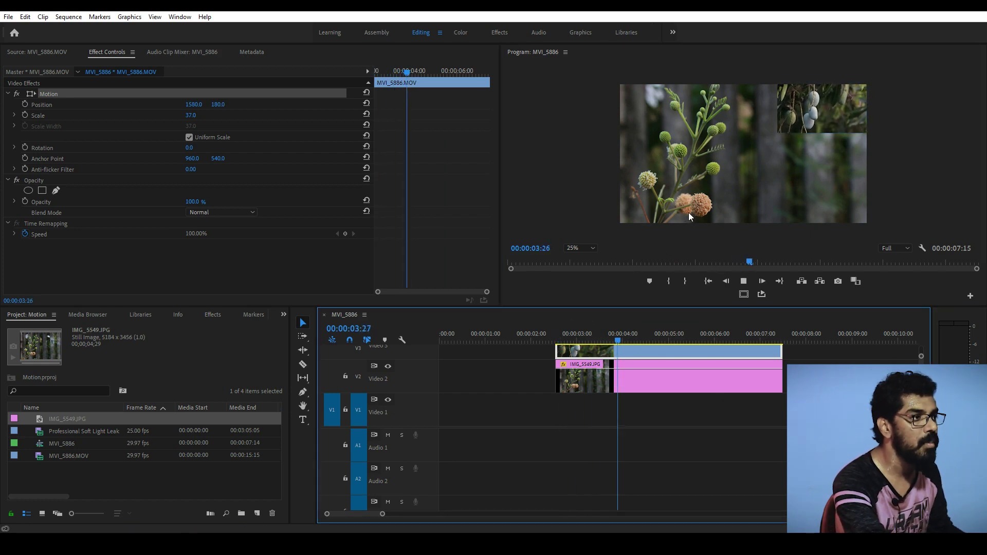
click(837, 122)
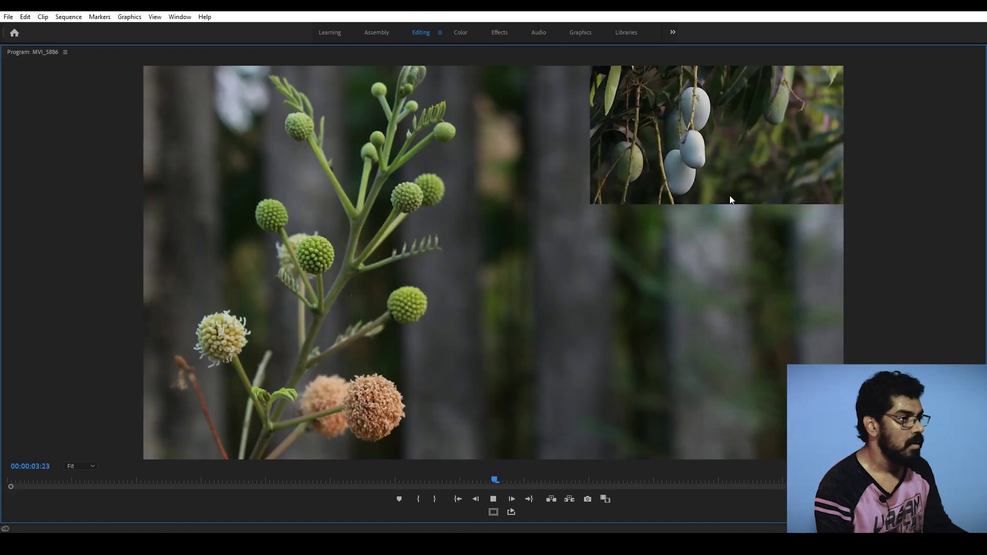
click(730, 199)
key(grave)
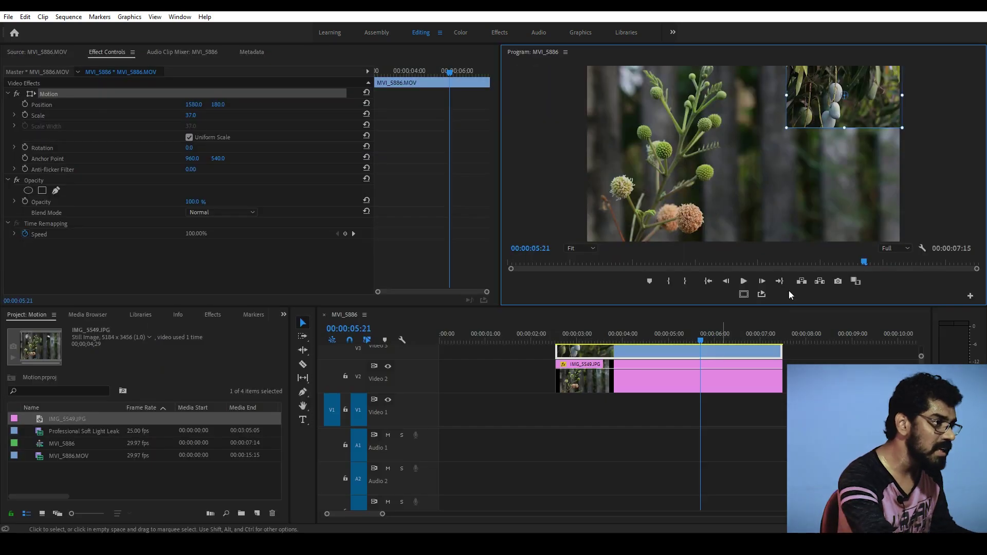
scroll(848, 401, up, 3)
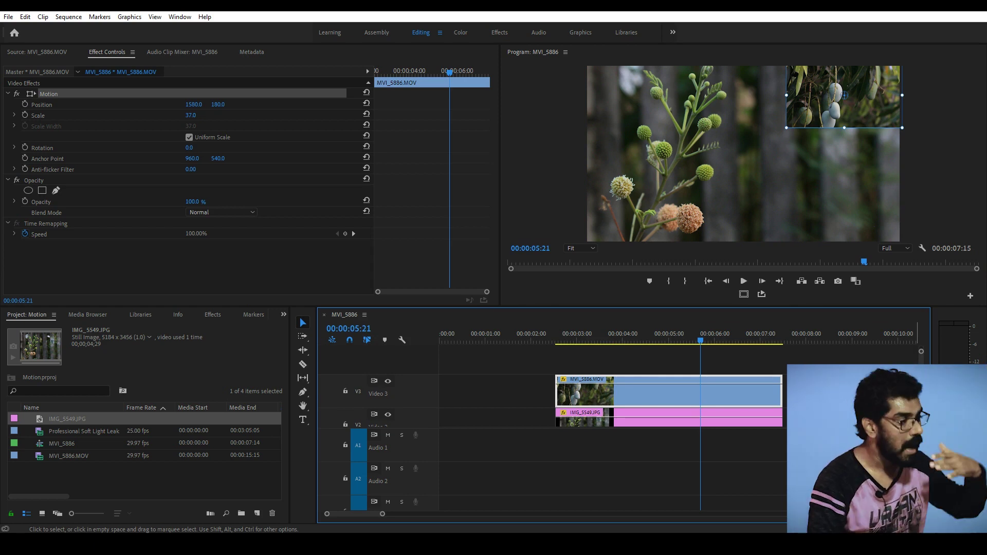
key(ctrl+s)
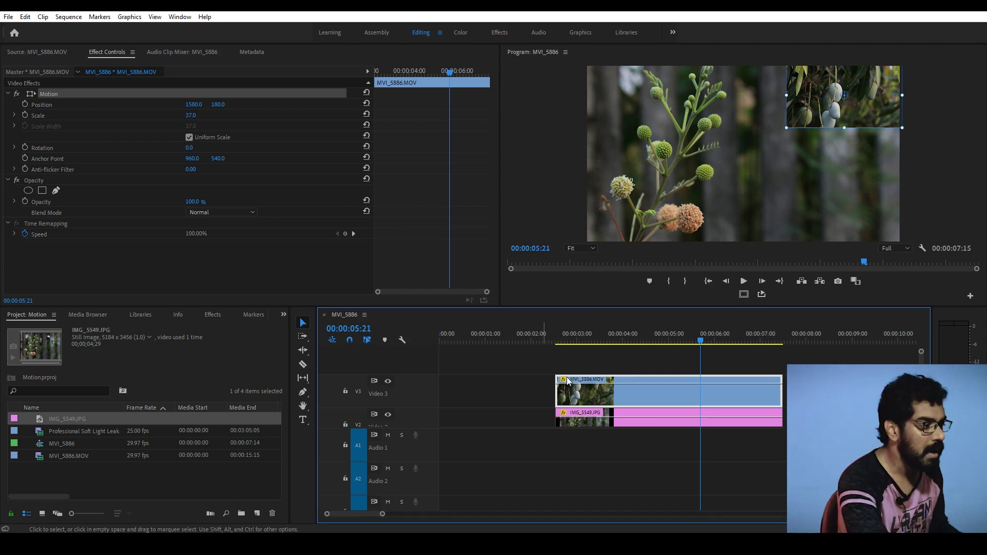
scroll(646, 397, down, 2)
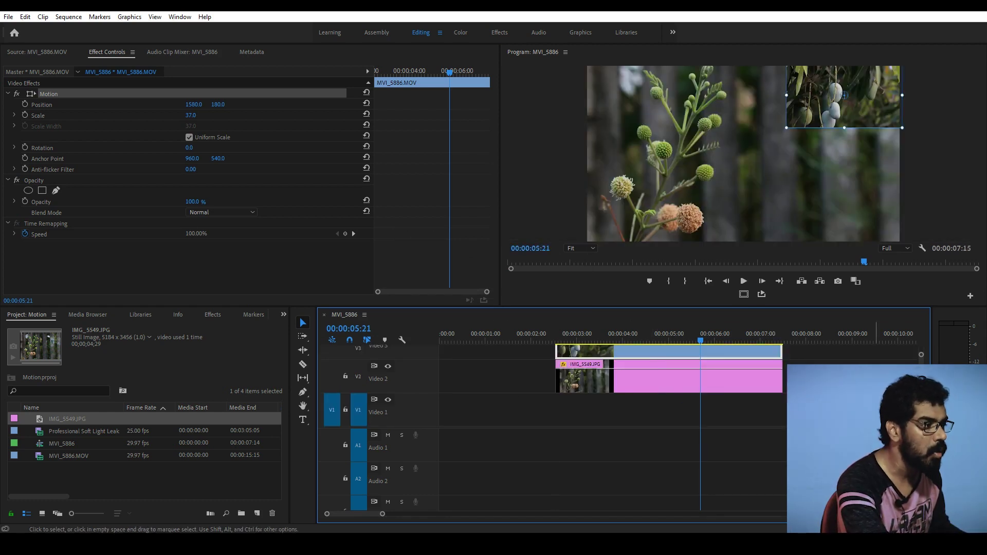
scroll(706, 394, up, 2)
scroll(706, 395, up, 1)
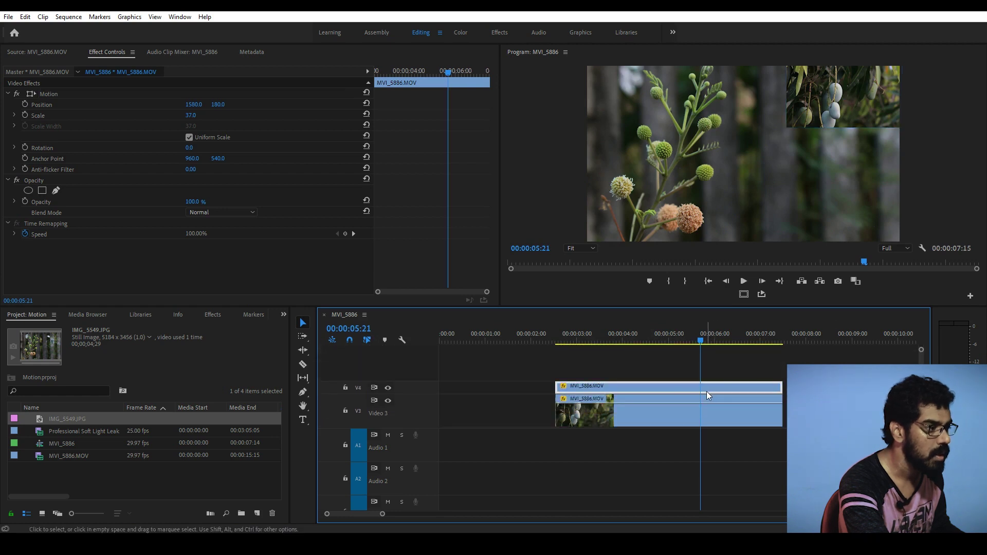
- Move the second mango inset down below the first and preview both insets
click(402, 340)
click(437, 281)
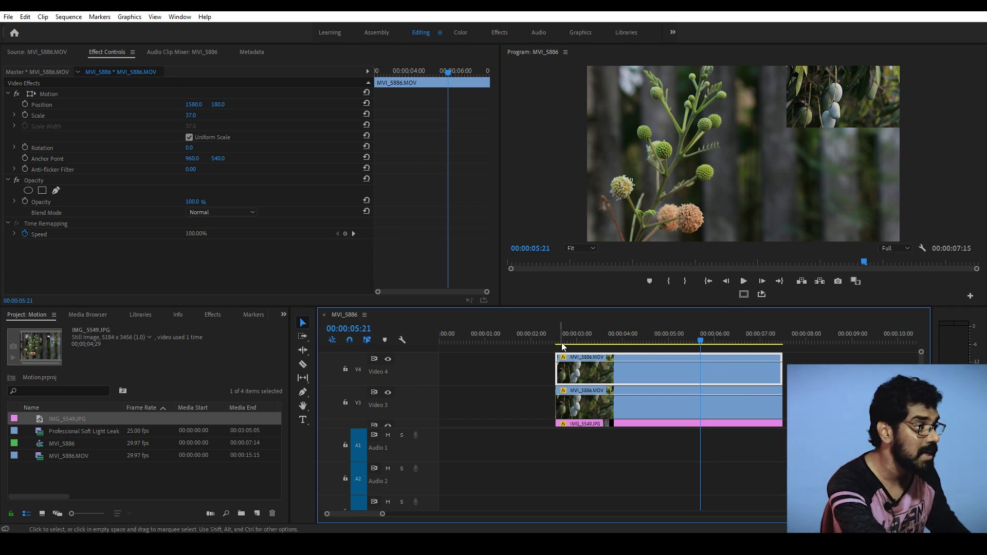
drag(610, 339, 623, 340)
click(856, 112)
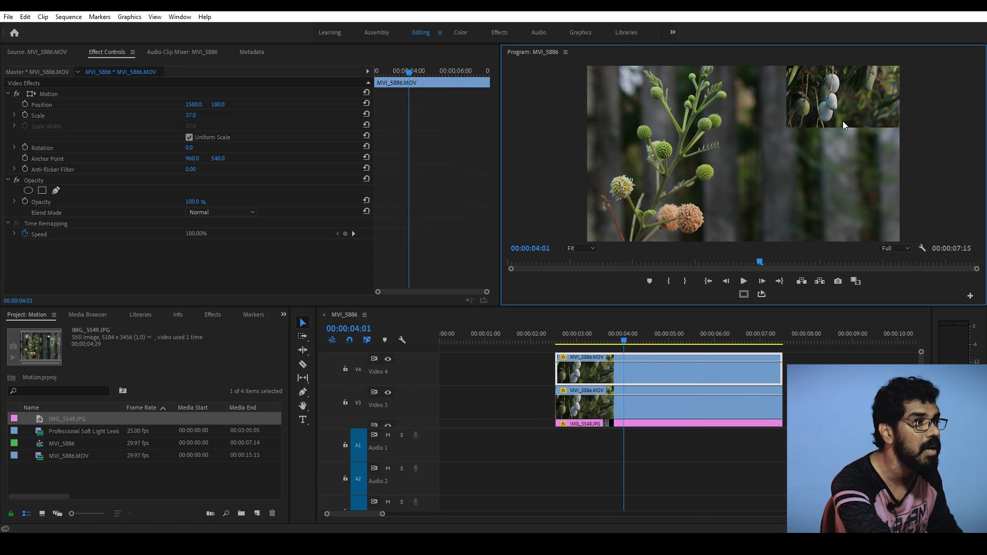
click(848, 106)
drag(864, 97, 865, 171)
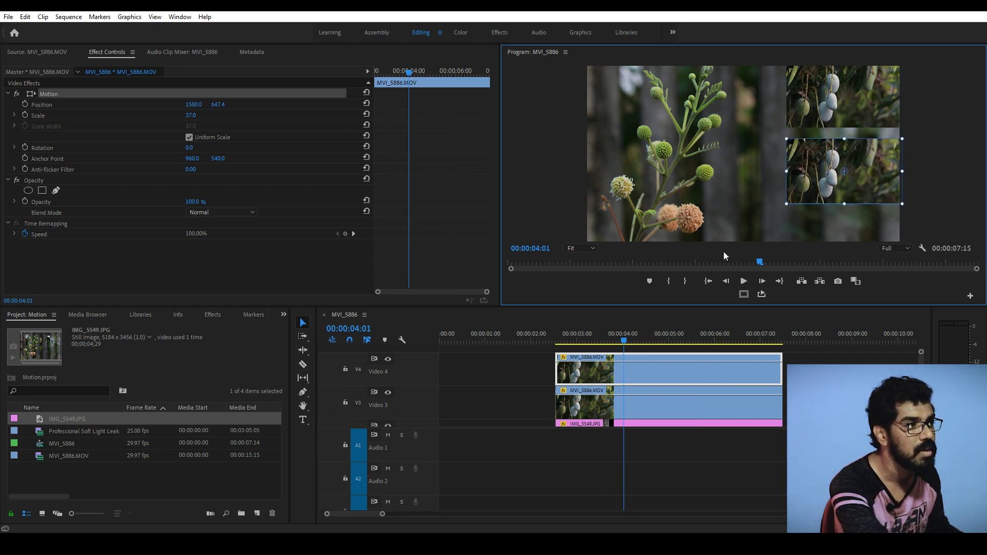
click(705, 318)
key(space)
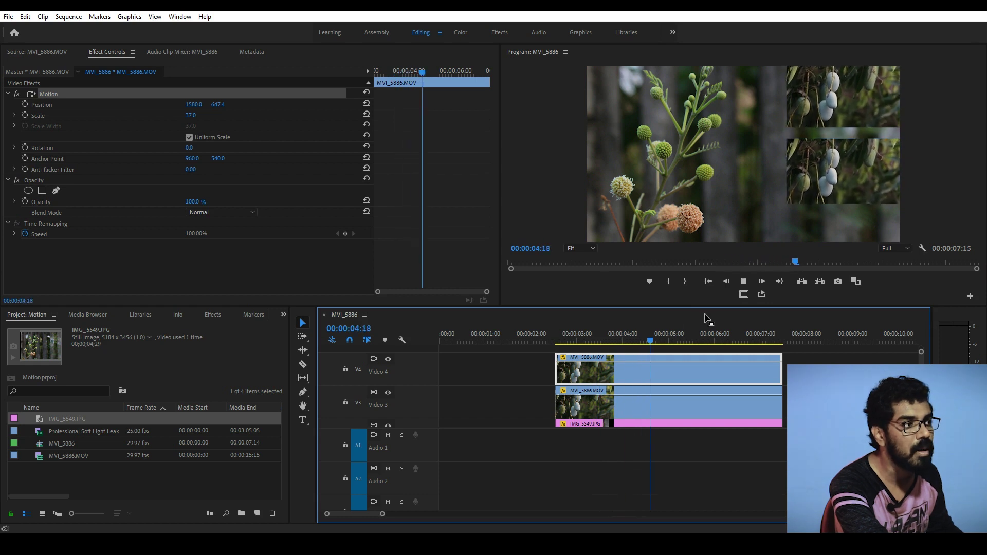
key(space)
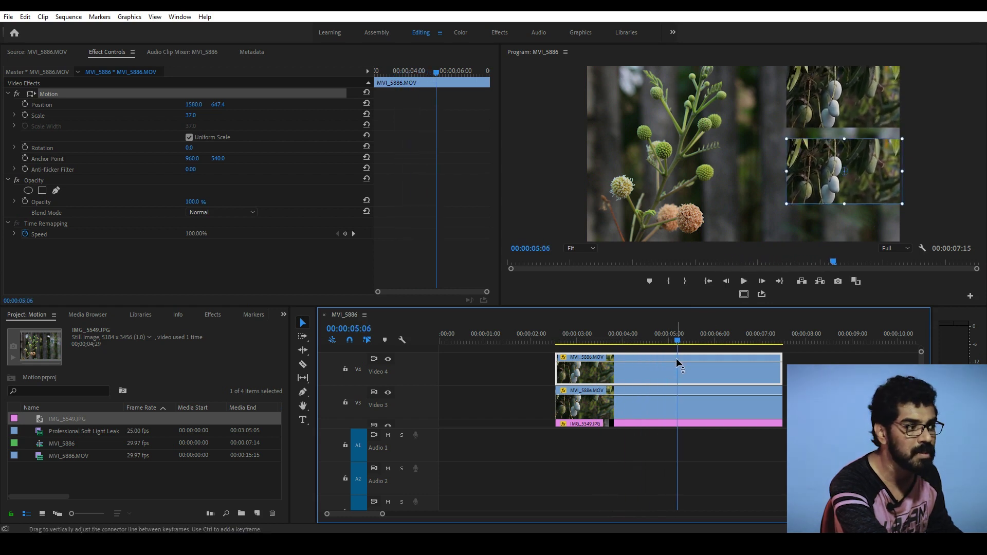
- Slip the V4 mango clip to different footage and play the composite with the Program monitor maximized
click(302, 378)
mouse_move(734, 379)
mouse_down()
mouse_move(560, 376)
mouse_move(431, 389)
mouse_up()
click(594, 338)
key(space)
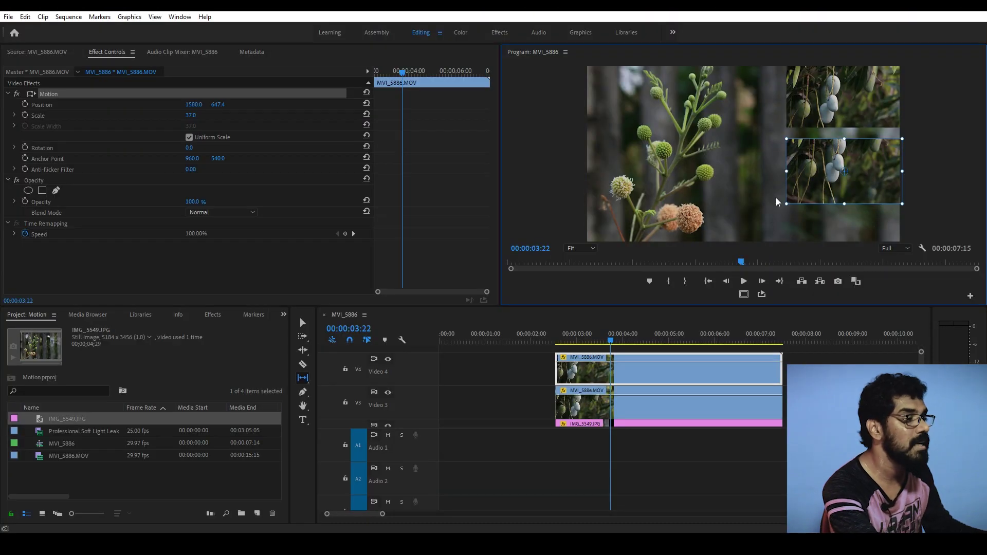
key(space)
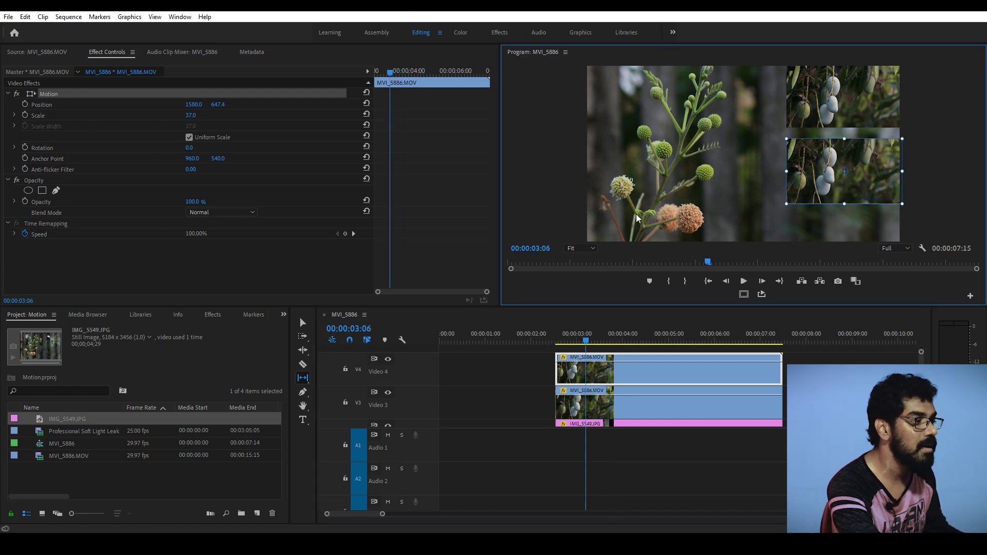
key(grave)
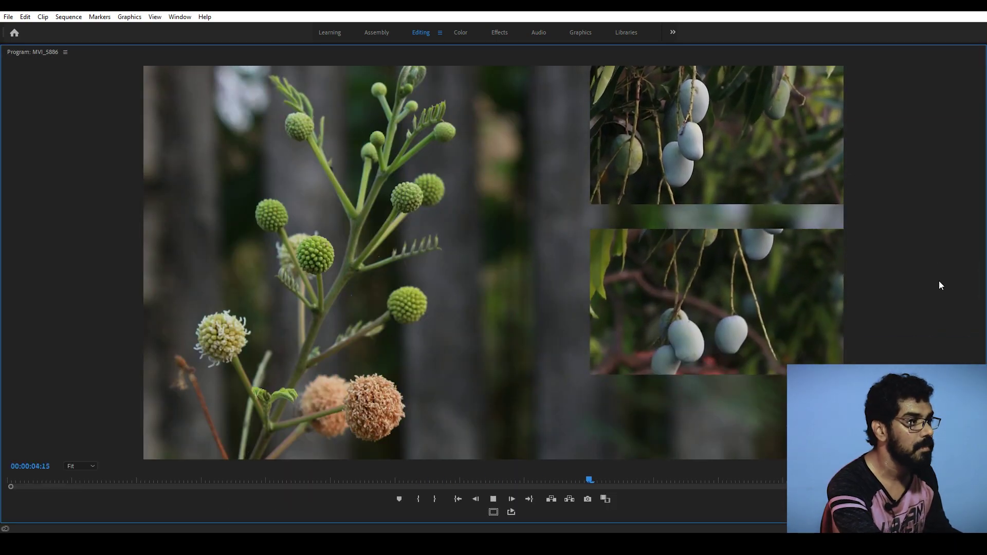
key(space)
key(grave)
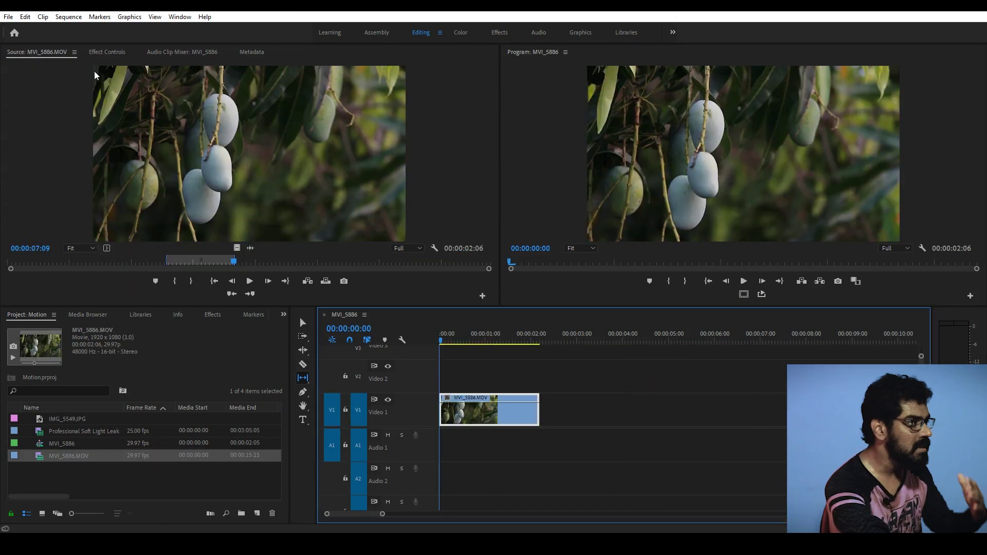
- Try shifting the mango clip right via Position X, then undo each change back to X 960
click(107, 52)
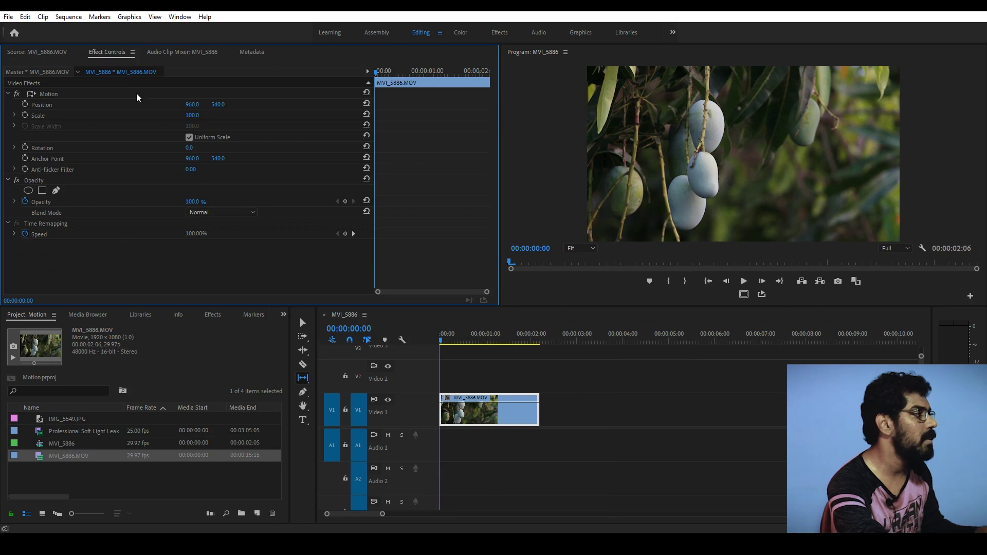
click(50, 106)
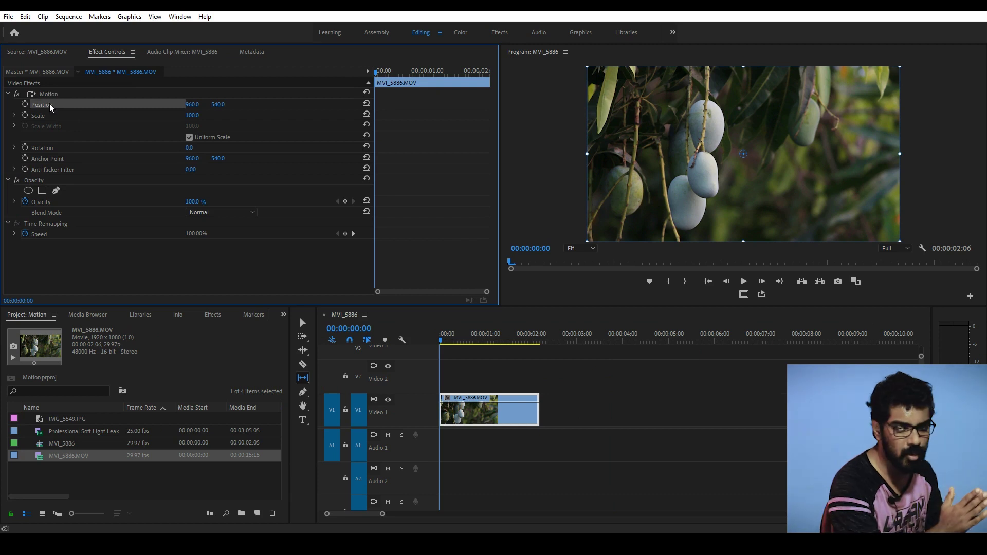
click(371, 332)
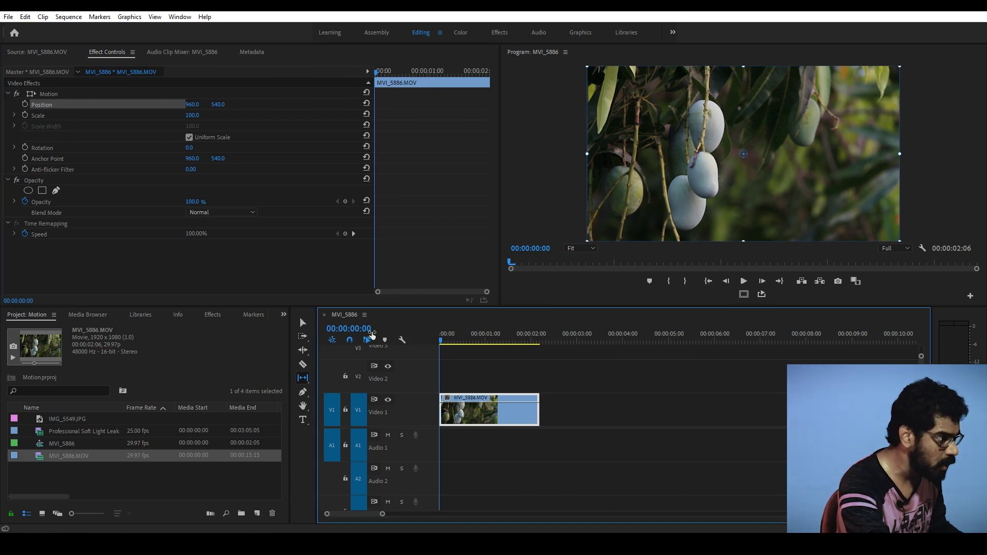
key(equal)
key(equal)
key(minus)
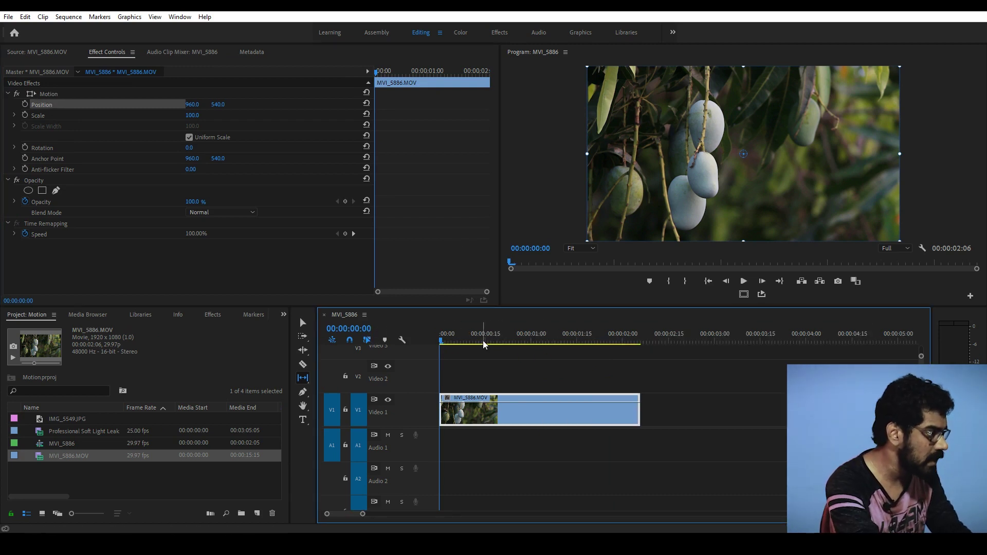
key(equal)
key(equal)
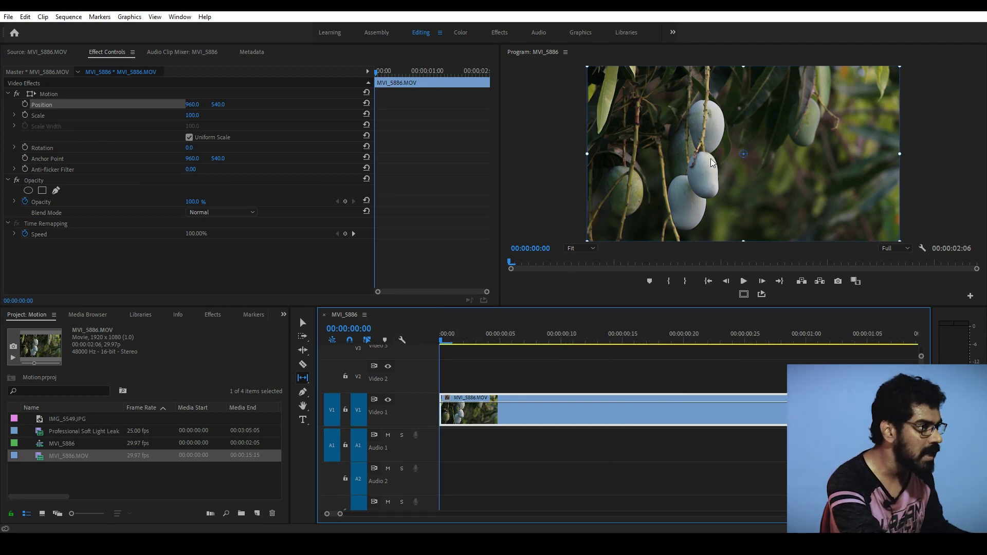
drag(671, 186, 846, 187)
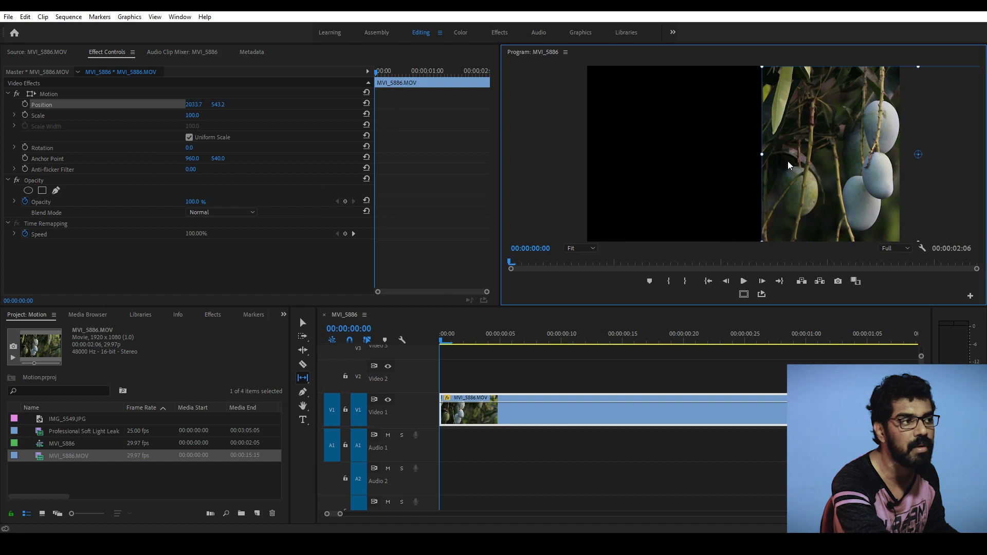
key(ctrl+z)
key(space)
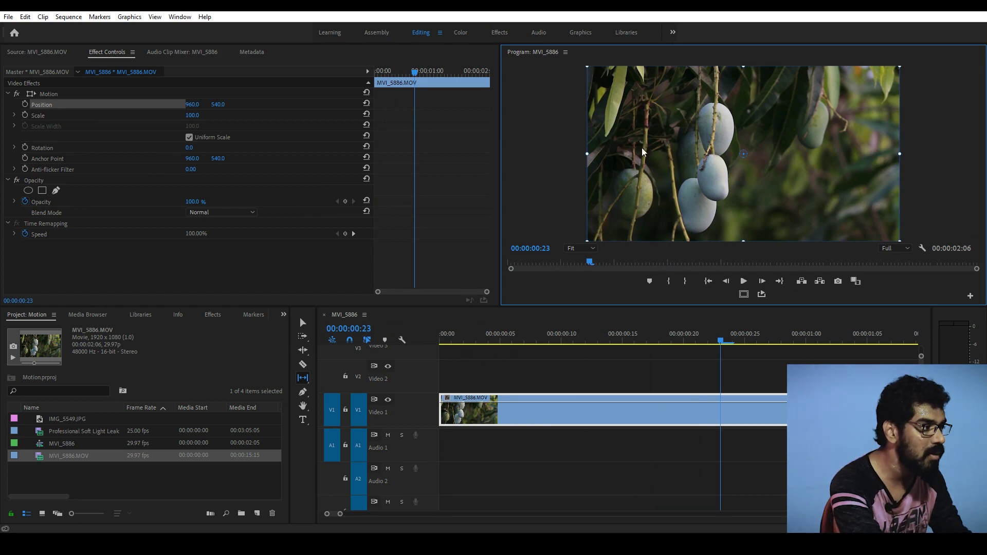
drag(662, 141, 791, 140)
key(ctrl+z)
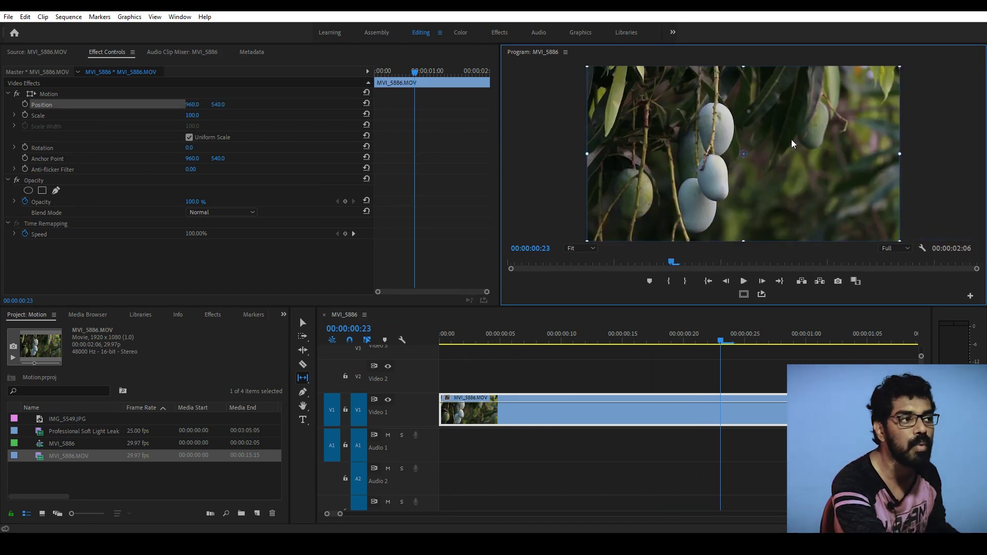
click(526, 335)
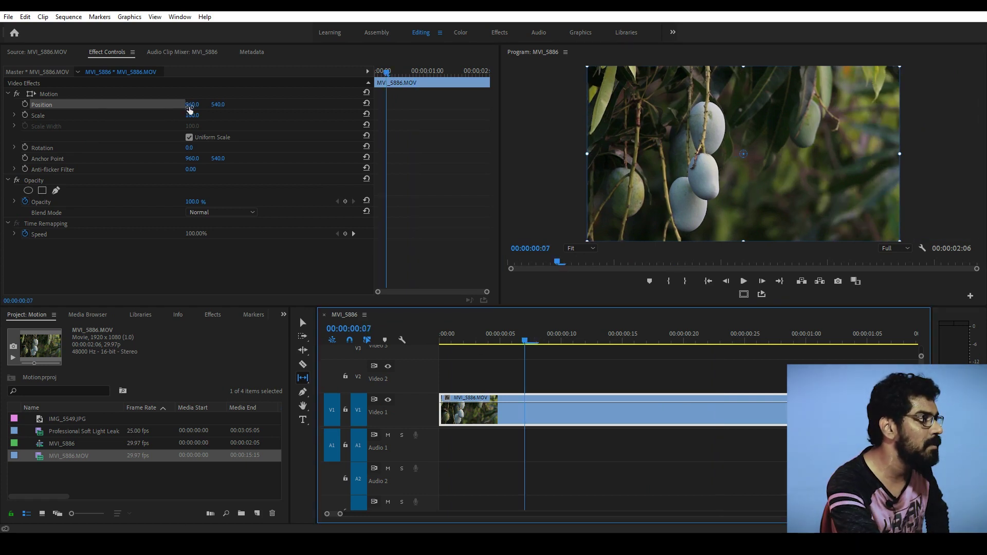
drag(189, 108, 193, 95)
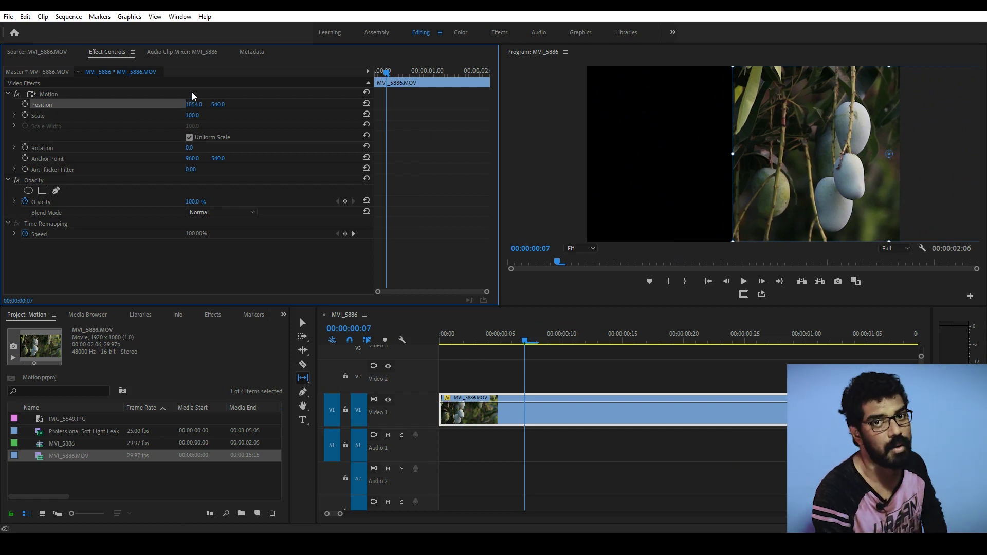
key(ctrl+z)
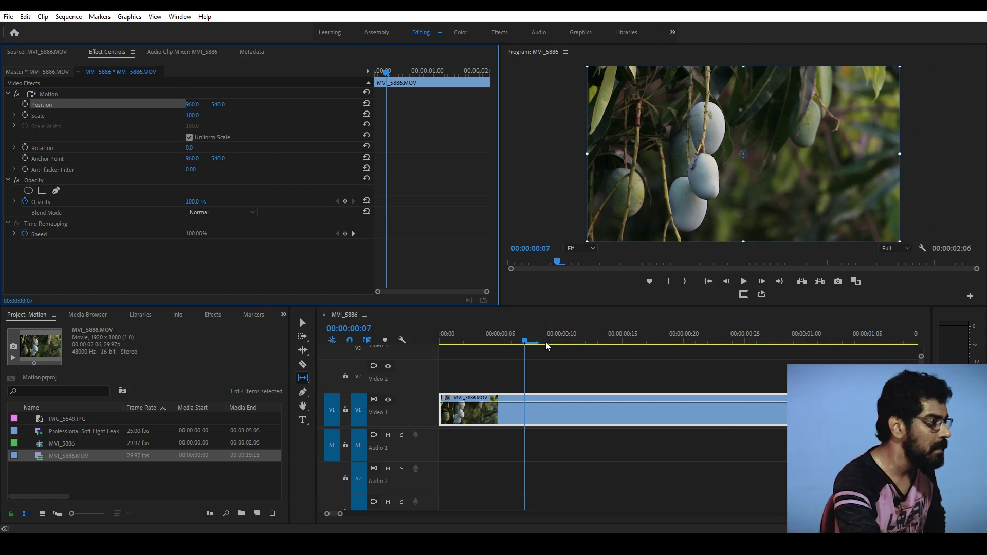
- Rate-stretch the mango clip on Video 1 so it lasts 00:00:04:19
click(367, 344)
key(Home)
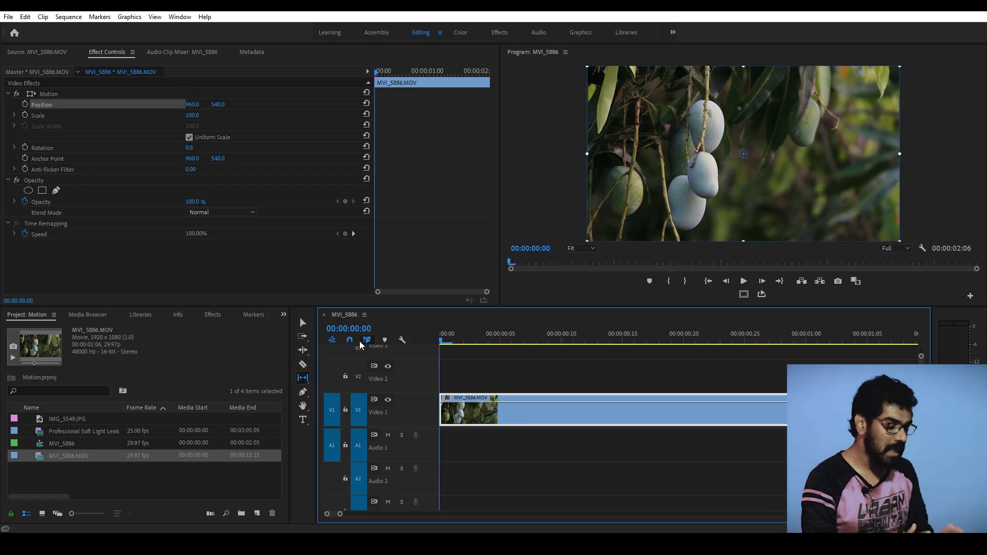
key(space)
key(space)
key(minus)
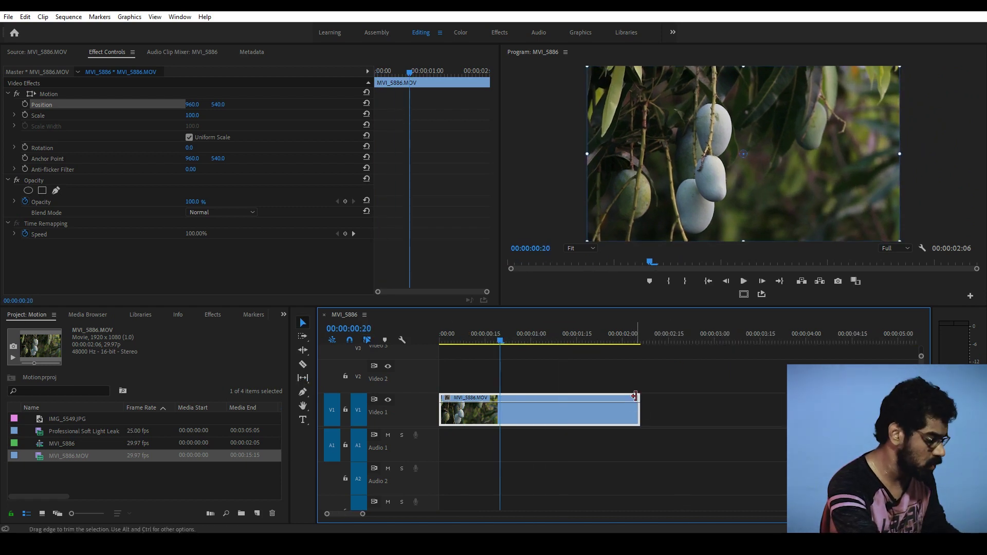
drag(639, 409, 863, 409)
key(v)
key(Home)
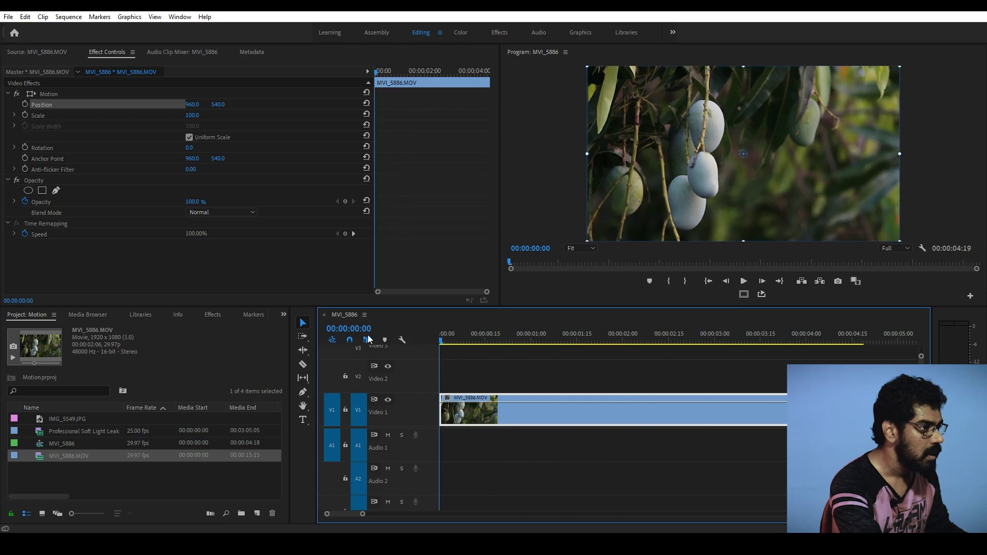
- Keyframe Position from centre at about 00:00:01:26 to X 1739 at about 00:00:03:04
key(space)
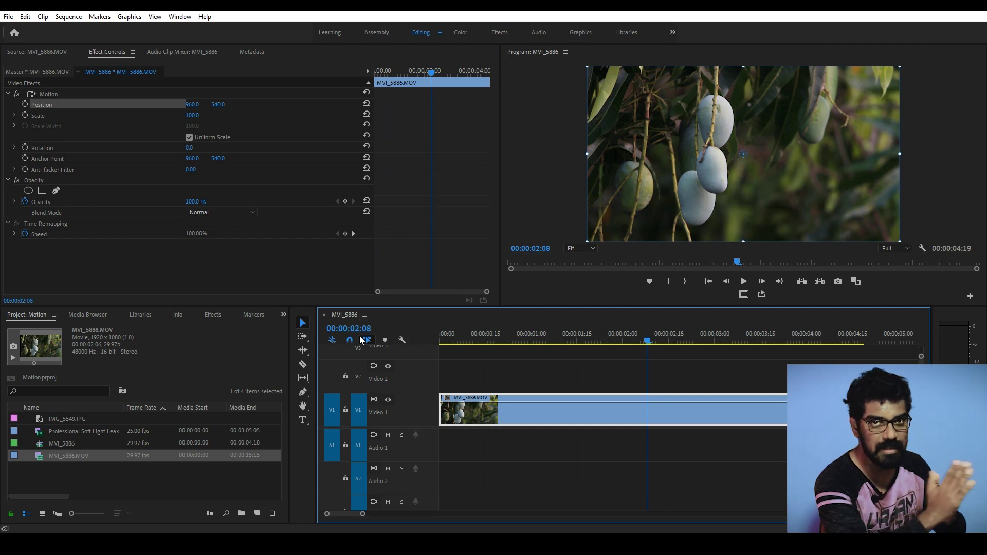
drag(530, 342, 613, 364)
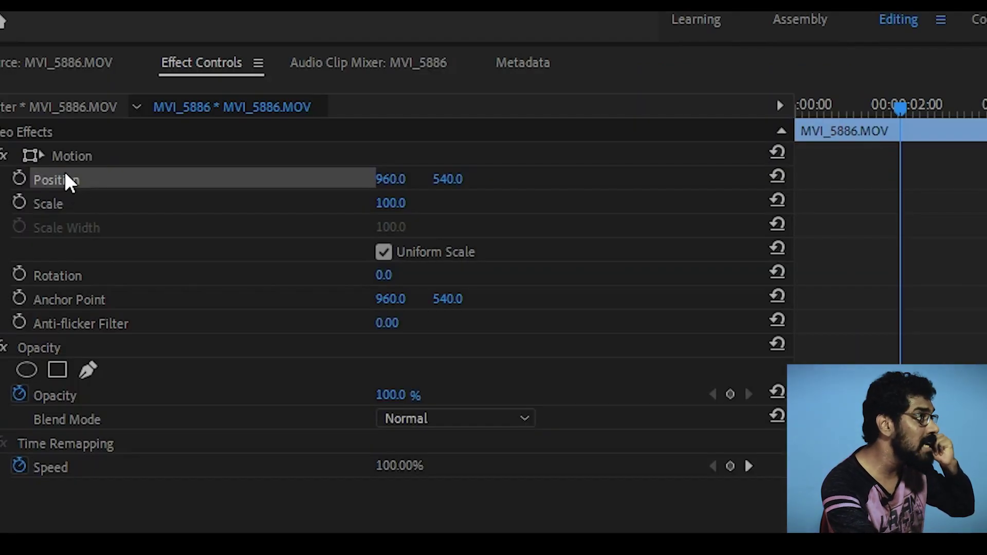
click(20, 177)
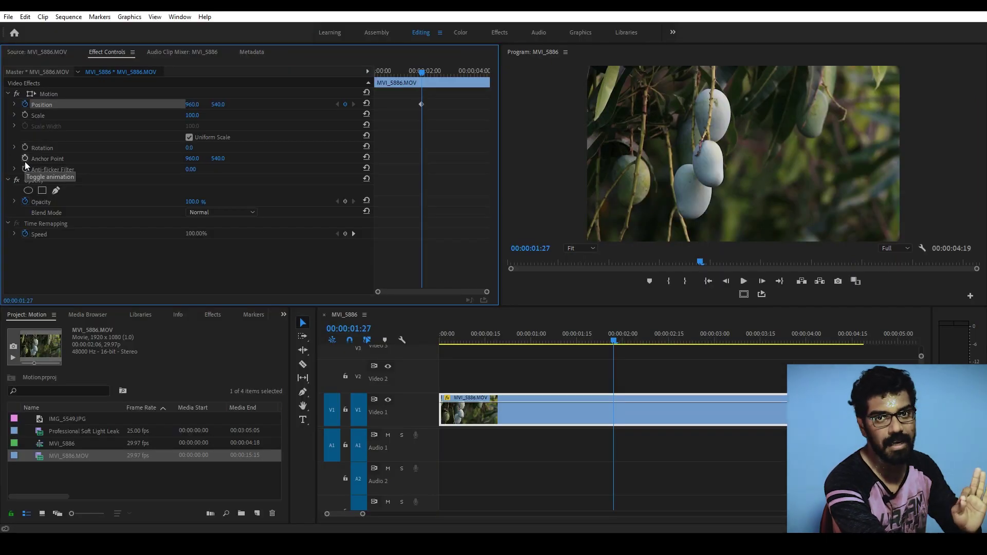
drag(419, 72, 453, 83)
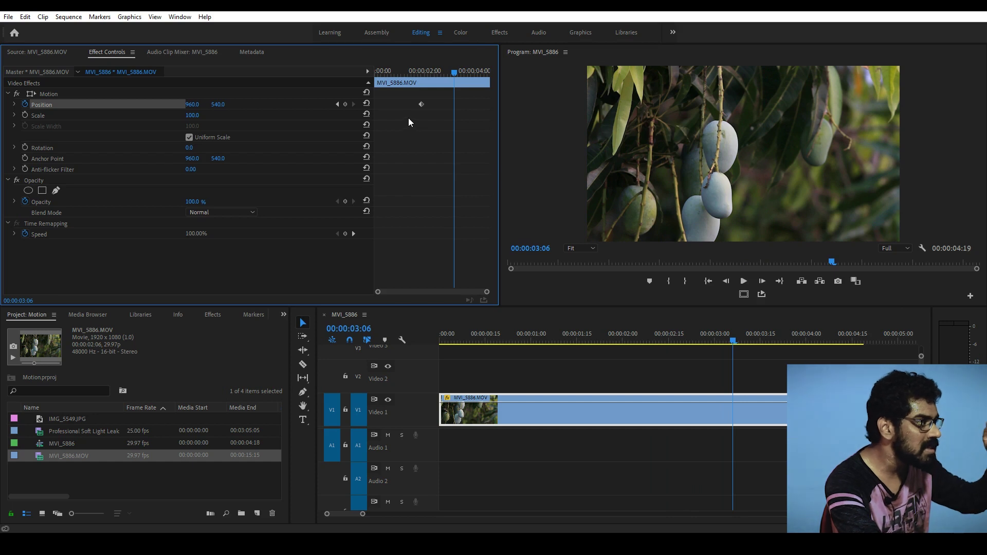
click(191, 104)
text(1025)
key(Return)
drag(193, 105, 322, 104)
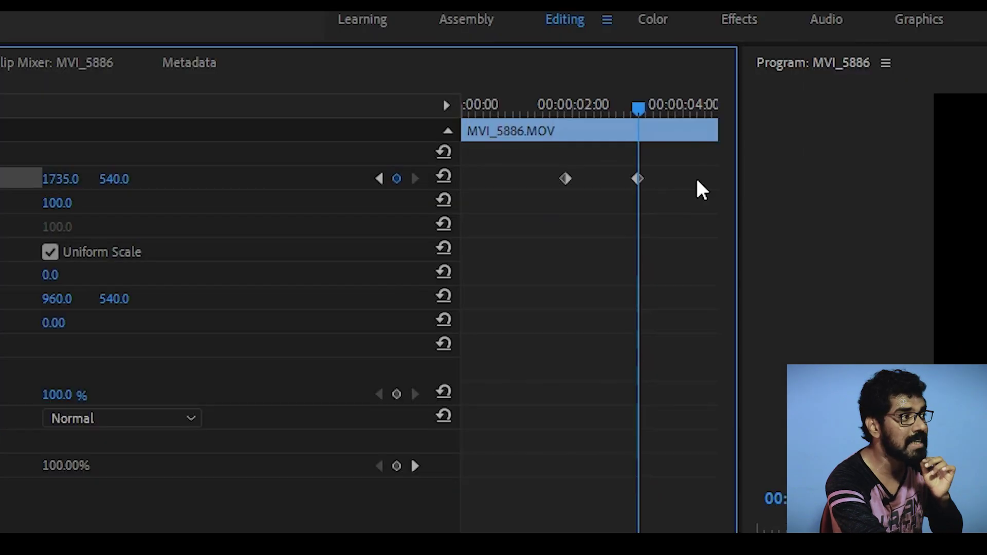
drag(76, 186, 194, 179)
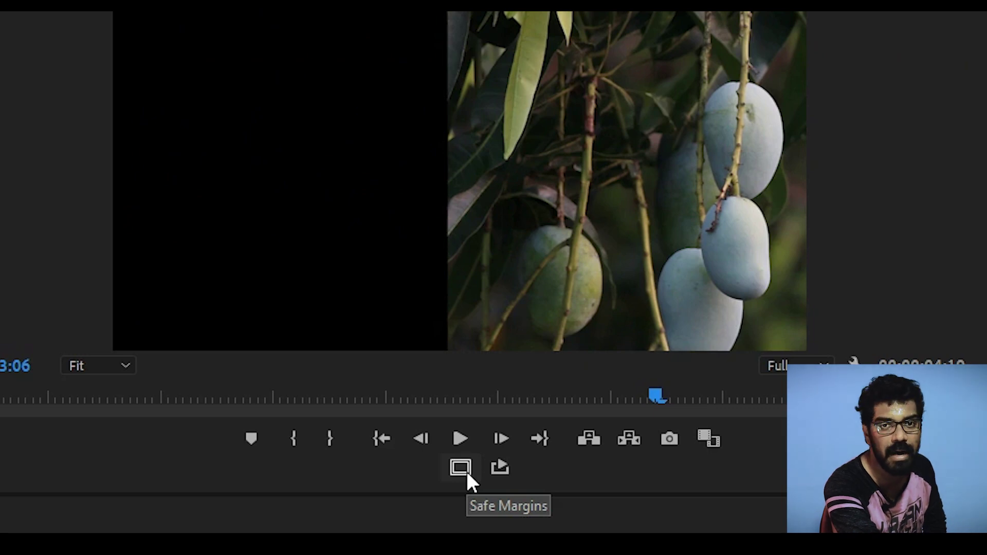
- Nudge the end Position X keyframe to 1919, checking it against the safe margin guides
click(467, 471)
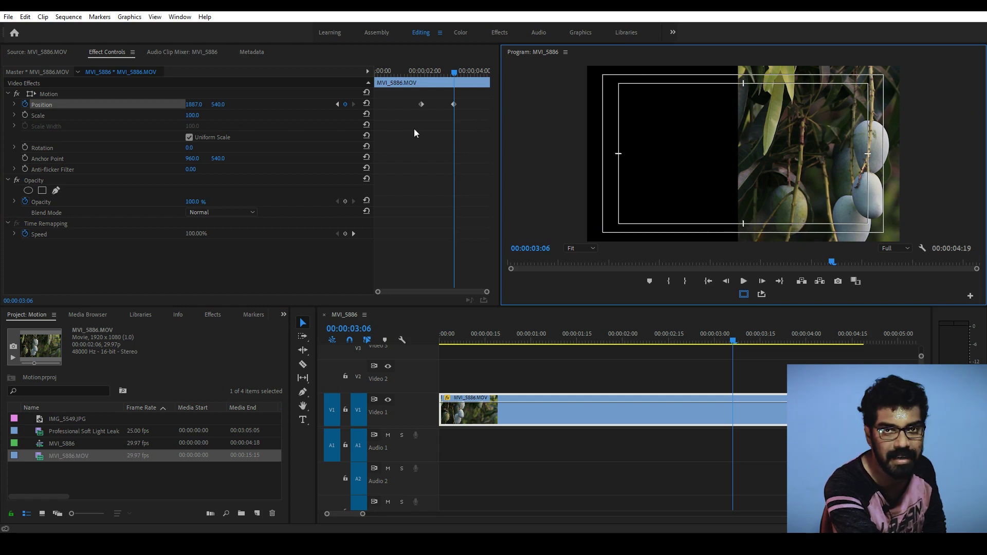
drag(195, 106, 209, 106)
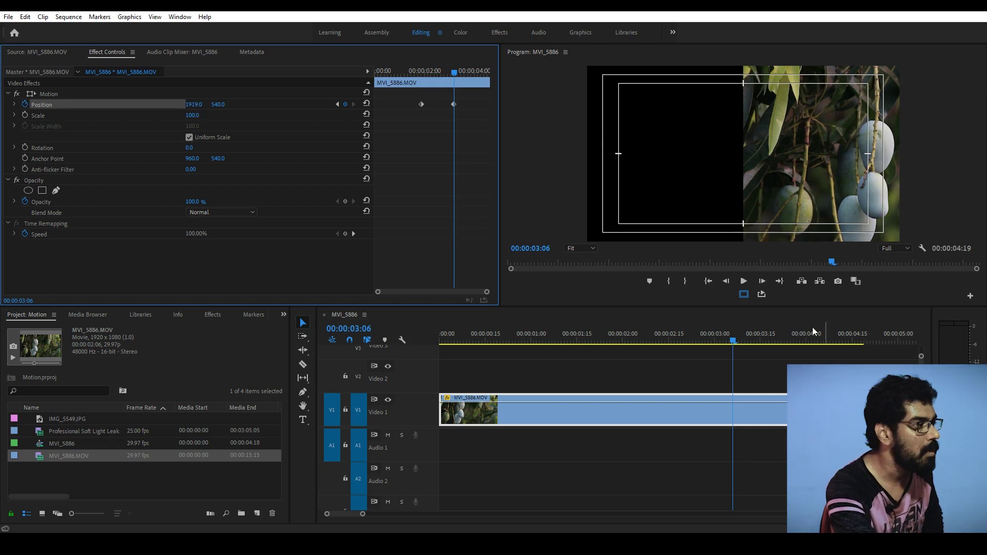
click(744, 295)
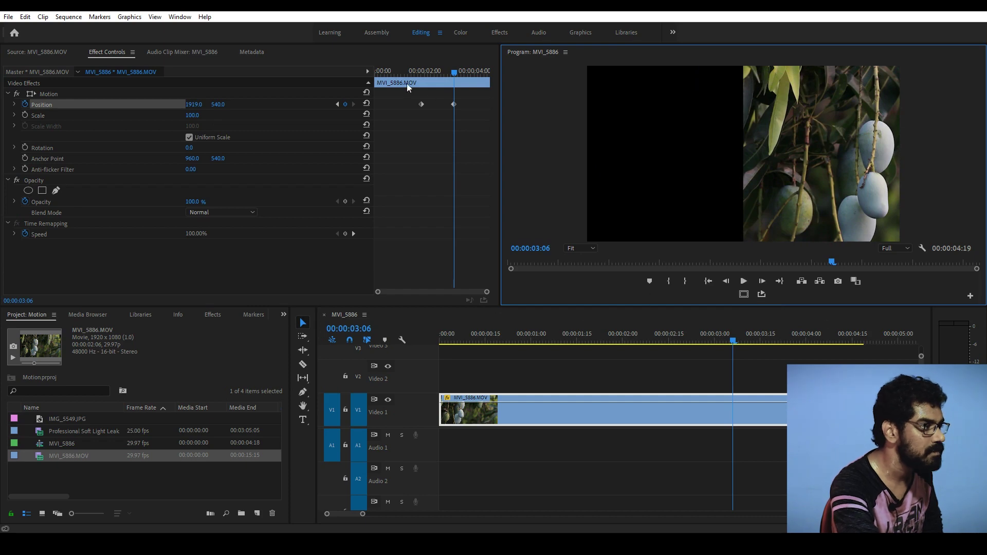
- Play full-screen and scrub the slide animation to confirm the mango shot moves off frame
drag(513, 331, 440, 334)
click(797, 194)
key(grave)
key(space)
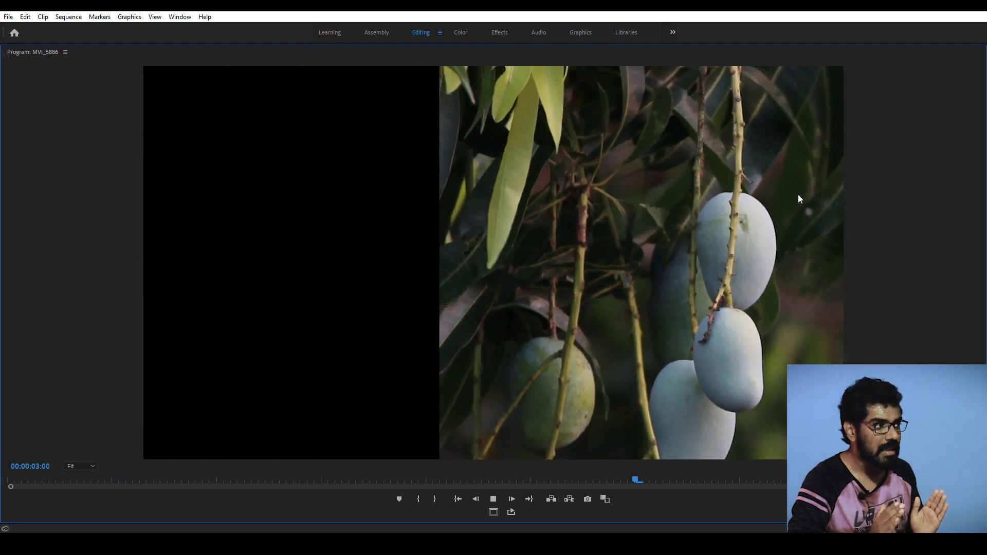
key(space)
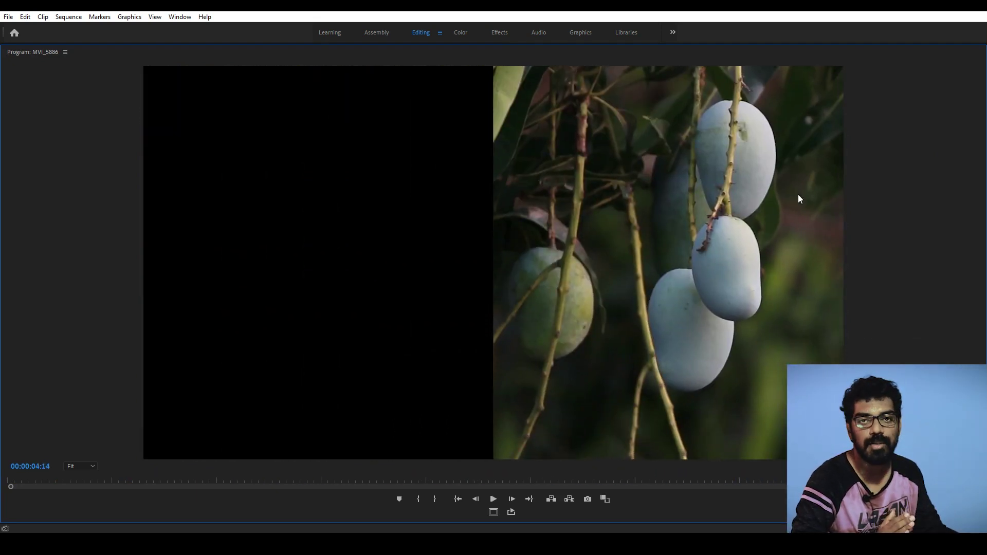
key(grave)
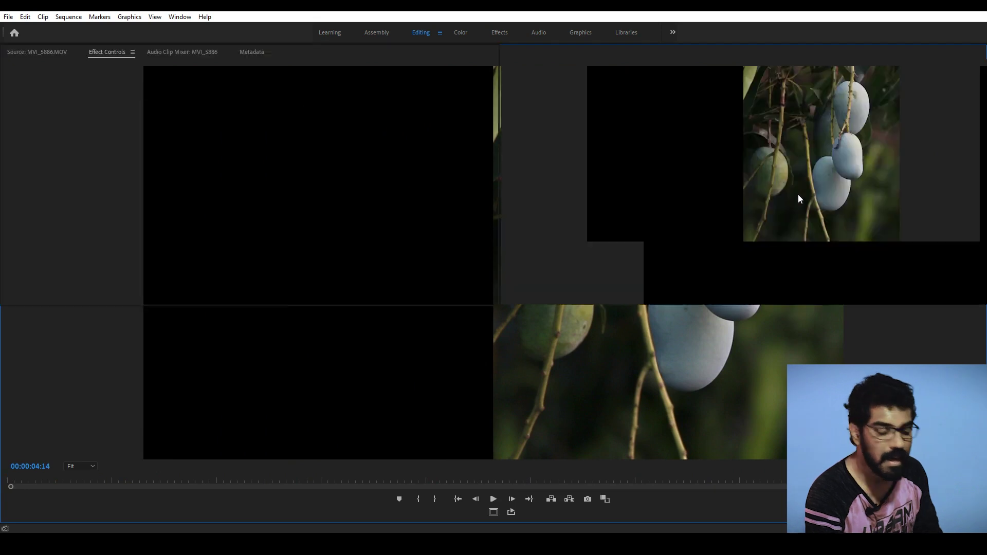
drag(583, 341, 567, 341)
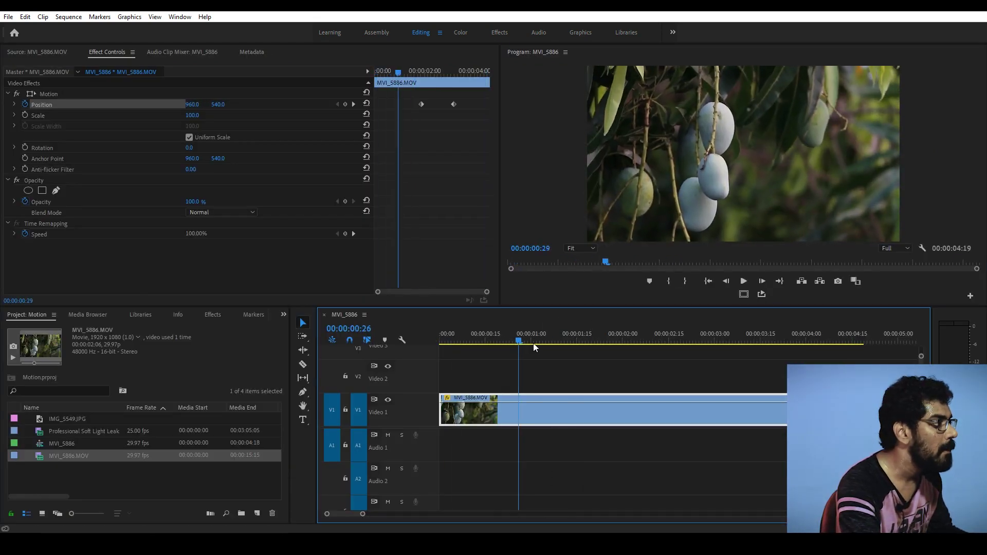
drag(408, 72, 420, 83)
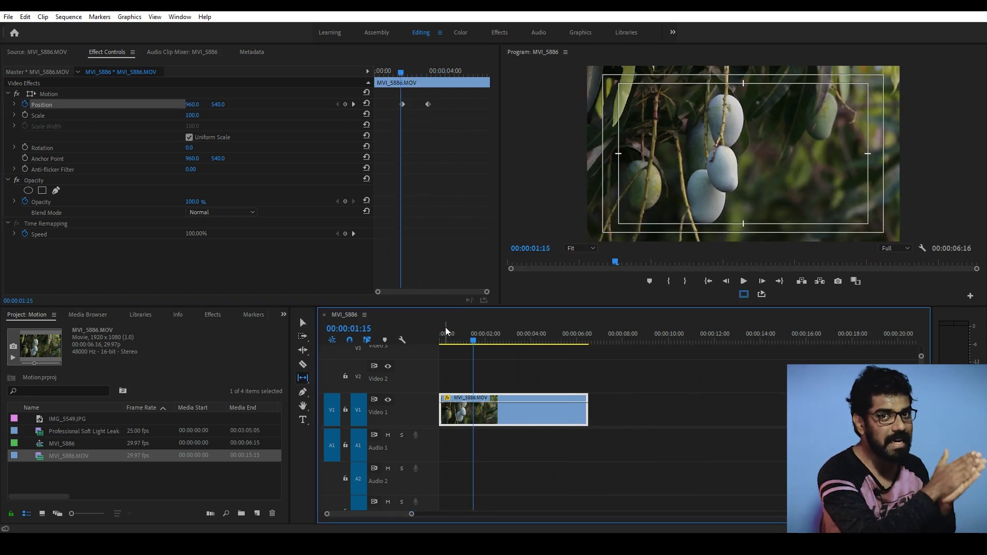
click(454, 337)
mouse_move(441, 344)
mouse_down()
mouse_move(530, 356)
mouse_move(446, 349)
mouse_up()
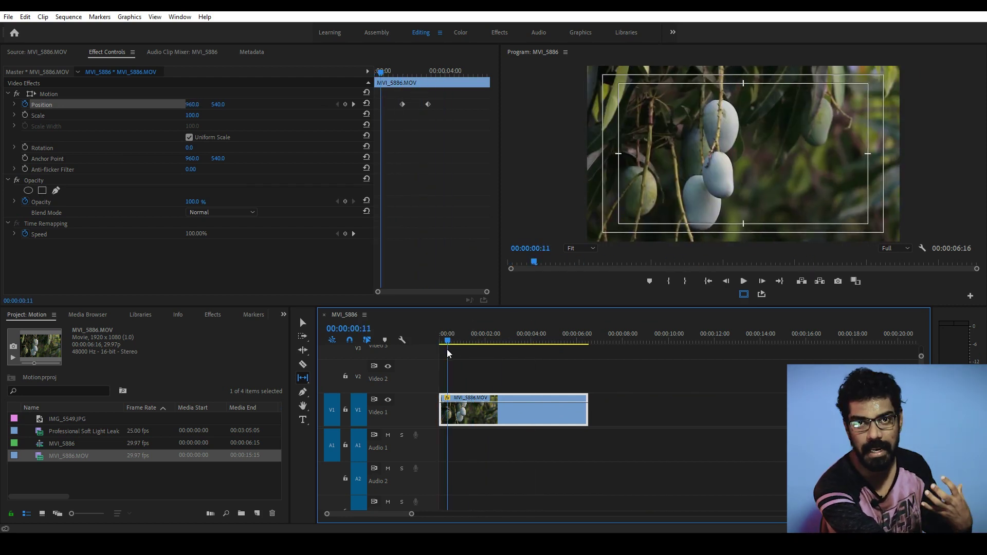
drag(446, 350, 493, 342)
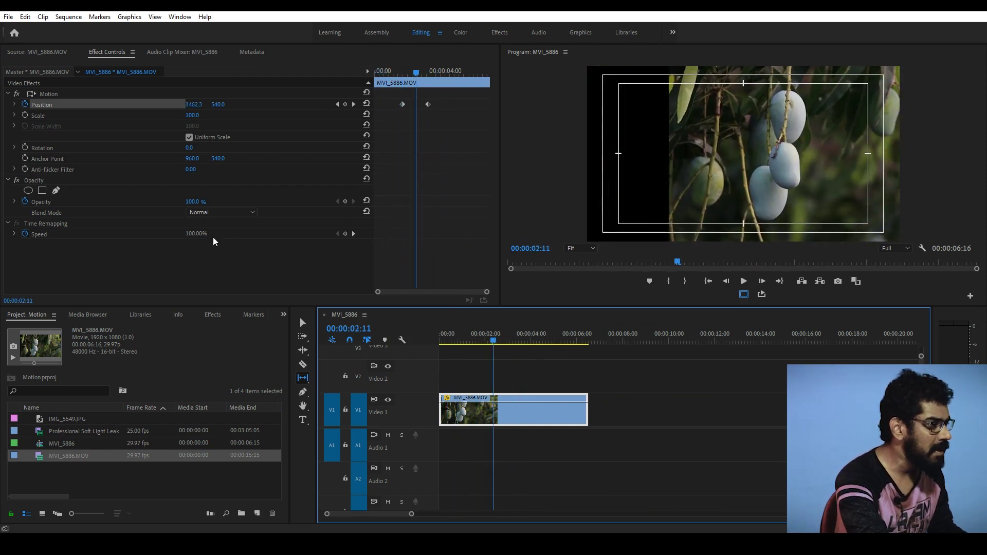
click(58, 481)
- Place IMG_5549.JPG on Video 1 near 00:00:11 and apply Scale to Frame Size
click(45, 419)
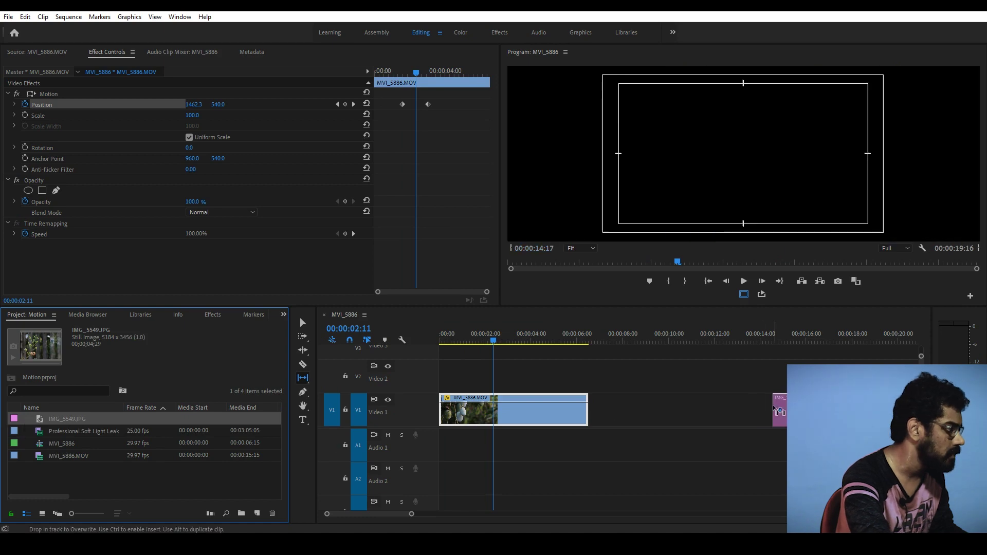
drag(41, 425, 740, 411)
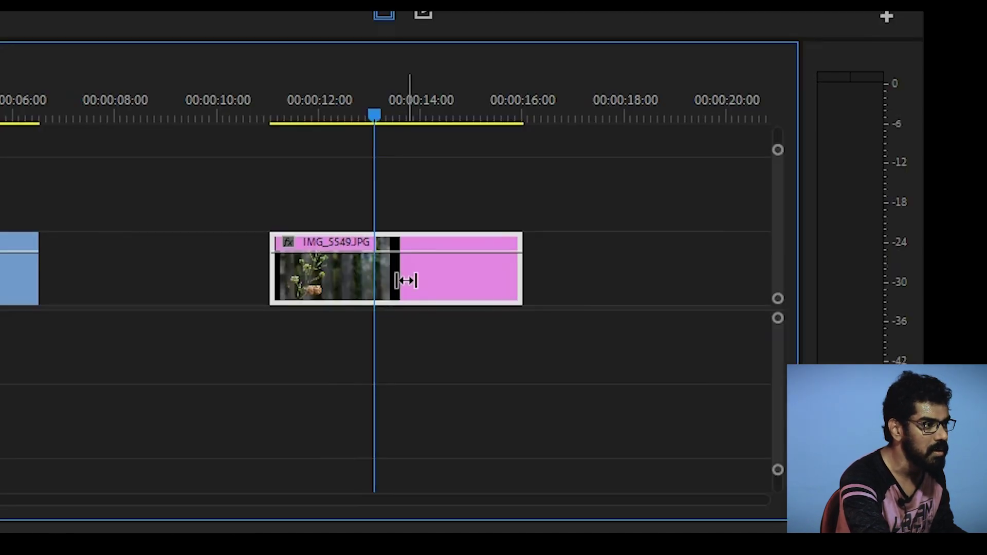
right_click(749, 415)
click(536, 279)
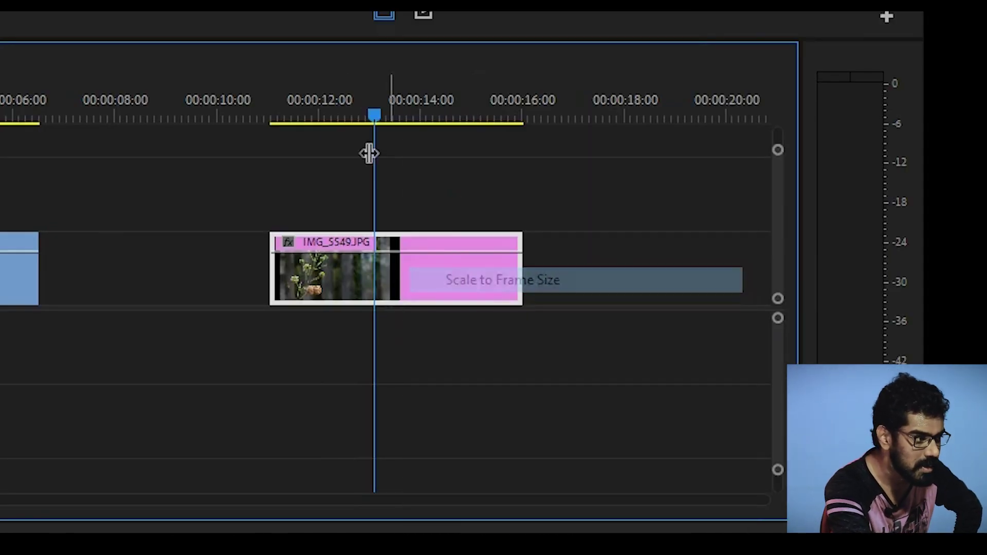
drag(301, 107, 342, 122)
drag(726, 343, 721, 343)
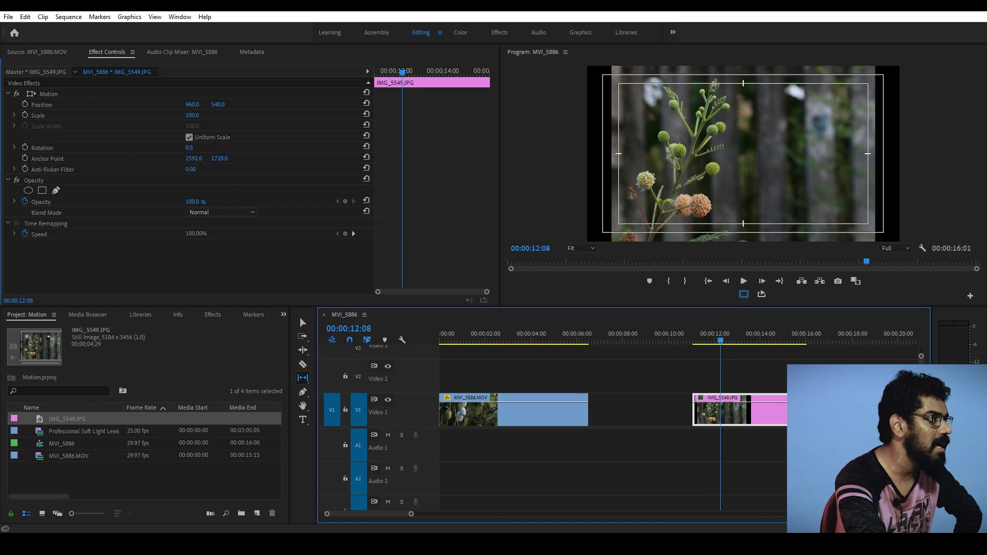
drag(189, 147, 198, 146)
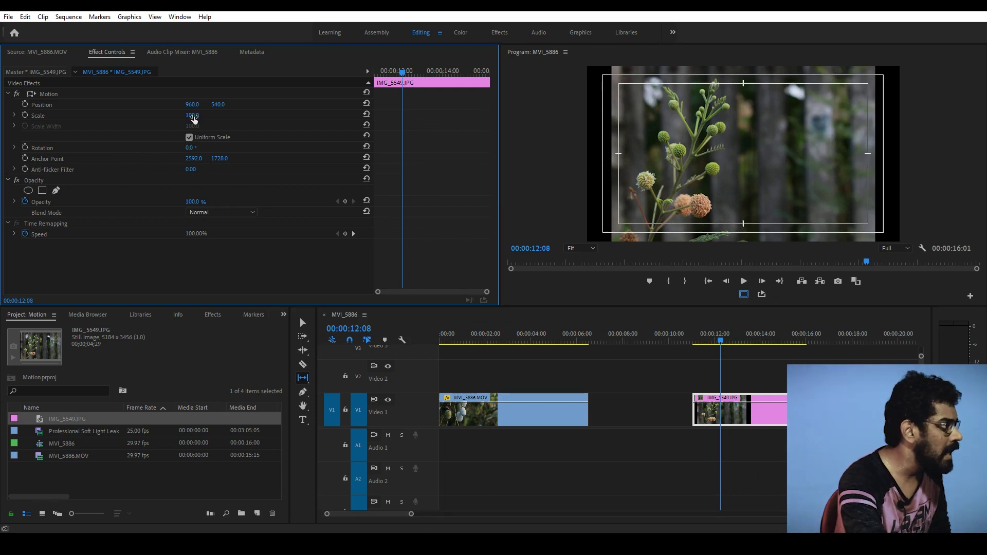
drag(688, 351, 692, 354)
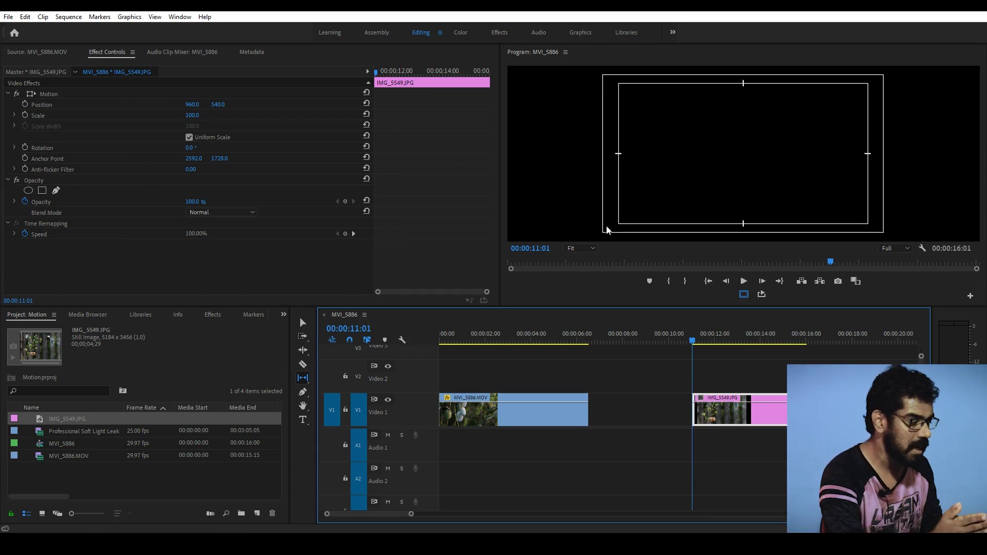
- Keyframe the flower's Scale from 0 at 00:00:11:15 to 75 a few frames later
click(702, 340)
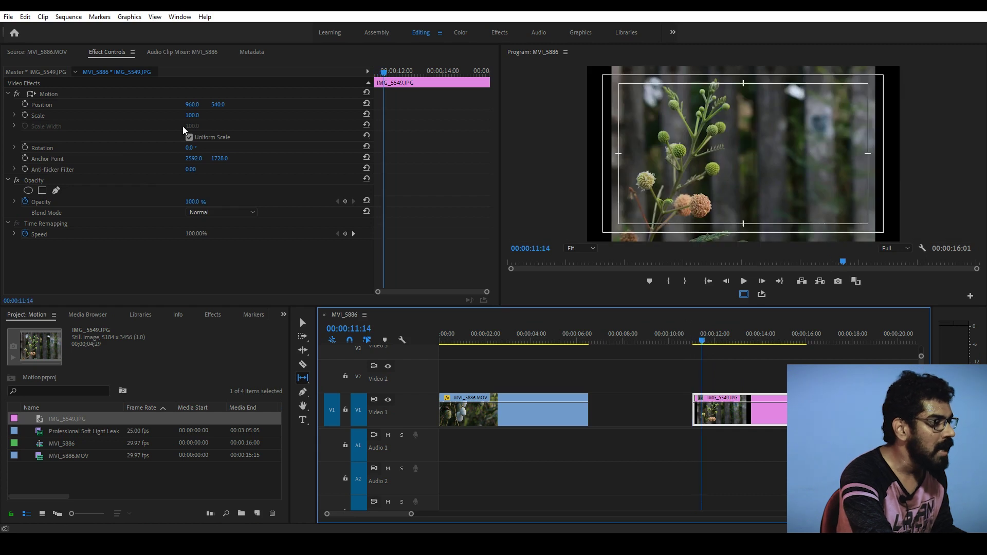
drag(193, 116, 128, 116)
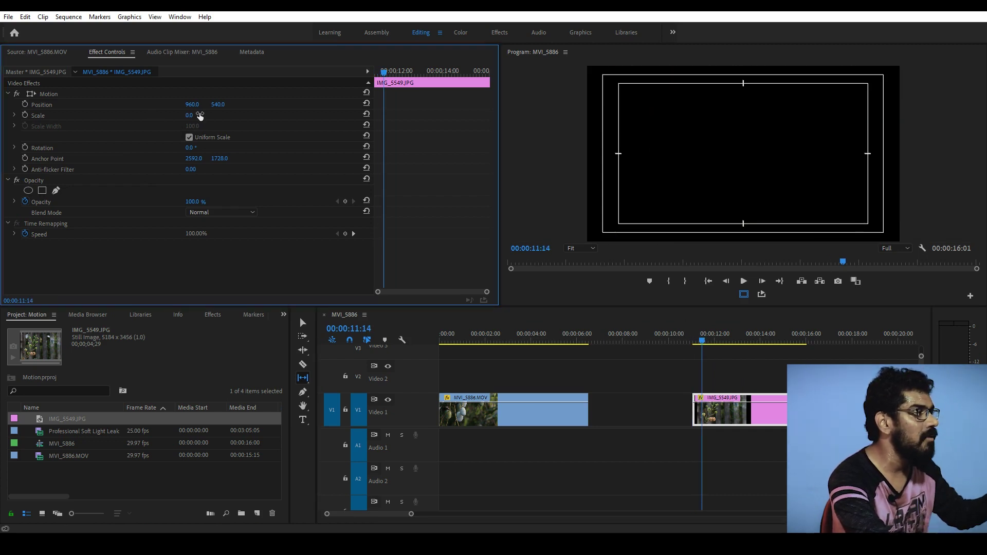
drag(190, 115, 185, 115)
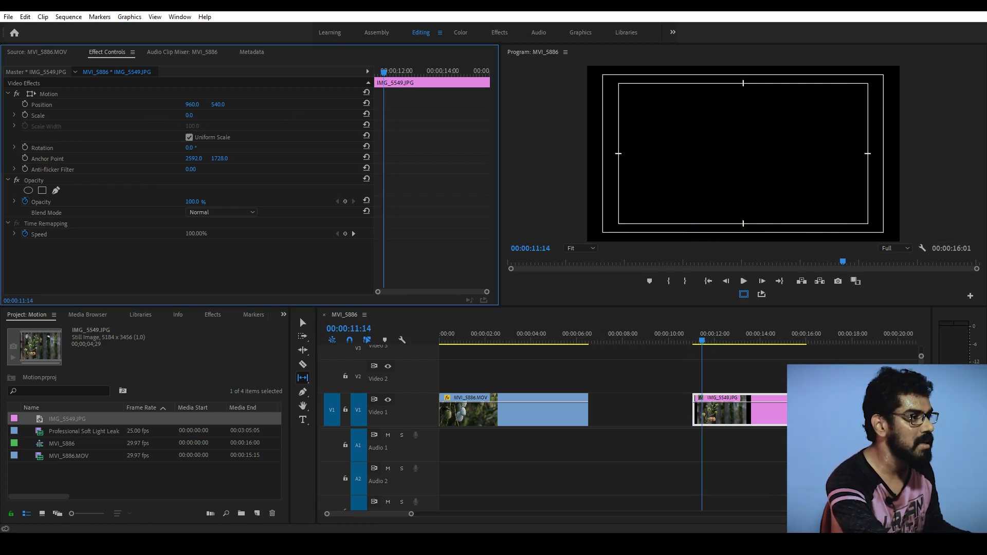
drag(680, 340, 717, 342)
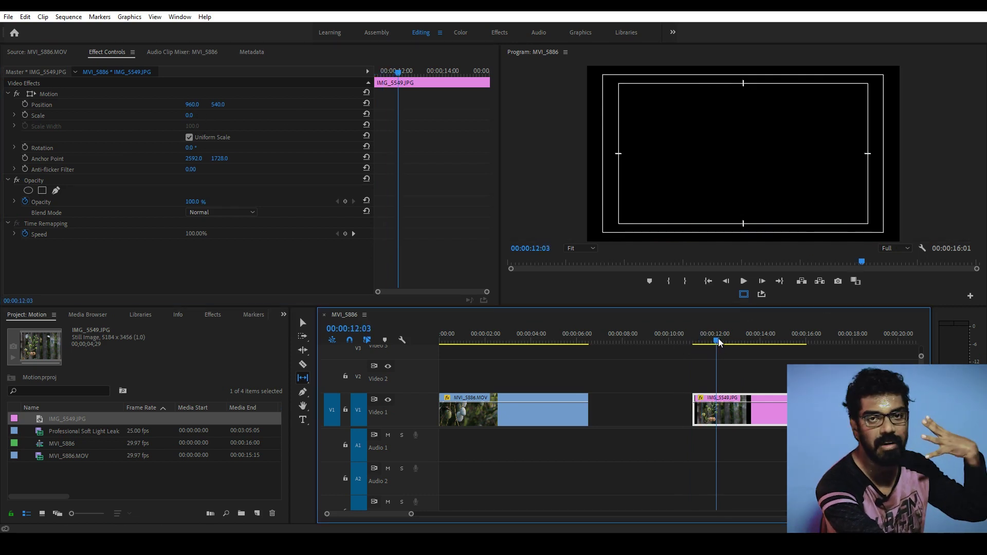
mouse_move(719, 342)
mouse_down()
mouse_move(686, 344)
mouse_move(708, 343)
mouse_up()
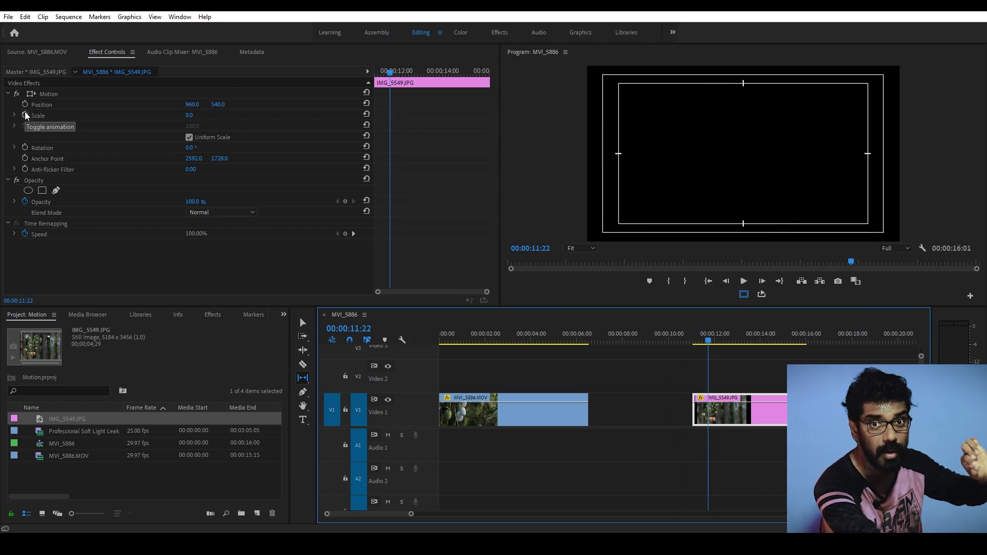
drag(707, 340, 702, 342)
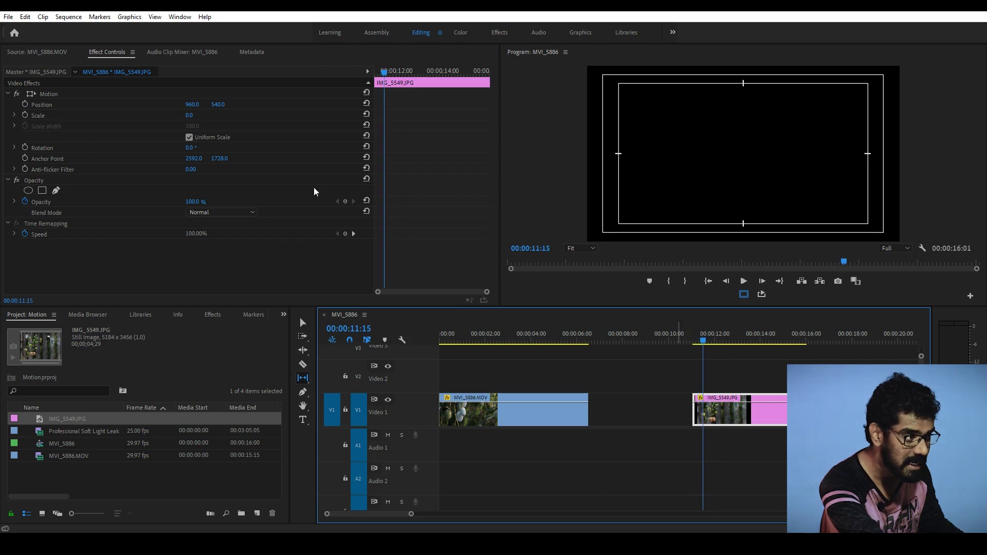
click(25, 115)
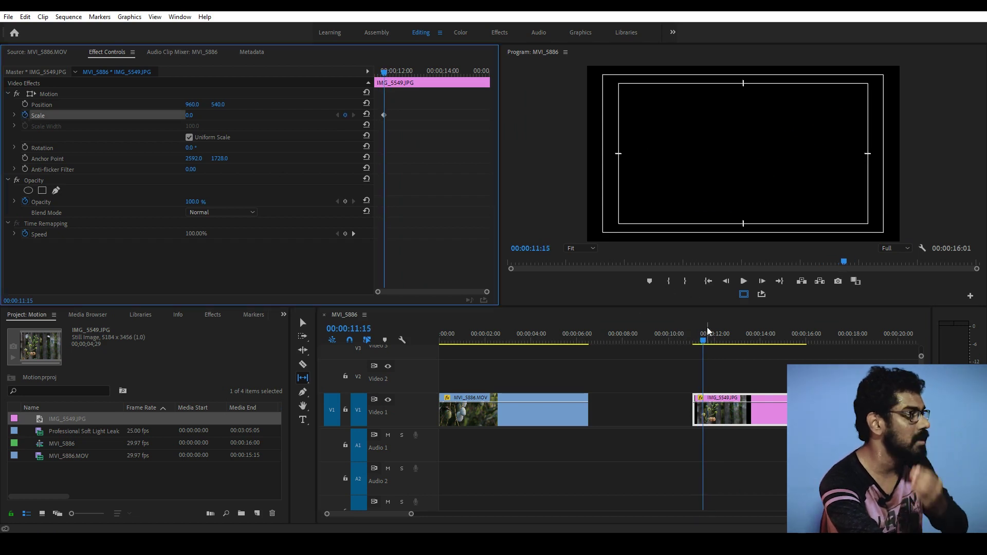
drag(703, 337, 710, 343)
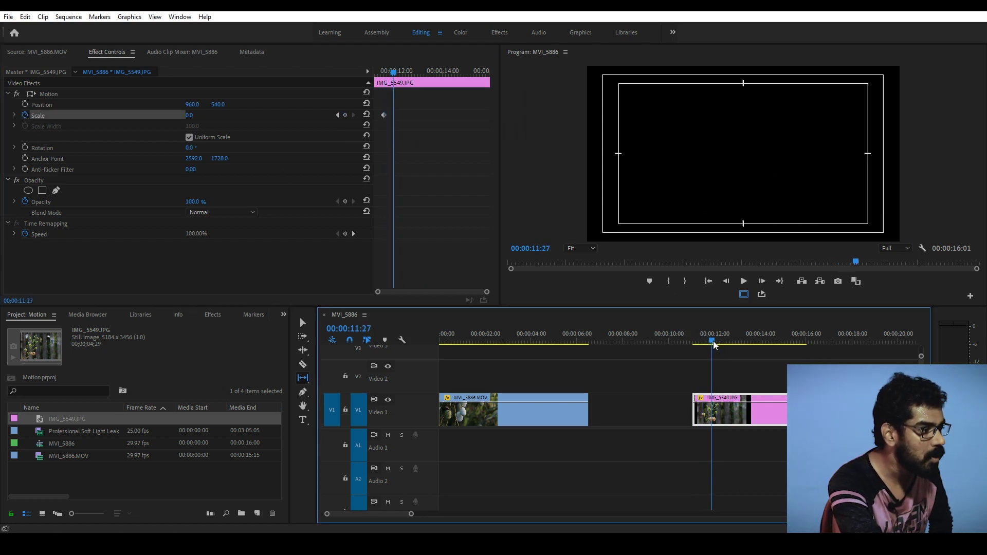
drag(190, 116, 225, 115)
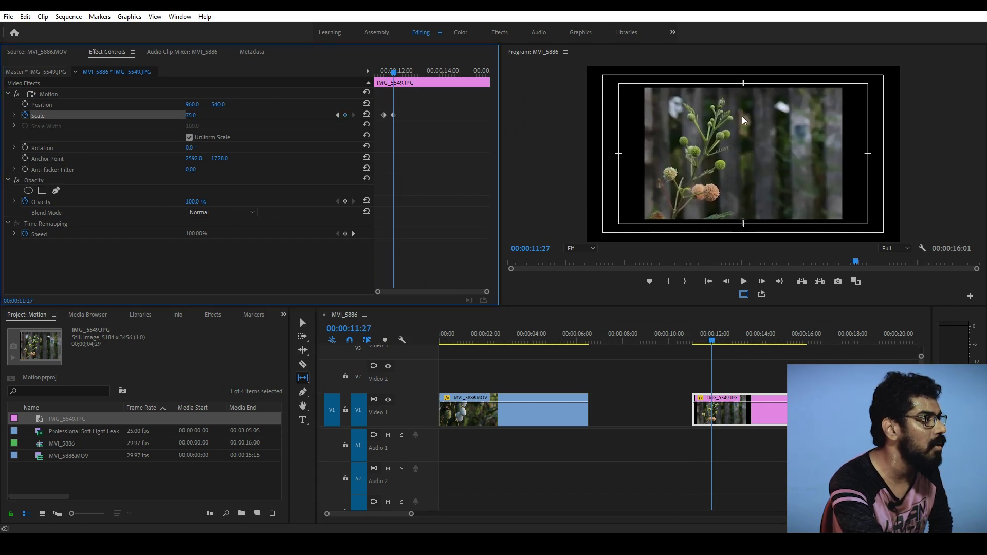
- Play back and scrub the flower's grow-in animation to check it
drag(711, 340, 698, 348)
key(space)
drag(698, 348, 690, 344)
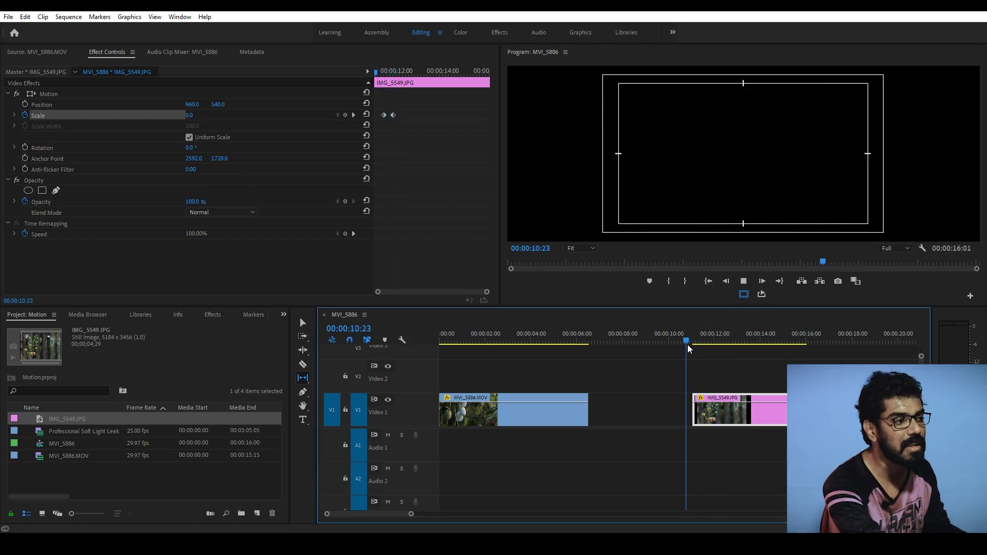
key(space)
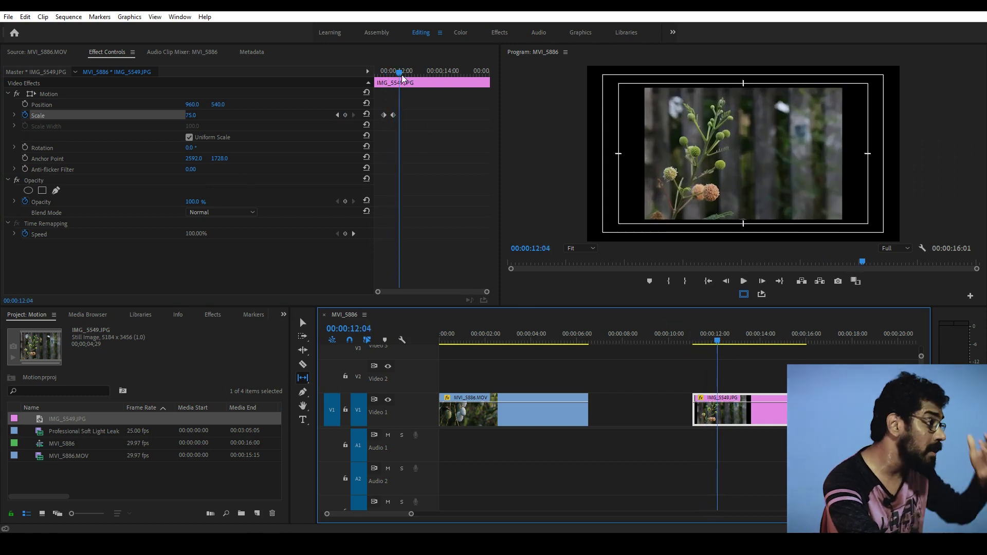
mouse_move(400, 73)
mouse_down()
mouse_move(384, 82)
mouse_move(402, 91)
mouse_move(380, 93)
mouse_up()
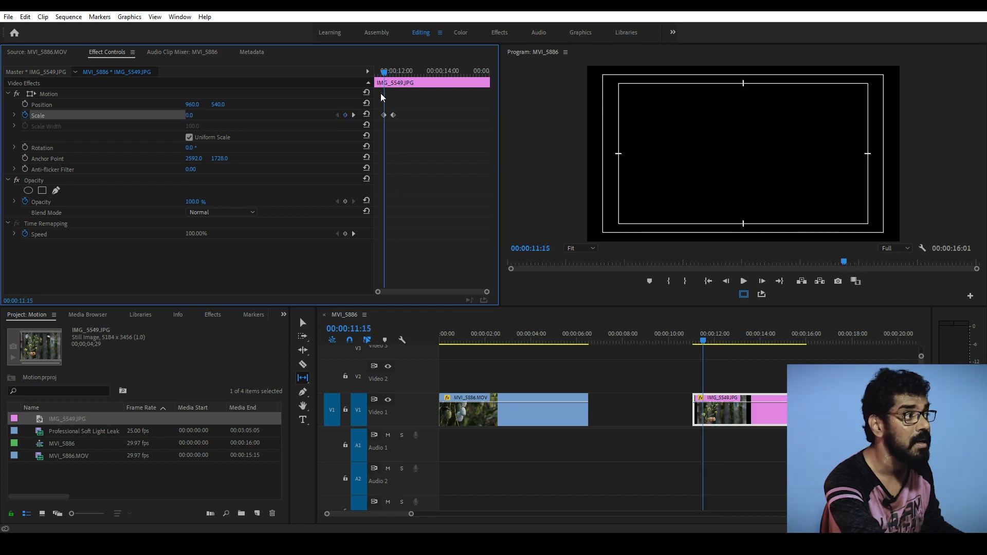
mouse_move(388, 73)
mouse_down()
mouse_move(375, 89)
mouse_move(404, 93)
mouse_move(387, 118)
mouse_up()
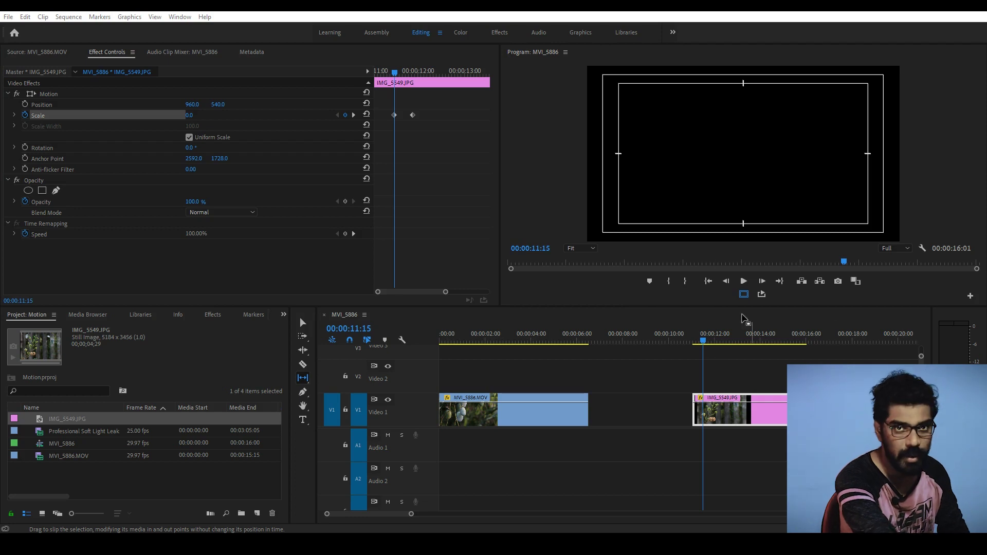
mouse_move(396, 72)
mouse_down()
mouse_move(409, 81)
mouse_move(400, 94)
mouse_up()
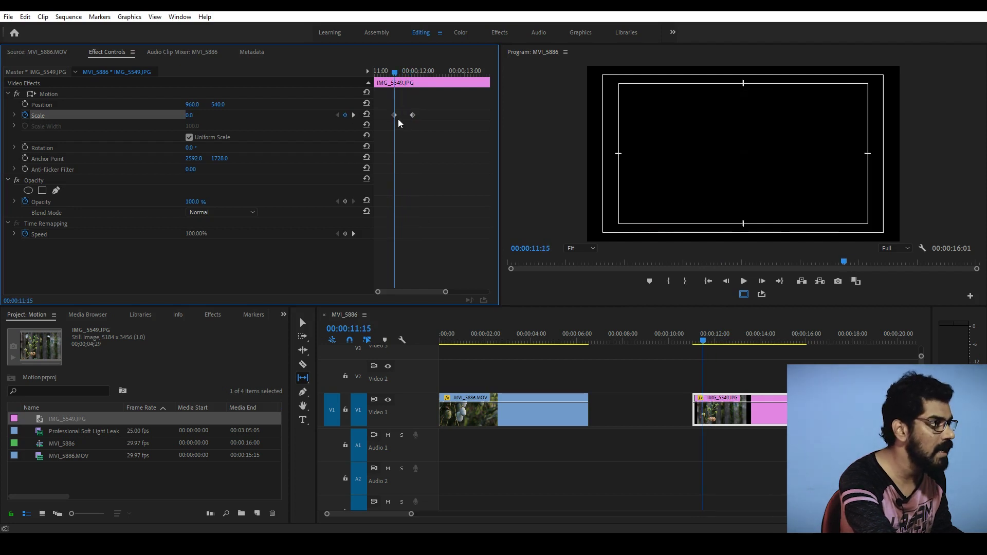
- Add a 0° Rotation keyframe on the flower at the first Scale keyframe, 00:00:11:15
key(=)
key(-)
drag(416, 73, 414, 79)
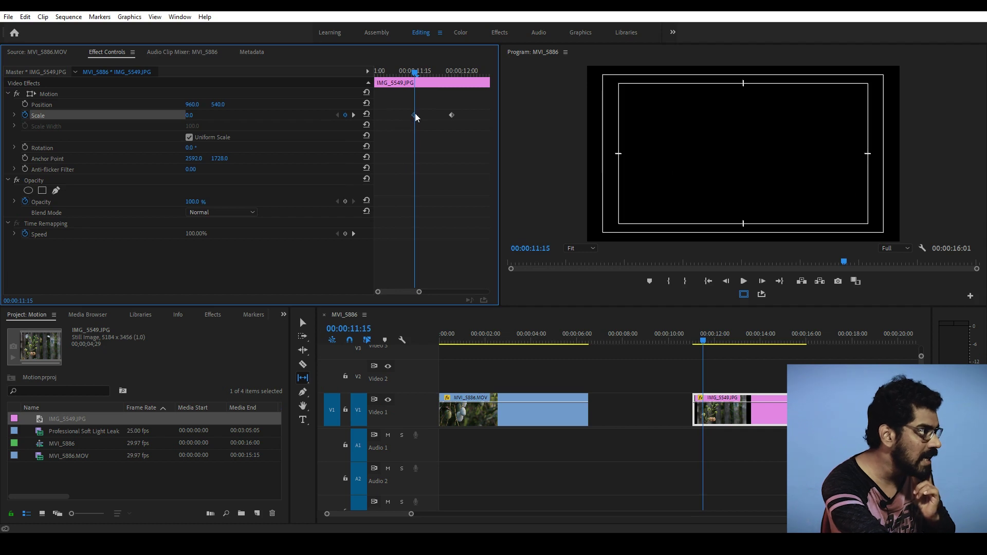
click(24, 148)
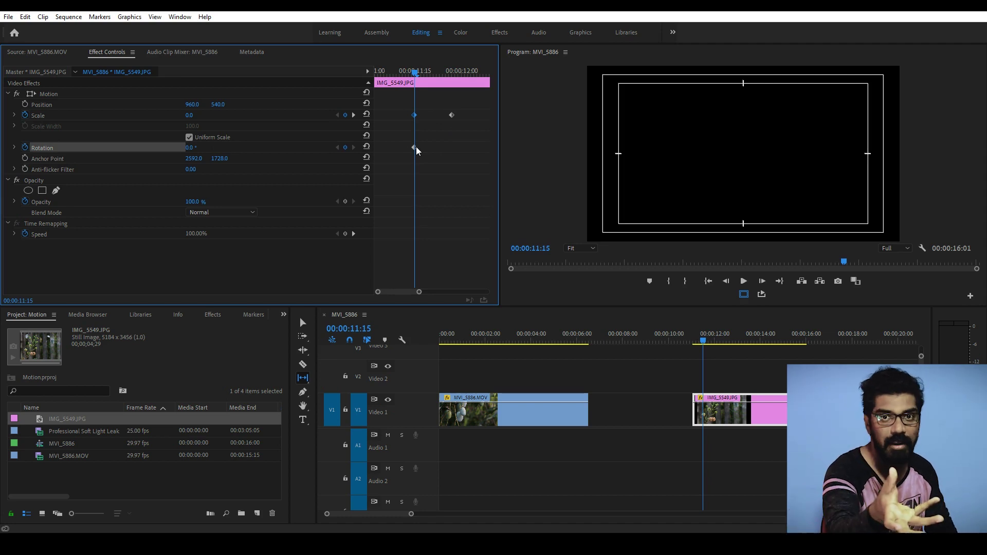
- At the end of the growth, drag the flower's Rotation value past one full turn
click(414, 148)
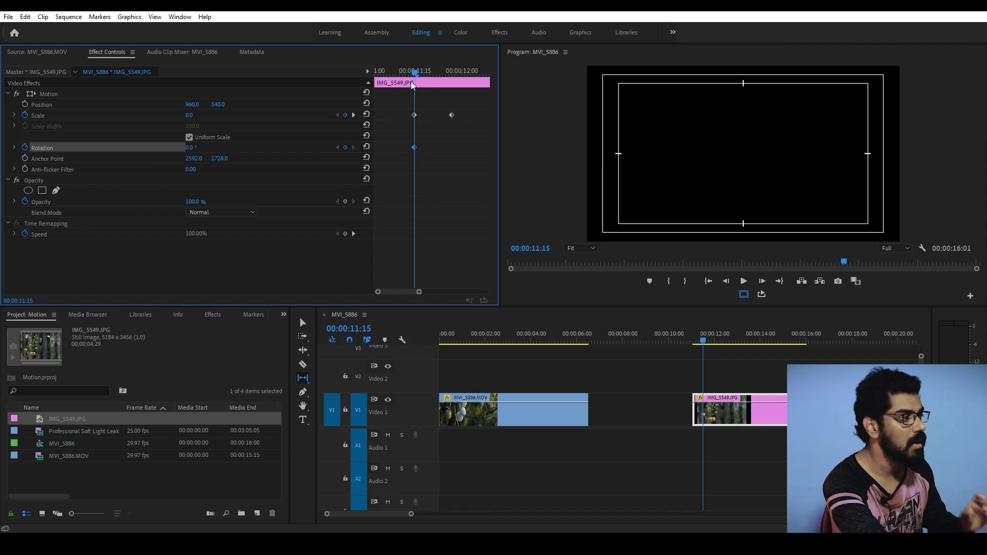
drag(415, 73, 450, 83)
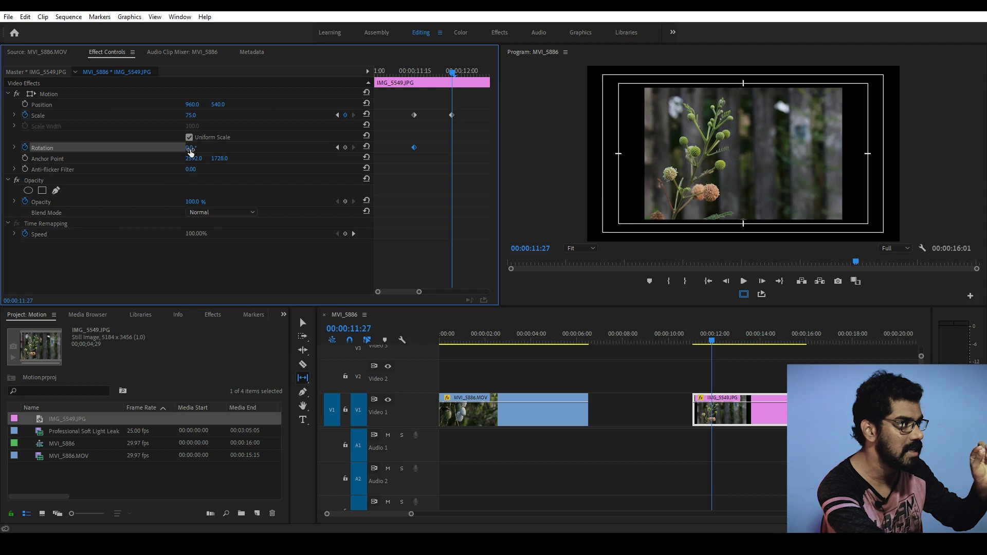
drag(191, 153, 236, 152)
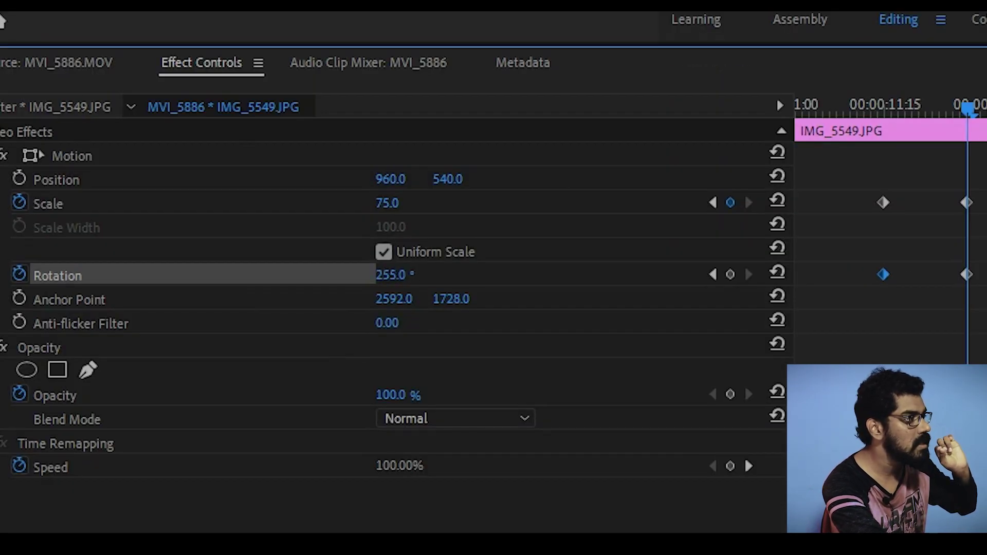
drag(394, 275, 406, 275)
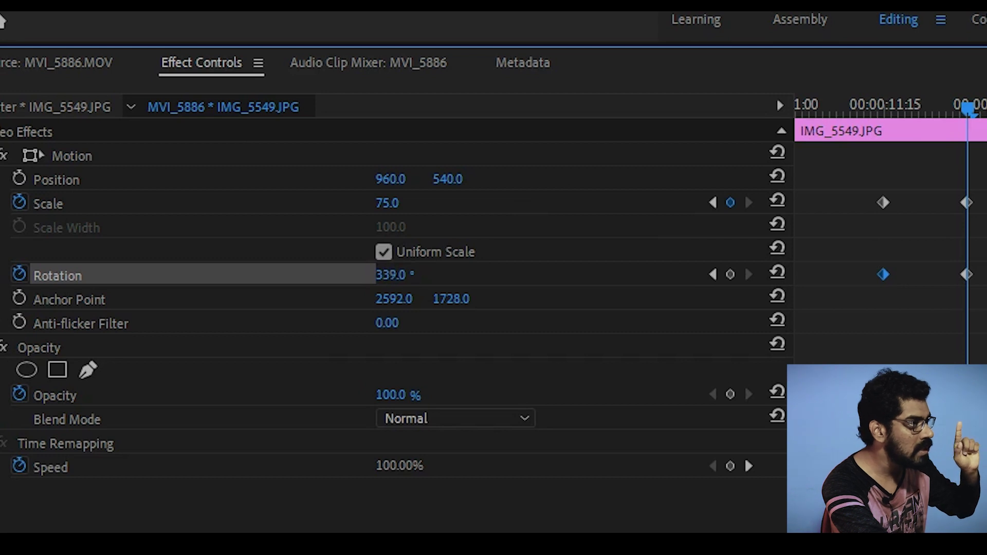
drag(406, 275, 407, 275)
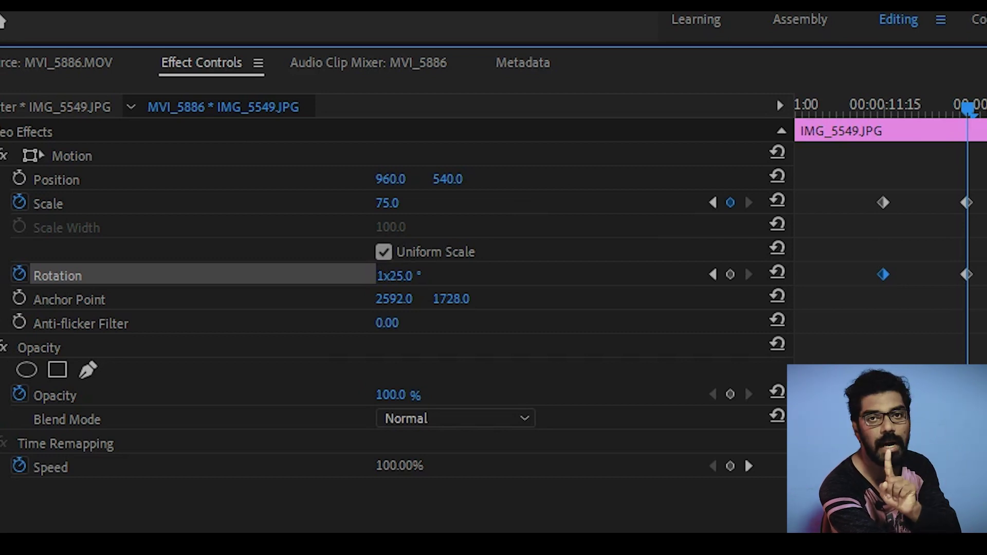
drag(407, 275, 409, 275)
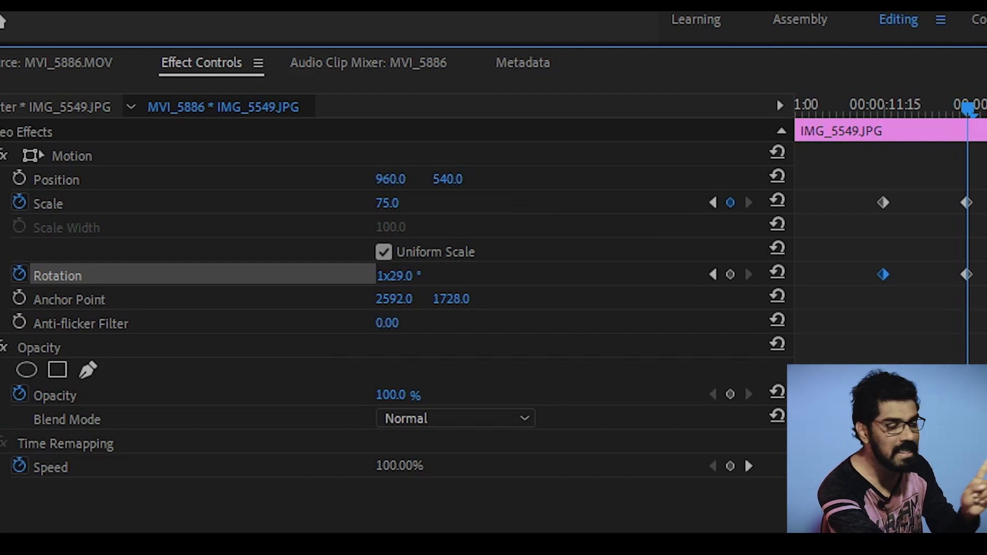
drag(410, 275, 447, 275)
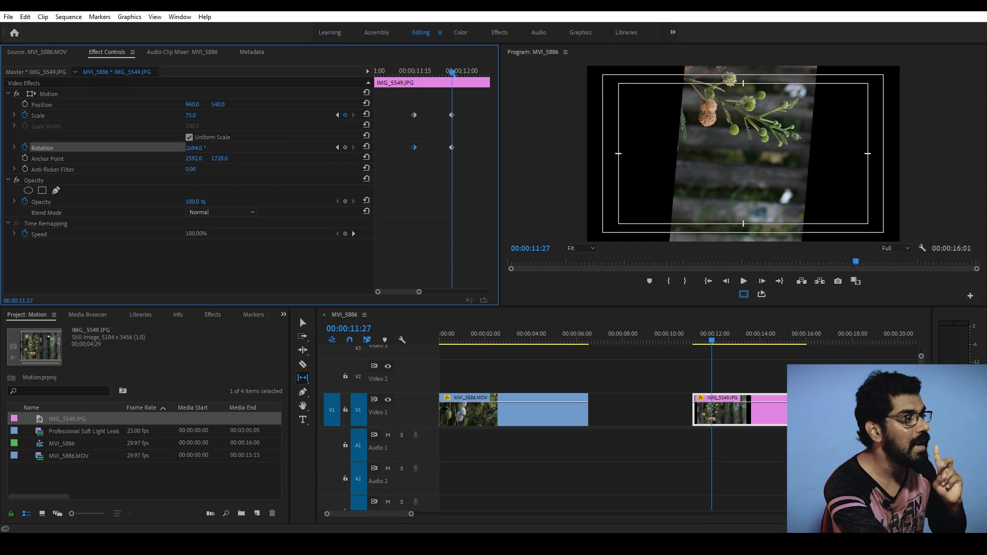
drag(192, 148, 195, 148)
- Undo that and set the end Rotation keyframe exactly to 2x0.0°
key(ctrl+z)
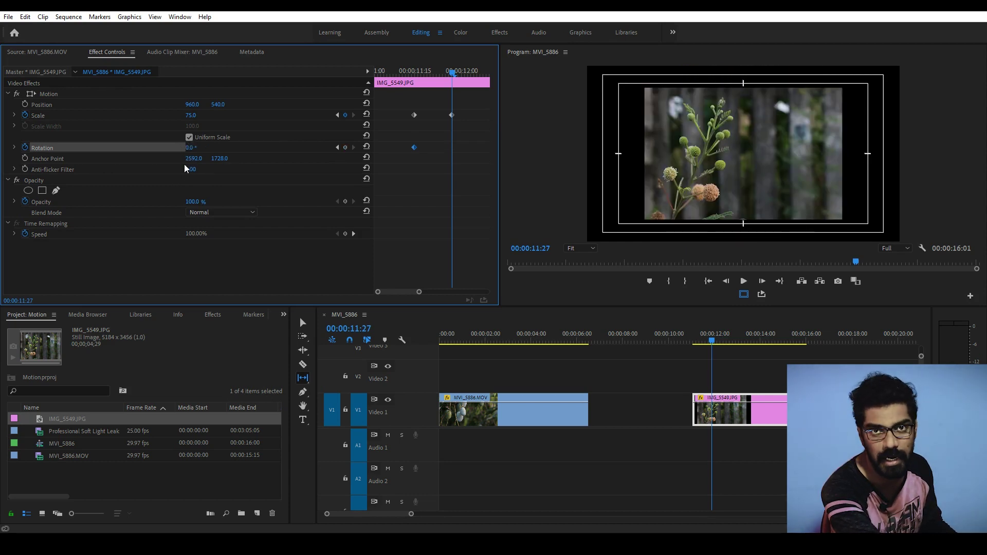
drag(187, 148, 199, 149)
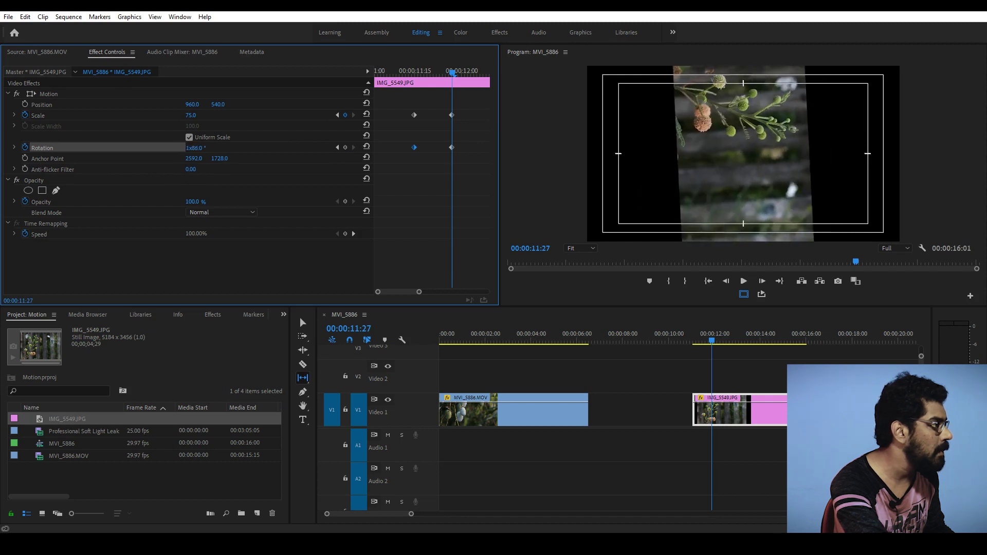
click(195, 148)
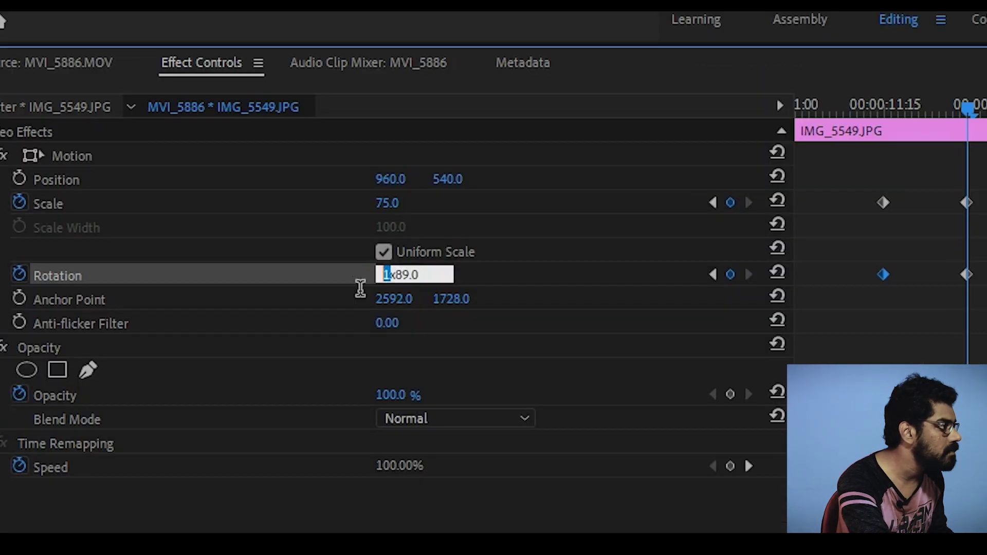
drag(398, 272, 456, 282)
text(0)
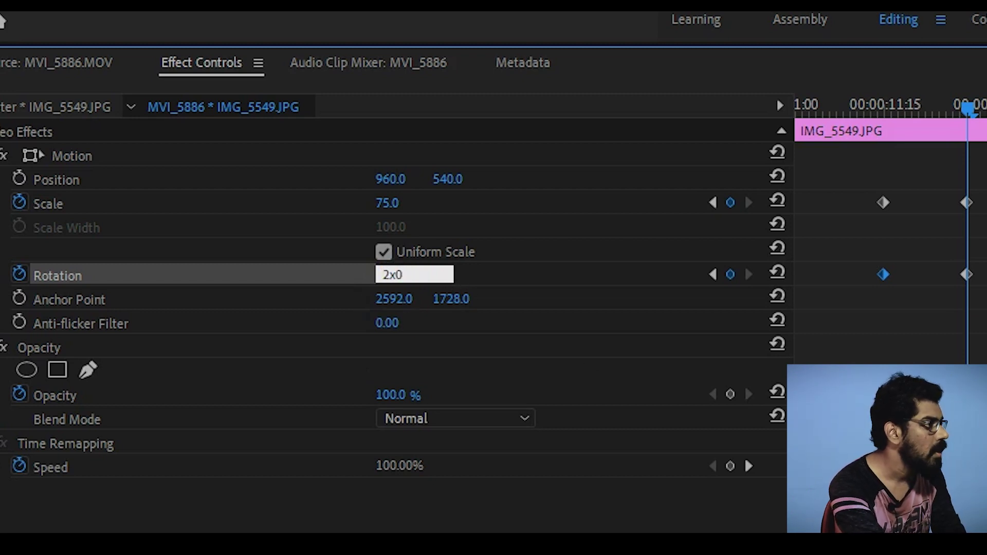
key(Return)
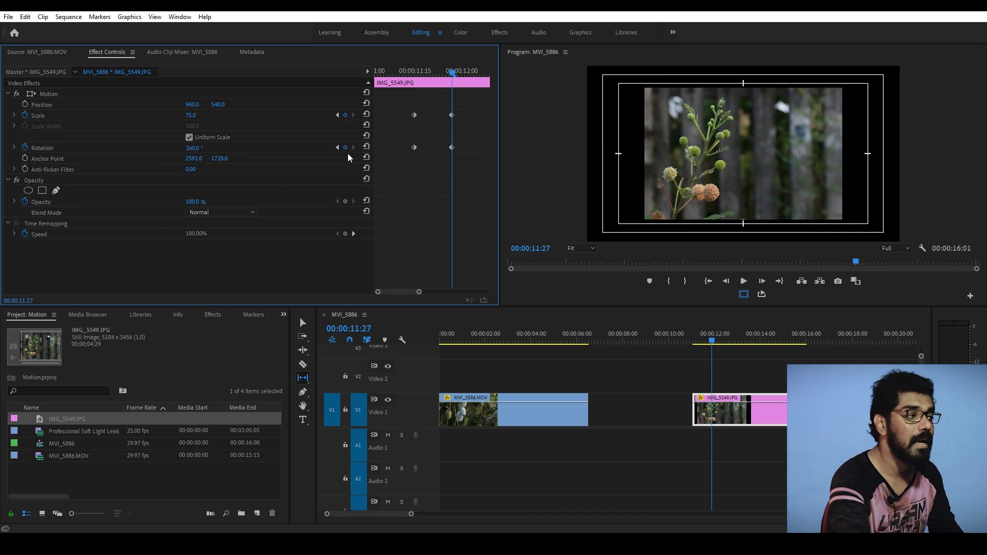
- Preview the spinning grow-in, then select the end Scale and Rotation keyframes
mouse_move(410, 70)
mouse_down()
mouse_move(440, 71)
mouse_move(426, 81)
mouse_move(434, 83)
mouse_up()
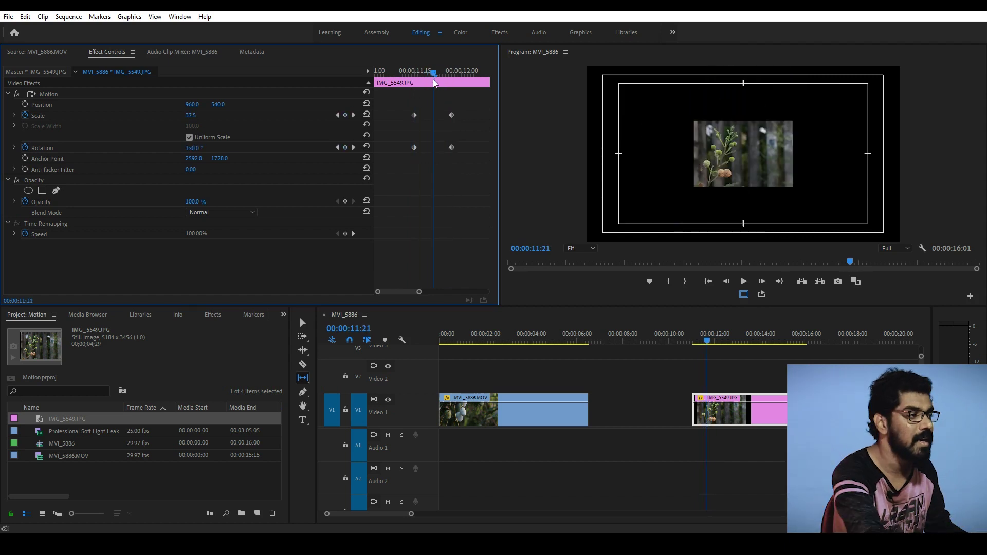
drag(432, 72, 411, 78)
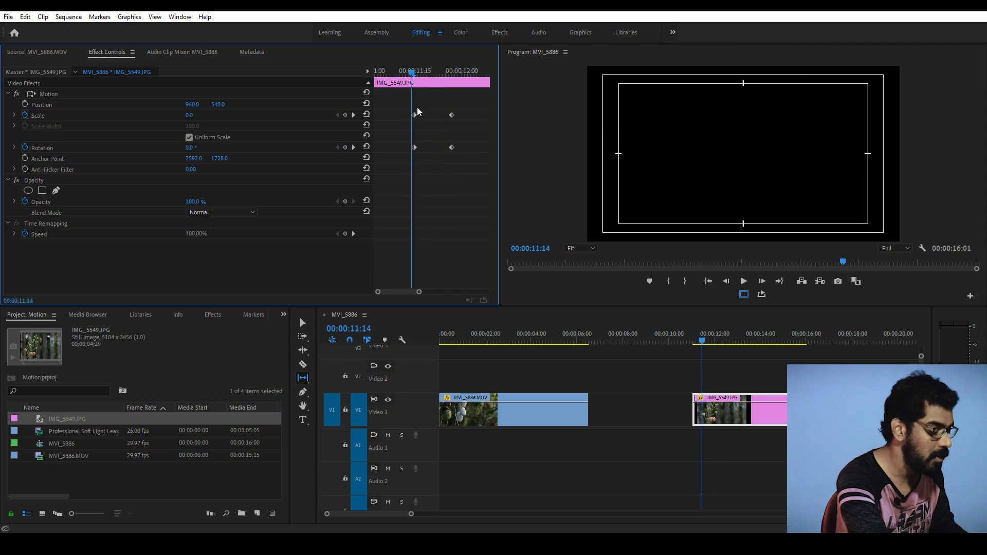
key(minus)
key(space)
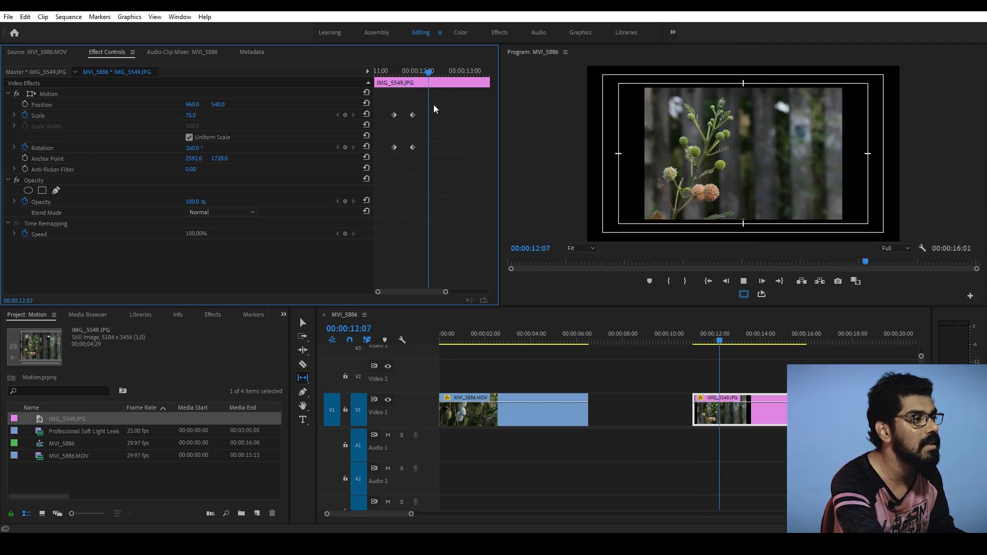
click(396, 70)
click(388, 72)
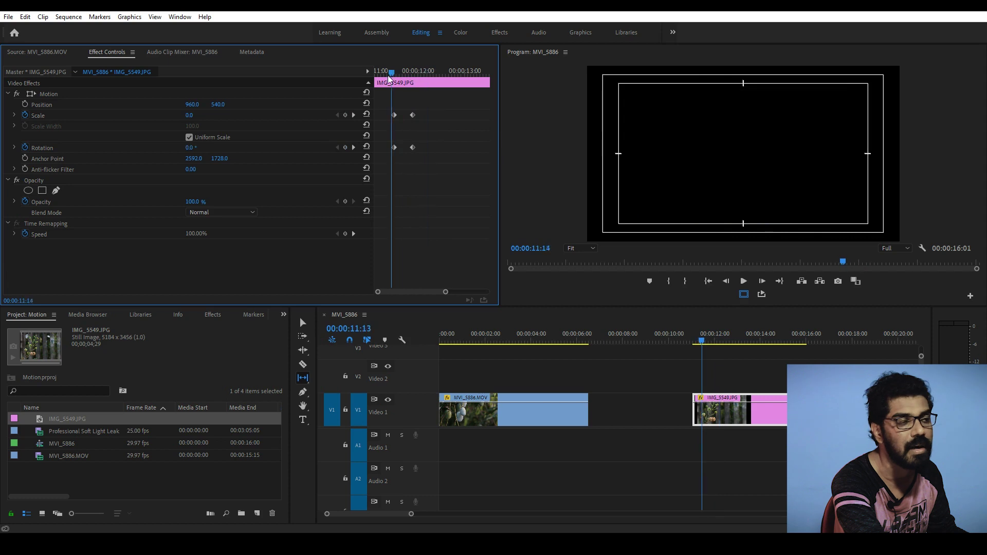
key(space)
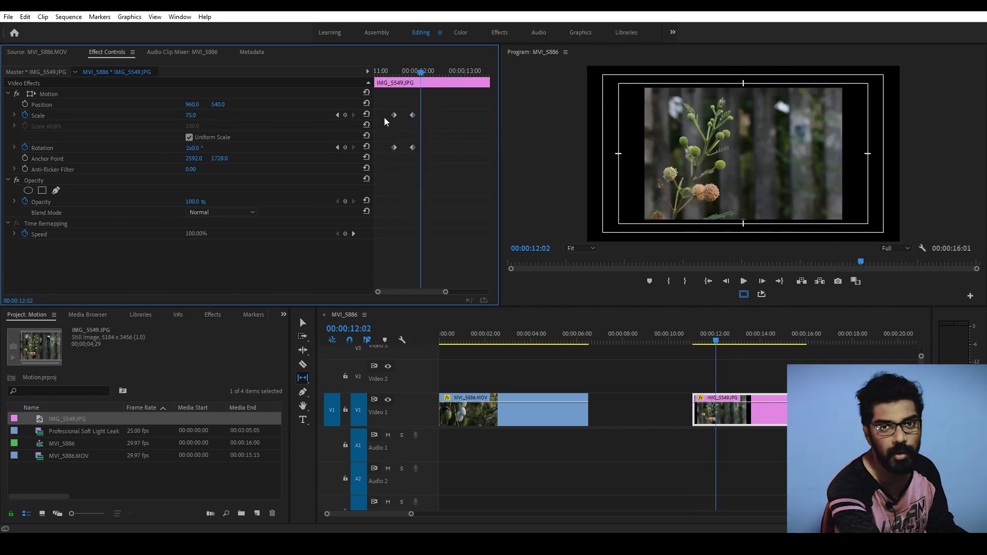
drag(381, 101, 405, 167)
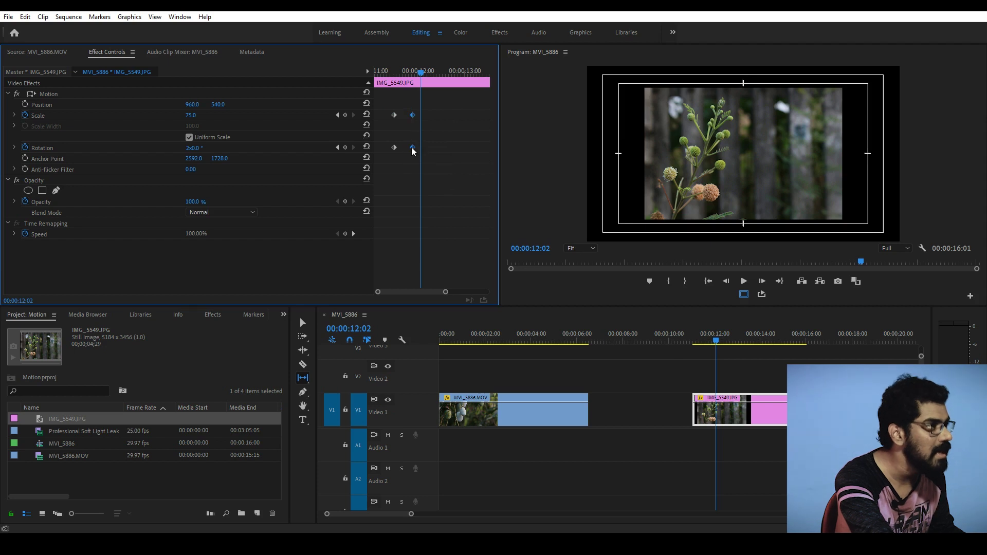
- Select the flower's end Scale and Rotation keyframes and preview the animation from its start
mouse_move(440, 98)
mouse_down()
mouse_move(405, 161)
mouse_move(455, 147)
mouse_up()
click(393, 71)
key(space)
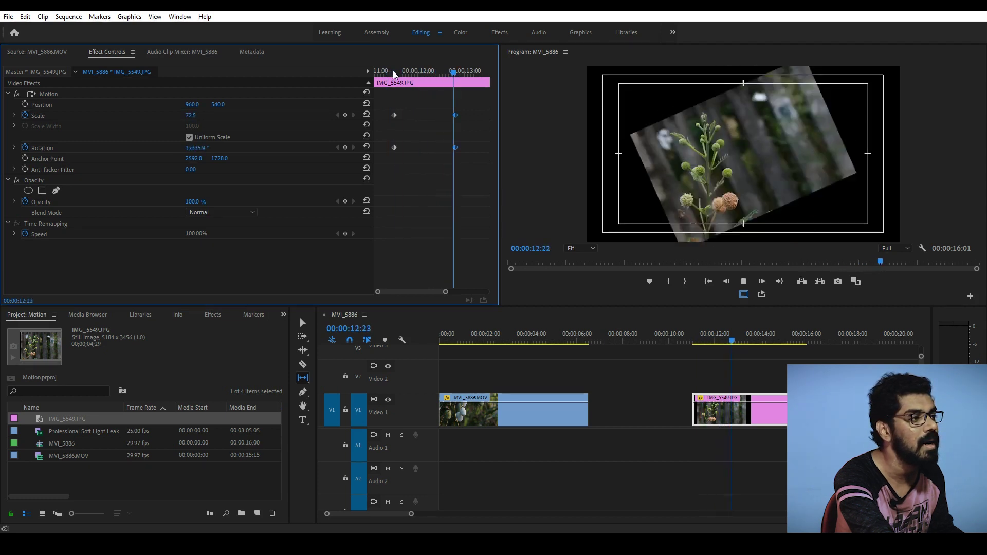
click(393, 70)
click(392, 70)
key(space)
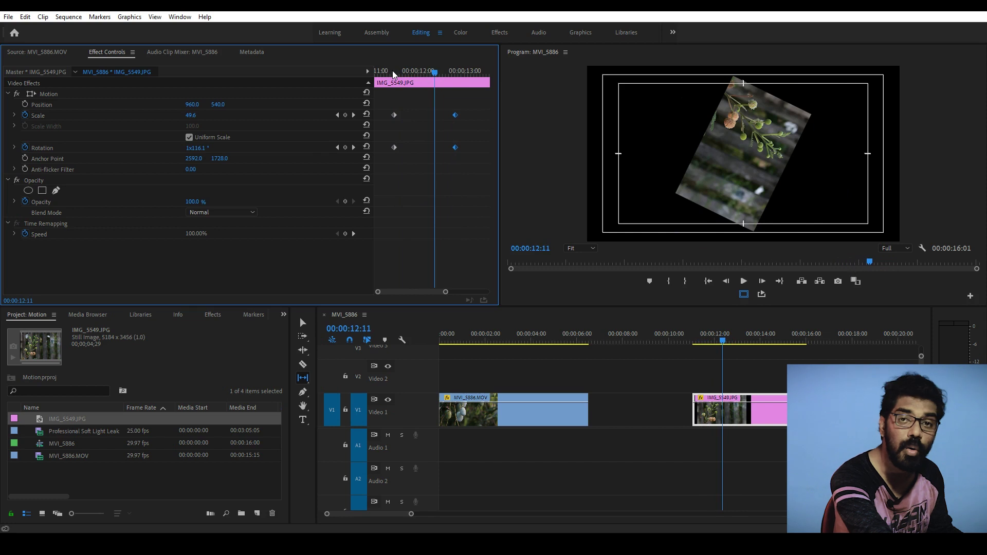
- Zoom out the keyframe area, push the end keyframes later, and play the lengthened animation
key(minus)
drag(414, 147, 475, 147)
click(387, 72)
key(space)
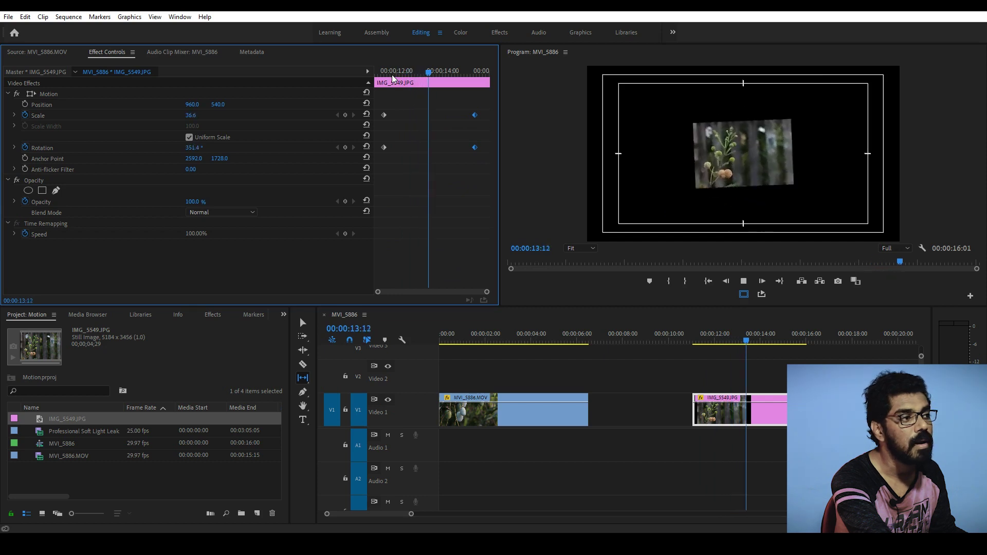
key(space)
key(space)
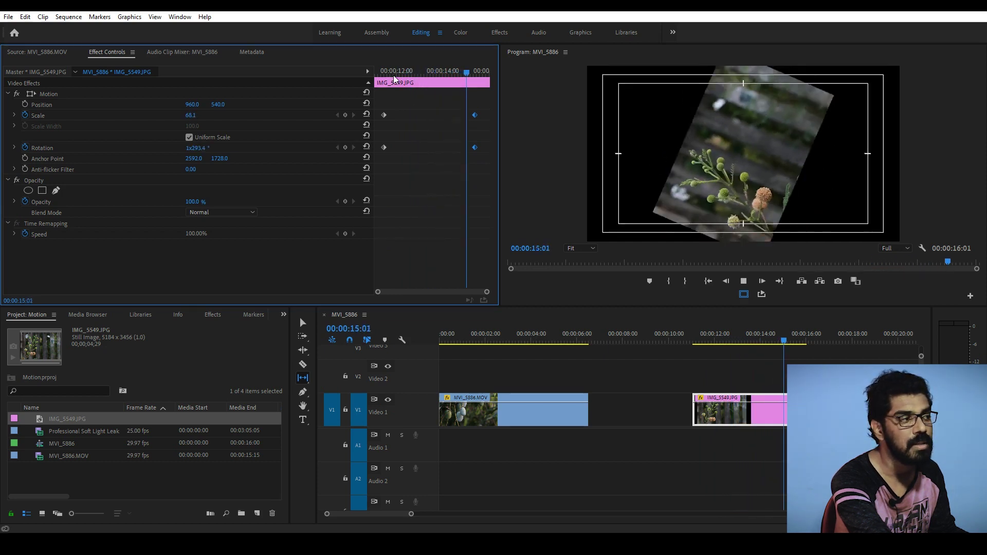
key(space)
- Move the first 0° Rotation keyframe later to about 00:00:13:12, scrubbing to check the spin timing
drag(449, 76, 396, 90)
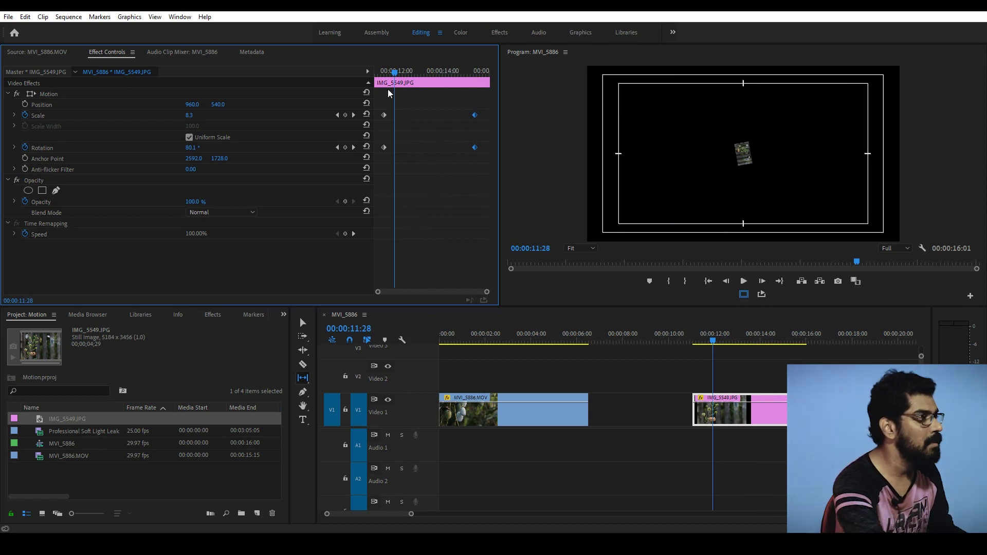
drag(388, 88, 415, 91)
drag(384, 147, 420, 148)
mouse_move(395, 90)
mouse_down()
mouse_move(429, 79)
mouse_move(494, 85)
mouse_up()
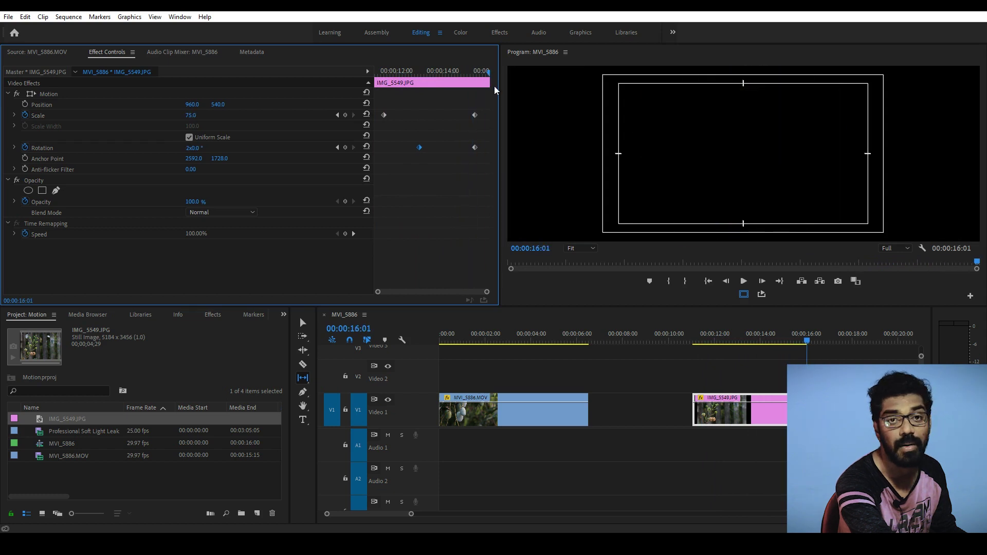
drag(384, 147, 430, 148)
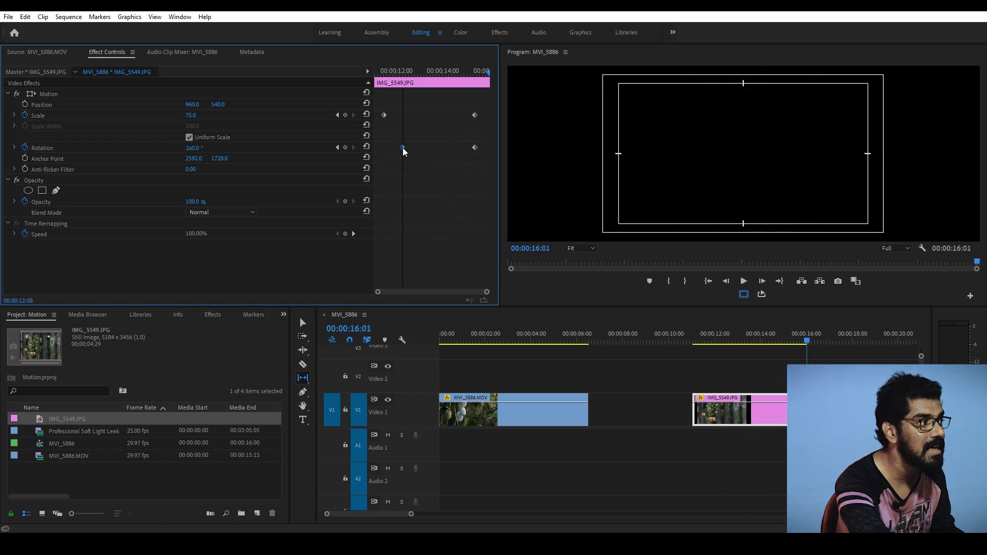
drag(388, 71, 431, 72)
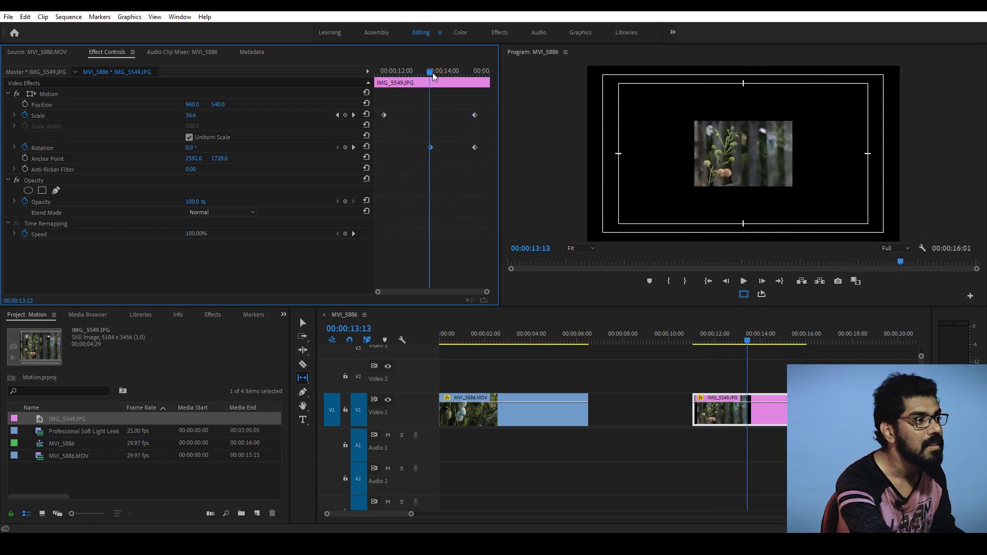
click(709, 347)
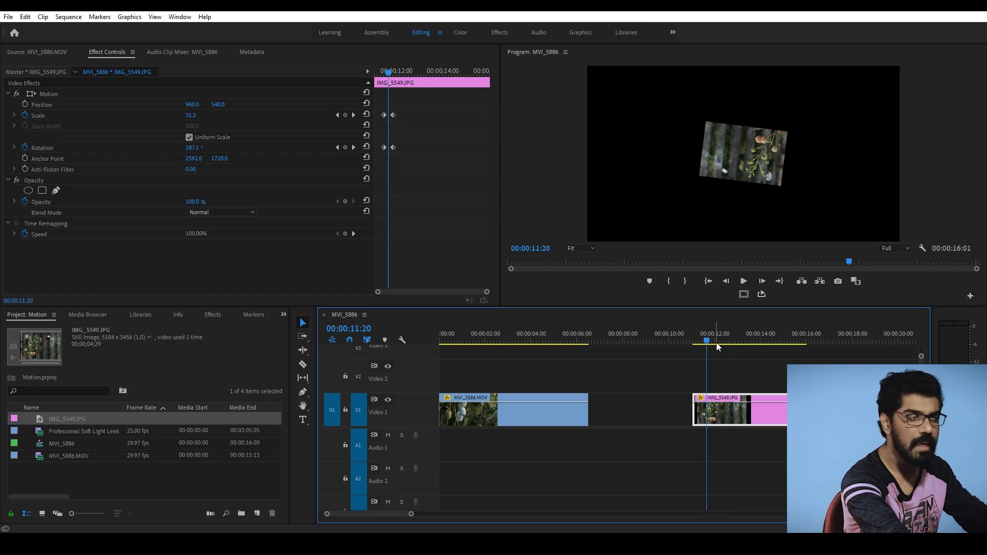
- Delete both Position keyframes from MVI_5886.MOV and confirm the mango clip no longer slides
drag(698, 334, 710, 342)
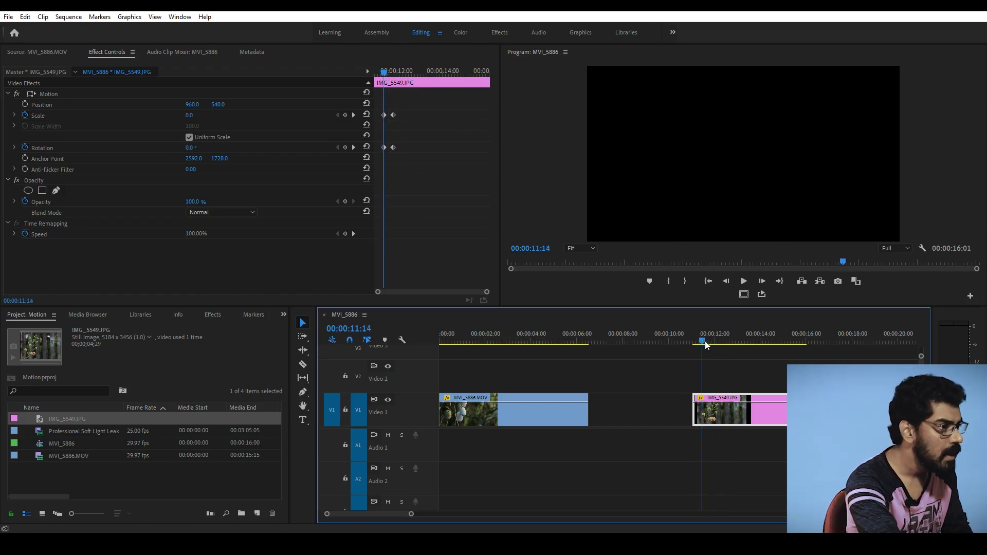
drag(710, 342, 715, 343)
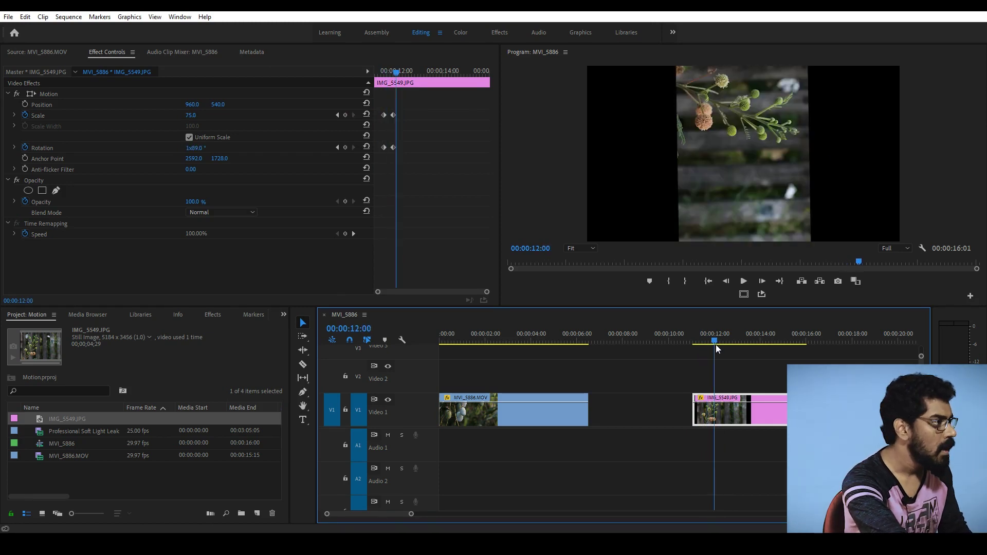
mouse_move(492, 340)
mouse_down()
mouse_move(475, 344)
mouse_move(502, 367)
mouse_up()
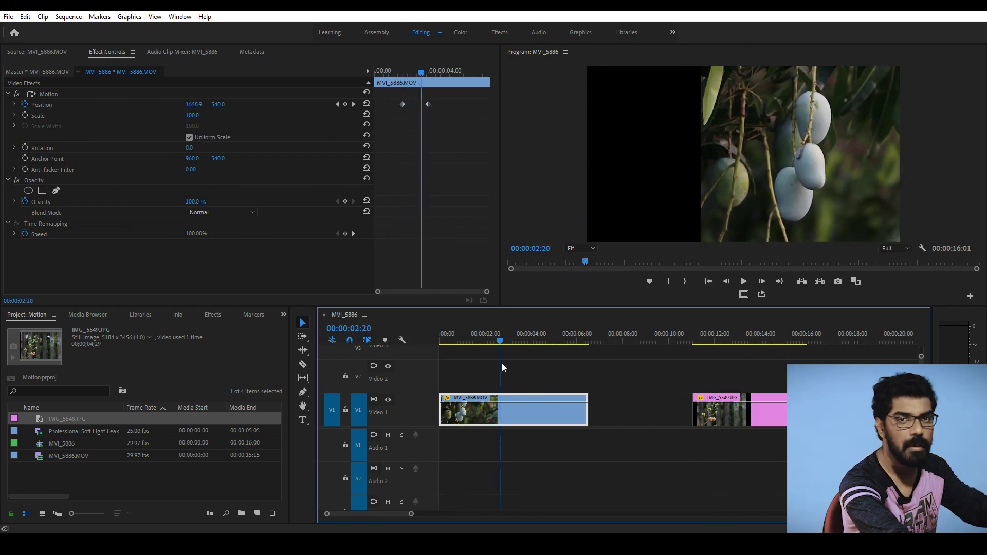
drag(502, 363, 441, 363)
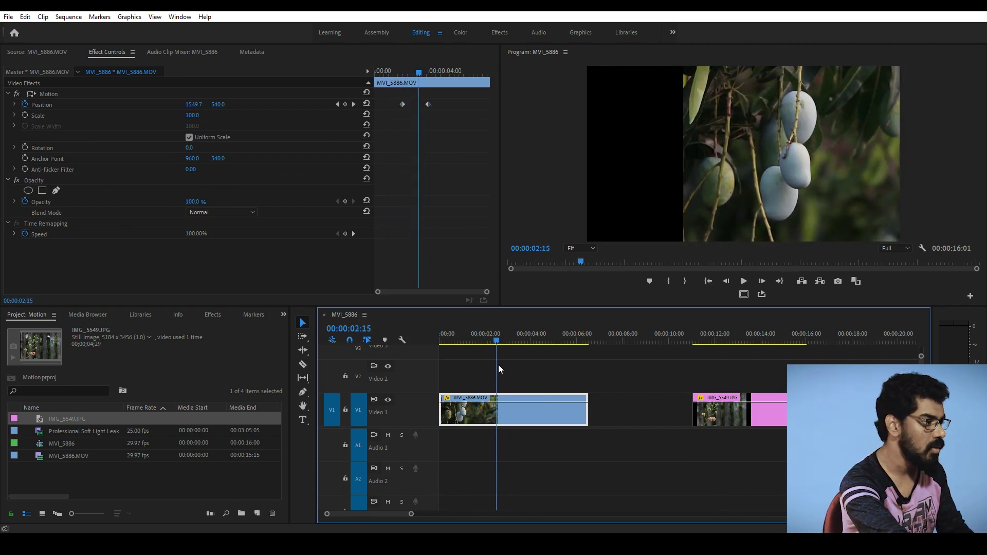
drag(449, 101, 377, 115)
key(Delete)
mouse_move(441, 339)
mouse_down()
mouse_move(459, 340)
mouse_move(420, 347)
mouse_up()
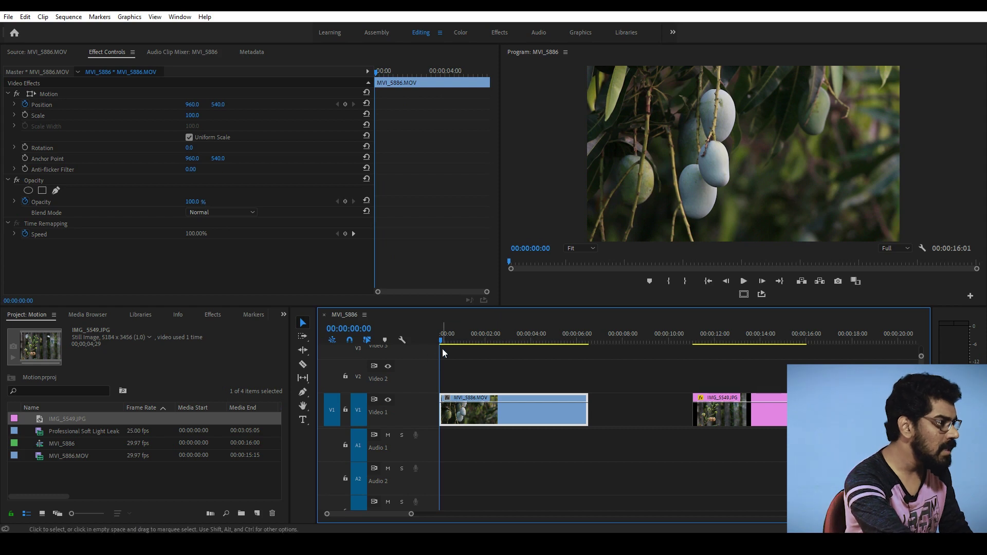
- Zoom into the timeline and switch Timeline Display Settings to Expand All Tracks, showing the mango thumbnail
drag(473, 337, 420, 351)
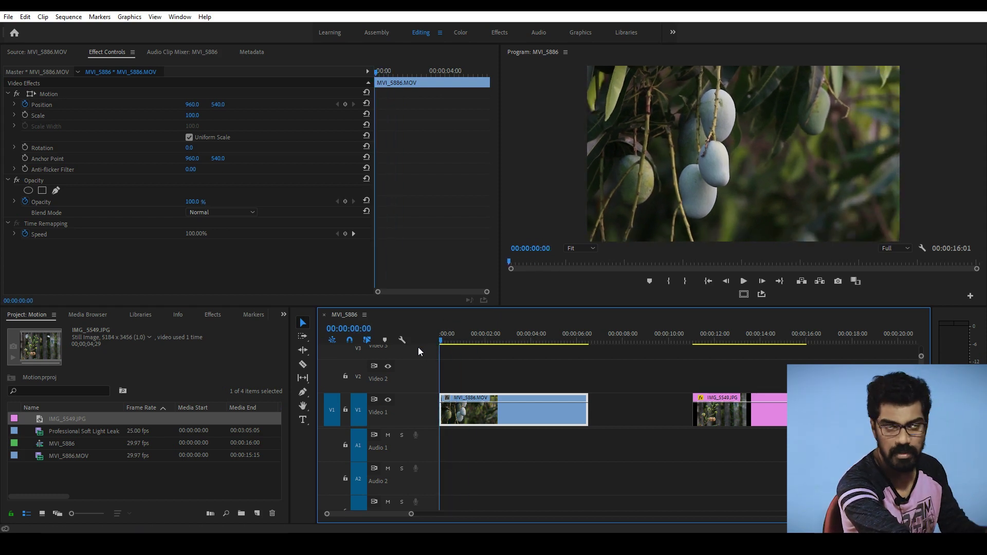
drag(418, 347, 463, 347)
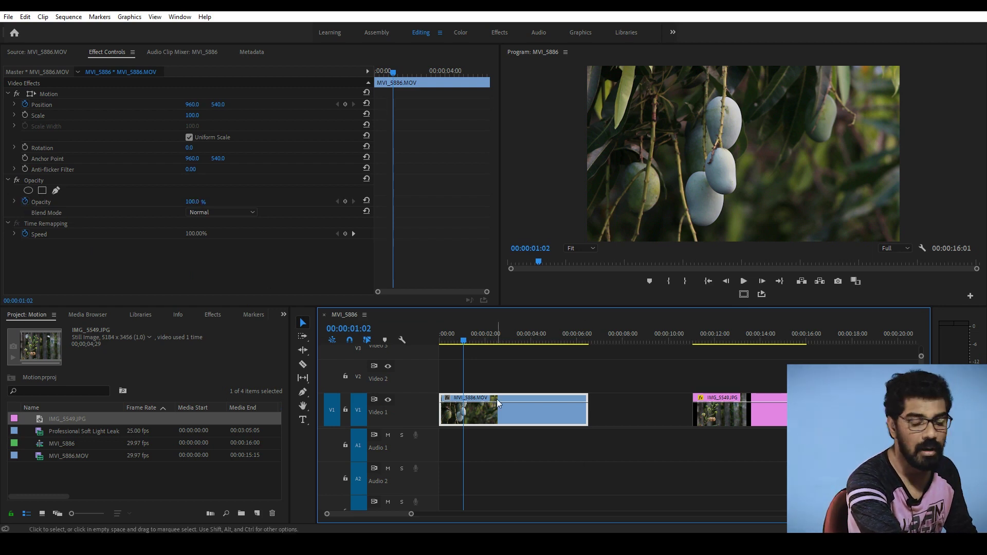
key(=)
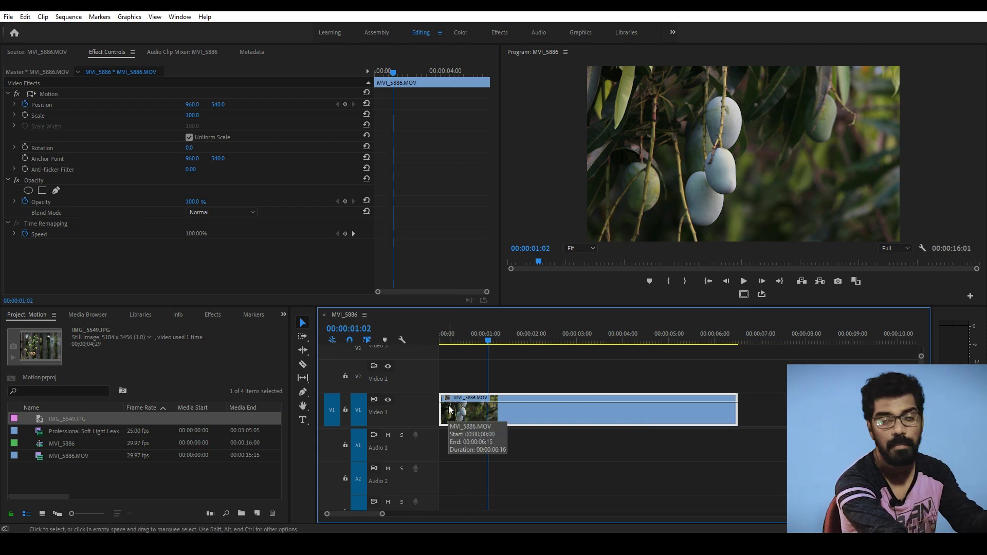
click(402, 340)
click(443, 267)
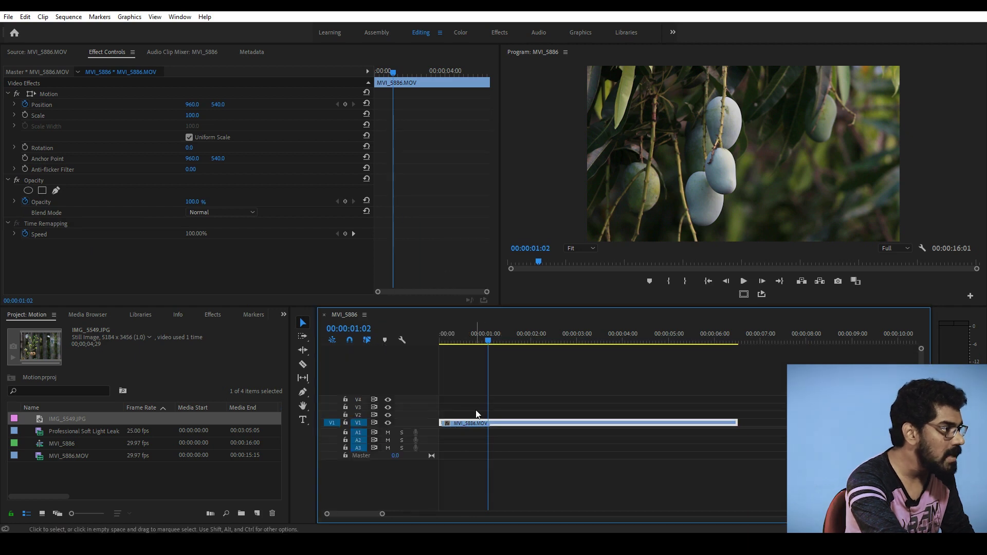
click(402, 340)
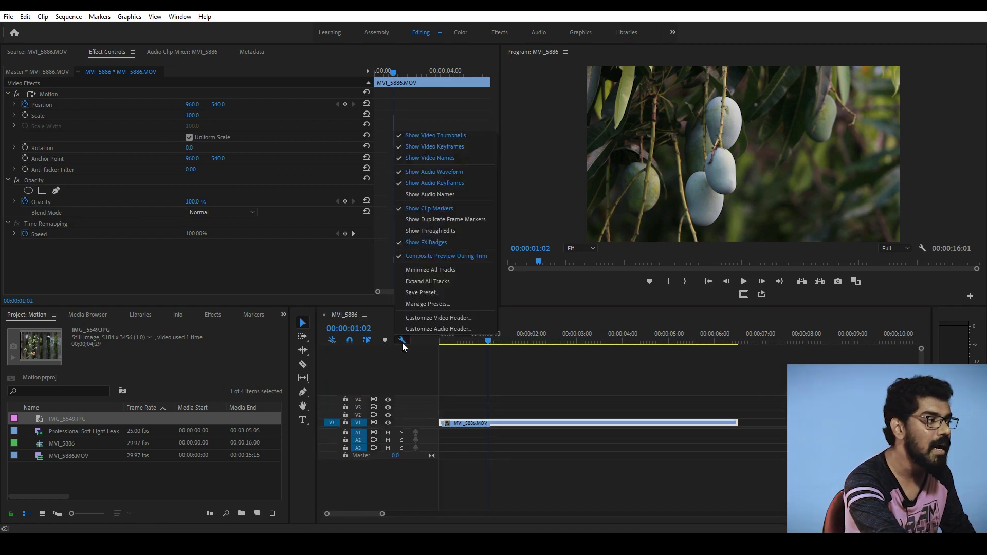
click(429, 282)
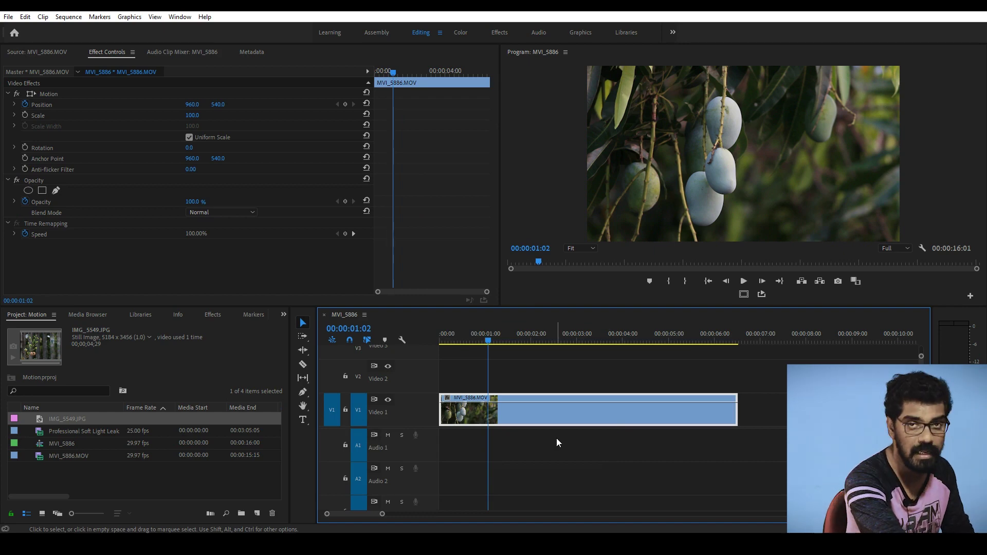
right_click(518, 410)
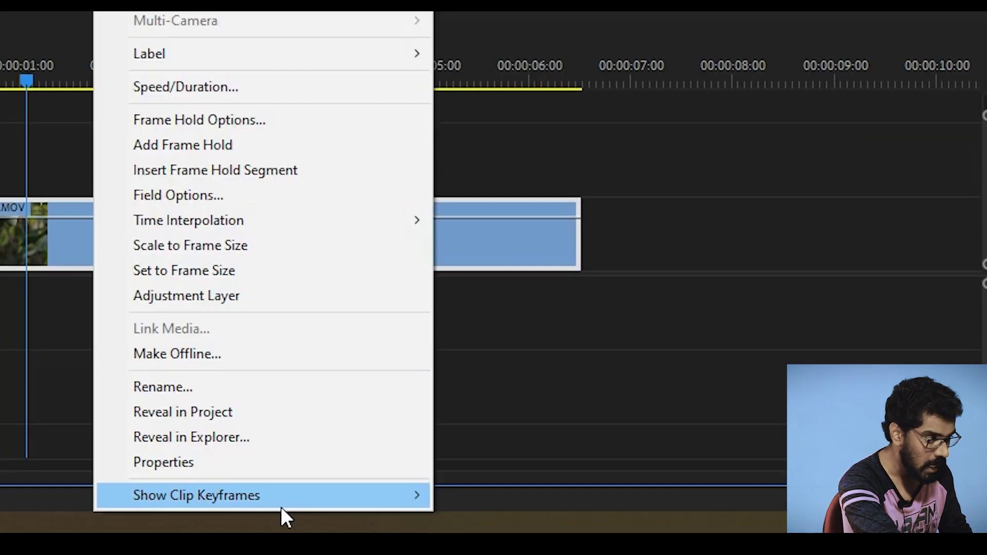
- Show the mango clip's Opacity keyframes on the timeline and play a quick preview
mouse_move(281, 508)
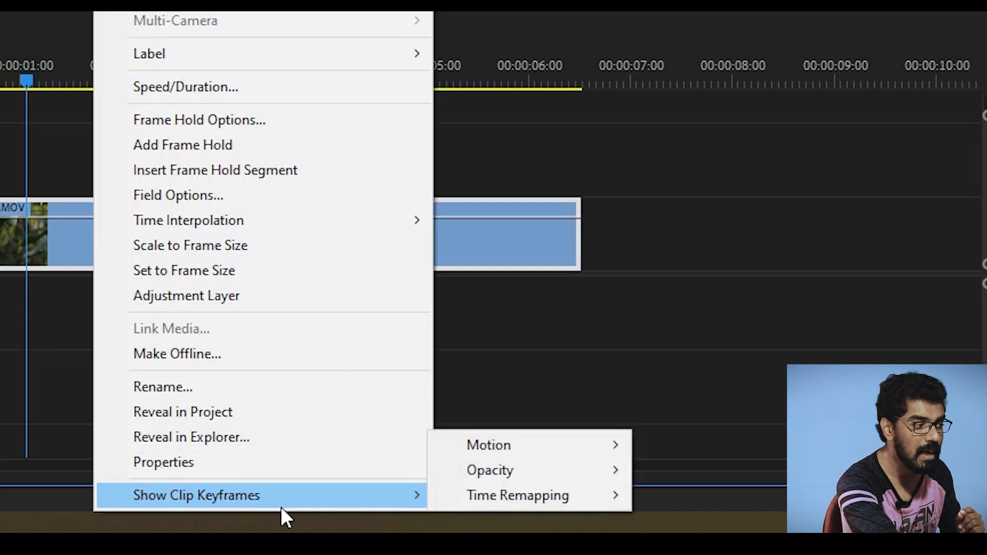
mouse_move(523, 473)
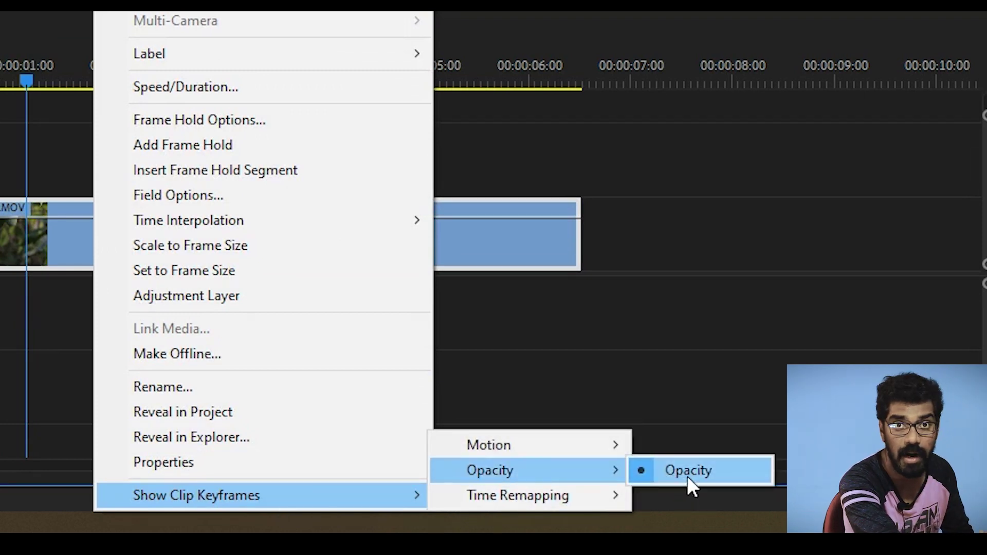
click(650, 342)
click(544, 424)
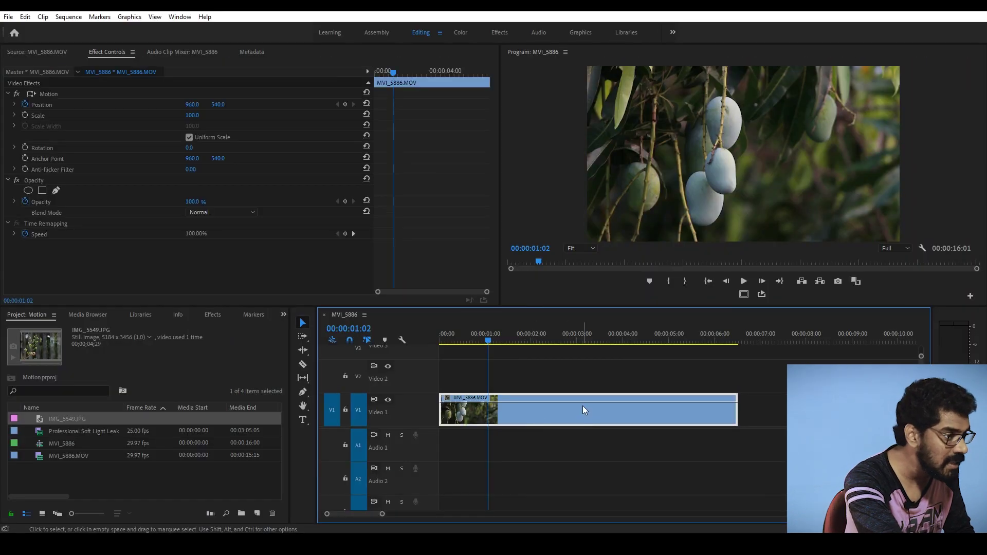
click(481, 340)
key(space)
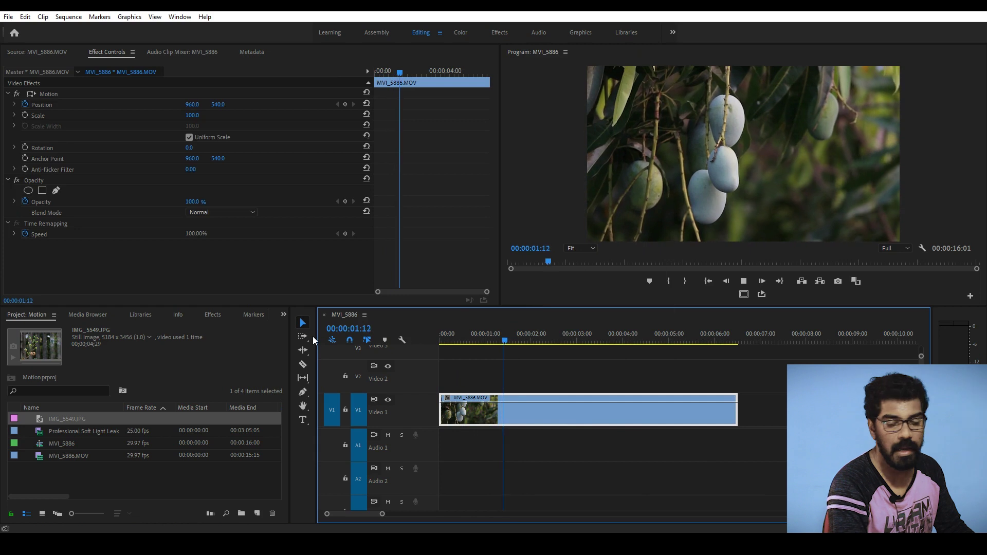
key(space)
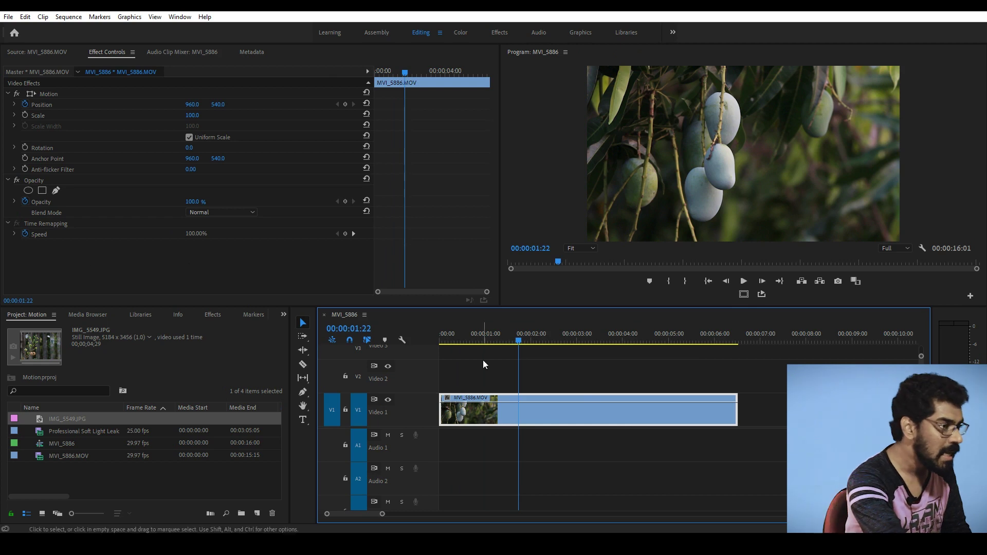
- Add an opacity keyframe at one second and pull the starting keyframe at 00:00:00:00 down to 0%
drag(490, 337, 441, 336)
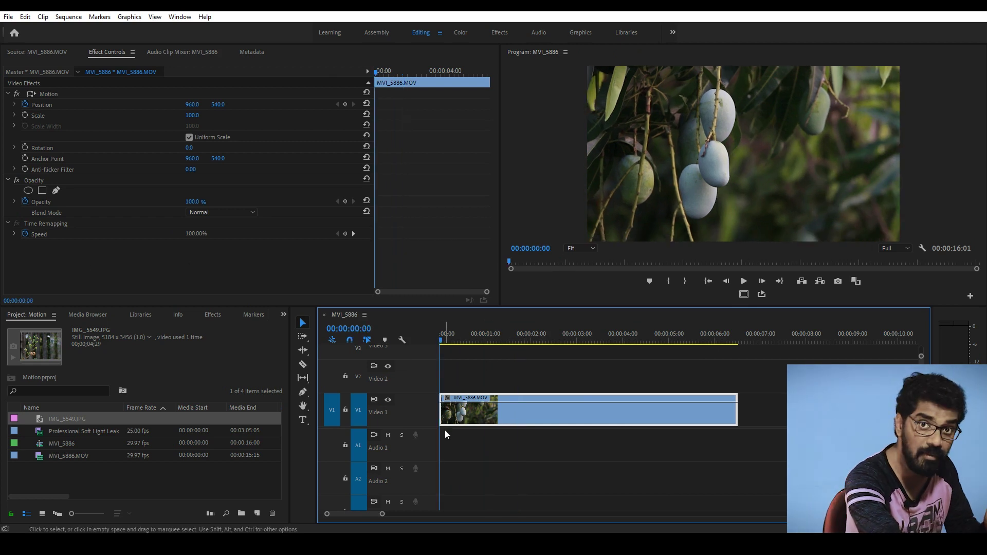
drag(442, 341, 484, 343)
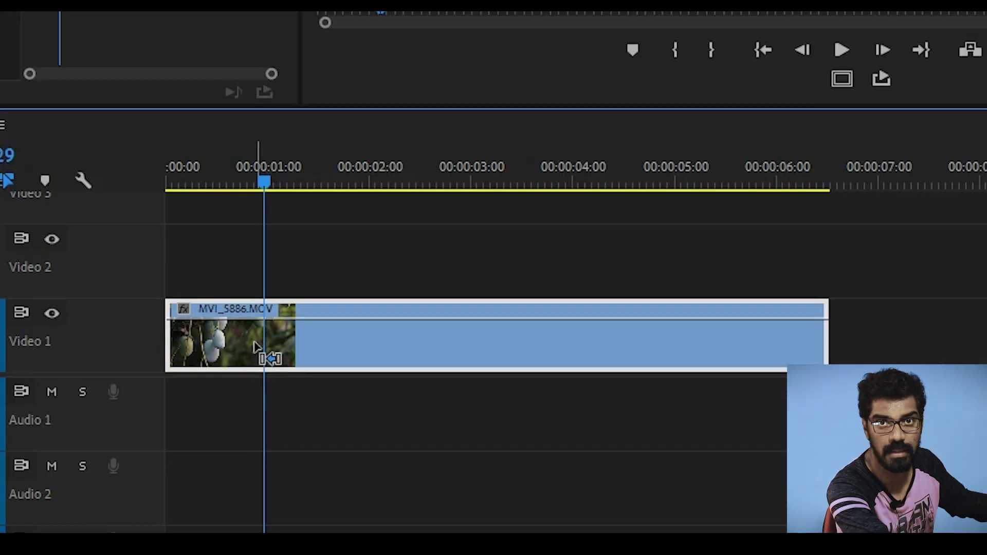
ctrl+click(268, 318)
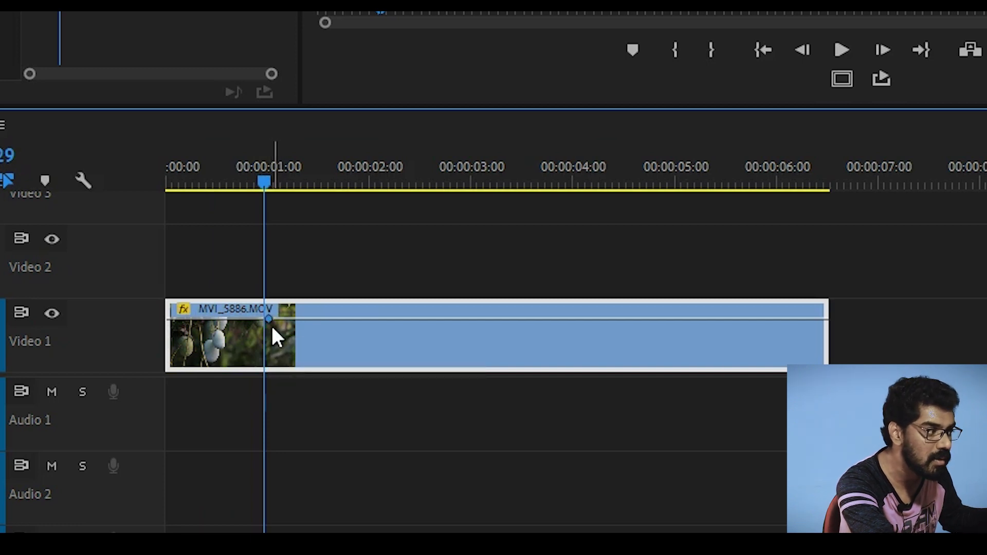
mouse_move(269, 323)
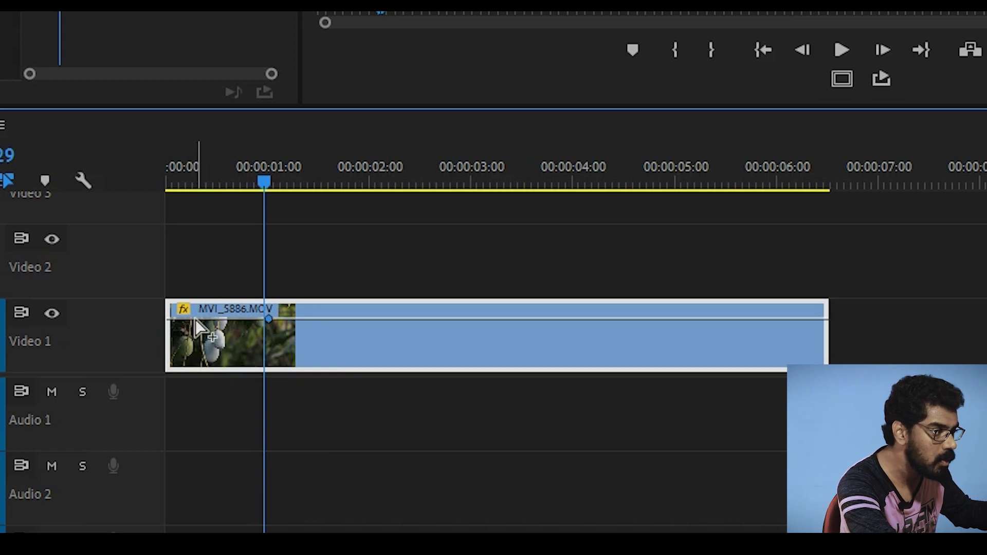
drag(195, 319, 169, 364)
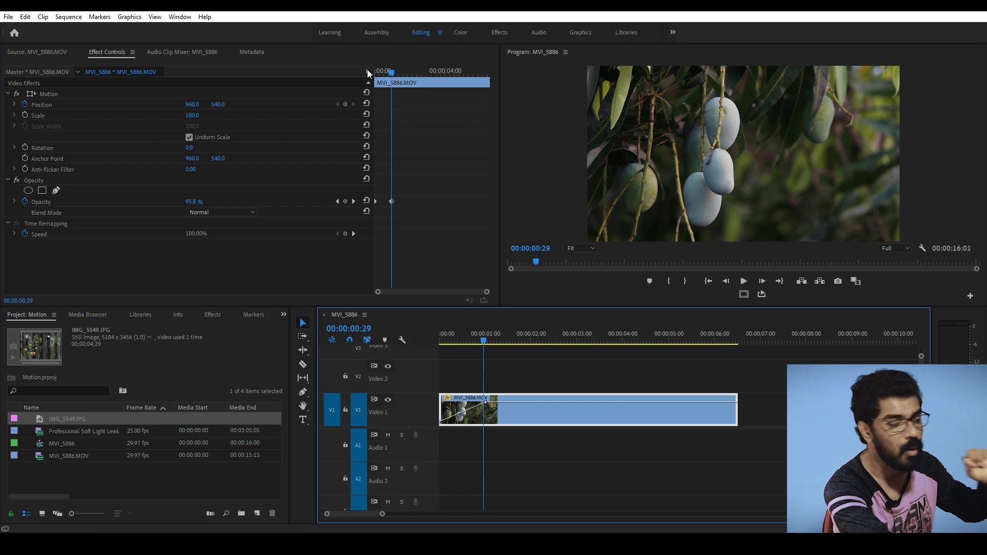
mouse_move(374, 73)
mouse_down()
mouse_move(389, 82)
mouse_move(371, 99)
mouse_up()
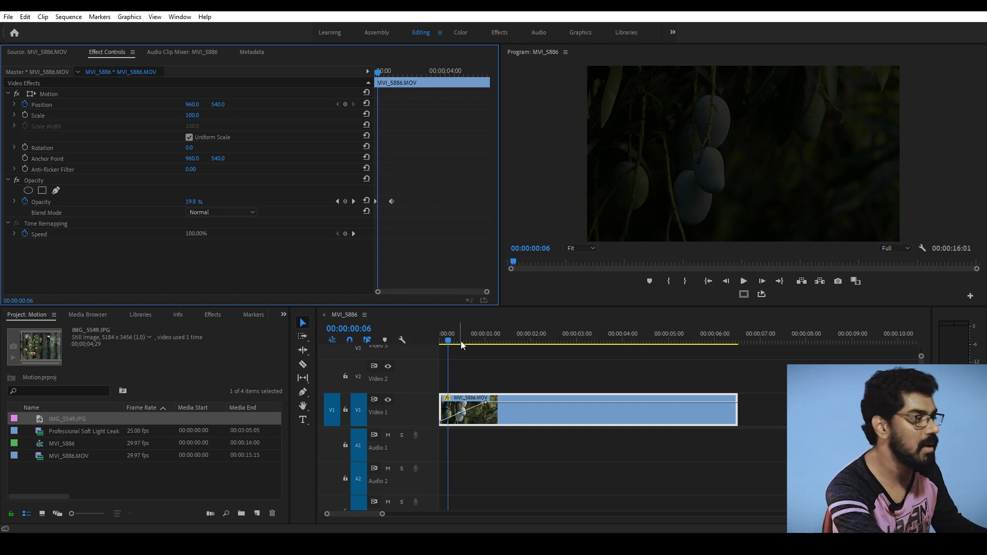
click(374, 348)
key(Home)
key(space)
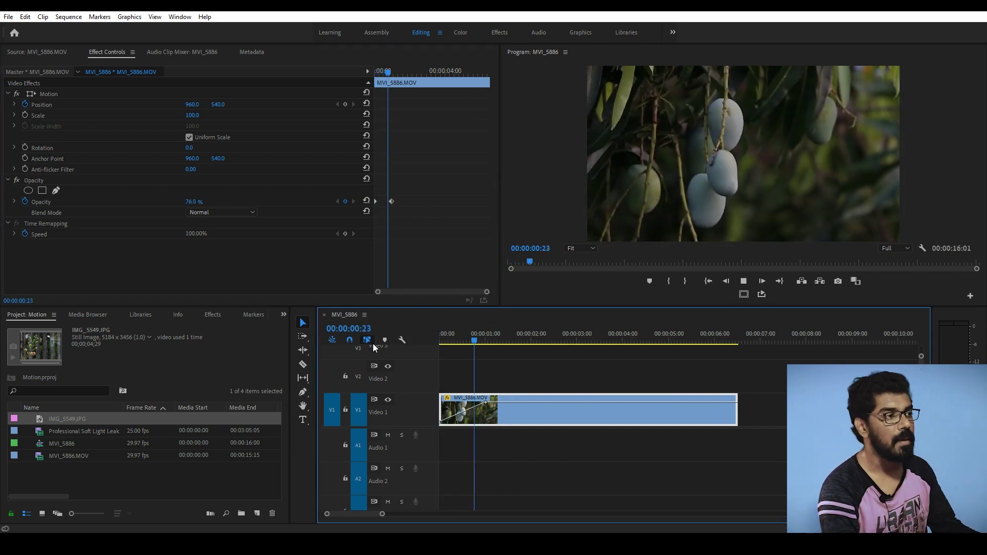
key(space)
click(441, 339)
key(Home)
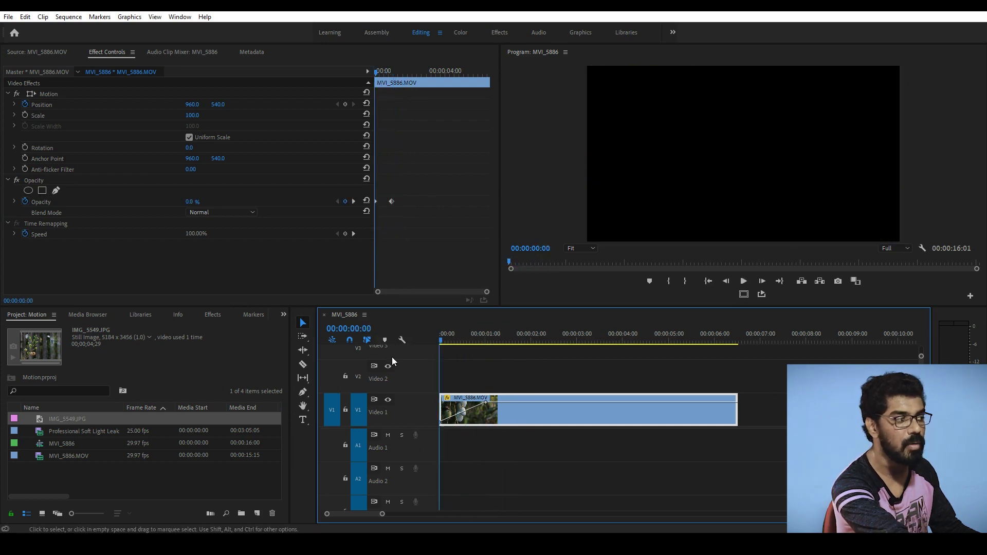
key(space)
key(Home)
key(space)
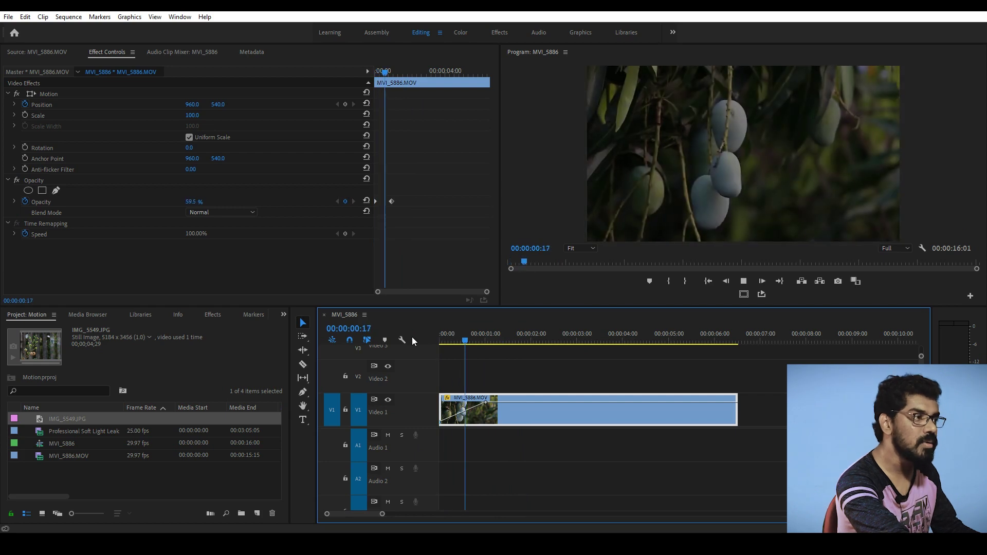
key(space)
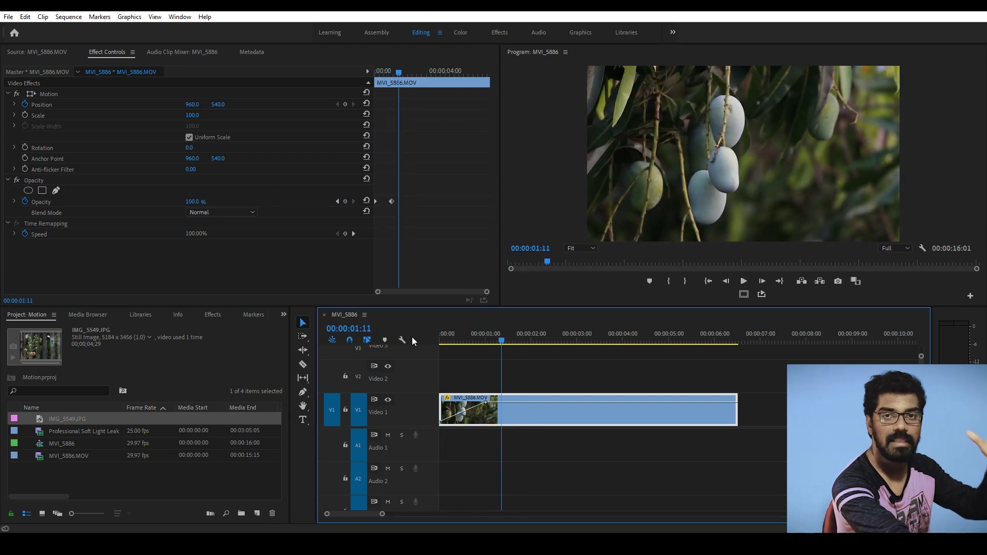
key(space)
click(669, 333)
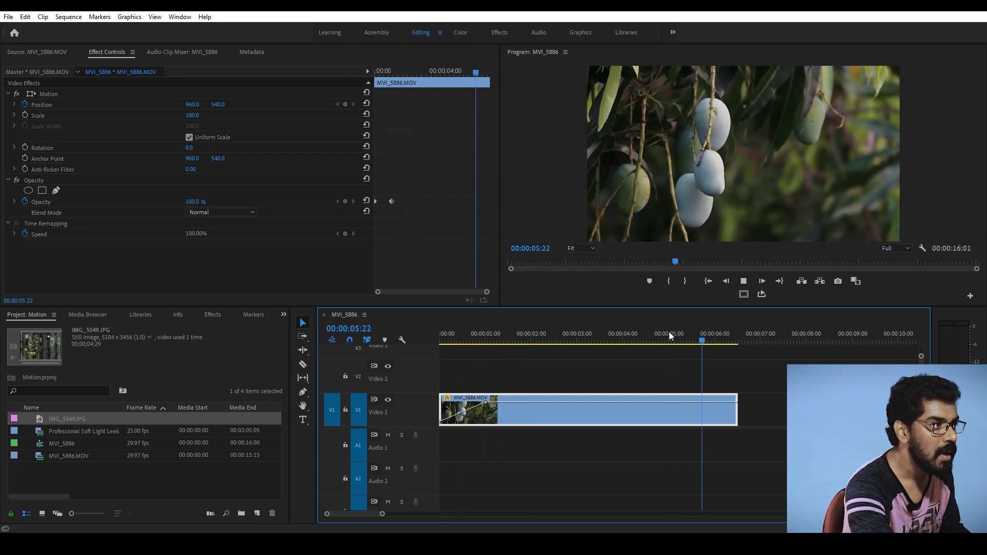
key(space)
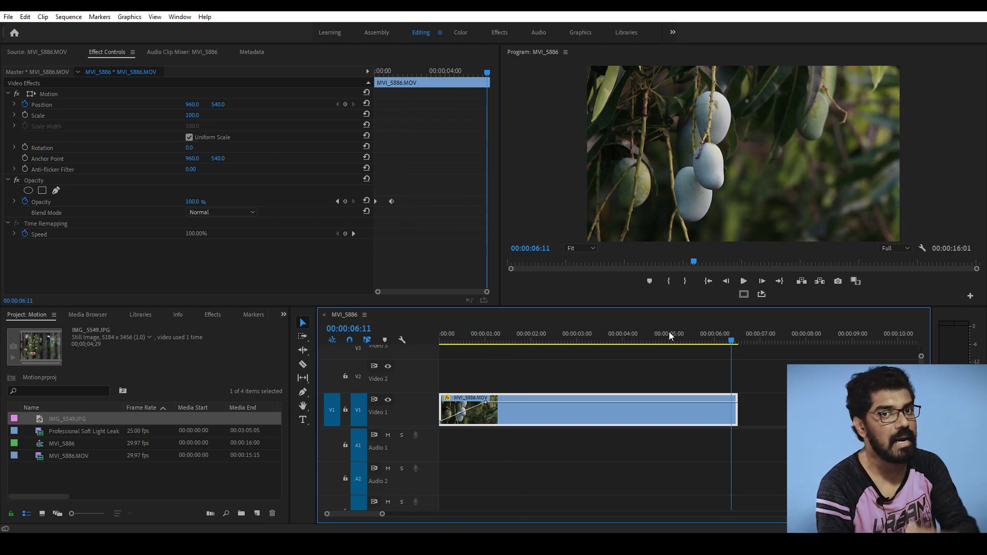
- Add fade-out opacity keyframes near 5:09 and 00:00:06:00, dropping the last to 0% at the clip's end
click(682, 339)
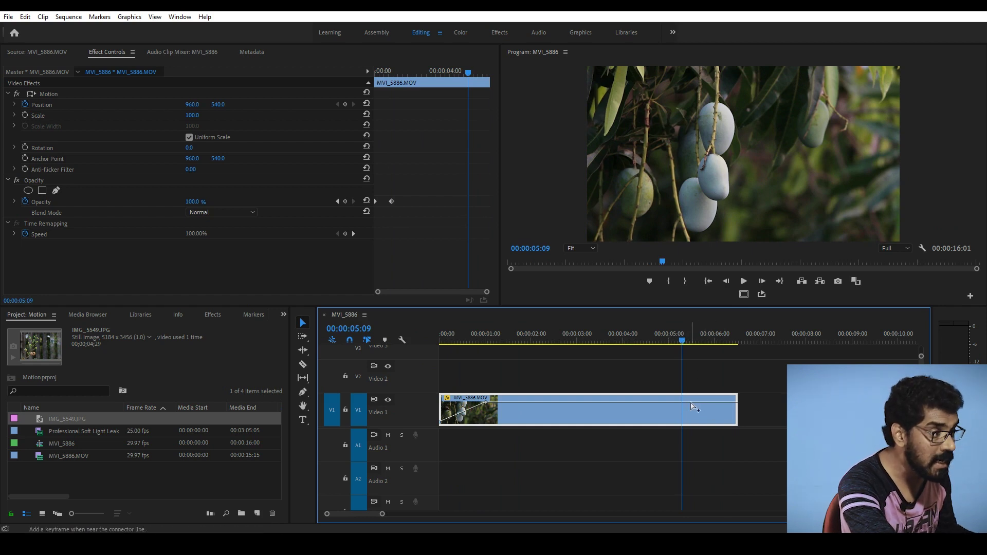
drag(735, 402, 735, 423)
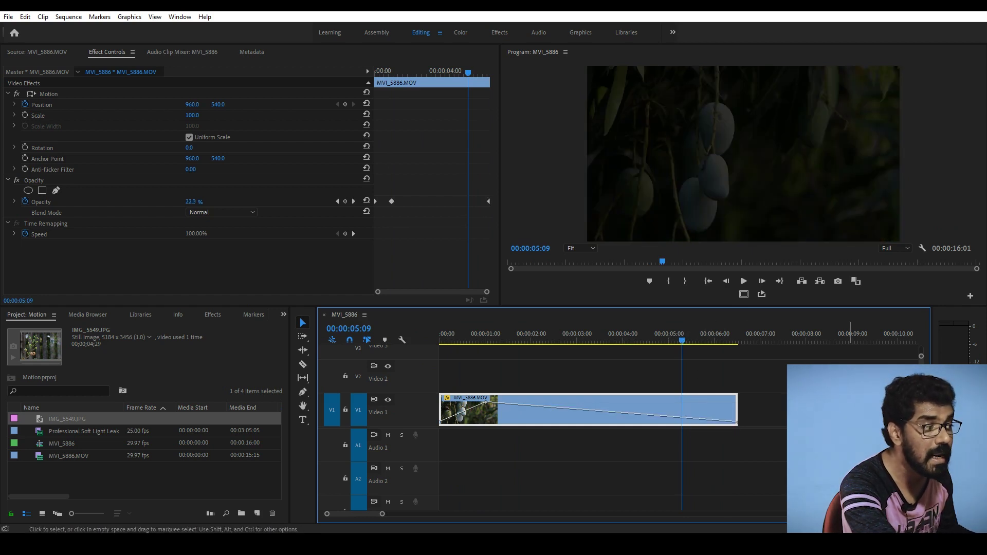
click(485, 334)
key(space)
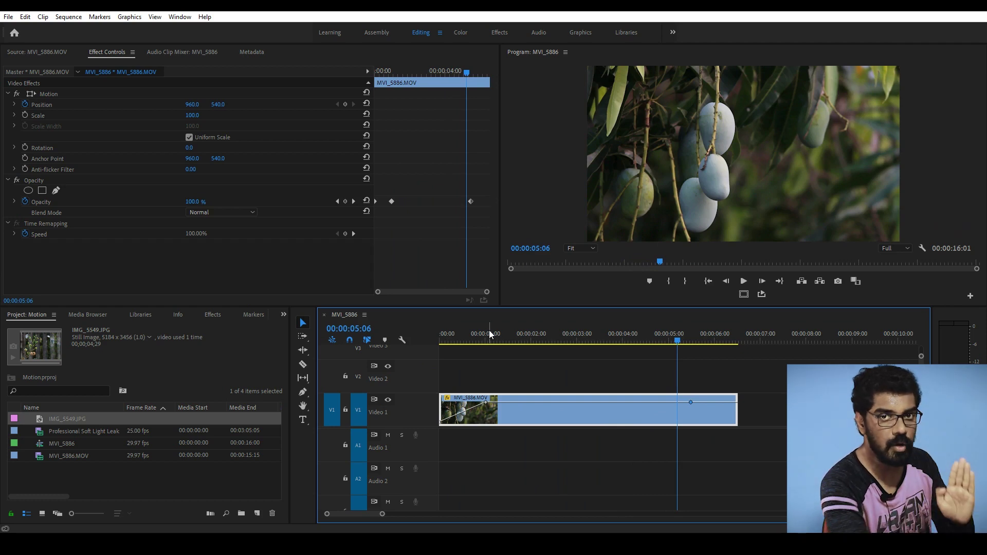
drag(691, 402, 680, 402)
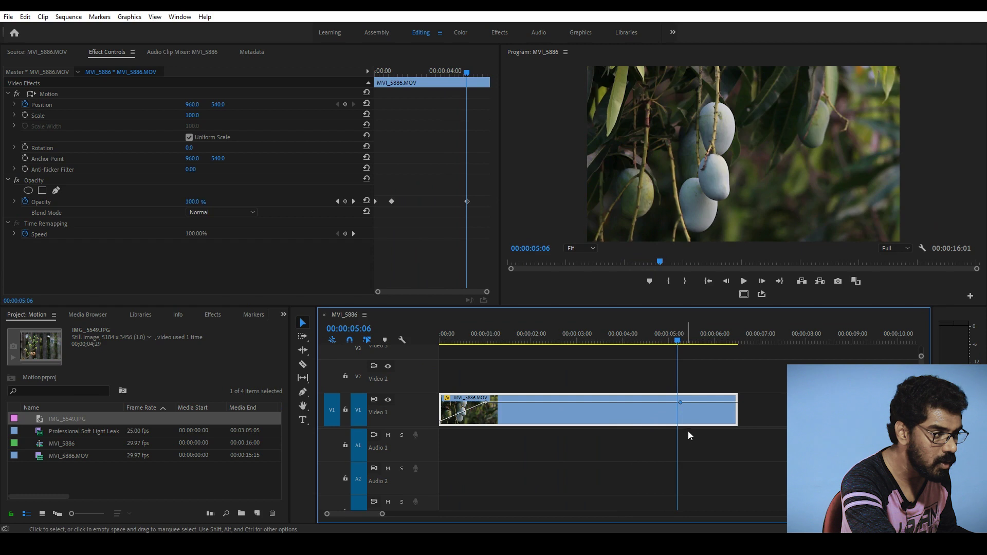
ctrl+click(715, 402)
drag(715, 402, 737, 422)
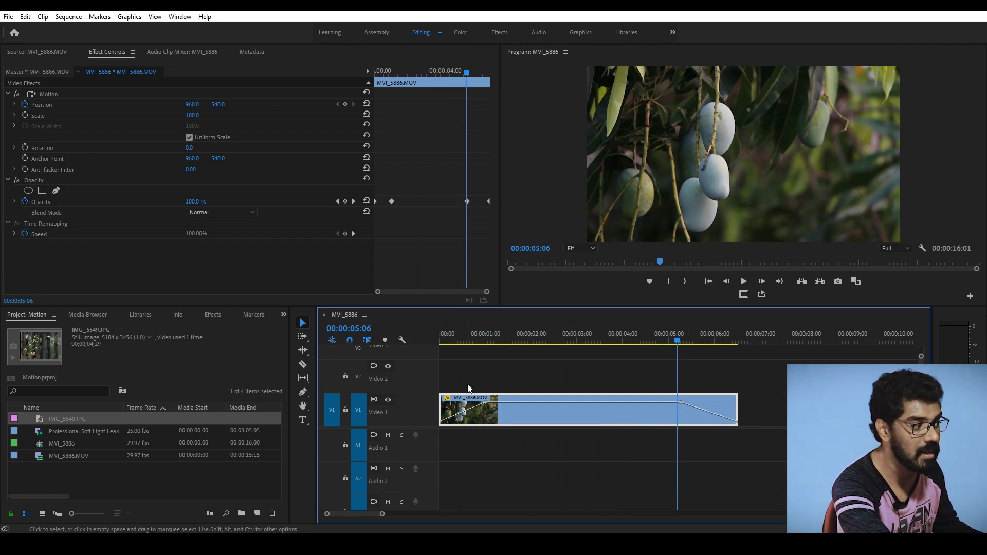
- Play the fade to black twice from earlier points, then undo the last change
drag(454, 344, 675, 360)
key(space)
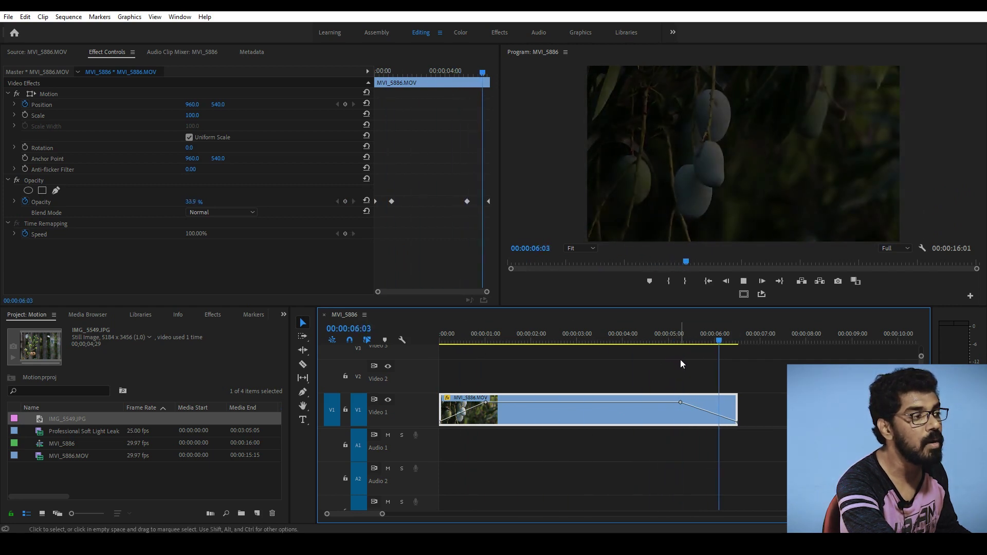
click(686, 362)
click(666, 337)
key(space)
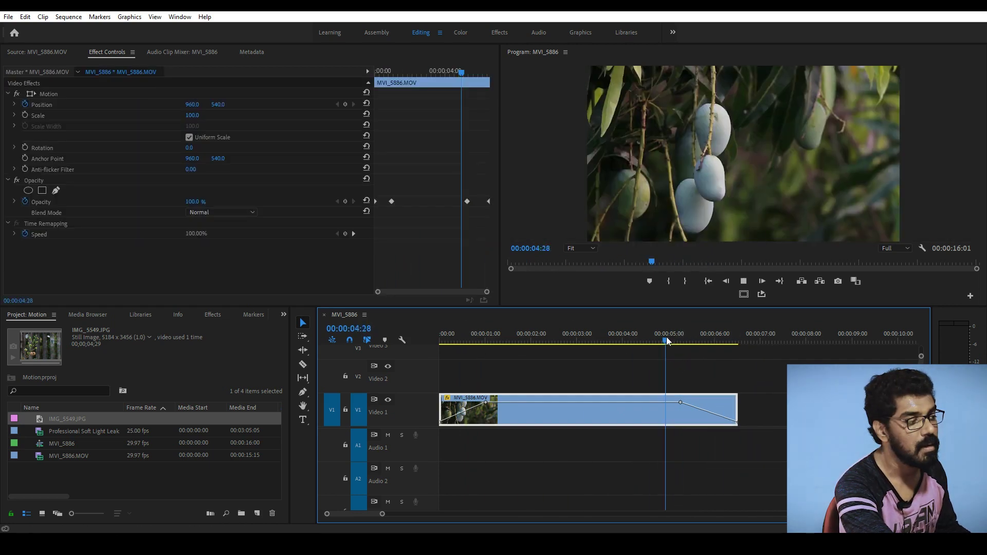
key(space)
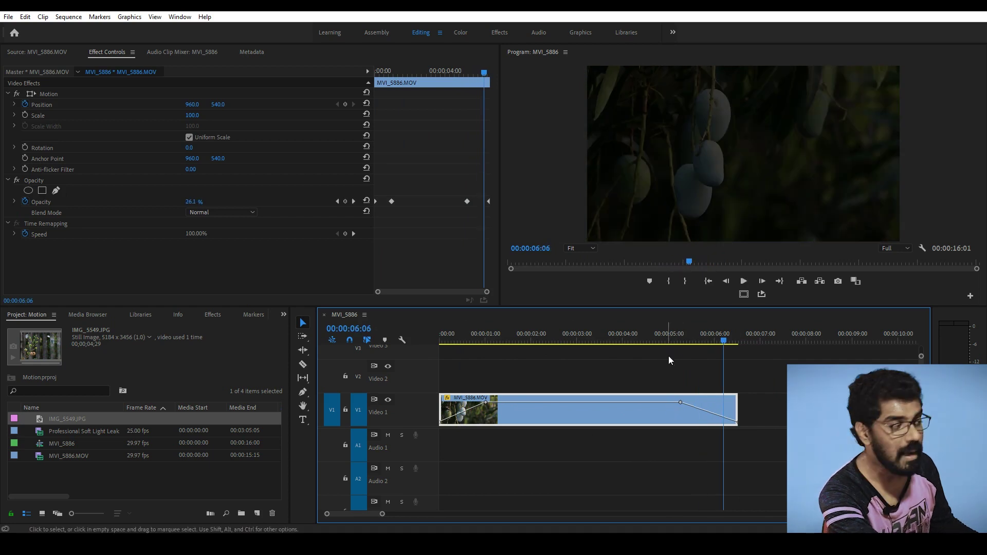
mouse_move(586, 337)
mouse_down()
mouse_move(597, 374)
mouse_move(618, 364)
mouse_up()
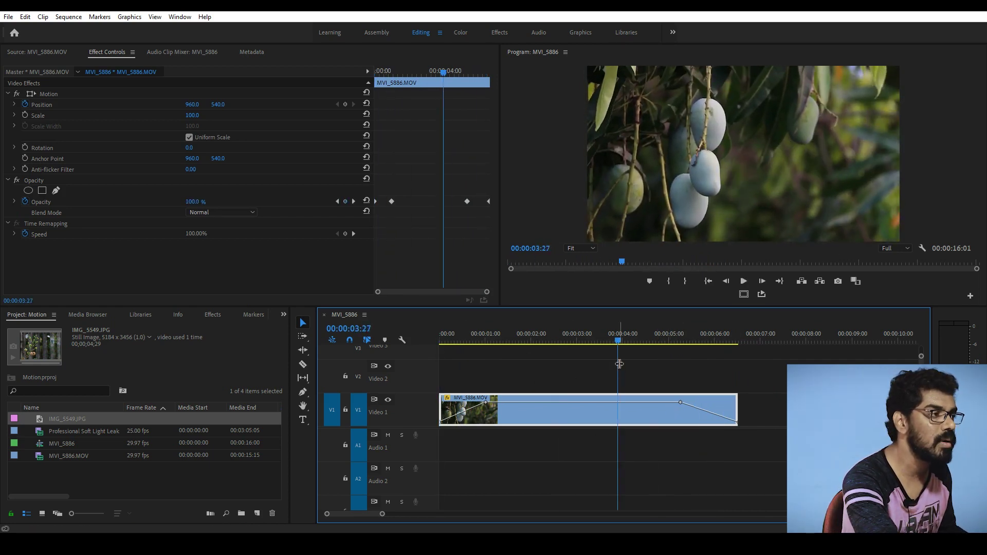
key(ctrl+z)
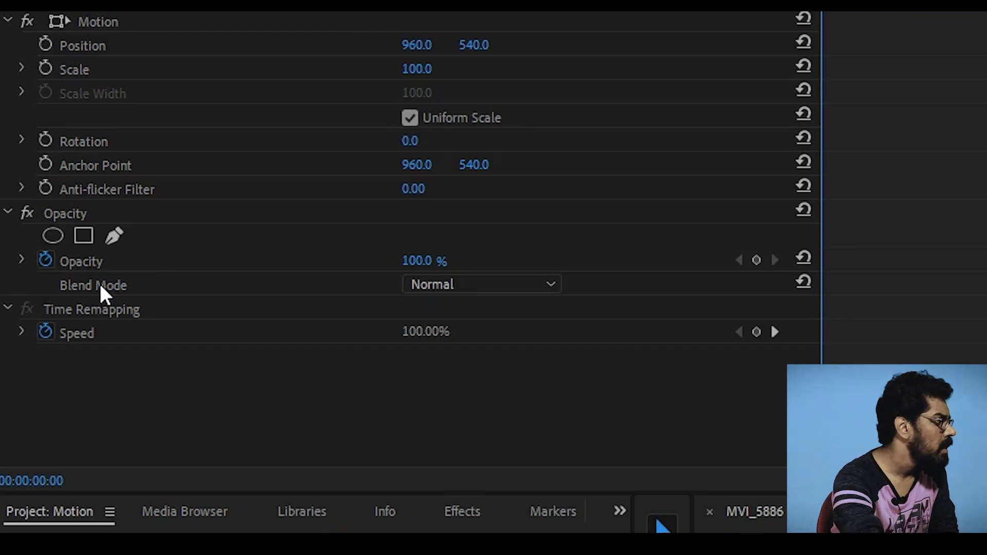
click(467, 286)
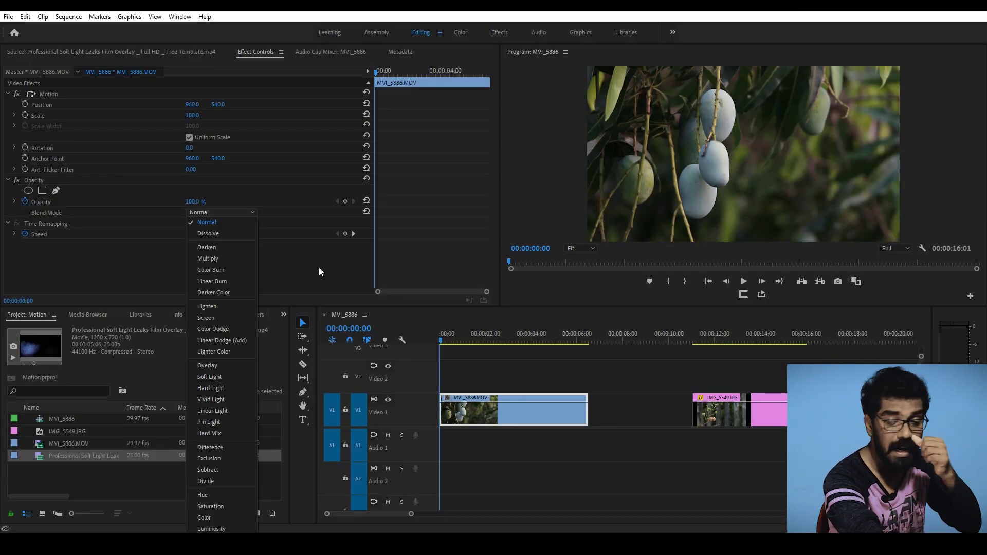
click(319, 268)
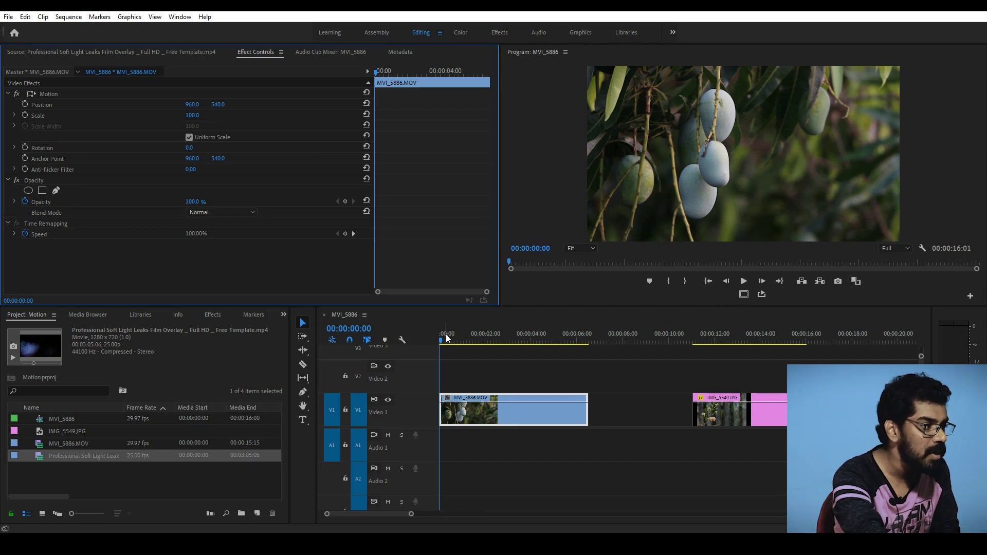
drag(447, 340, 449, 343)
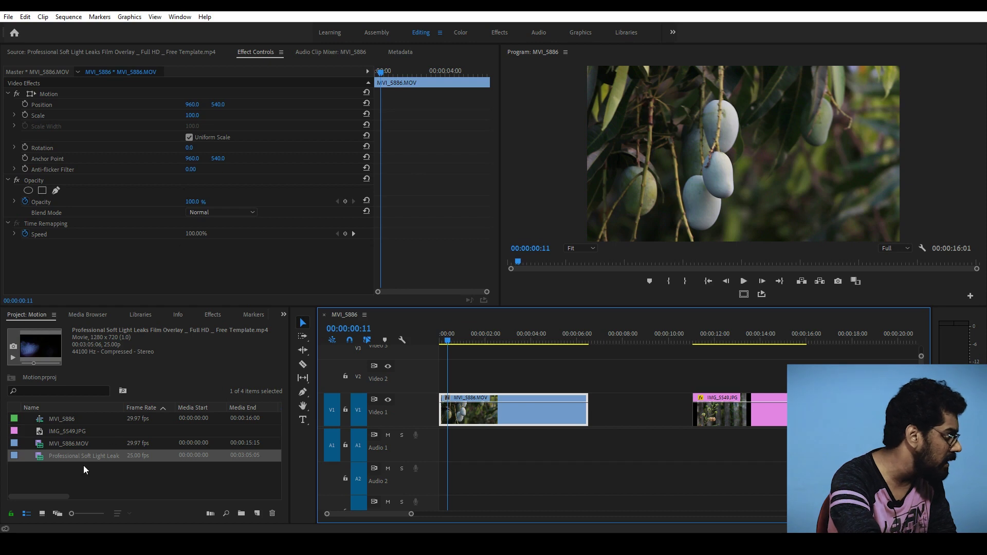
double_click(35, 457)
- Pick a section of the light-leak footage, marking its In point and an Out point at 00:01:09:15
drag(80, 264, 129, 267)
drag(143, 266, 218, 263)
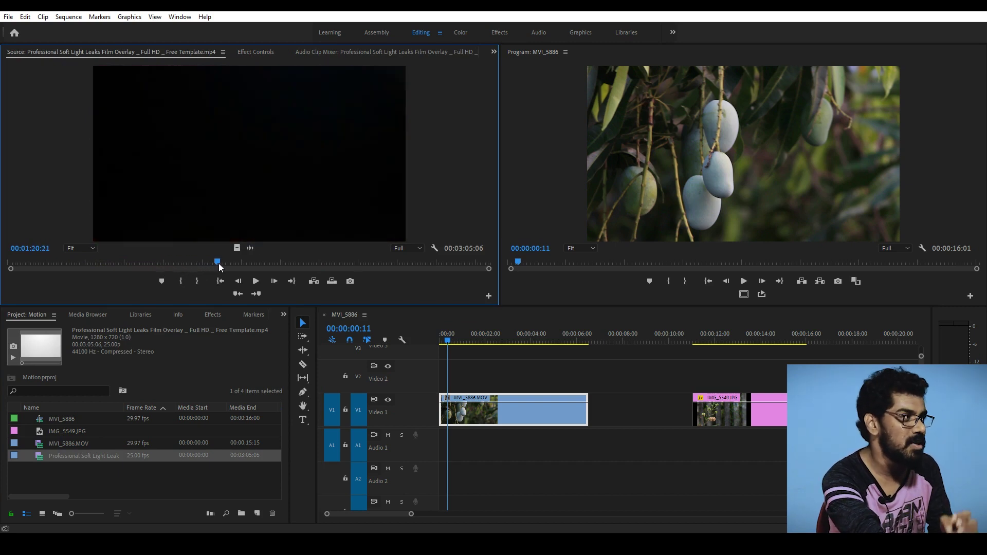
drag(218, 263, 179, 264)
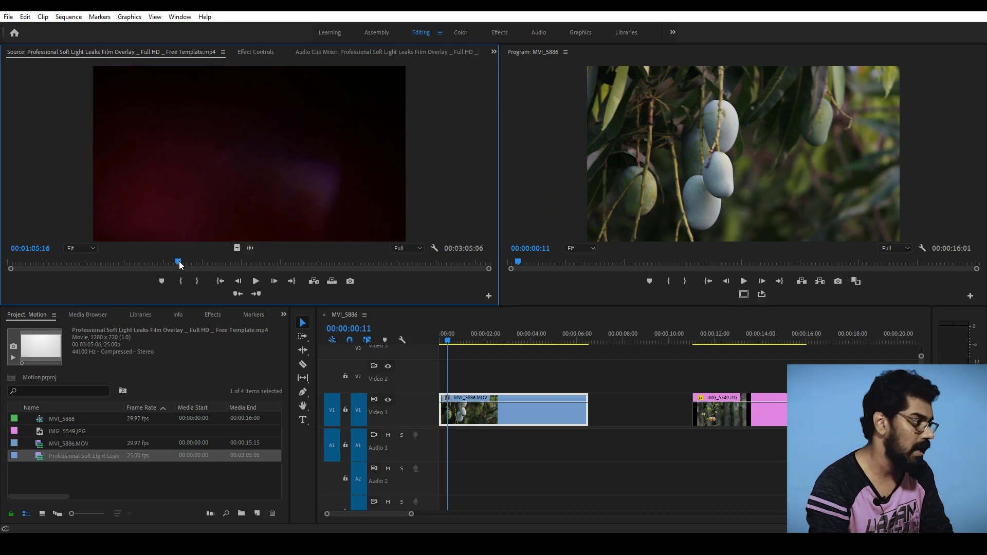
mouse_move(169, 266)
mouse_down()
mouse_move(197, 263)
mouse_move(452, 378)
mouse_up()
click(181, 282)
click(197, 281)
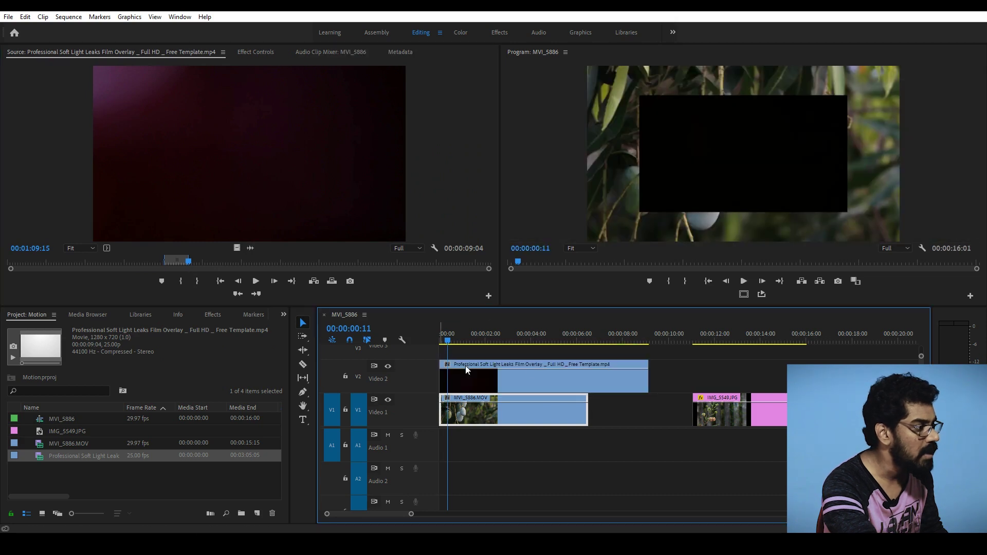
- Trim the light-leak overlay on Video 2 to end with the mango clip, at 00:00:06:16 duration
drag(609, 375, 588, 375)
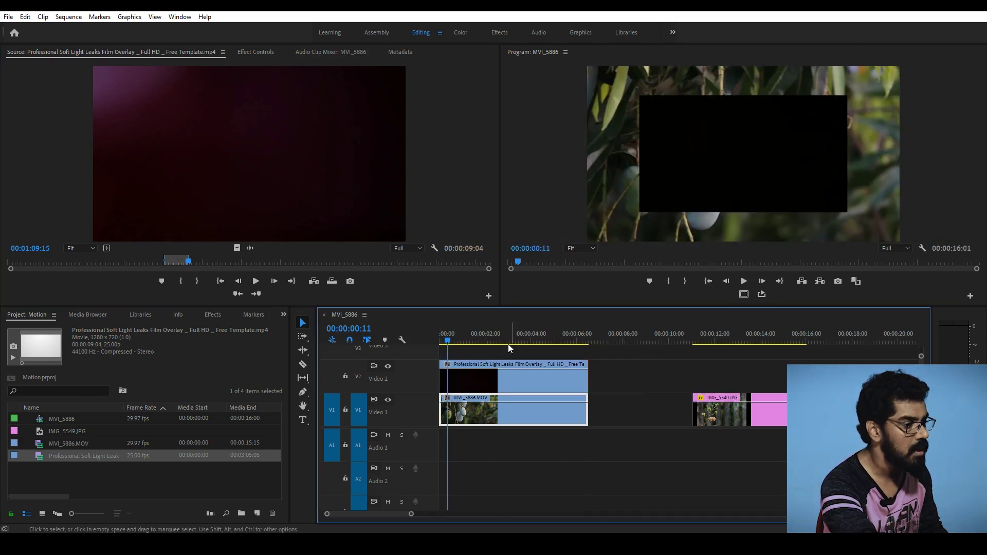
click(501, 340)
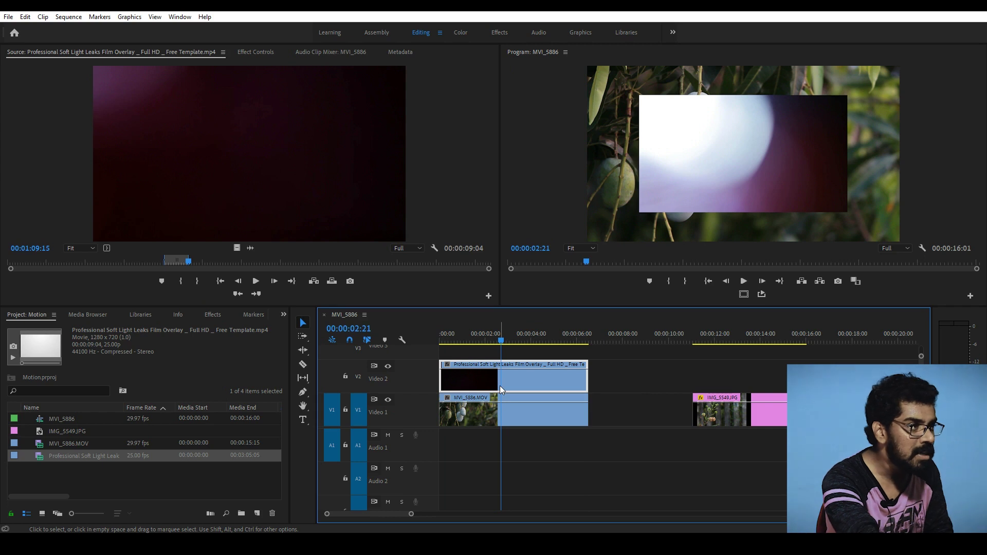
right_click(502, 378)
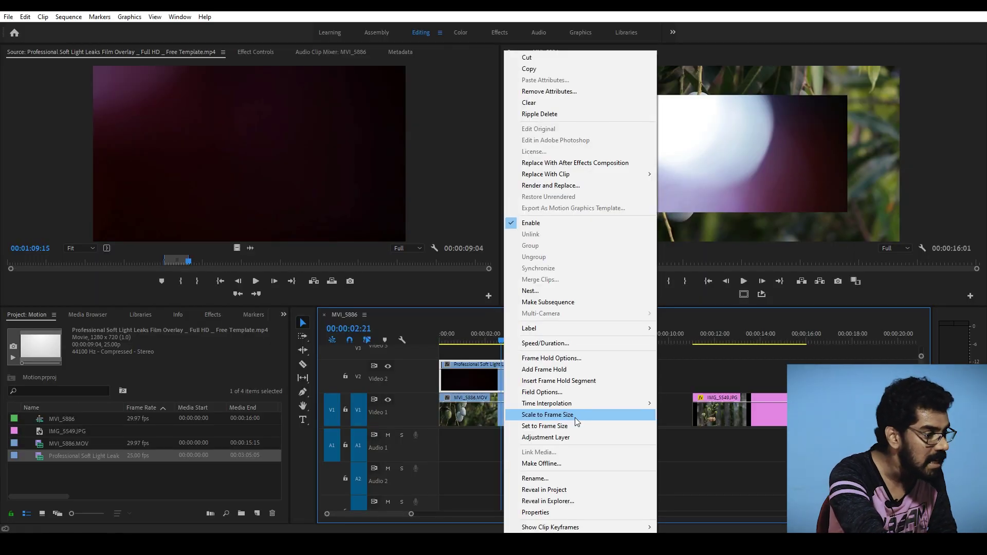
- Apply Scale to Frame Size to the light-leak clip and play the sequence from the start
click(574, 417)
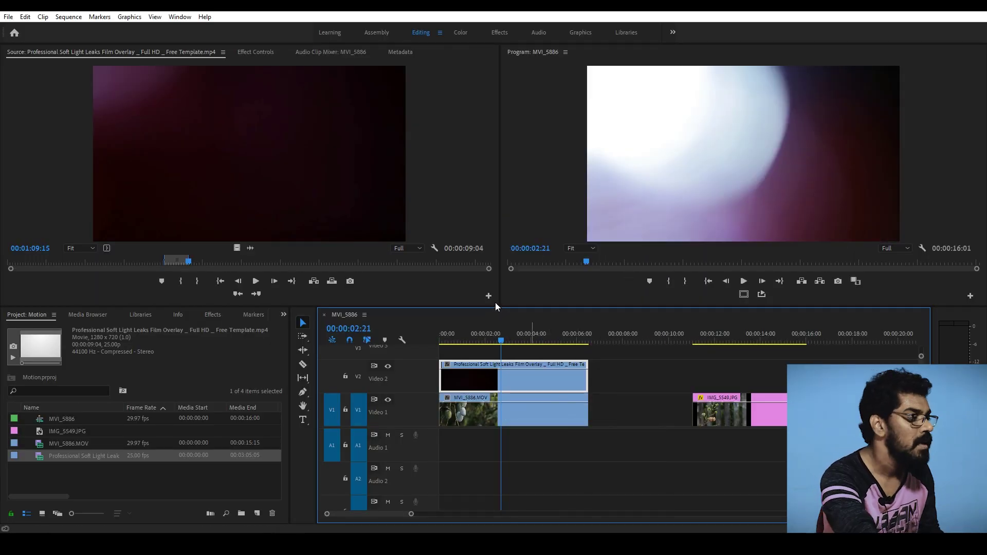
key(Home)
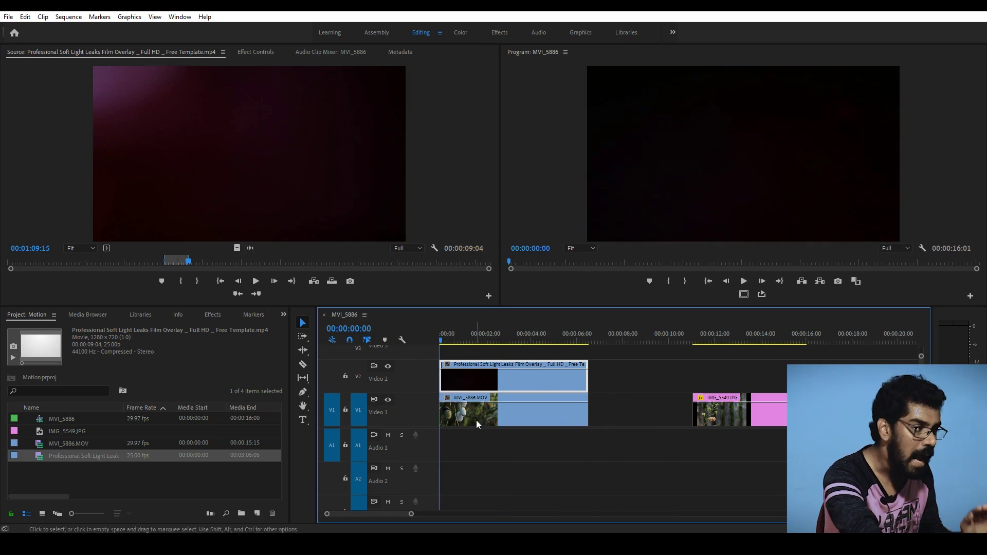
click(476, 420)
key(space)
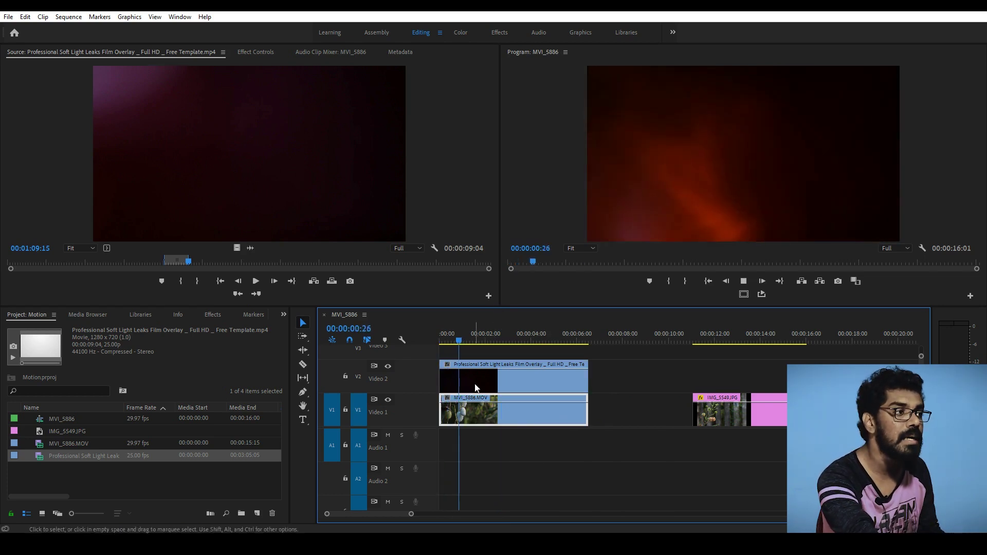
key(space)
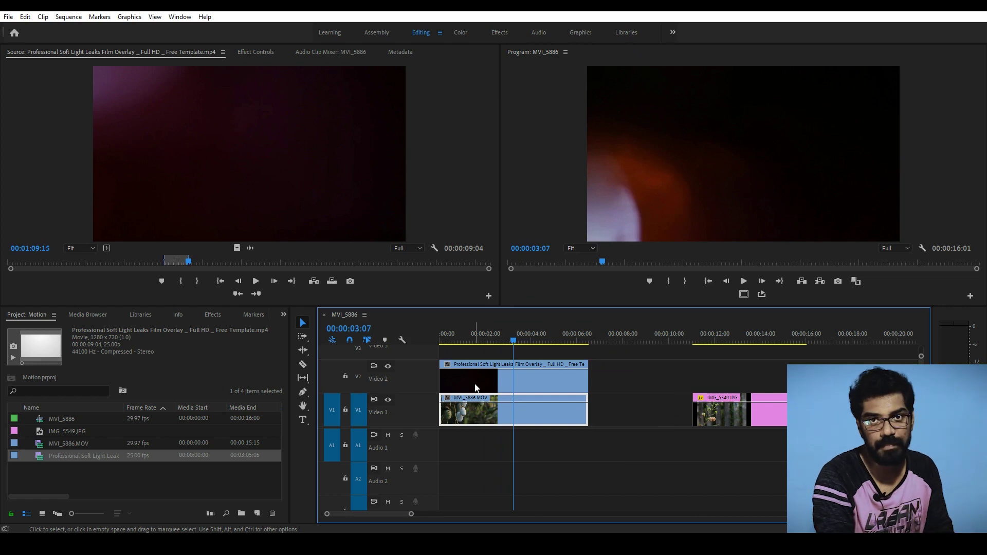
- Select the light-leak overlay around two seconds in and show its Effect Controls settings
click(480, 388)
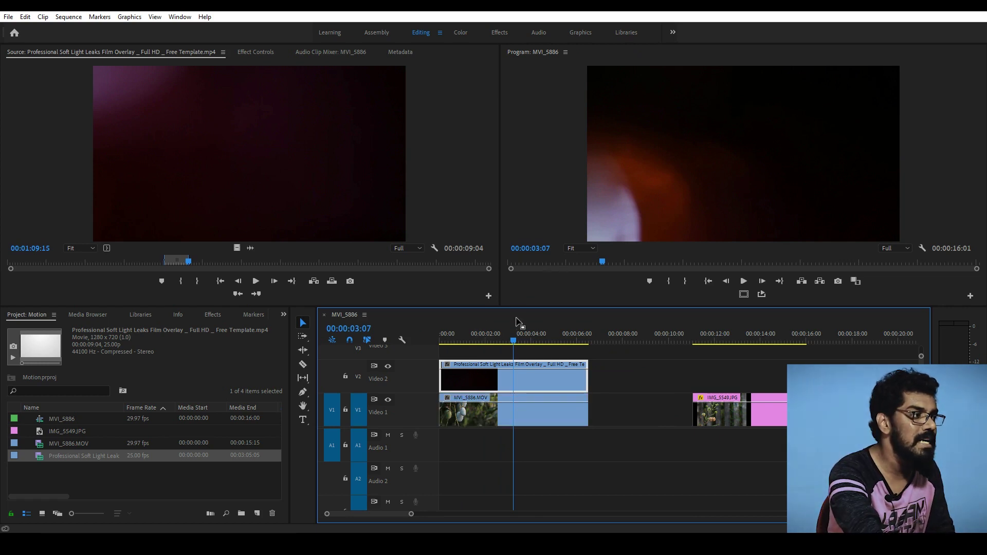
drag(470, 333, 486, 333)
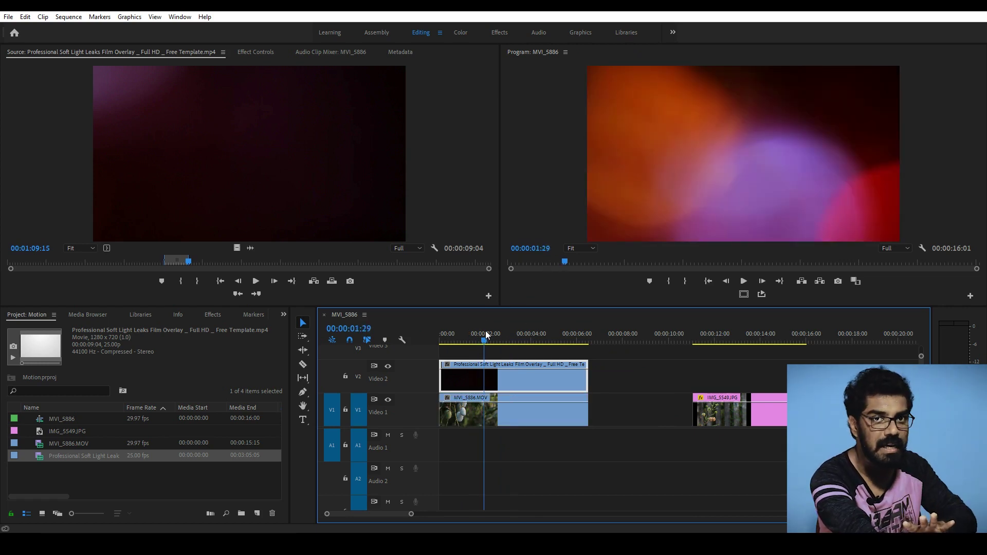
click(257, 53)
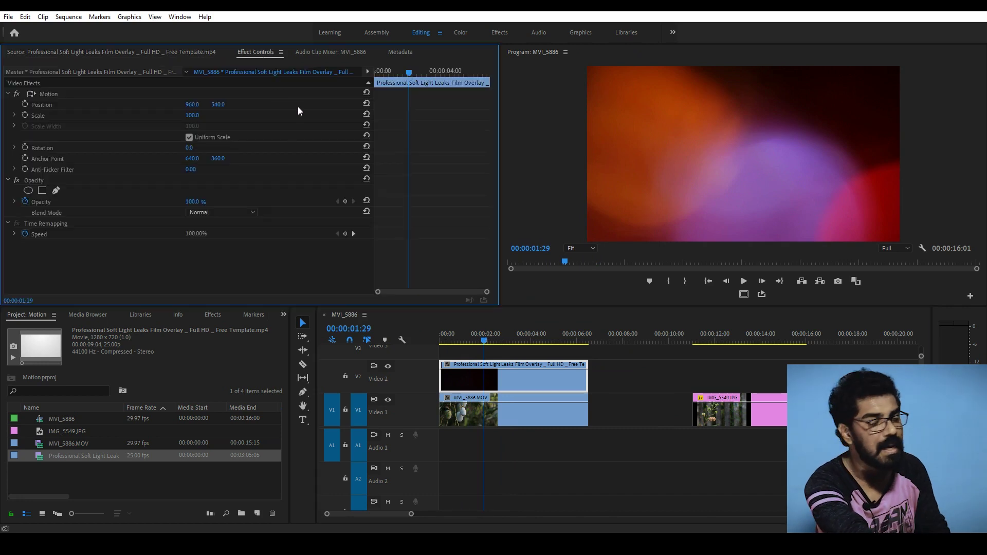
- Try the Dissolve blend mode on the overlay, then settle on Lighten
click(212, 213)
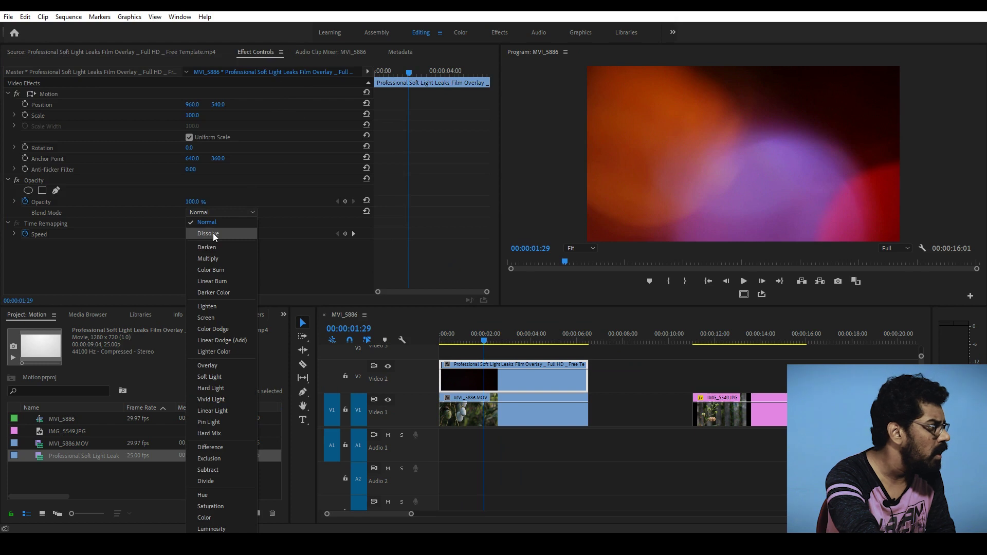
click(214, 233)
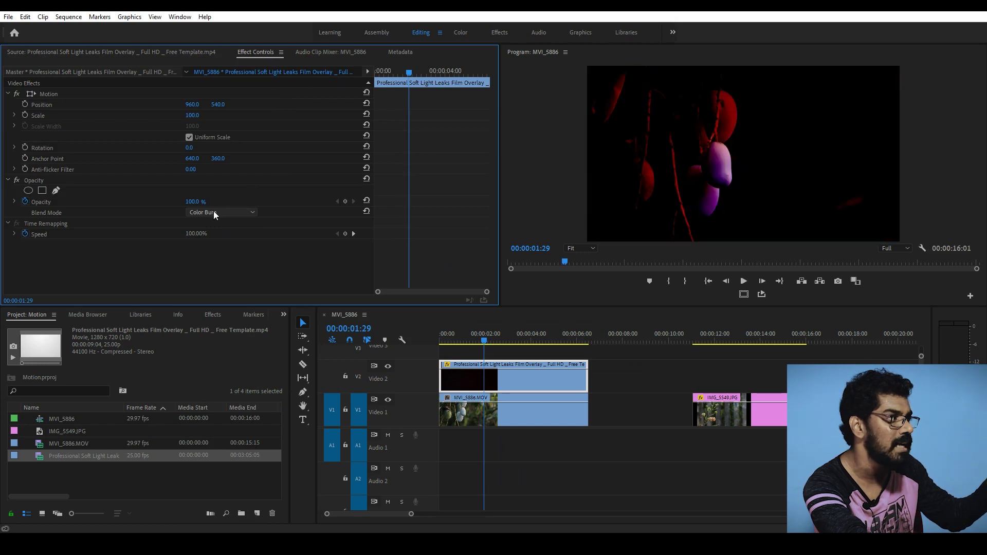
scroll(214, 212, down, 1)
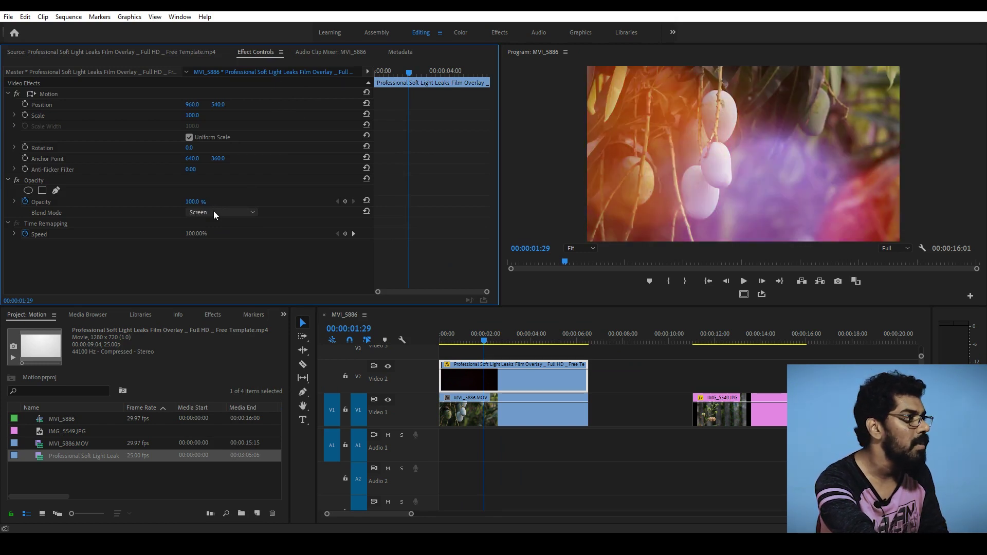
scroll(214, 212, down, 1)
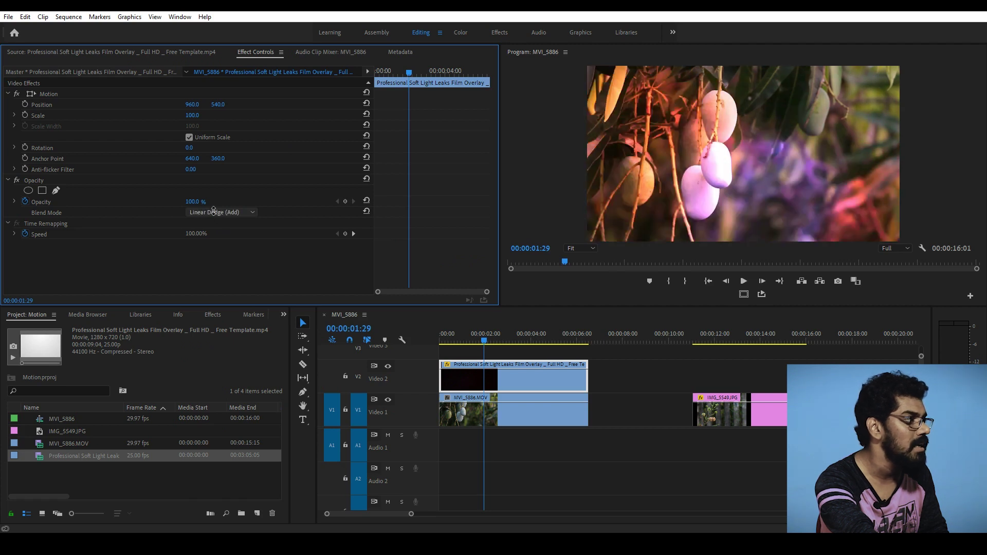
scroll(214, 212, down, 1)
scroll(221, 211, down, 1)
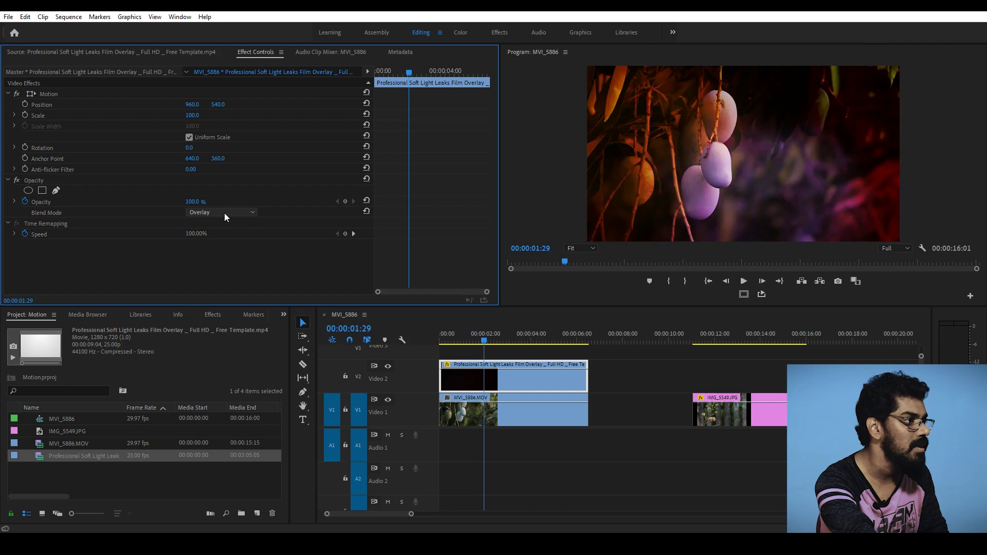
click(224, 212)
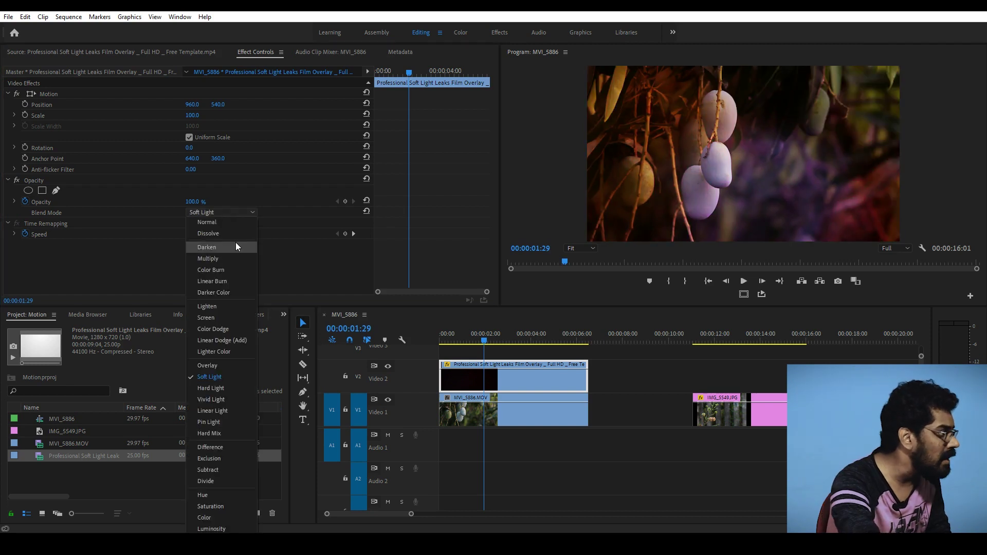
click(230, 307)
- Jump to 00:00:00:00 and maximize the Program monitor with ` for playback
click(348, 328)
text(0)
key(Return)
key(grave)
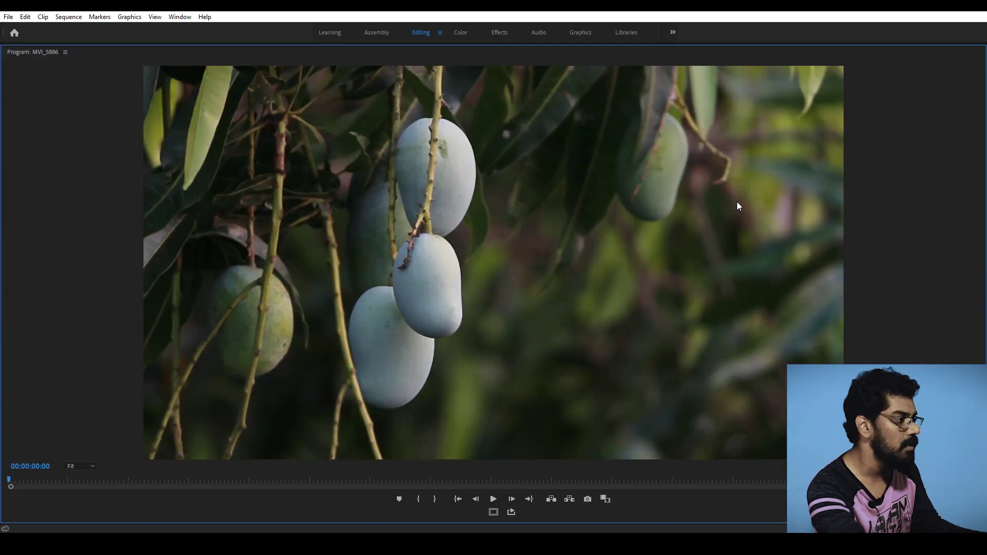
key(space)
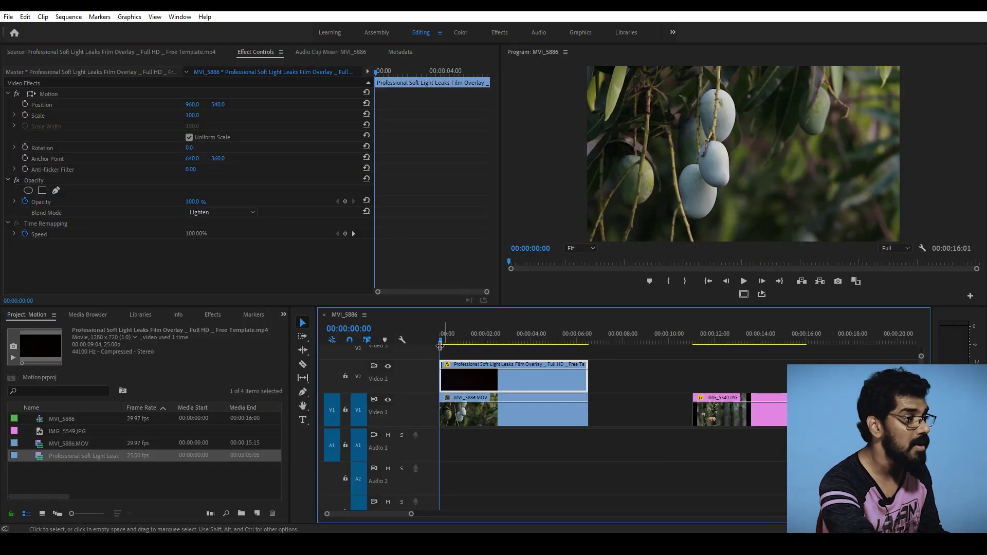
drag(448, 340, 523, 359)
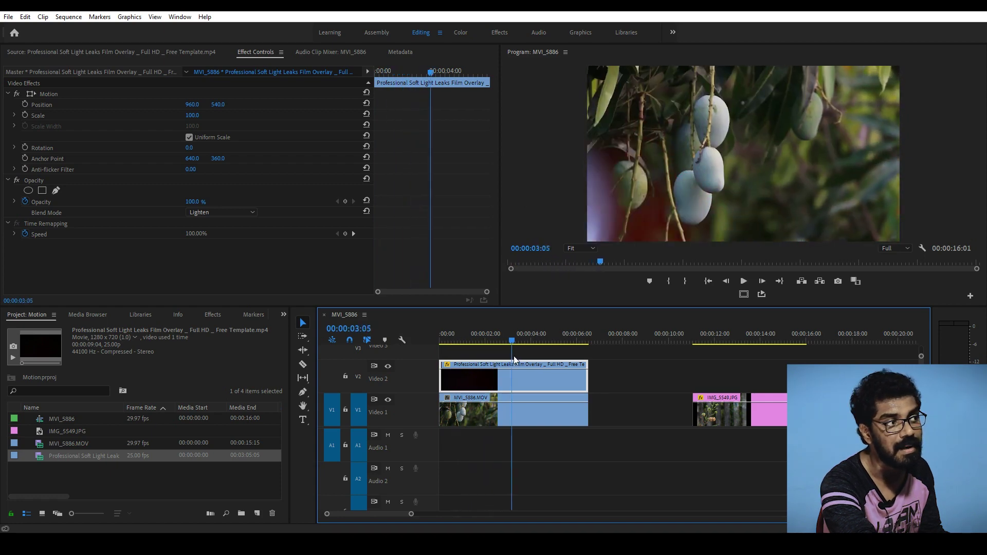
mouse_move(523, 359)
mouse_down()
mouse_move(500, 368)
mouse_move(536, 362)
mouse_move(520, 363)
mouse_up()
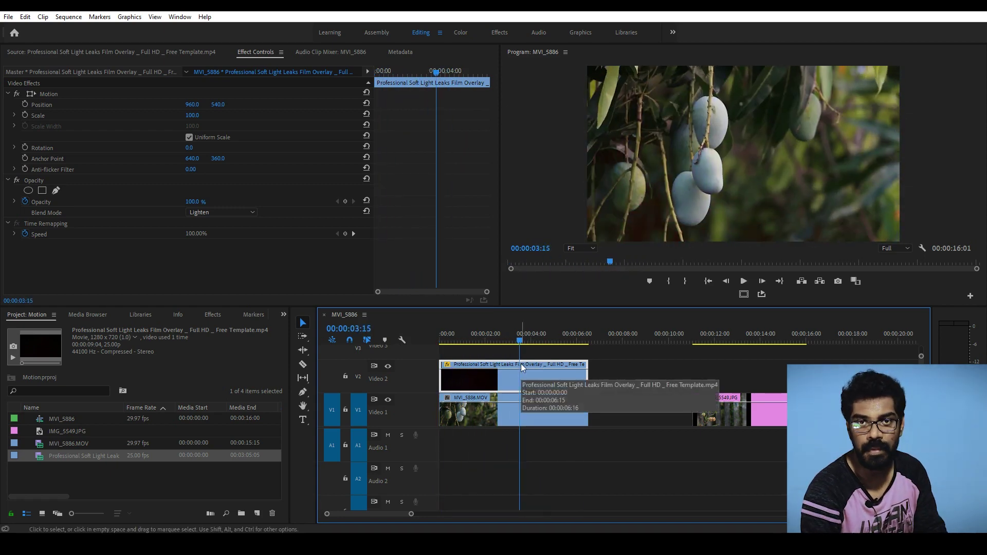
drag(523, 341, 490, 343)
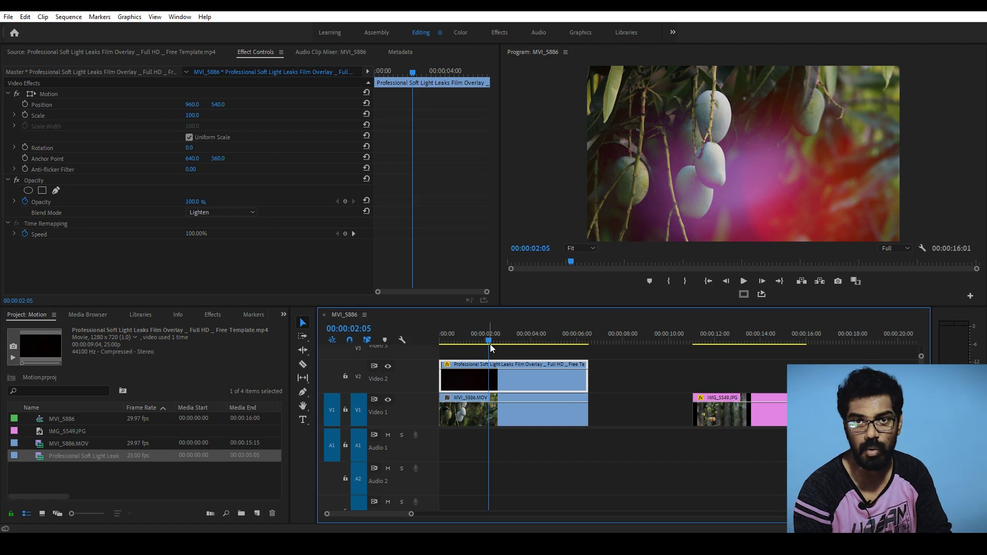
click(489, 418)
drag(188, 109, 319, 110)
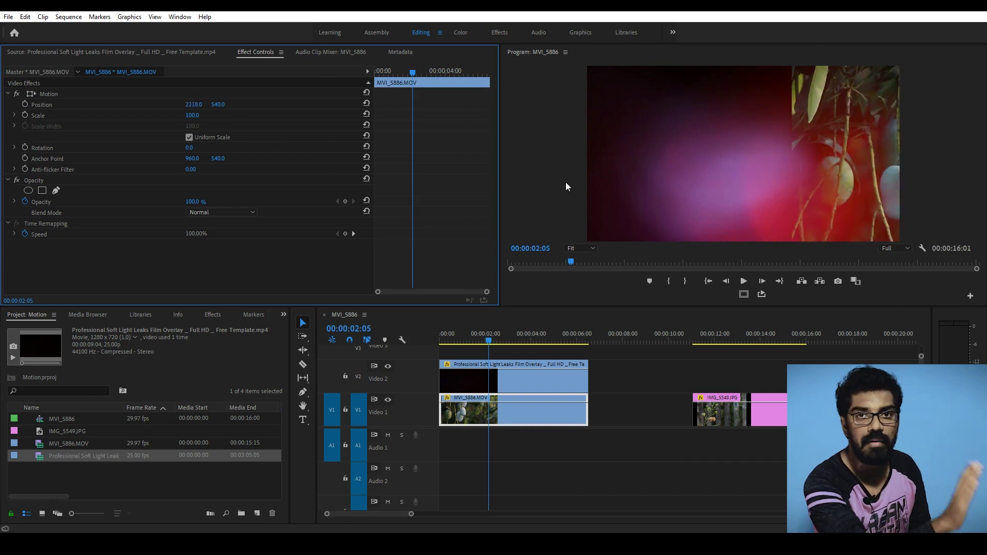
key(ctrl+z)
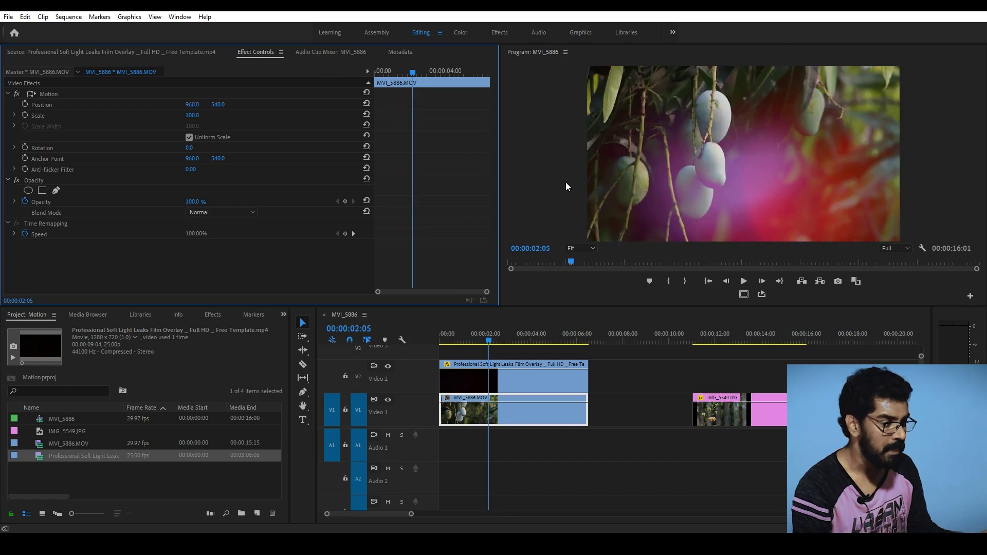
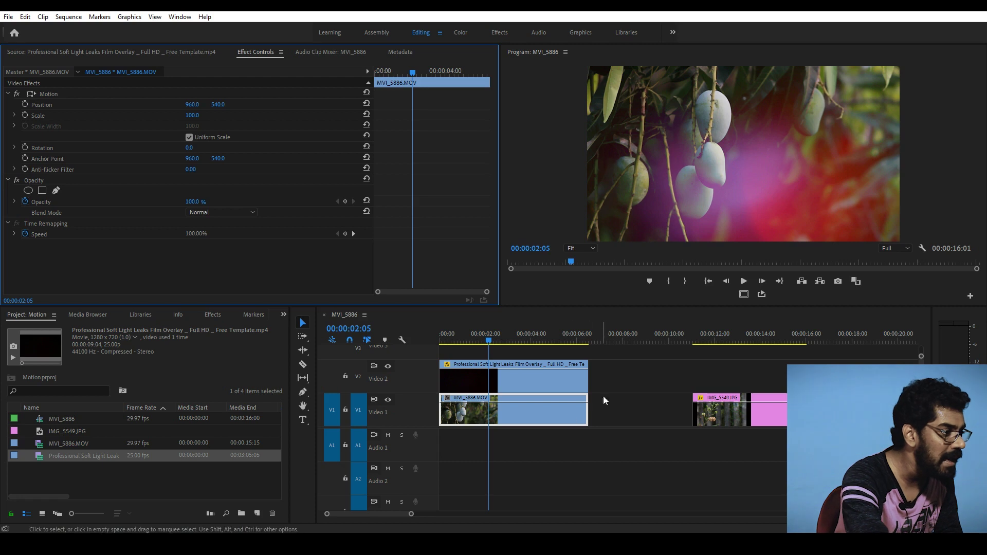
- Nest the light-leak overlay and mango clips on V1/V2 into a sequence named 'Mango'
click(618, 368)
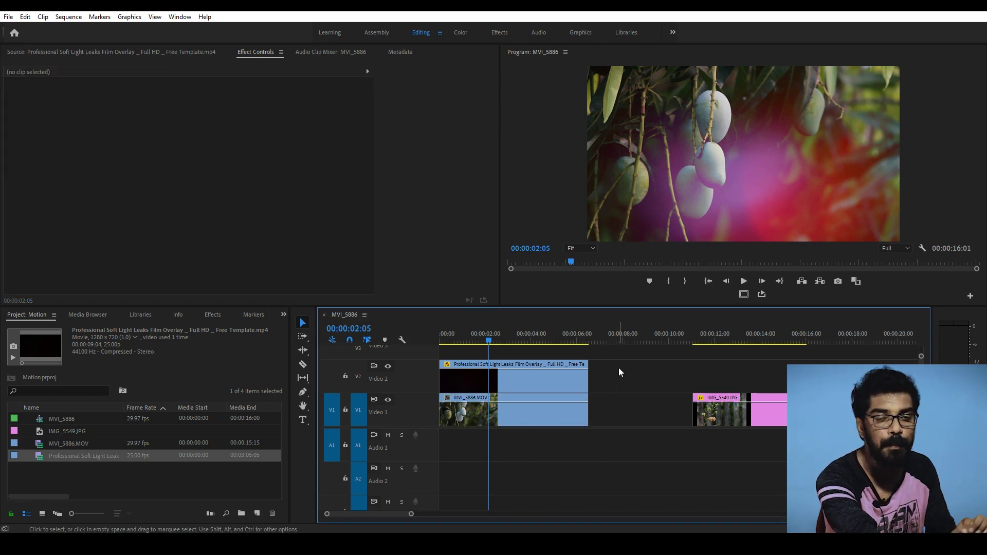
drag(619, 368, 516, 407)
right_click(521, 384)
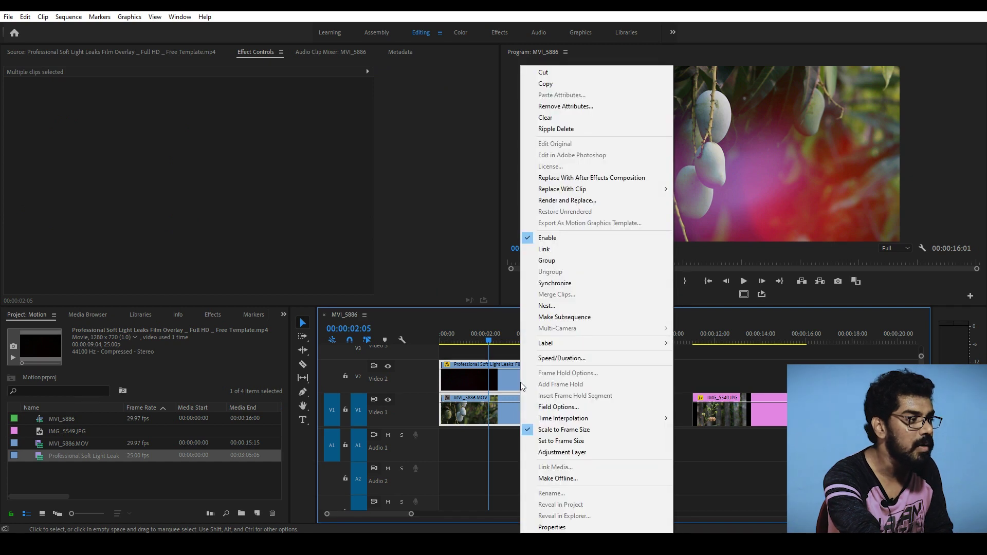
click(564, 306)
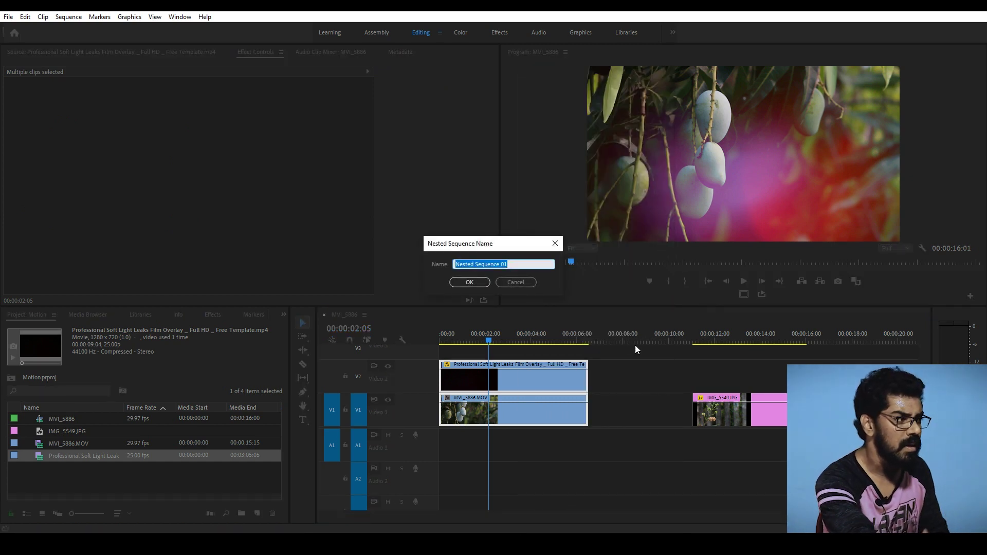
text(Man)
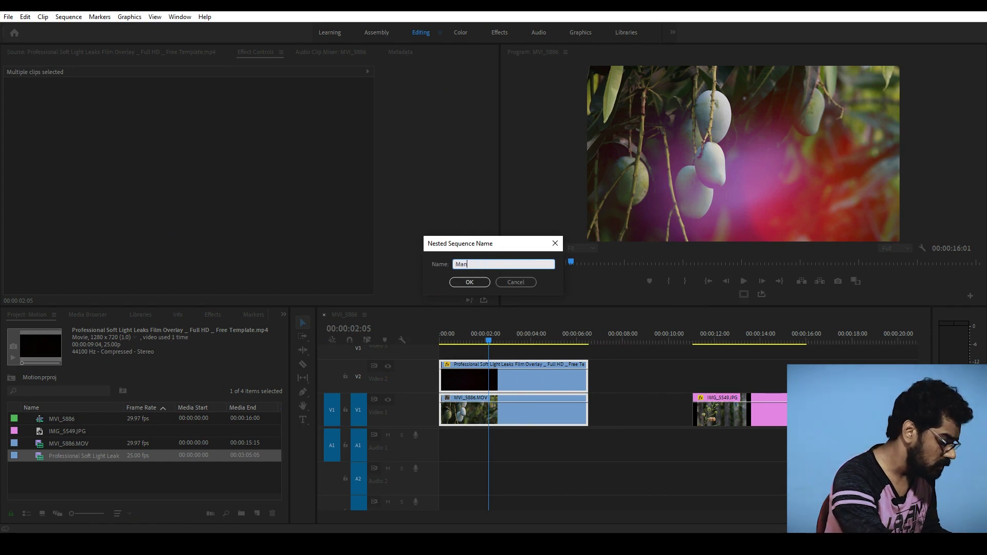
text(go)
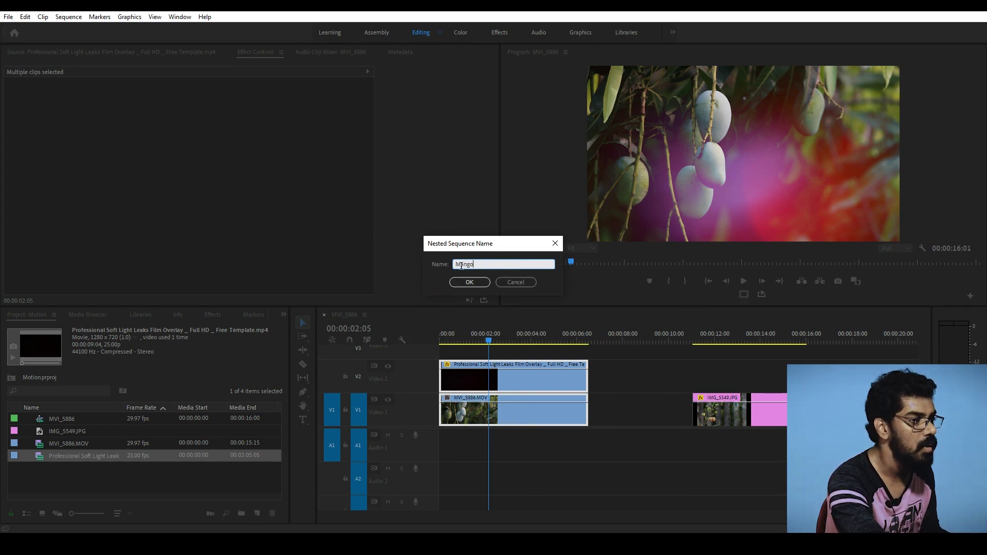
click(468, 283)
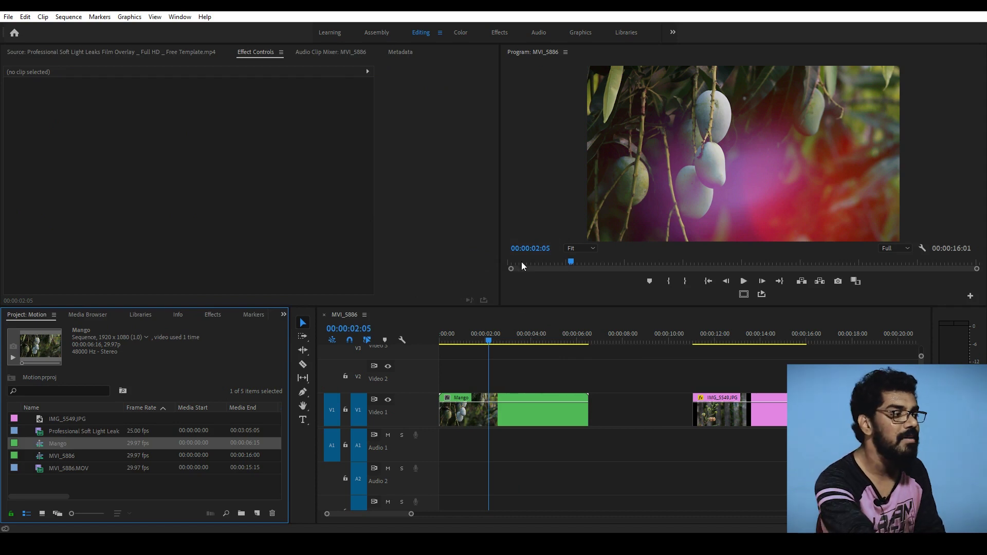
click(487, 342)
drag(487, 350, 492, 350)
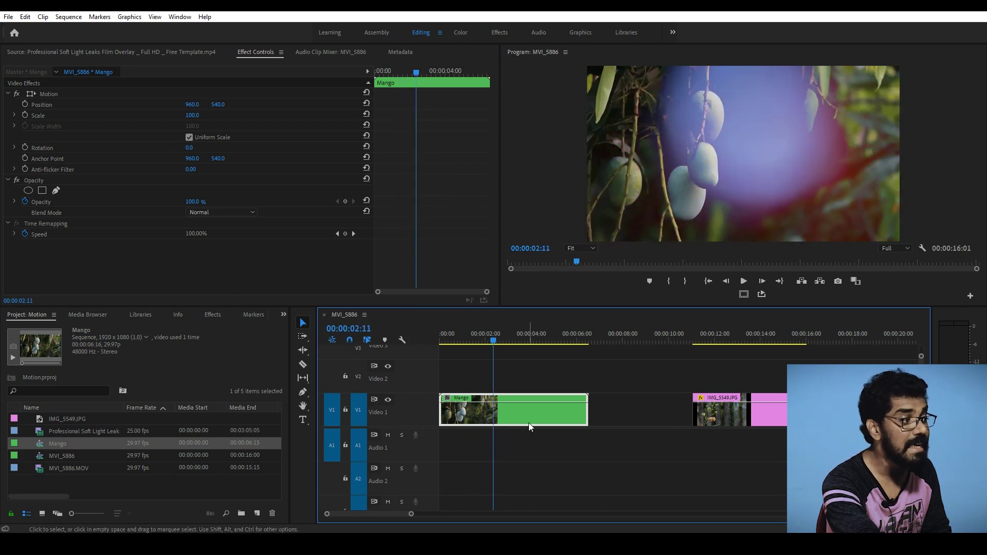
drag(492, 339, 527, 341)
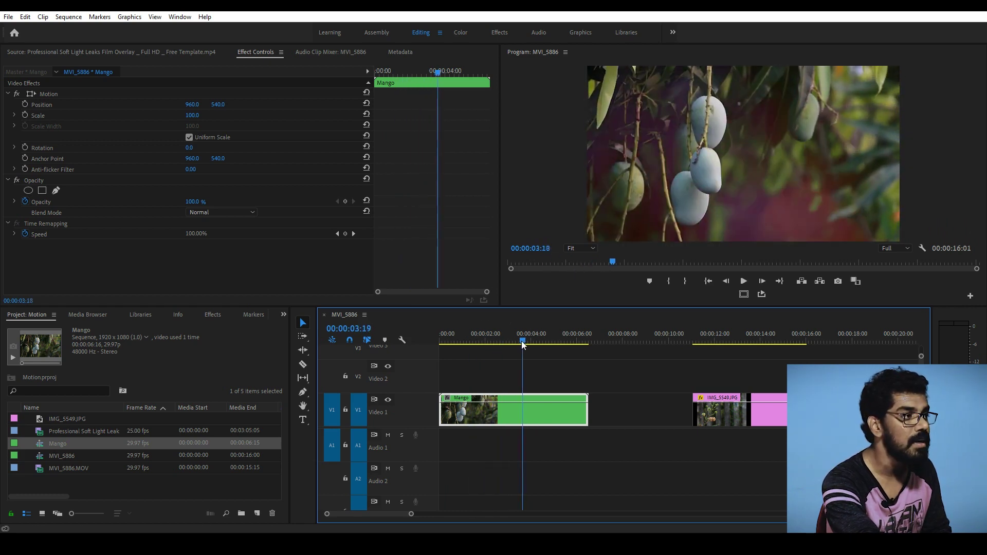
drag(193, 104, 196, 105)
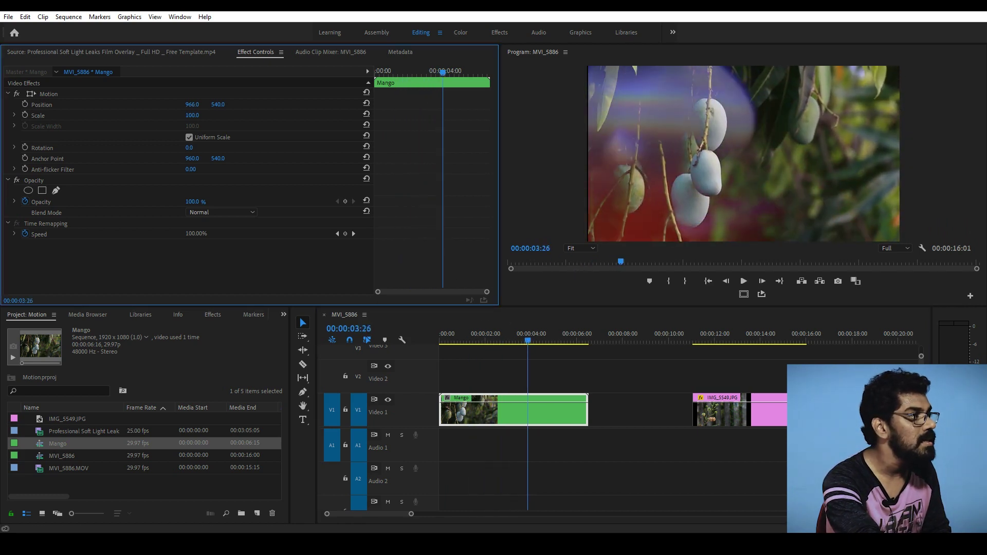
key(ctrl+z)
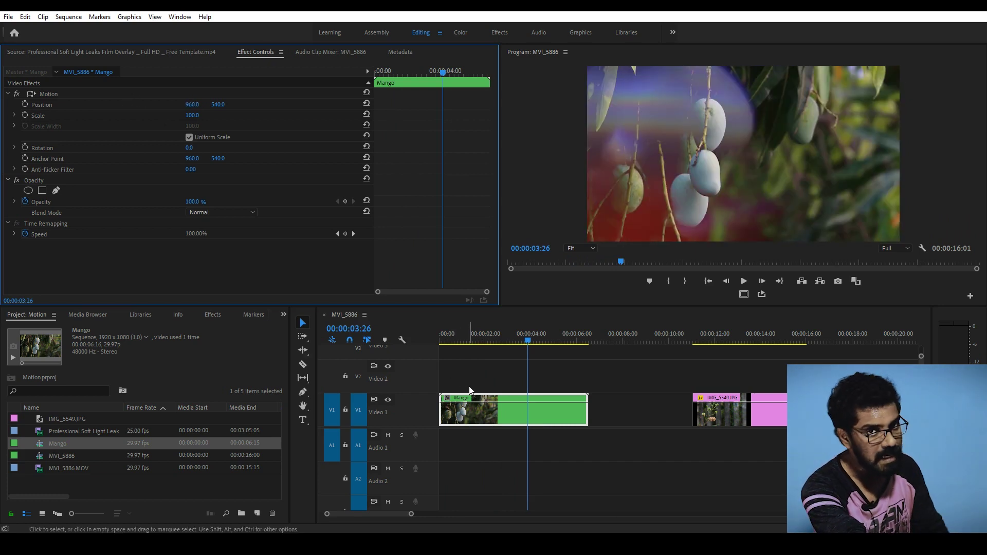
double_click(517, 415)
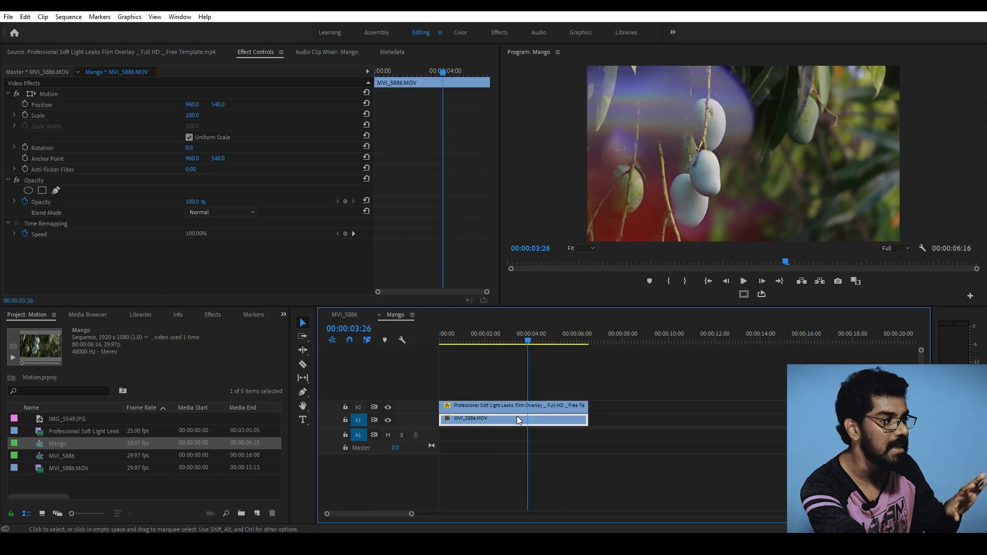
drag(511, 341, 451, 341)
key(equal)
key(equal)
click(501, 409)
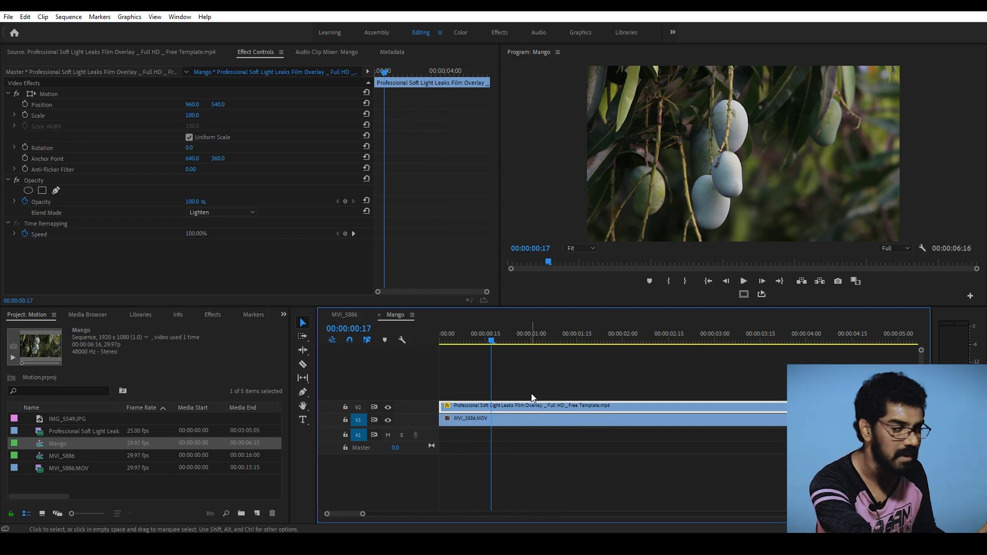
click(347, 315)
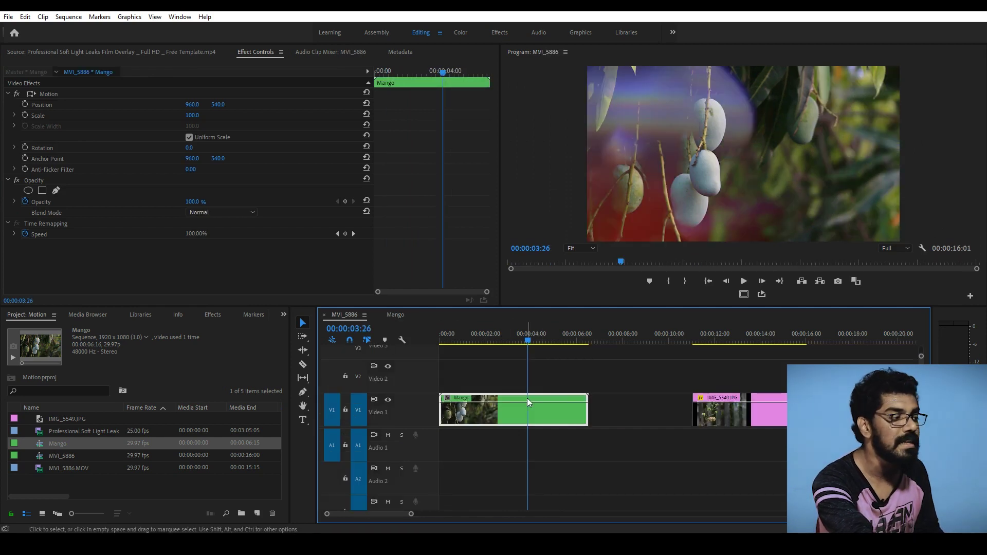
drag(516, 341, 459, 340)
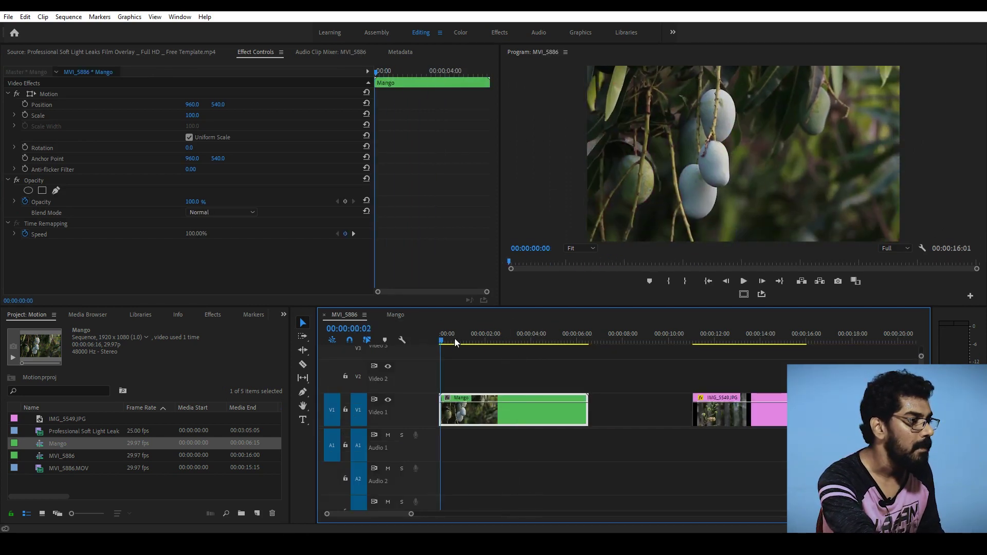
drag(453, 407, 441, 424)
key(Home)
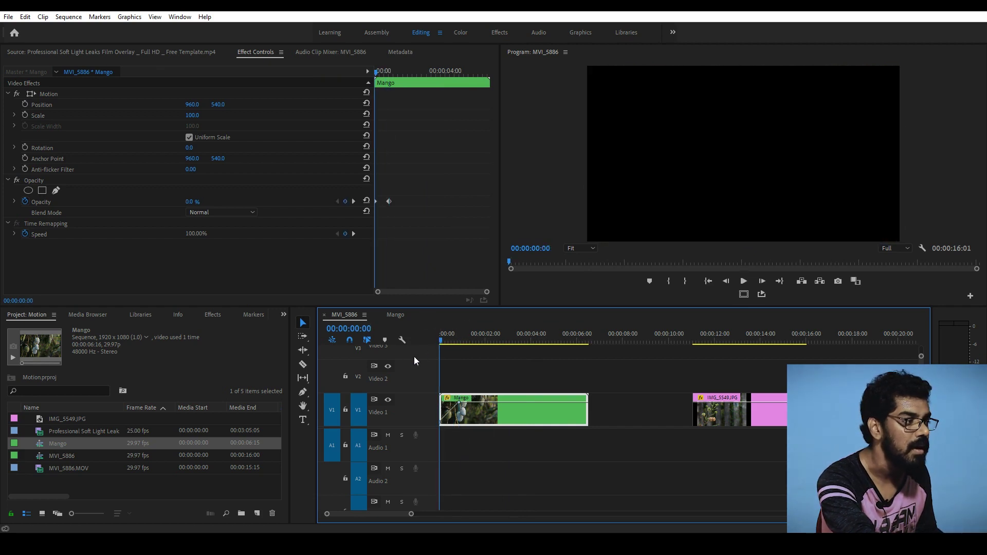
key(space)
key(space)
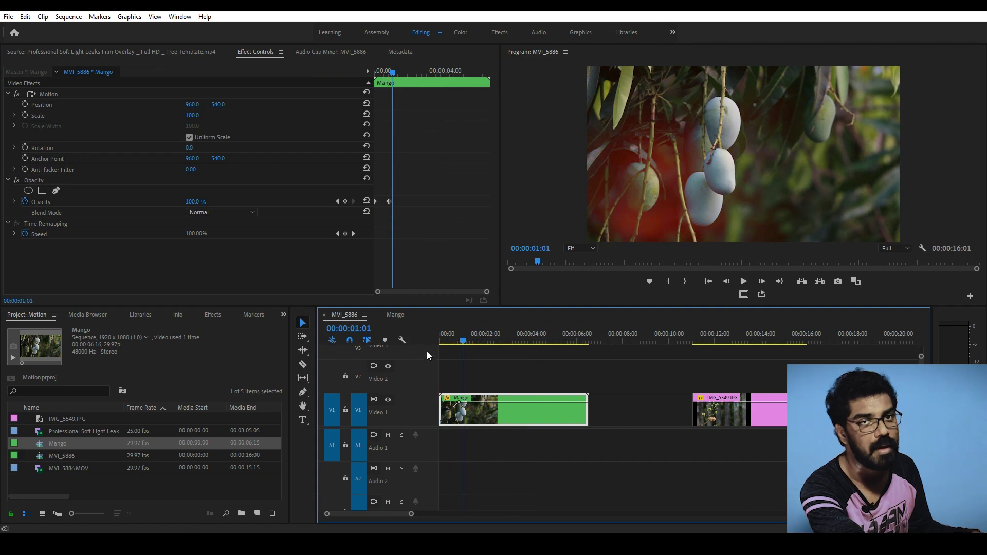
click(451, 339)
drag(461, 343, 500, 342)
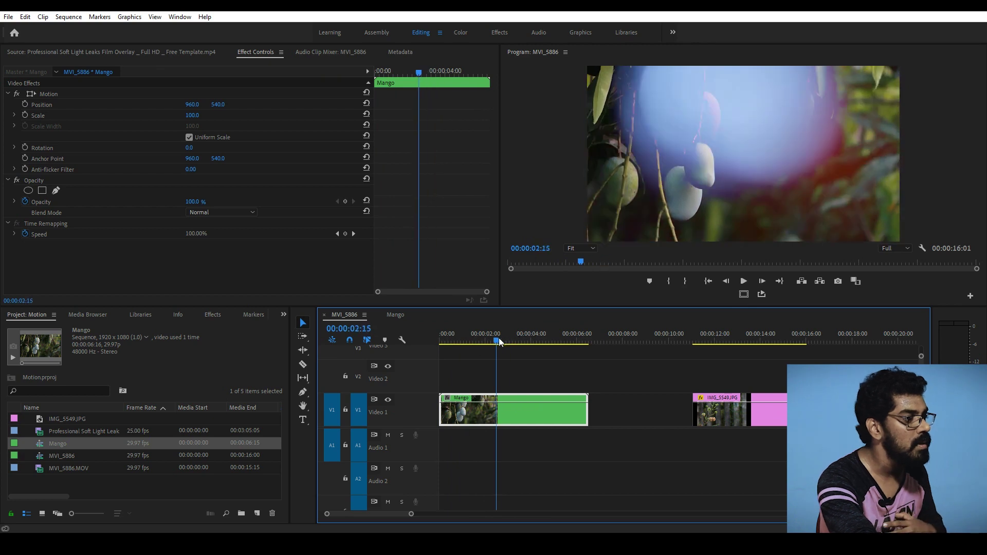
drag(500, 342, 440, 342)
key(space)
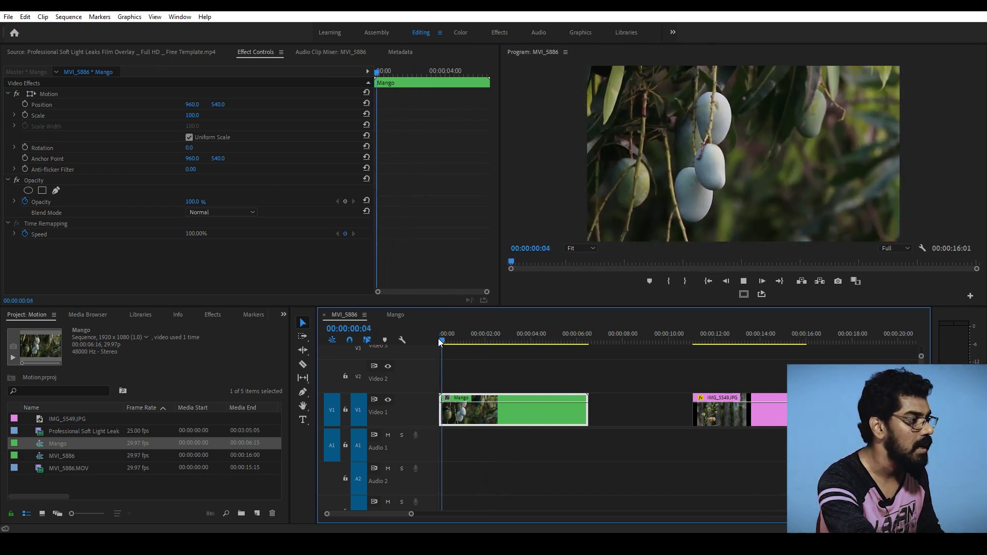
key(space)
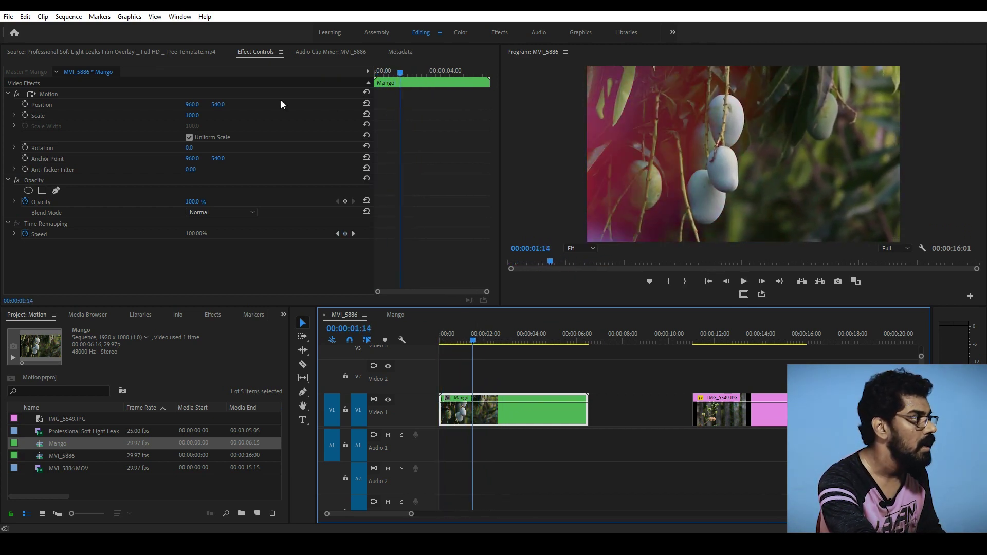
- Keyframe the Mango clip's Position at the start and 2:02, sliding it right to X about 1928
click(25, 104)
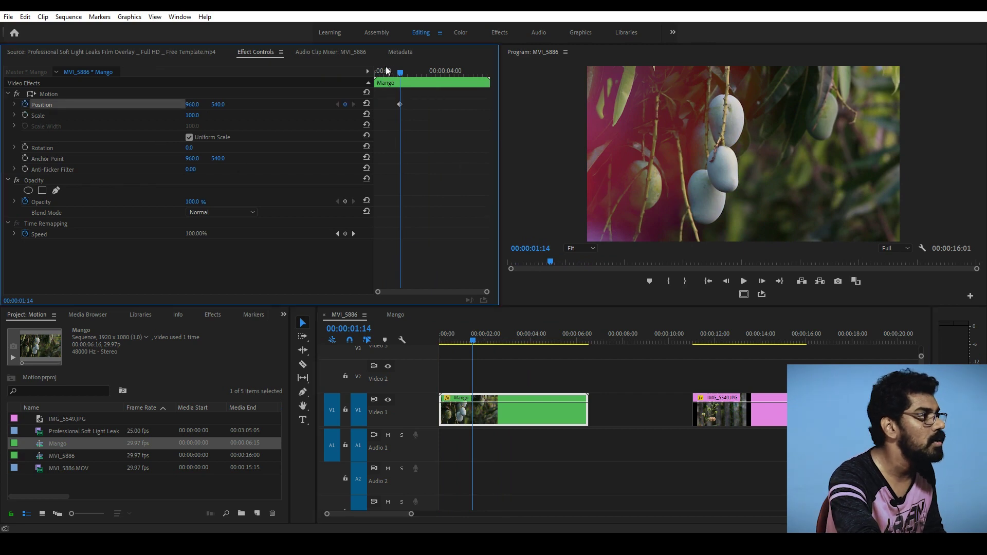
drag(387, 71, 410, 71)
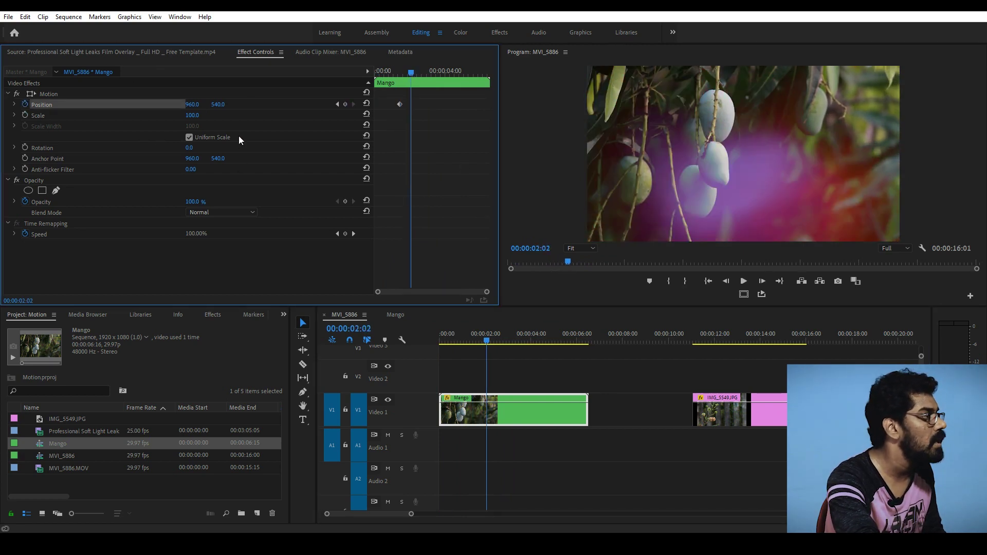
drag(192, 105, 366, 68)
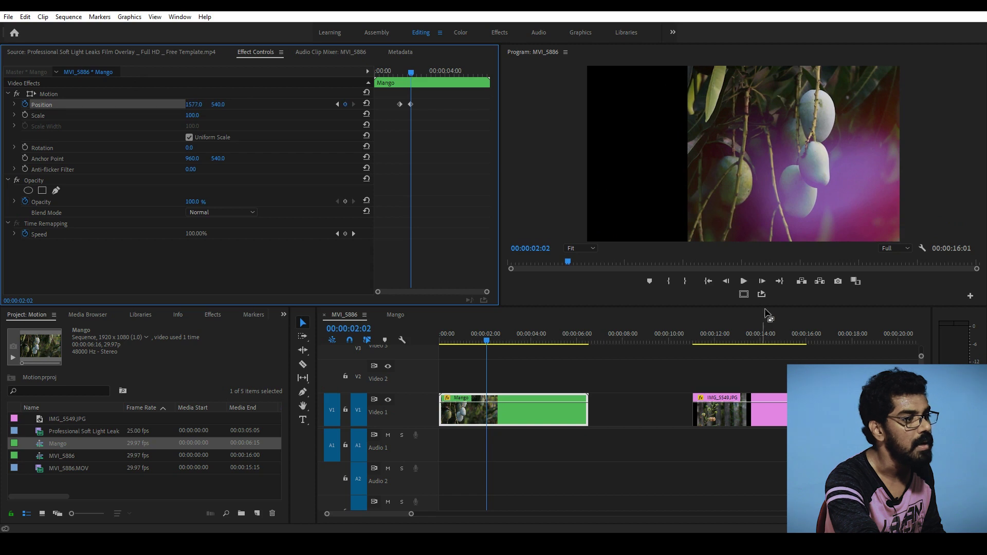
click(745, 295)
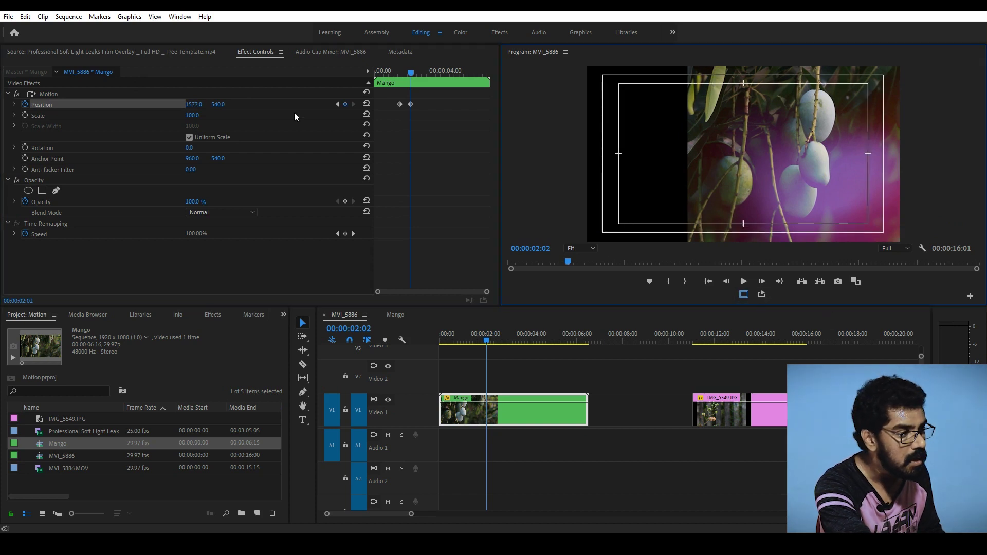
drag(193, 105, 294, 105)
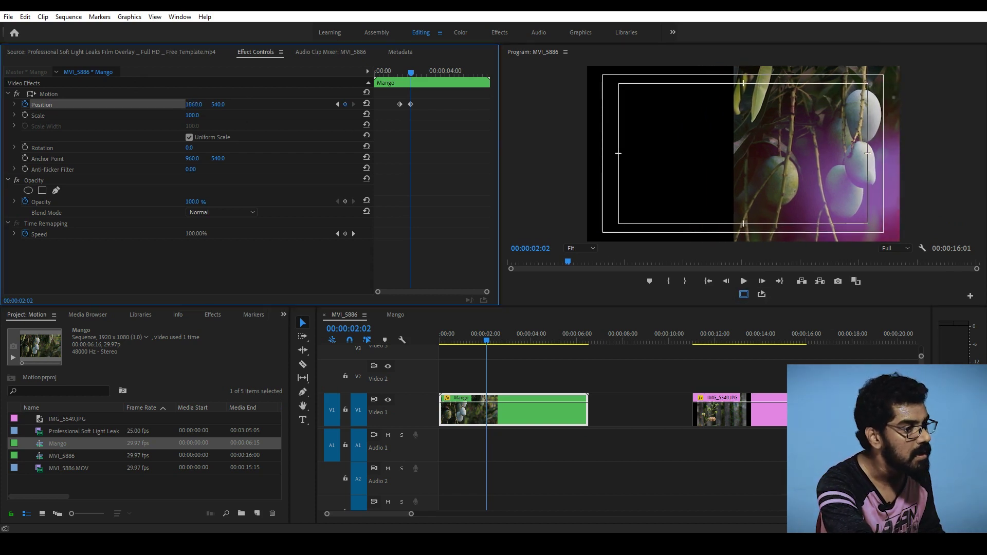
drag(194, 104, 190, 104)
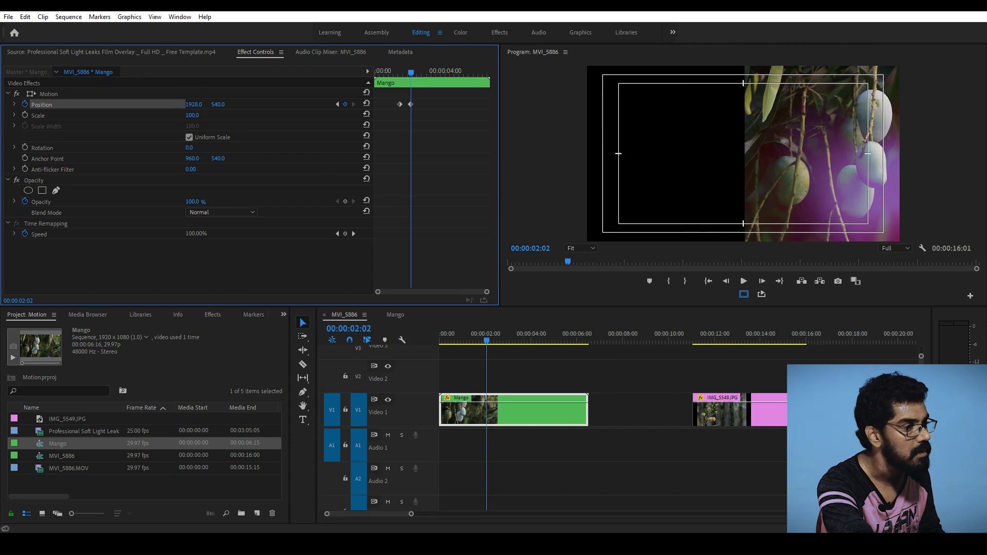
- Play back and scrub the slide animation from the start to check it
click(415, 335)
key(Home)
key(space)
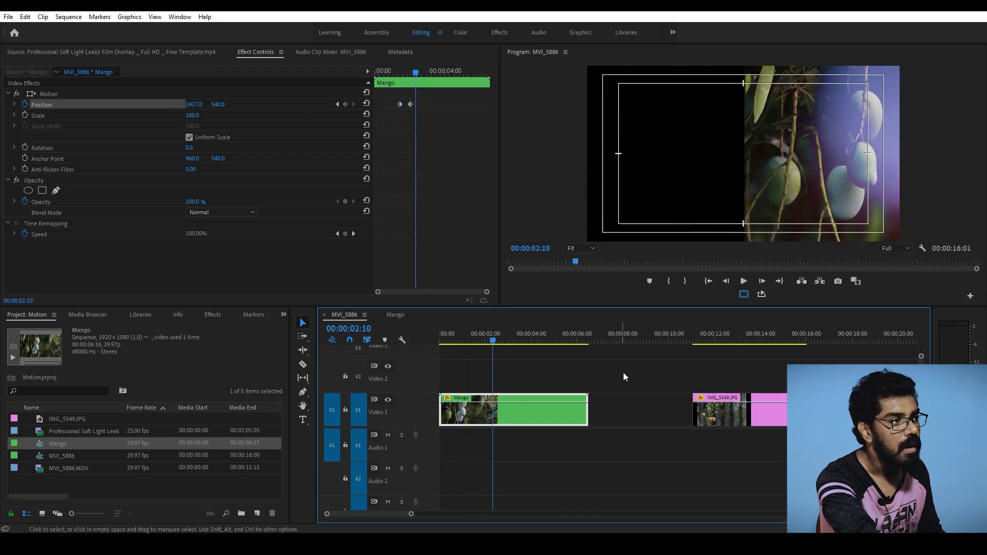
key(Home)
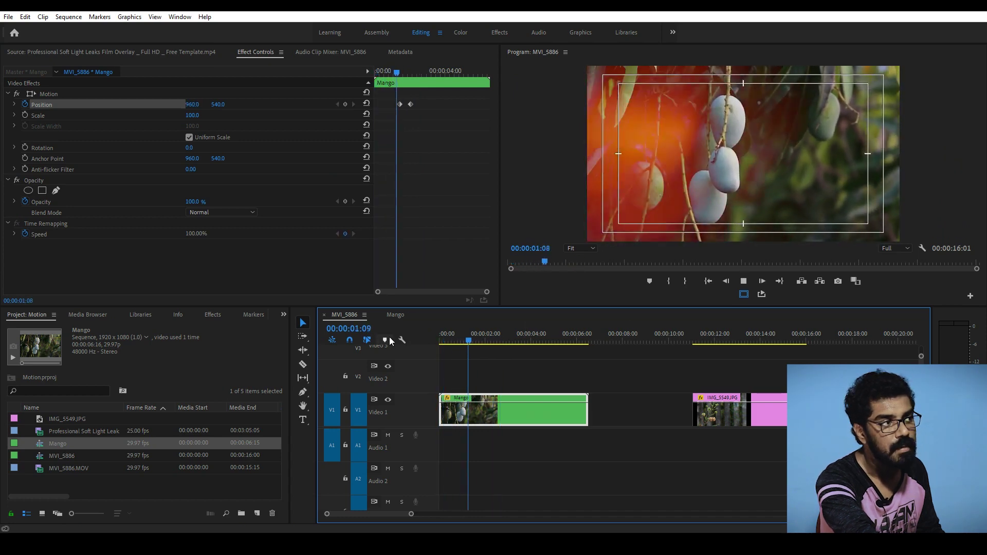
drag(508, 337, 516, 339)
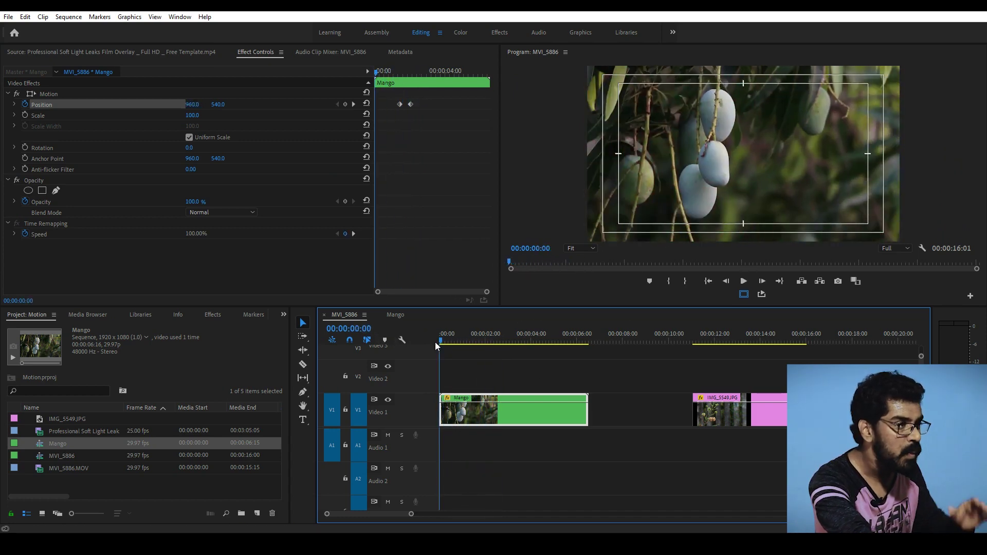
click(681, 232)
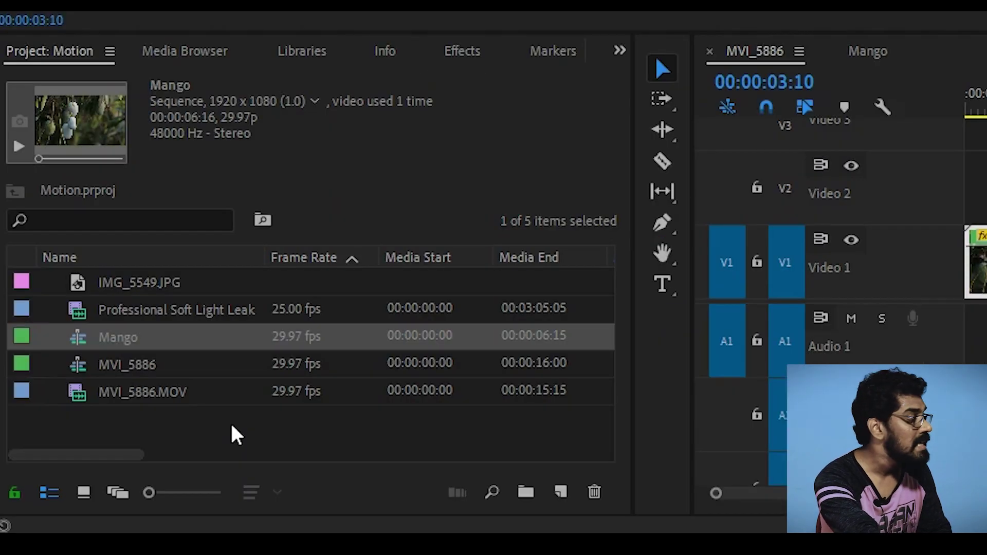
- Create a new 1920×1080 Color Matte from the Project panel's New Item list
right_click(108, 483)
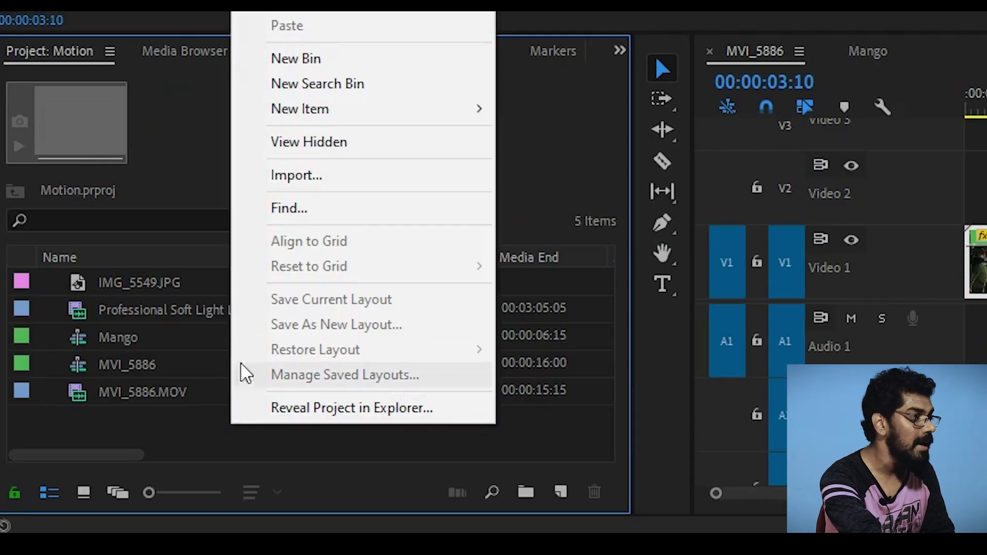
mouse_move(360, 118)
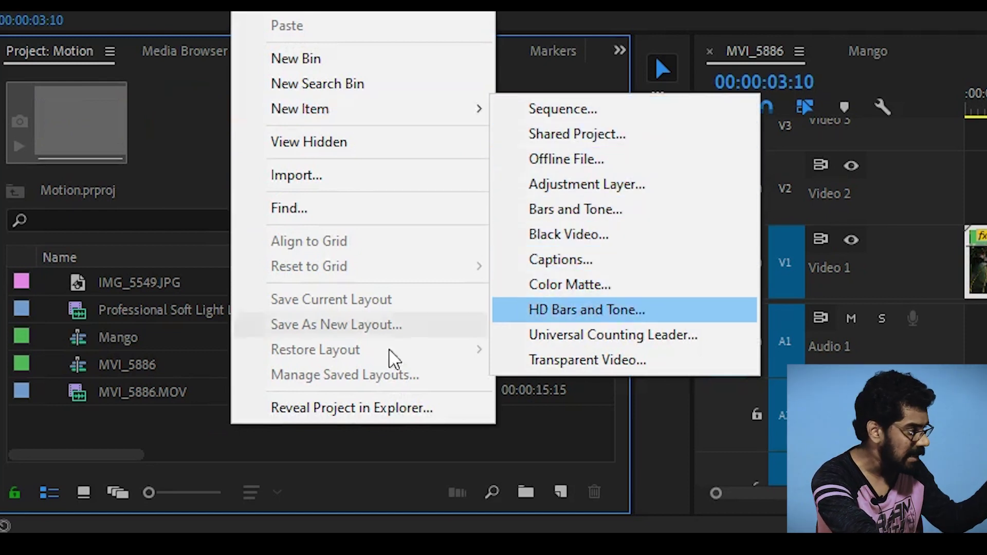
click(200, 441)
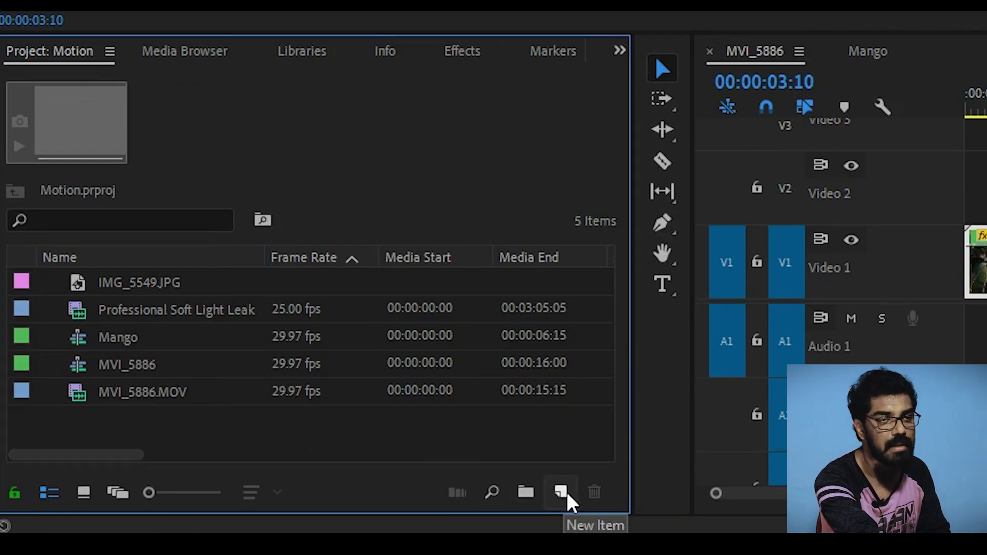
click(566, 498)
click(570, 385)
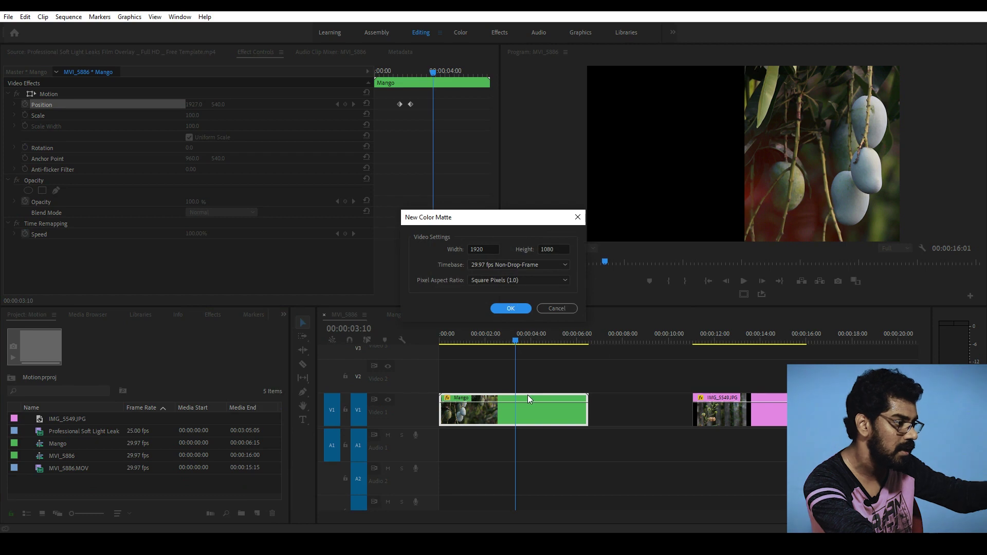
click(511, 308)
- Pick a dark, muted green as the matte colour
click(468, 307)
drag(469, 307, 482, 290)
drag(523, 259, 522, 269)
drag(456, 264, 449, 268)
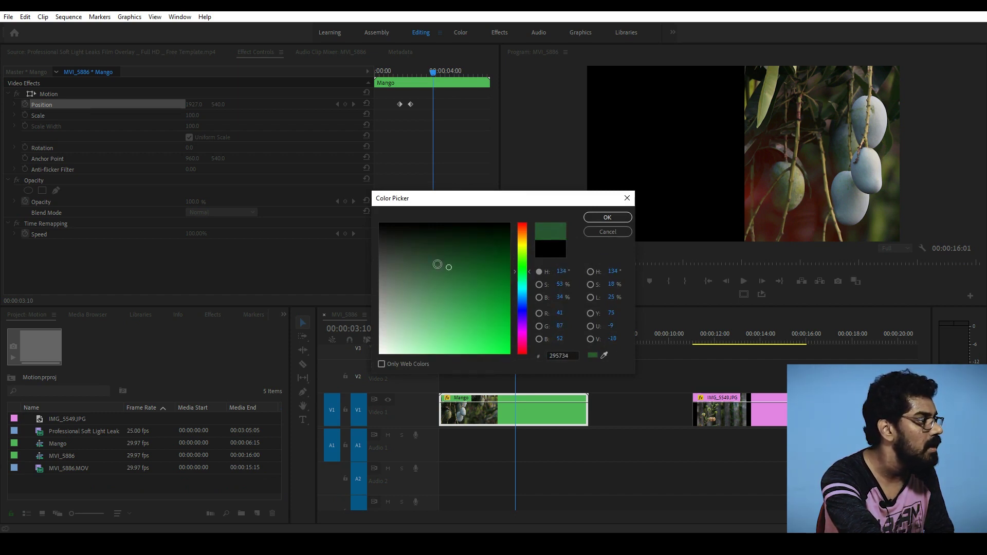
click(620, 220)
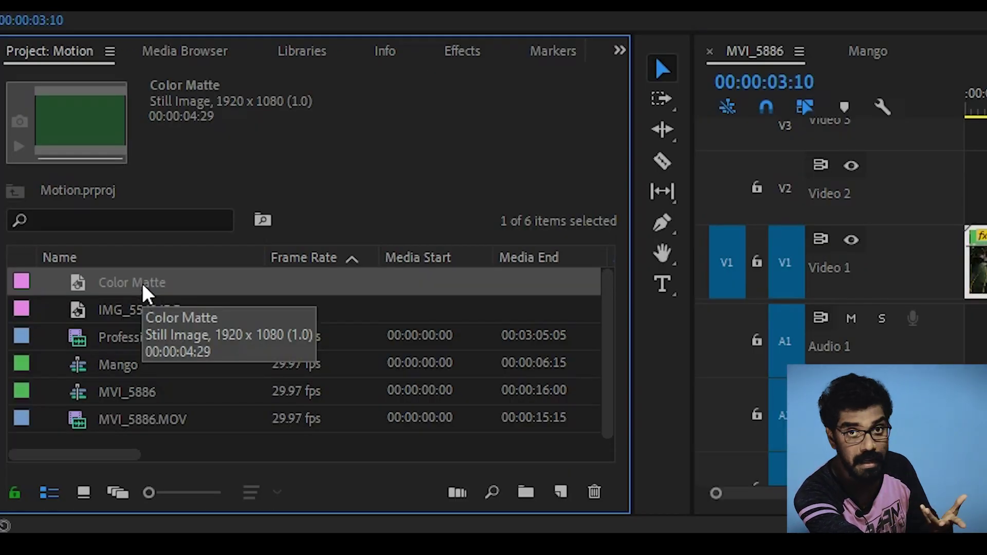
- Rename the matte to 'Green' and drag it into the sequence
click(143, 283)
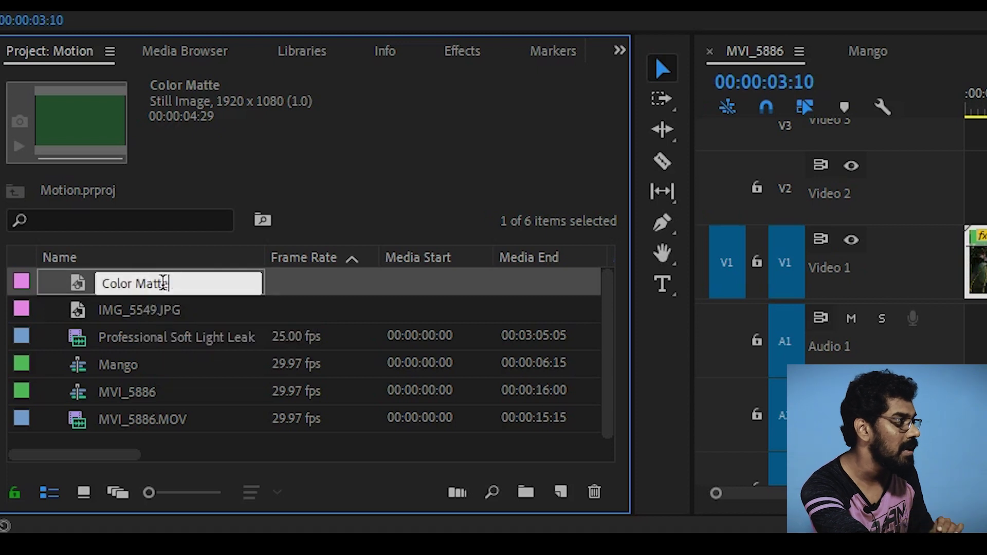
drag(189, 281, 1, 285)
text(Greemn)
key(Return)
mouse_move(74, 283)
mouse_down()
mouse_move(380, 425)
mouse_move(459, 362)
mouse_up()
- Move the Mango clip up to V2 and place the Green matte on V1, extended to Mango's end
drag(511, 338, 447, 338)
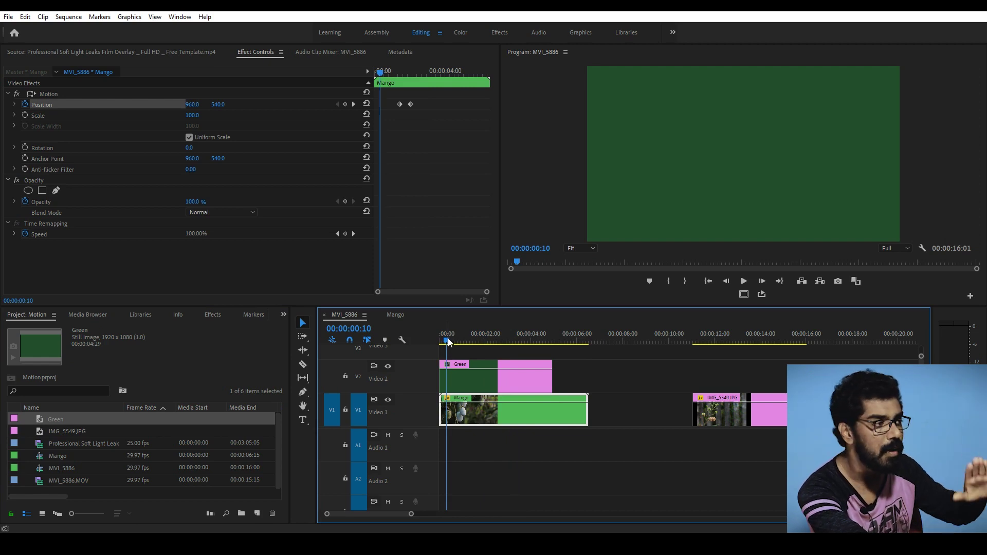
key(Delete)
drag(498, 397, 491, 366)
drag(451, 335, 506, 340)
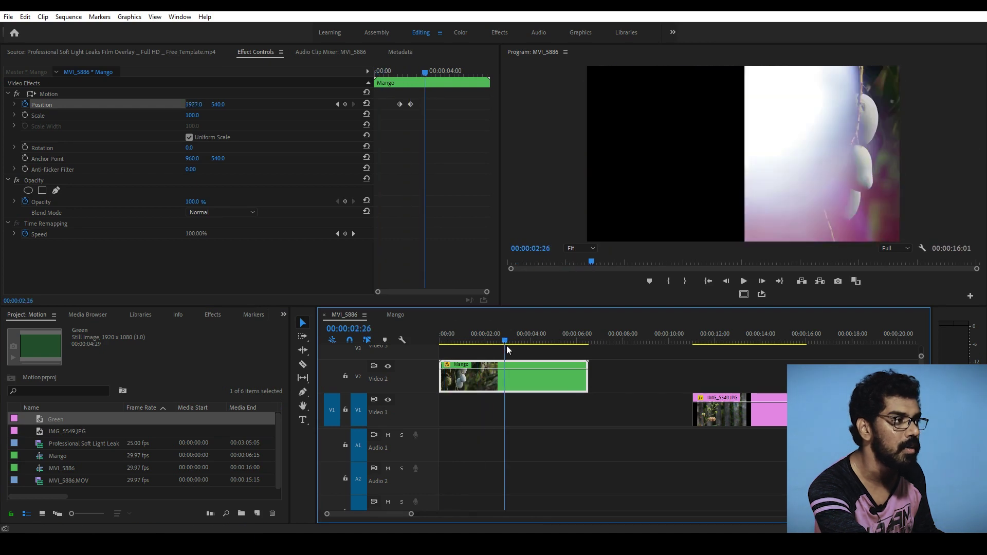
drag(57, 413, 521, 395)
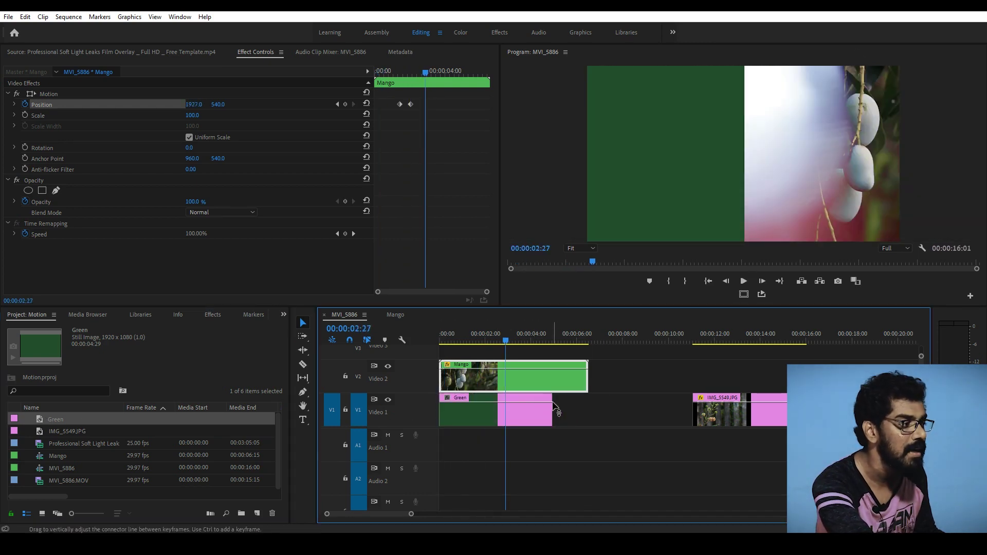
drag(552, 409, 588, 409)
- Play and scrub the sequence to check the green panel beside the sliding footage, stopping at 00:00:00:10
click(441, 339)
key(space)
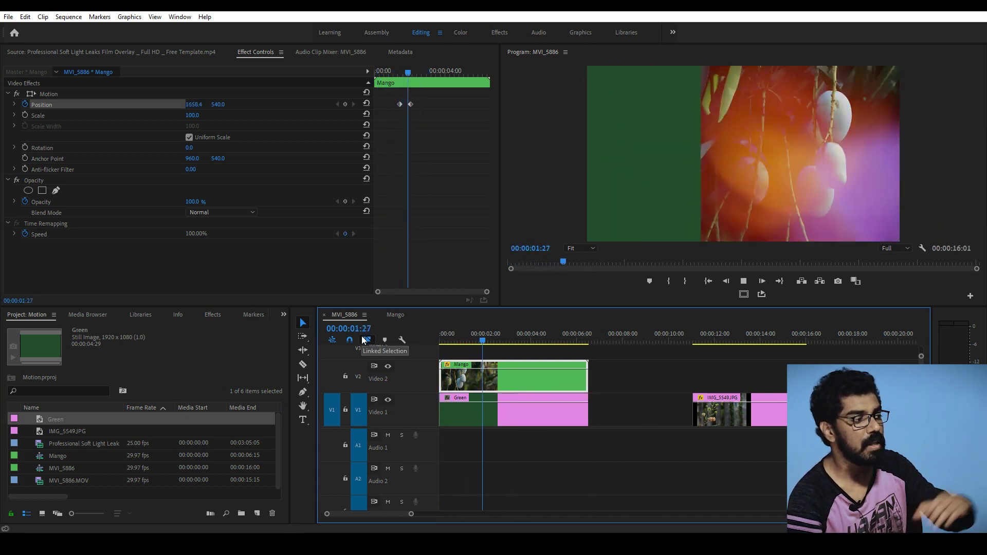
key(space)
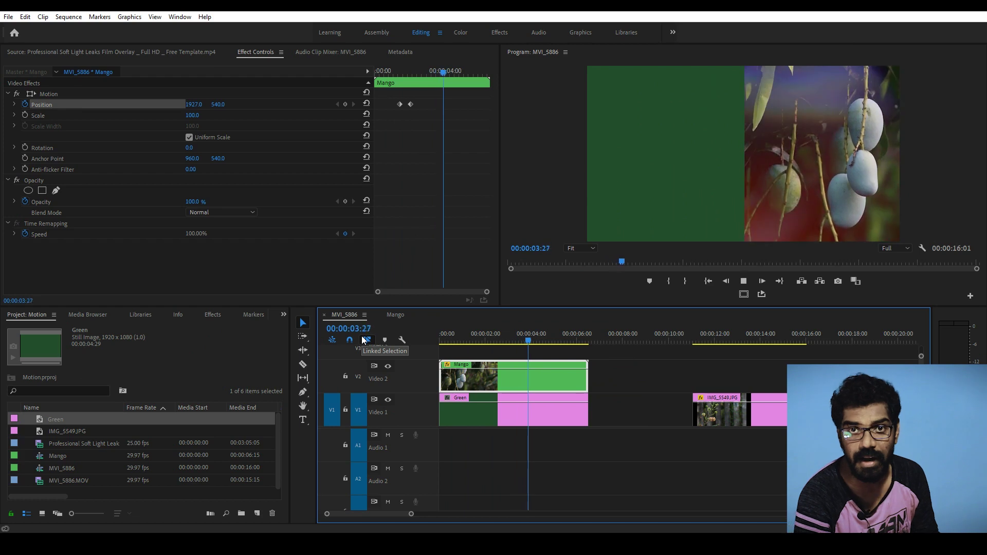
mouse_move(527, 341)
mouse_down()
mouse_move(460, 340)
mouse_move(516, 339)
mouse_up()
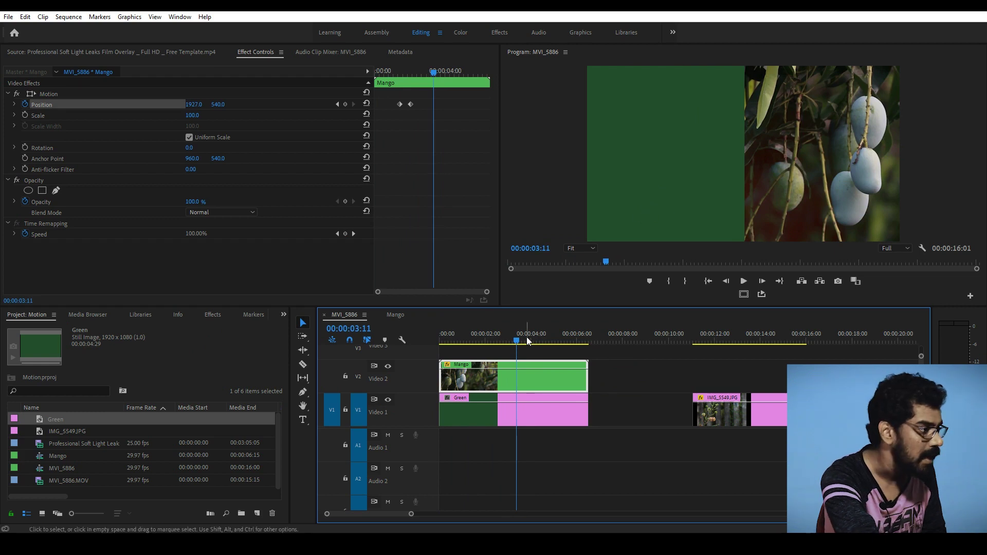
drag(526, 340, 499, 341)
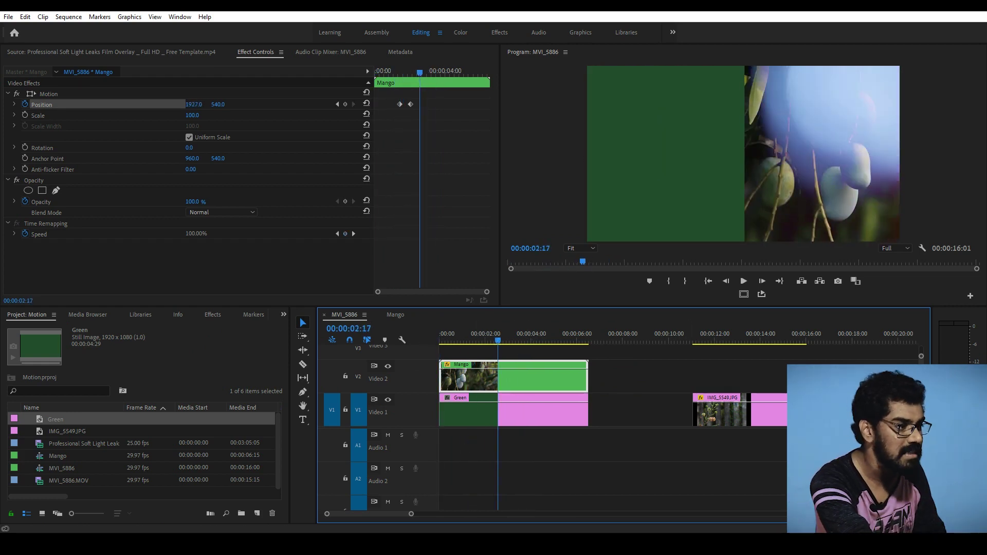
mouse_move(515, 342)
mouse_down()
mouse_move(423, 352)
mouse_move(507, 351)
mouse_up()
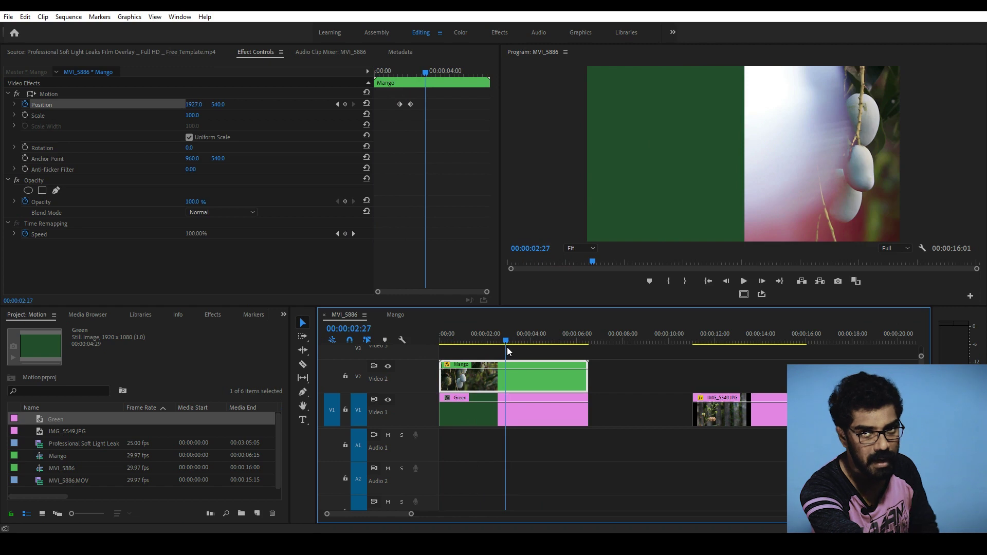
key(Left)
key(Left)
key(Left)
click(448, 347)
click(279, 439)
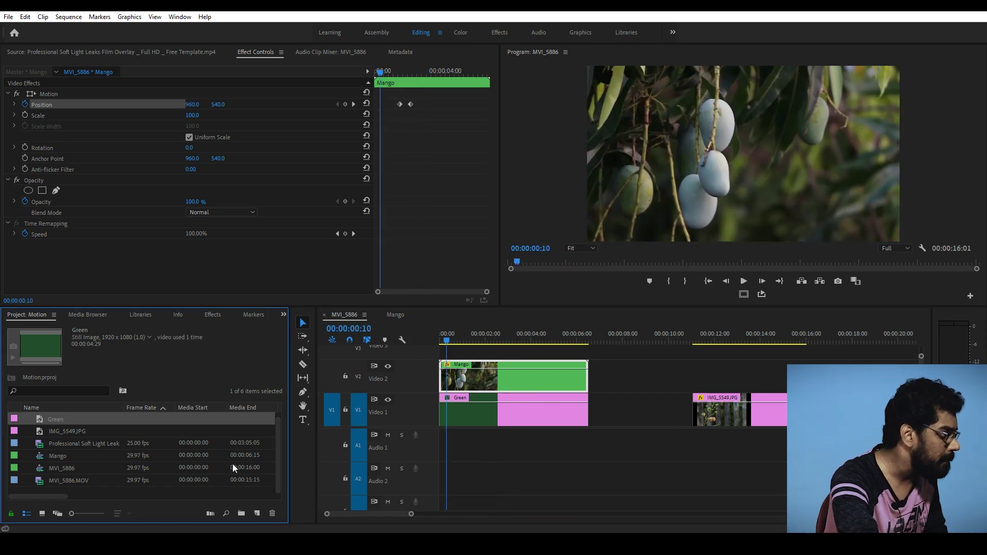
click(304, 419)
- Add a 'Raw Mango' title, enlarge it about 2.7 times and move it left over the green area
click(658, 164)
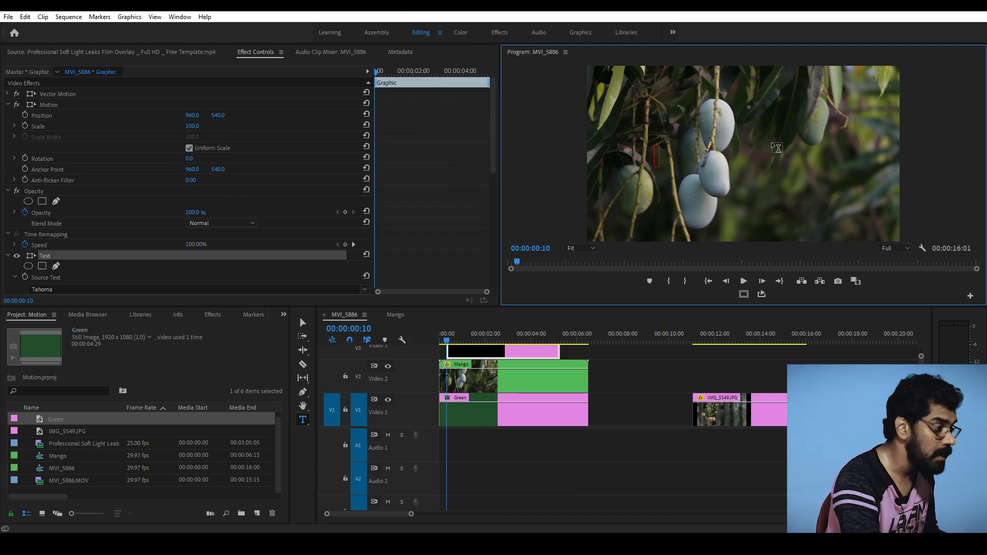
text(R)
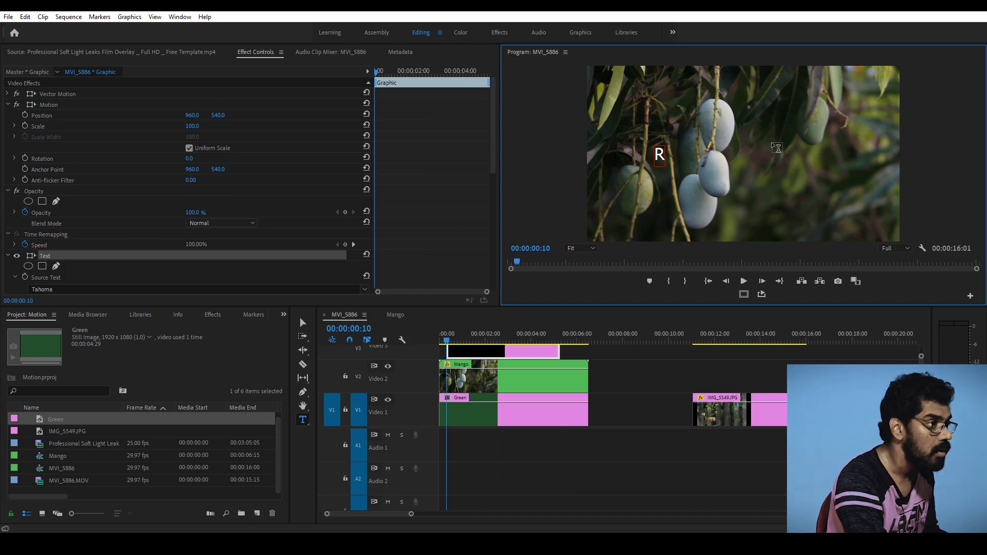
text(aw)
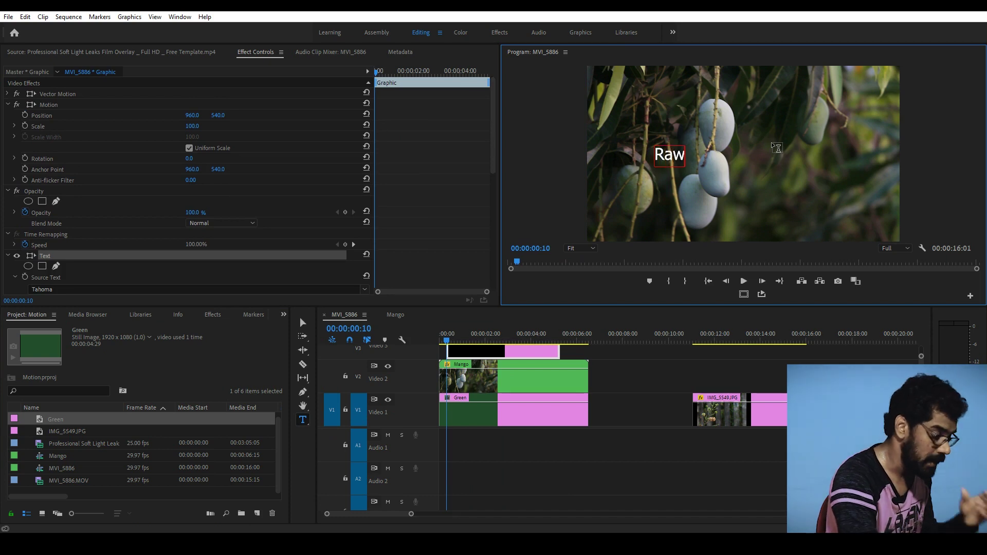
text( Mango)
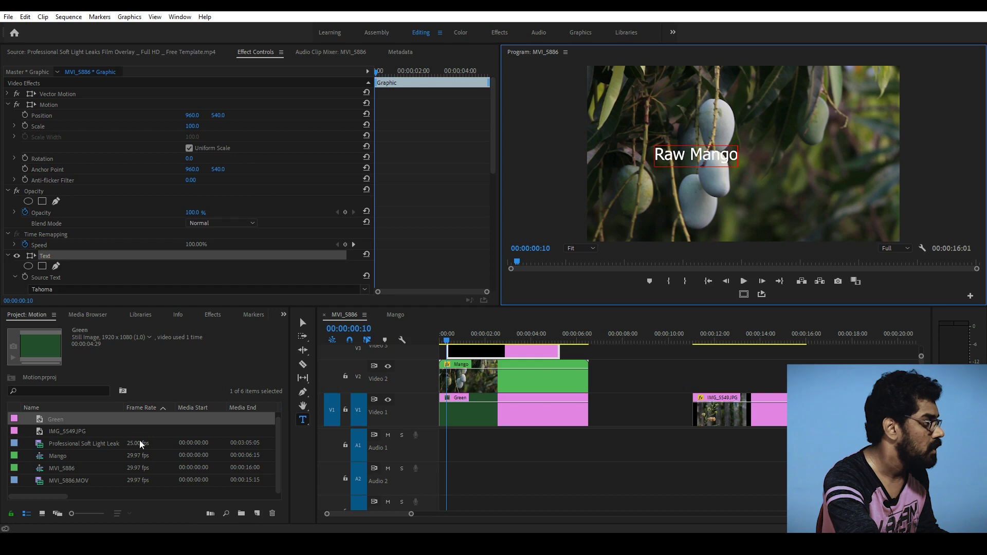
click(303, 322)
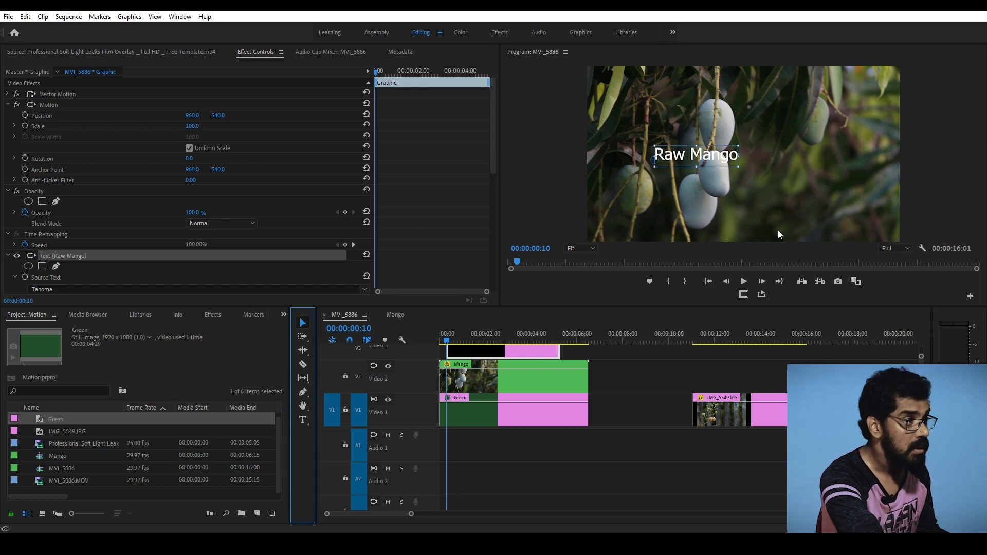
drag(738, 166, 781, 199)
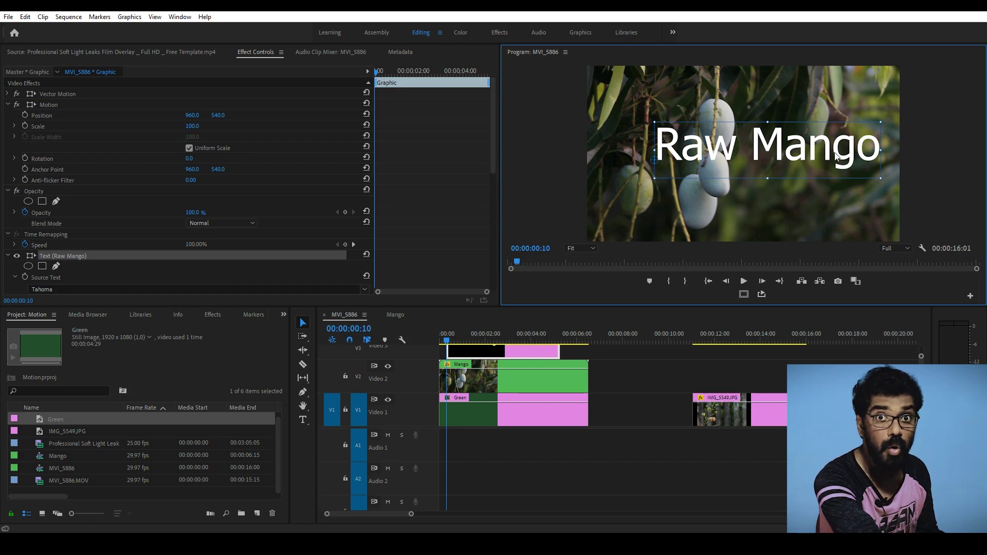
drag(833, 159, 728, 156)
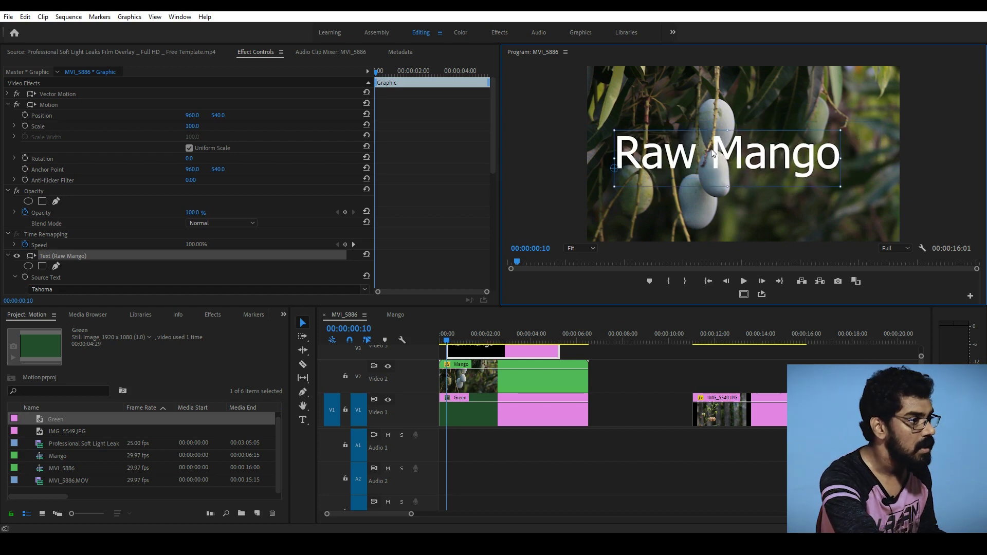
- Break the title into two lines, 'Raw' above 'Mango'
double_click(712, 153)
click(712, 145)
key(Return)
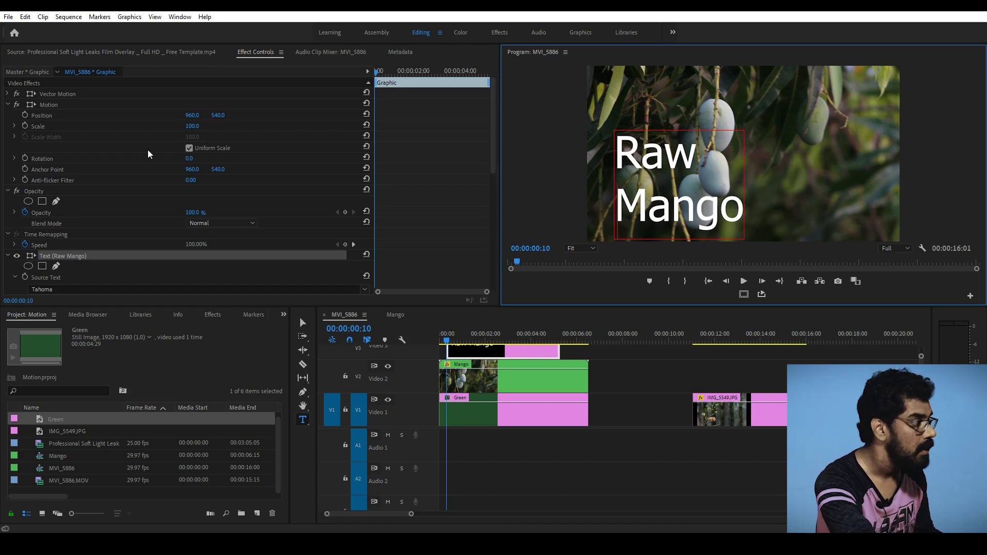
click(496, 340)
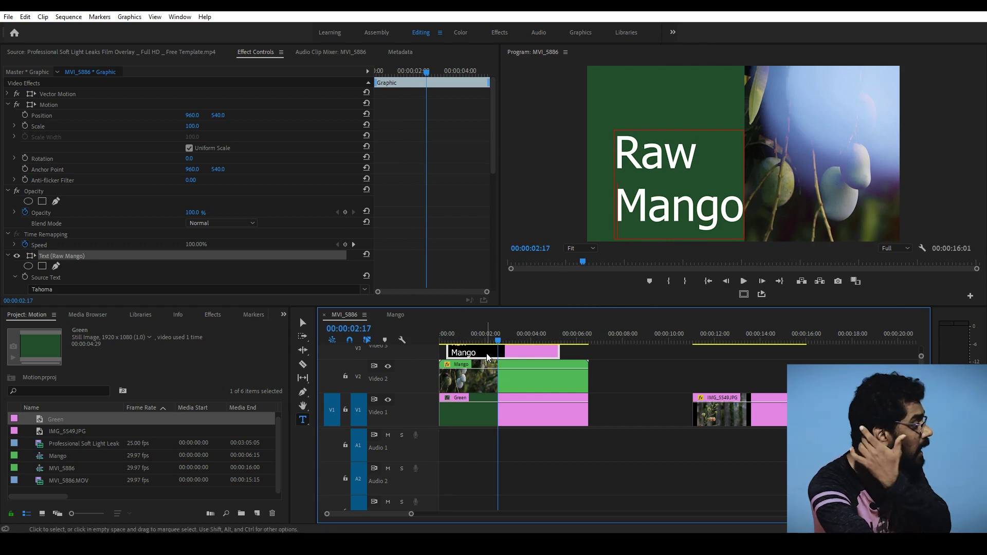
click(492, 144)
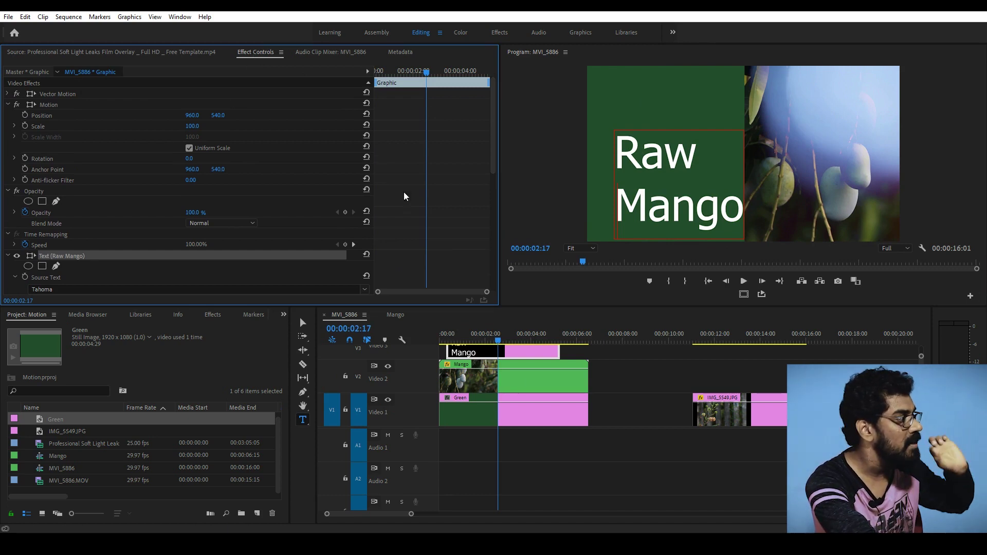
- Change the title font to Bauhaus 93
drag(494, 150, 492, 223)
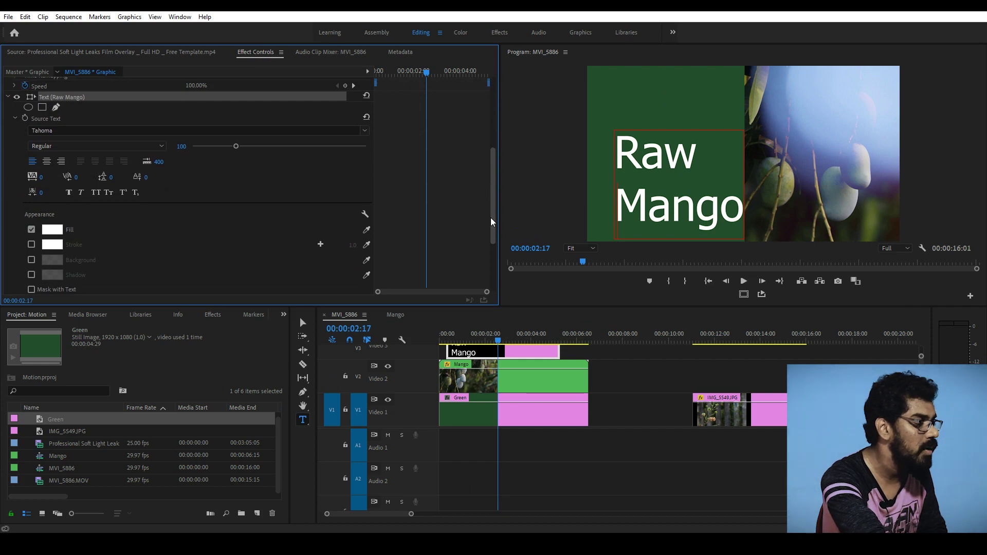
drag(493, 169, 493, 157)
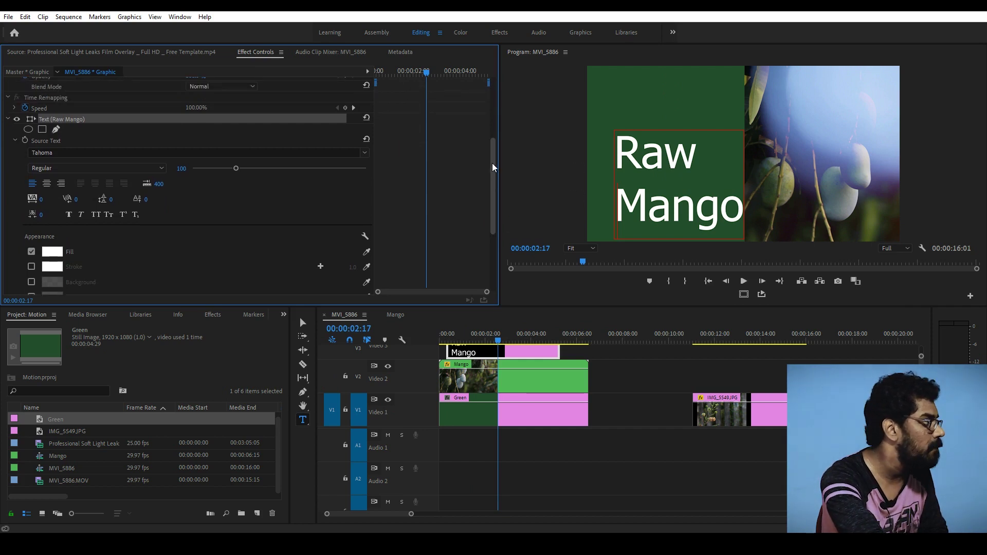
click(363, 162)
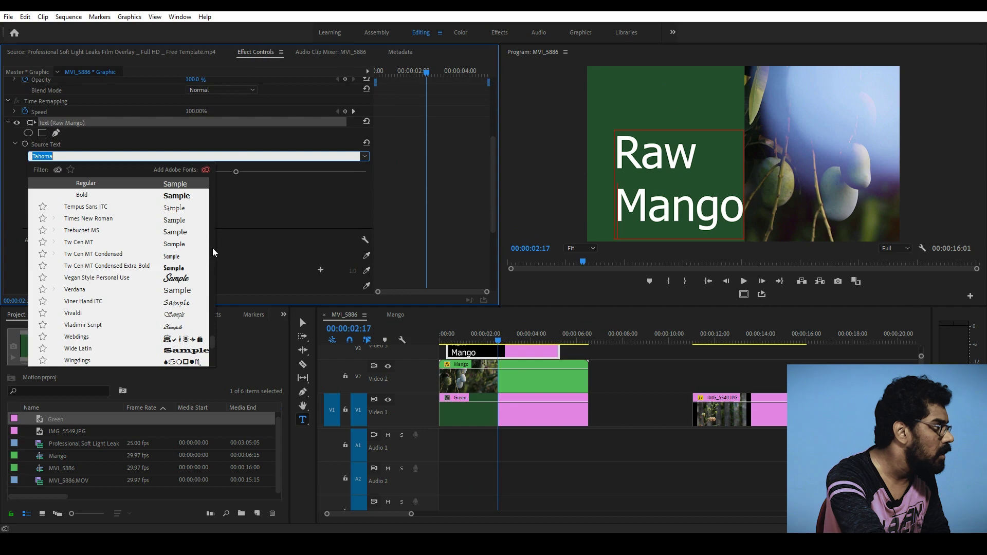
drag(212, 340, 209, 235)
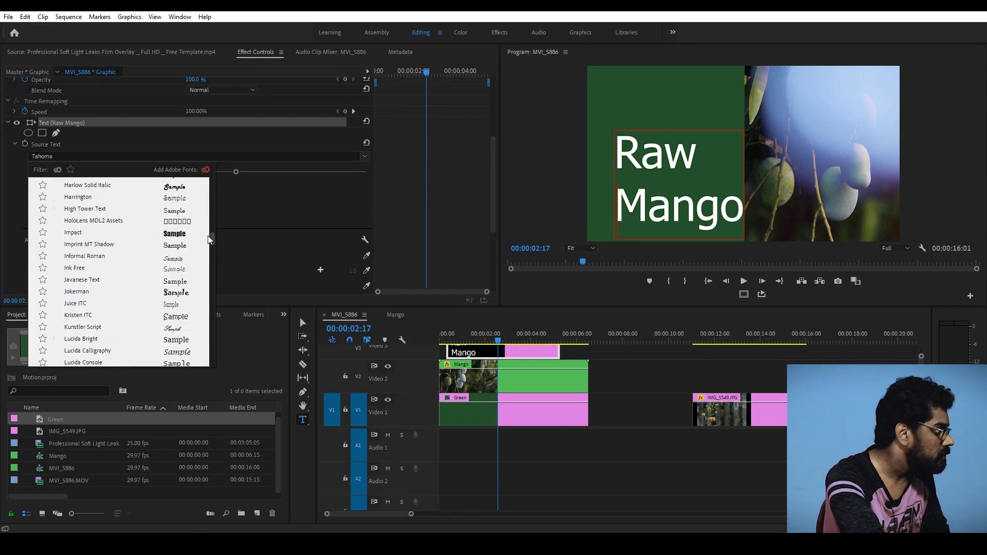
drag(209, 236, 210, 235)
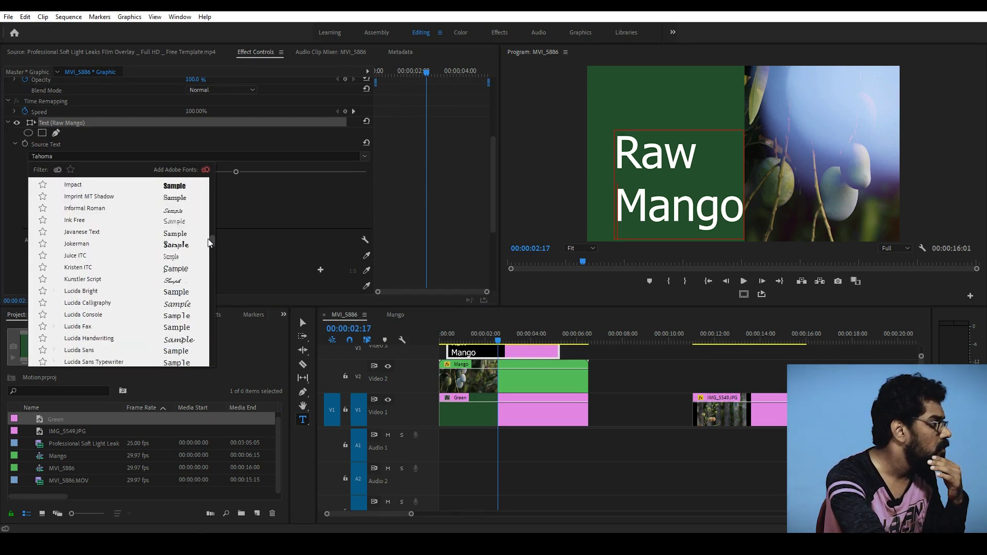
click(187, 257)
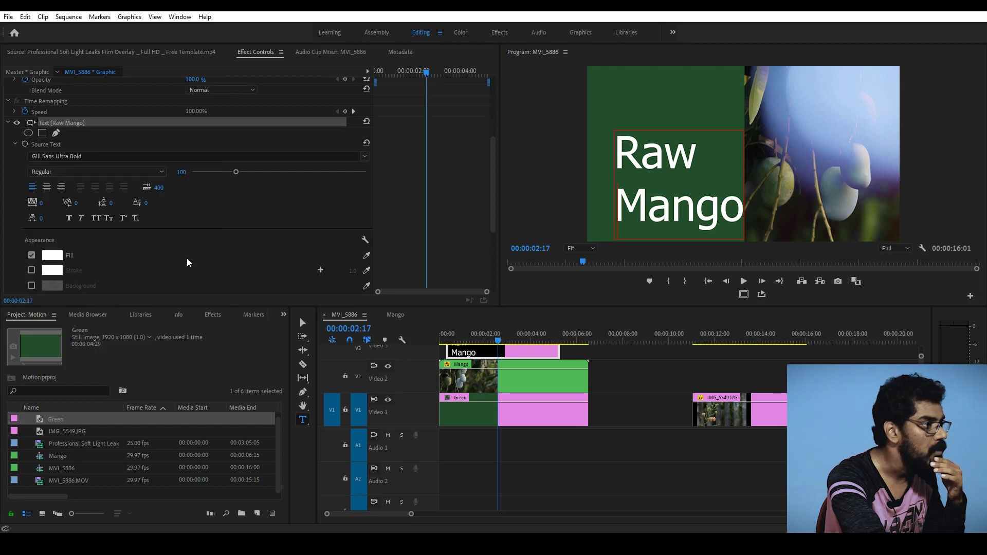
click(557, 150)
- Make 'Raw' much larger, shrink 'Mango' to 67, and right-align the lines
mouse_move(236, 172)
mouse_down()
mouse_move(276, 174)
mouse_move(267, 173)
mouse_up()
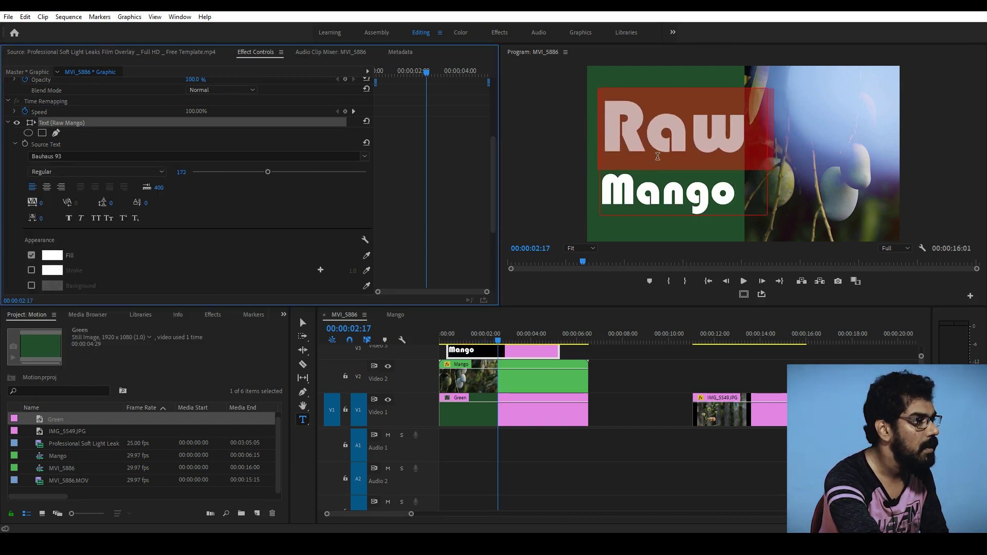
drag(602, 192, 747, 198)
drag(236, 172, 221, 173)
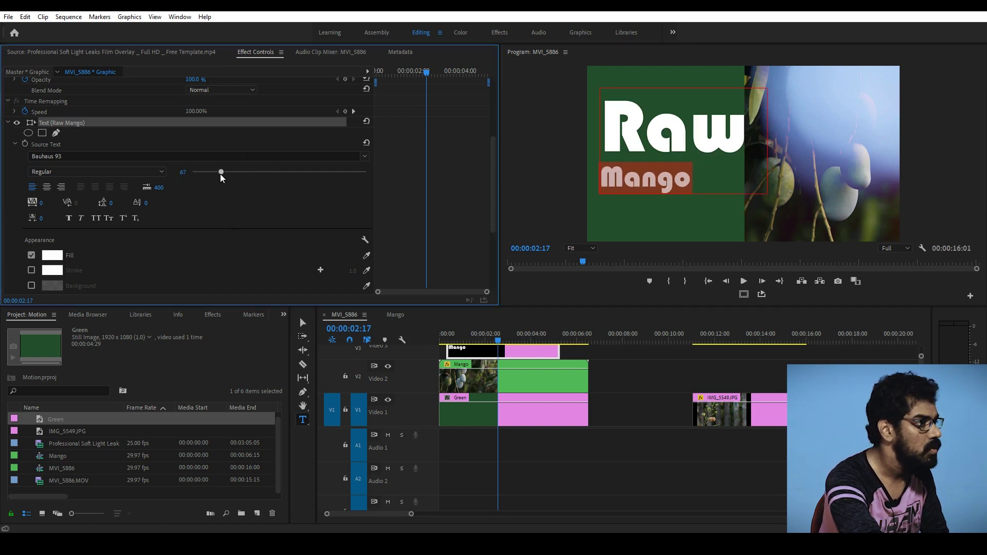
click(699, 197)
click(71, 185)
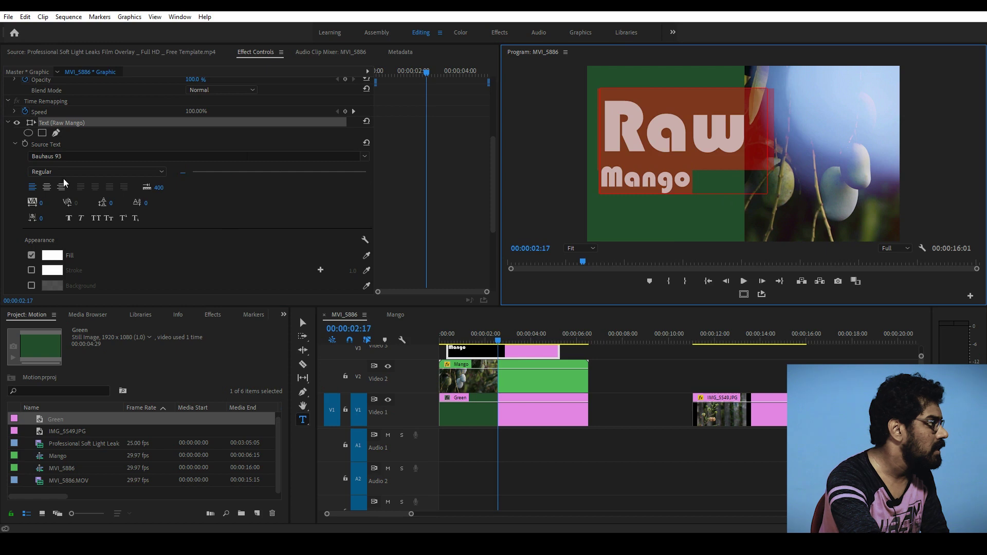
click(62, 187)
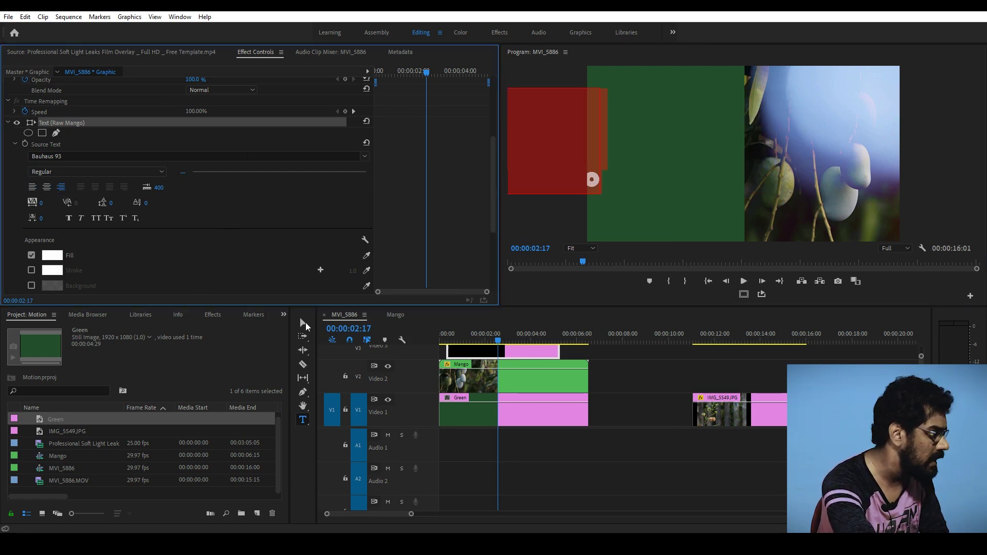
- Move the title to the centre of the green area
click(303, 322)
drag(550, 166, 700, 160)
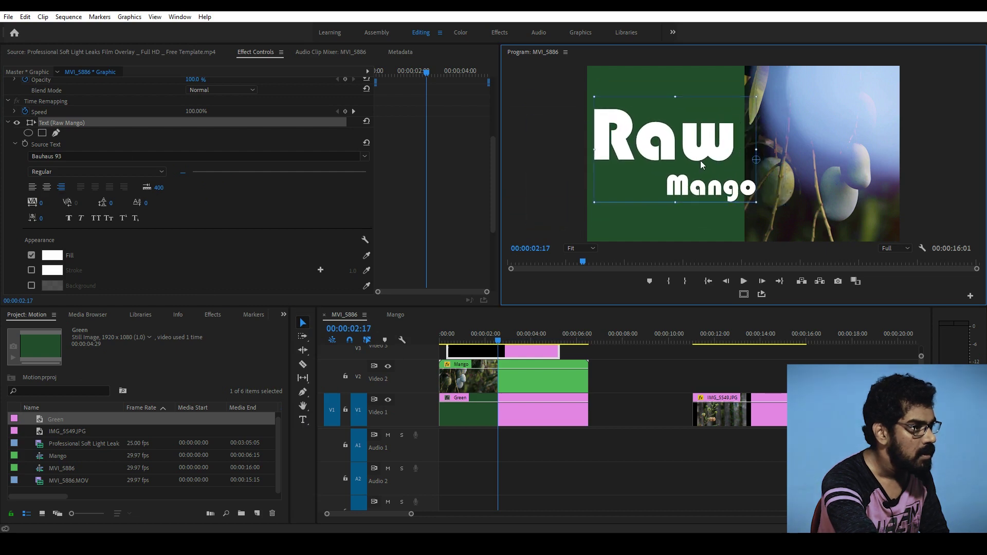
drag(300, 309, 301, 345)
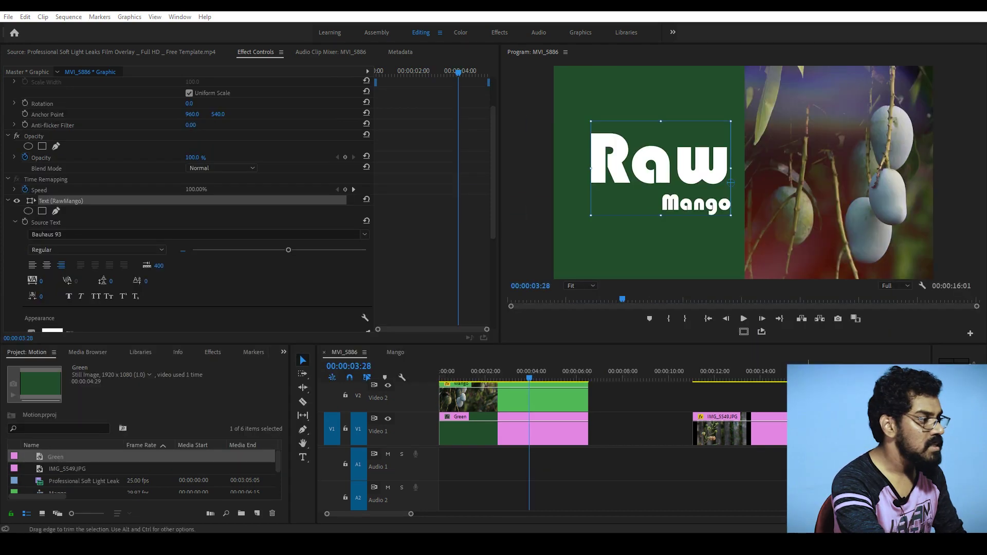
- At 00:00:03:21, select the word 'Raw' with the Type tool and adjust its font size
click(536, 377)
drag(541, 376, 524, 377)
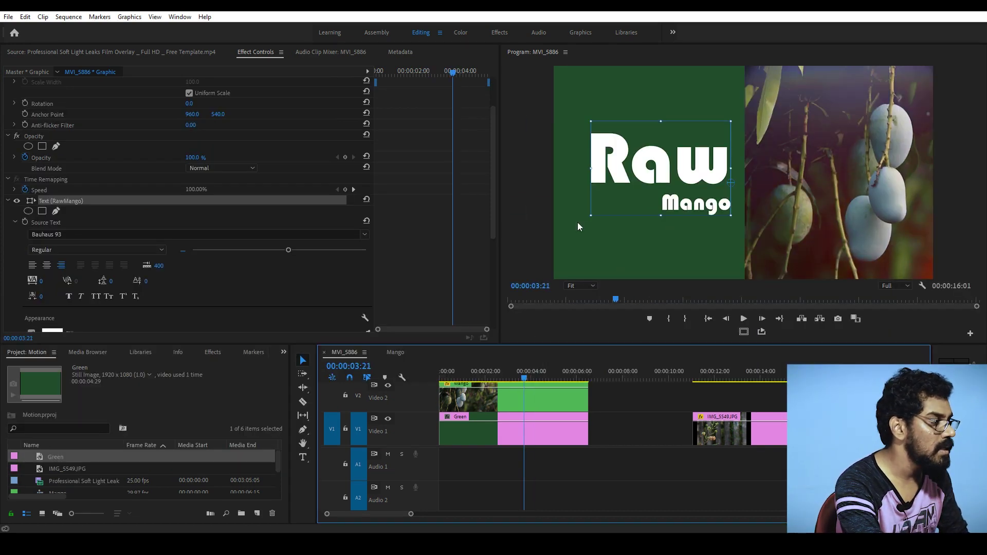
click(591, 173)
key(t)
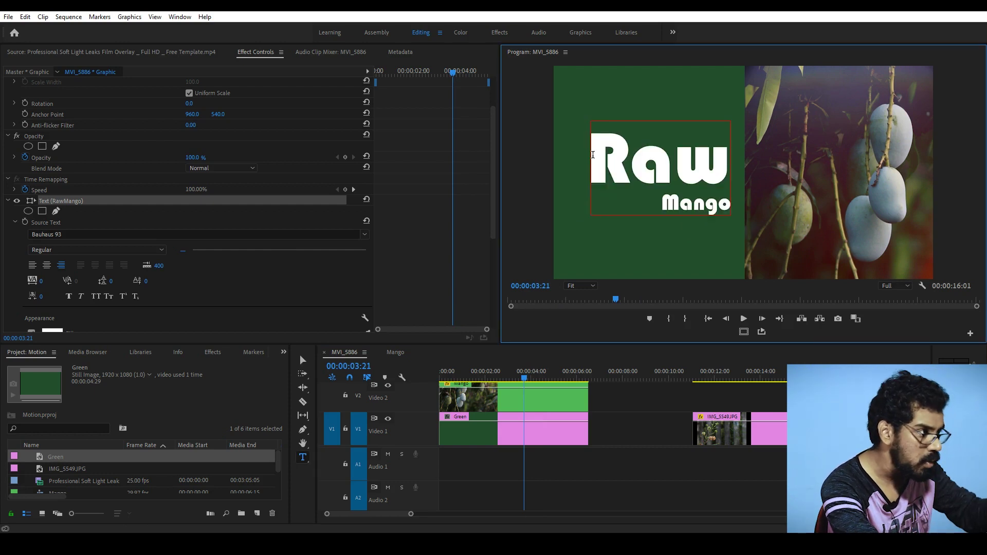
drag(591, 155, 626, 164)
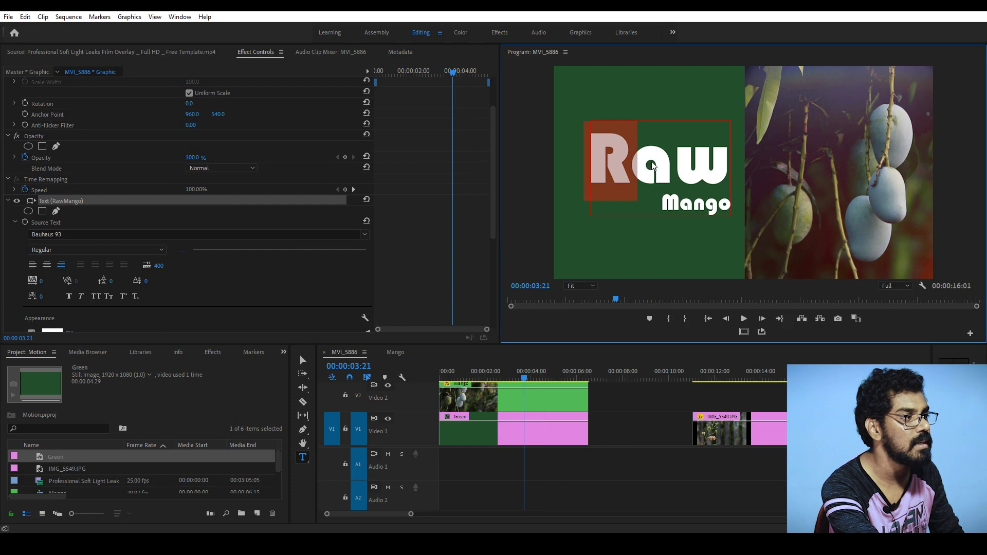
click(603, 155)
double_click(598, 158)
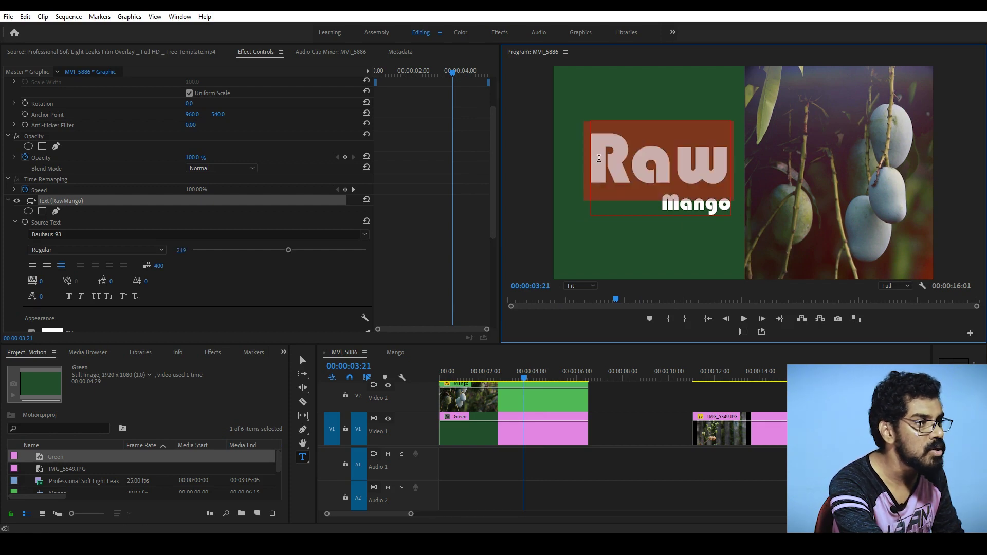
click(597, 157)
drag(689, 163, 722, 163)
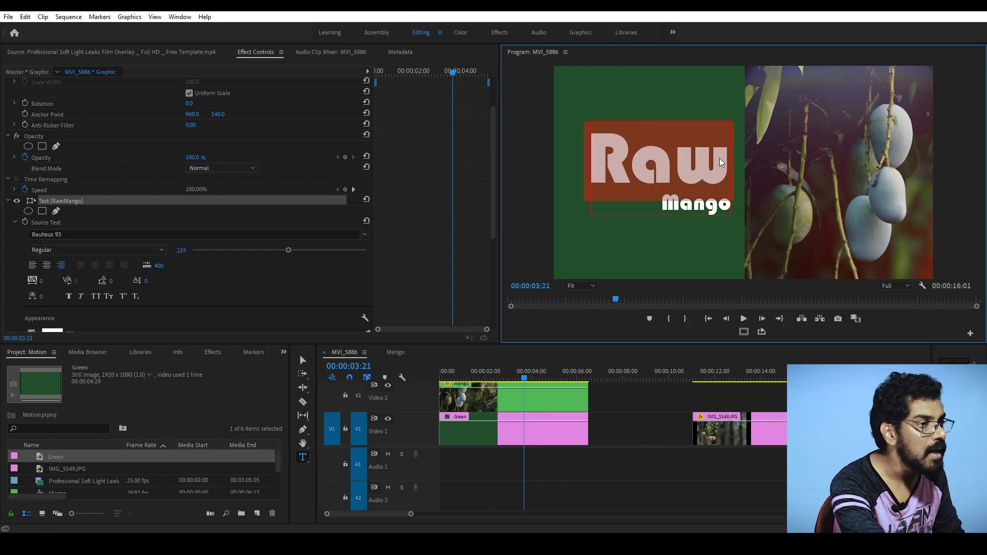
click(725, 159)
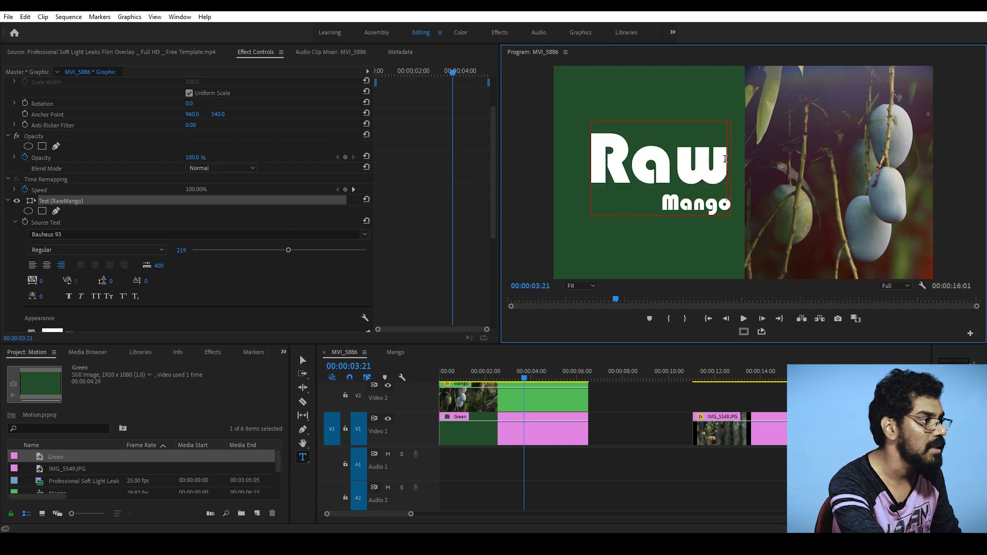
double_click(695, 163)
drag(288, 250, 288, 251)
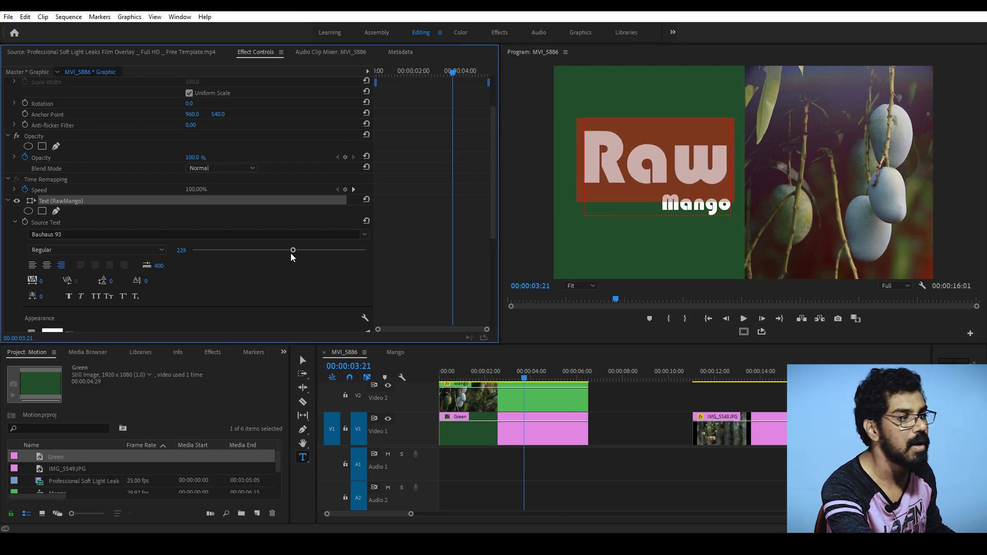
- Shrink 'Mango' to 59 and tighten the leading to -14 so it sits under 'Raw'
double_click(669, 200)
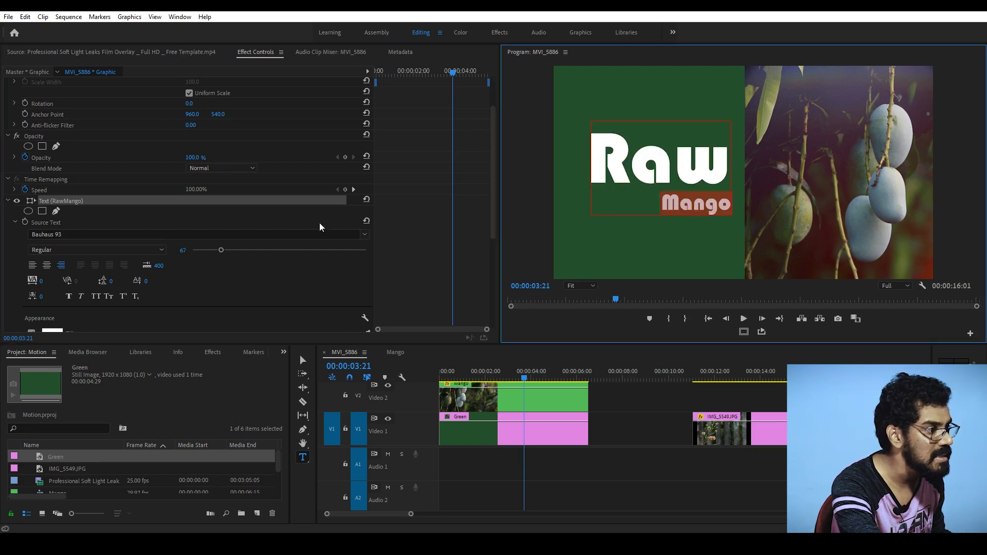
drag(225, 250, 217, 250)
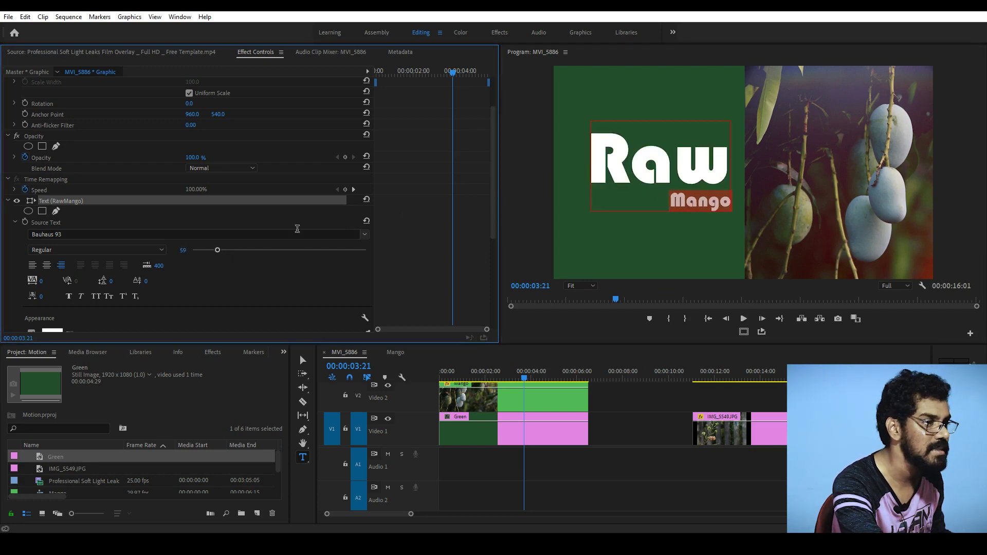
click(604, 159)
double_click(604, 160)
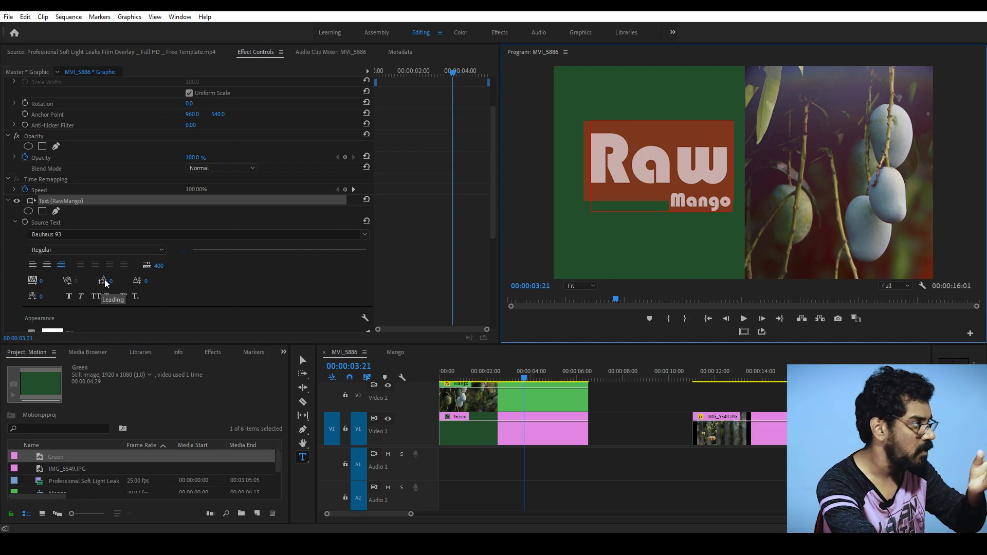
drag(109, 283, 74, 281)
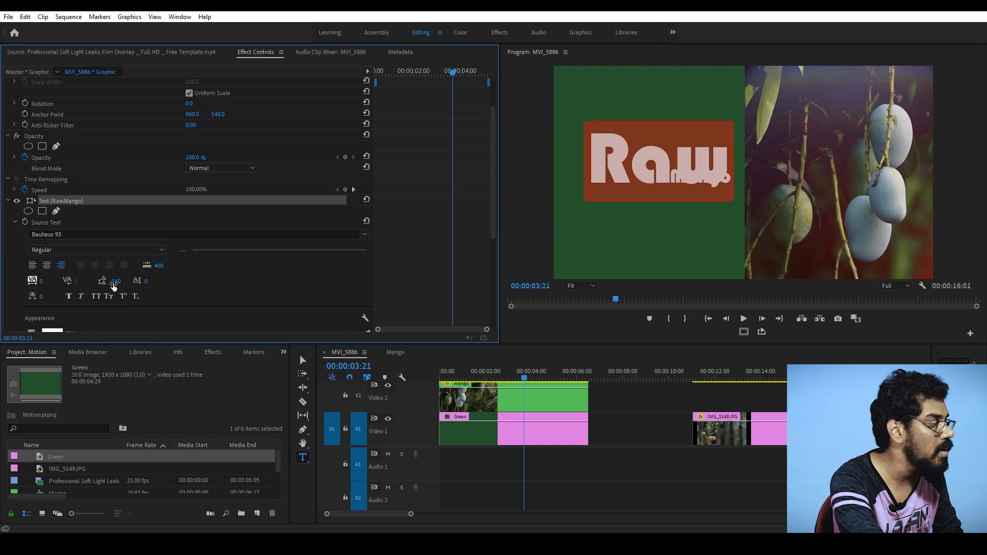
drag(114, 281, 133, 281)
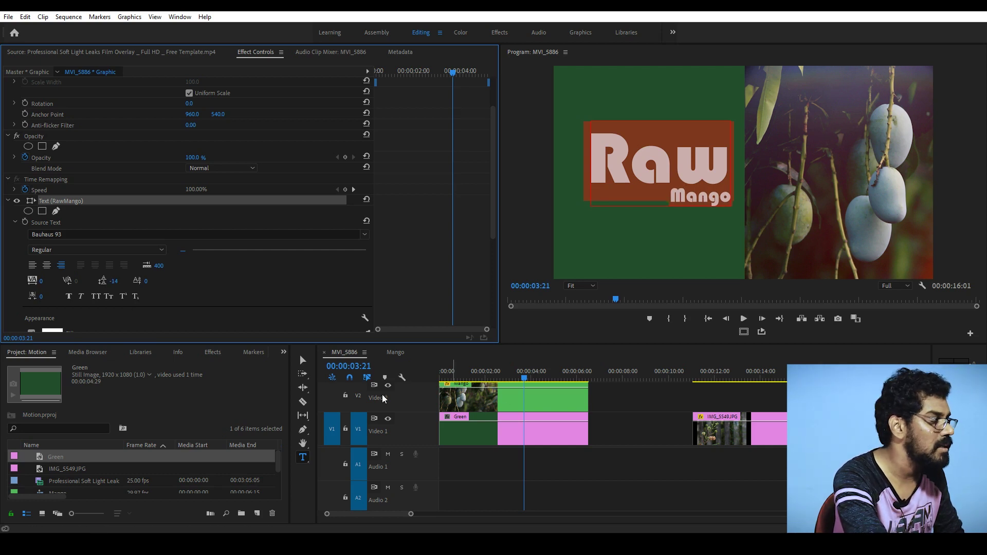
click(304, 363)
- With safe margins shown, nudge the title slightly down and right, then select the Green clip
click(303, 362)
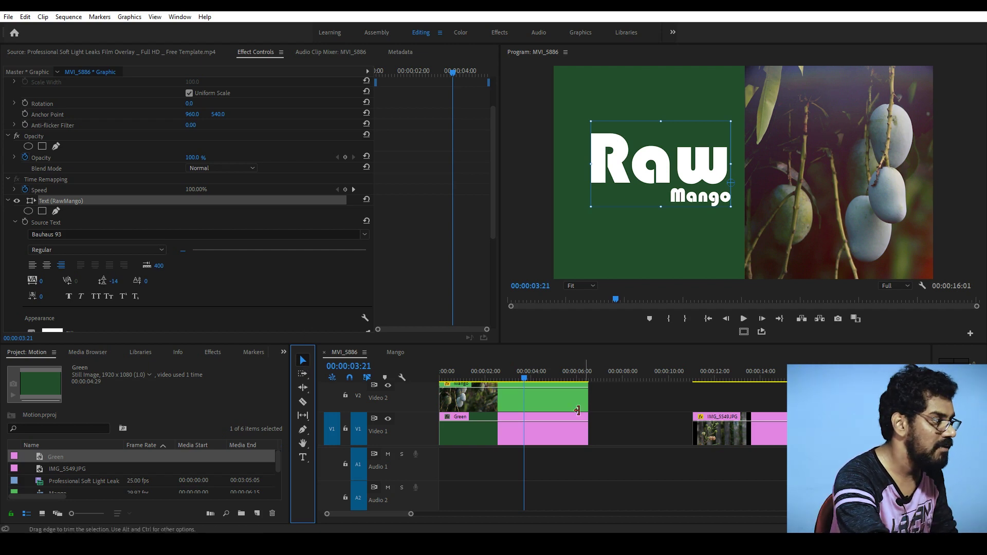
click(618, 390)
click(691, 180)
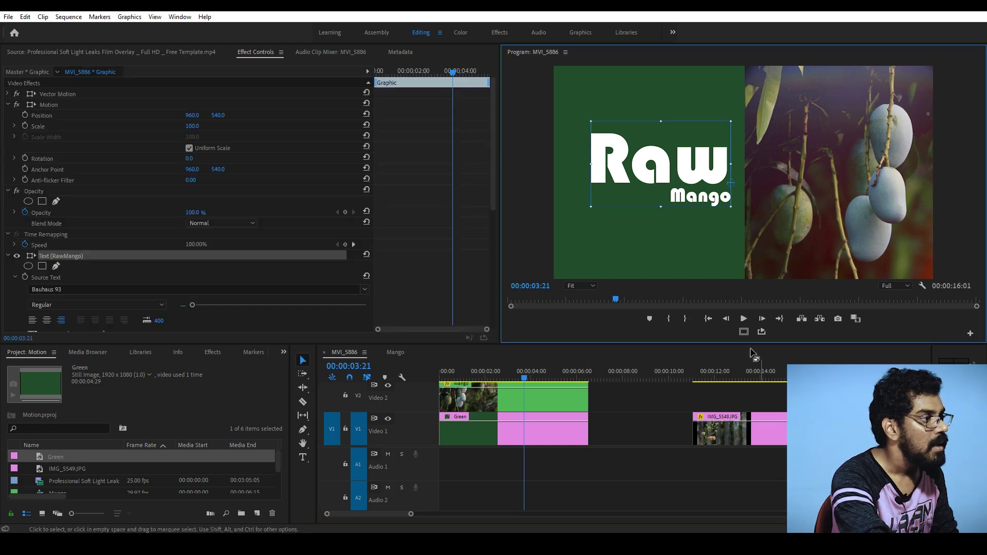
click(743, 332)
drag(659, 172, 660, 181)
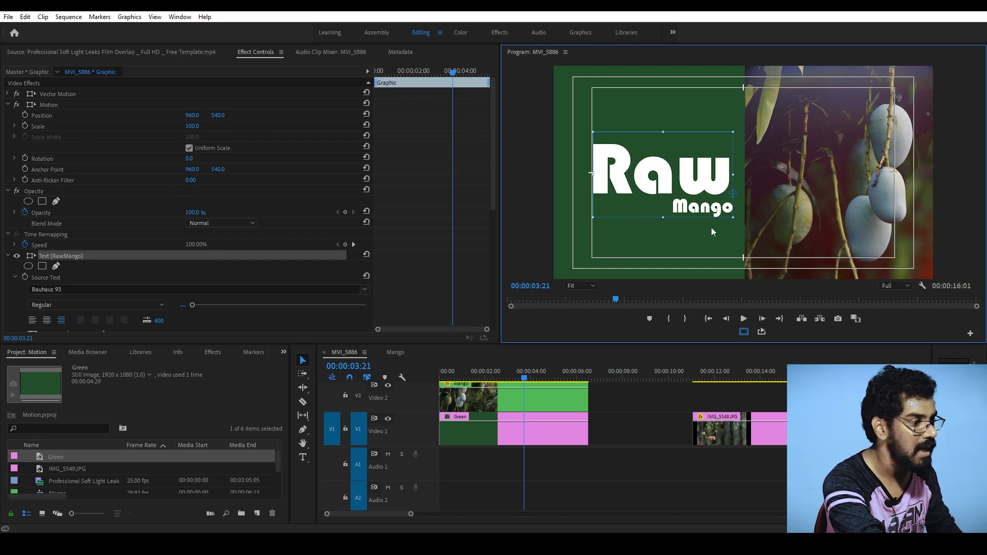
click(746, 335)
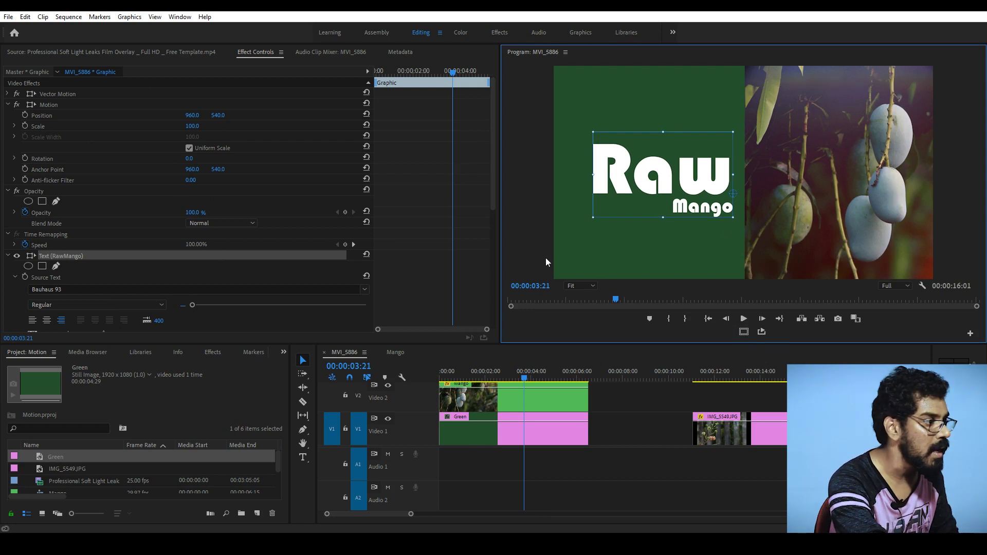
click(467, 432)
click(482, 377)
- Start the RawMango clip on V3 at zero and extend its out point to the Mango clip's end
key(Home)
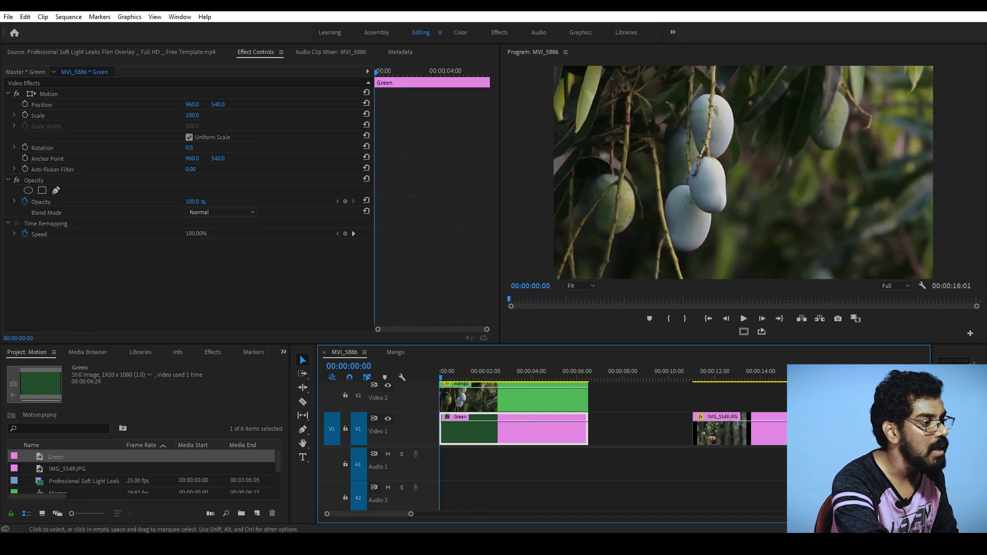
scroll(514, 411, up, 1)
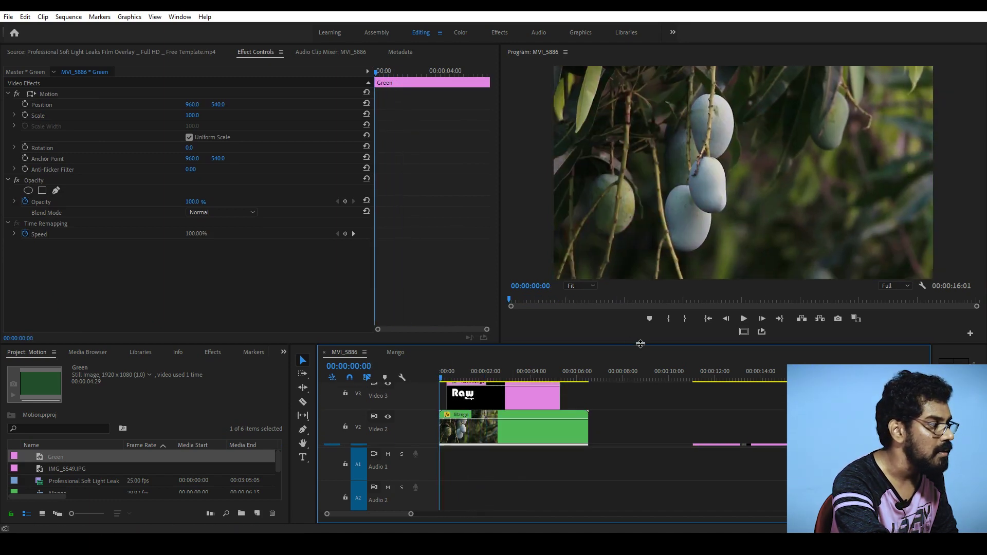
drag(640, 343, 639, 324)
click(464, 352)
click(442, 354)
drag(474, 383, 491, 369)
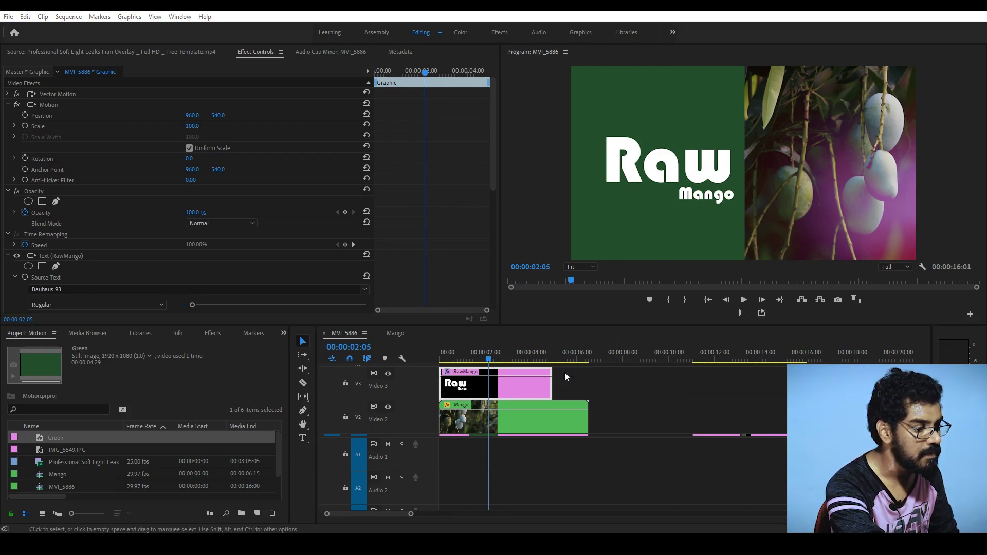
drag(489, 360, 489, 360)
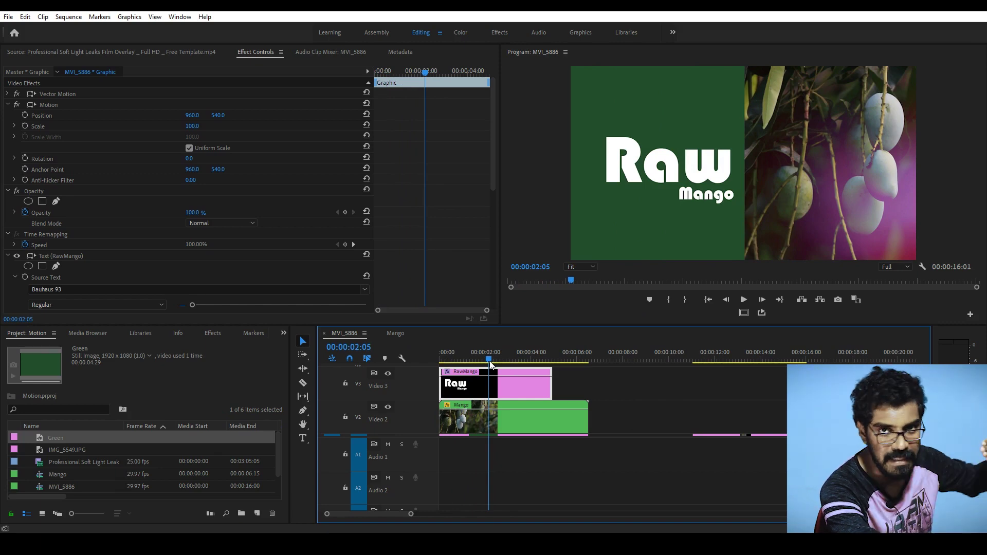
mouse_move(489, 360)
mouse_down()
mouse_move(449, 365)
mouse_move(522, 360)
mouse_move(587, 377)
mouse_up()
mouse_move(524, 354)
mouse_down()
mouse_move(441, 355)
mouse_move(507, 369)
mouse_move(411, 365)
mouse_up()
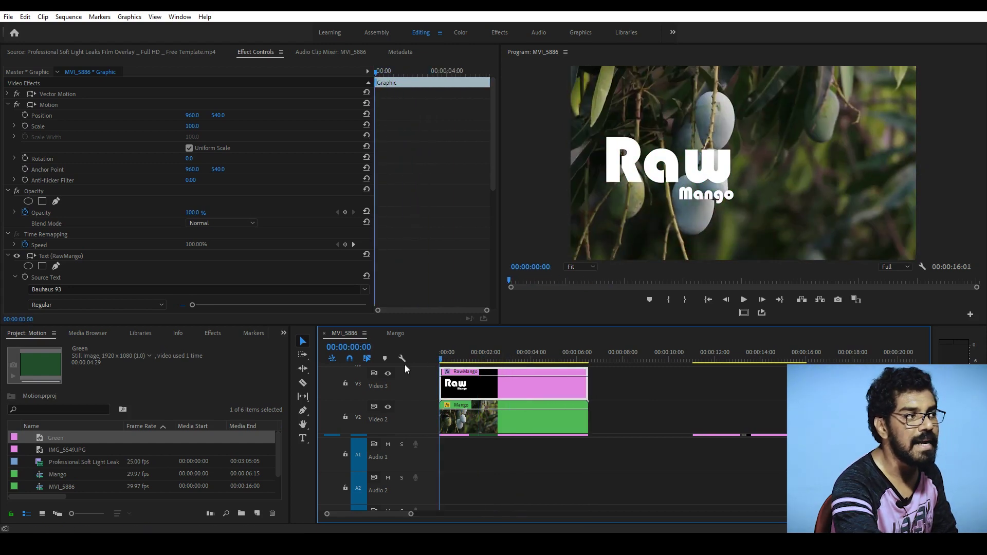
drag(442, 354, 408, 355)
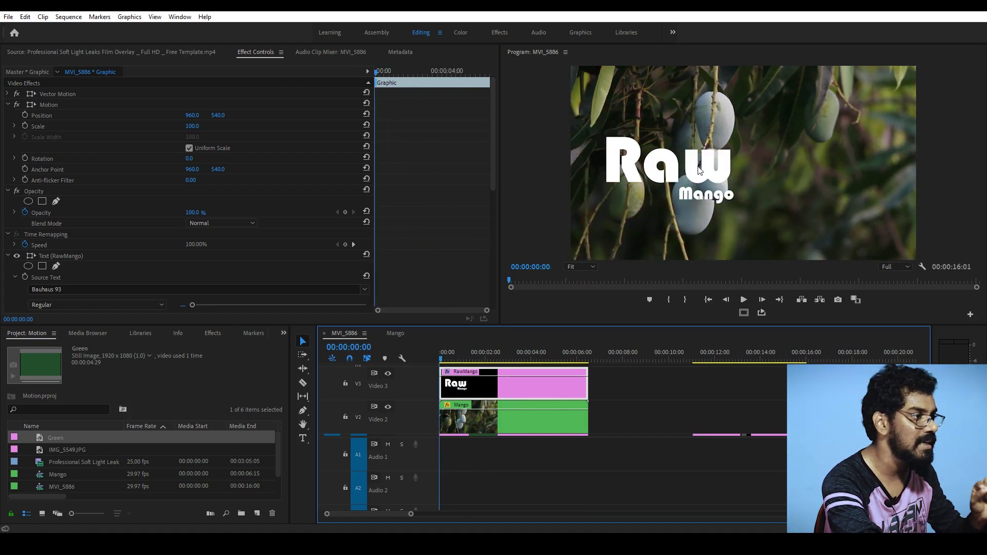
- Keyframe the title's Position to slide from X 960 on the right at 0:00 to X 62
click(668, 165)
click(743, 312)
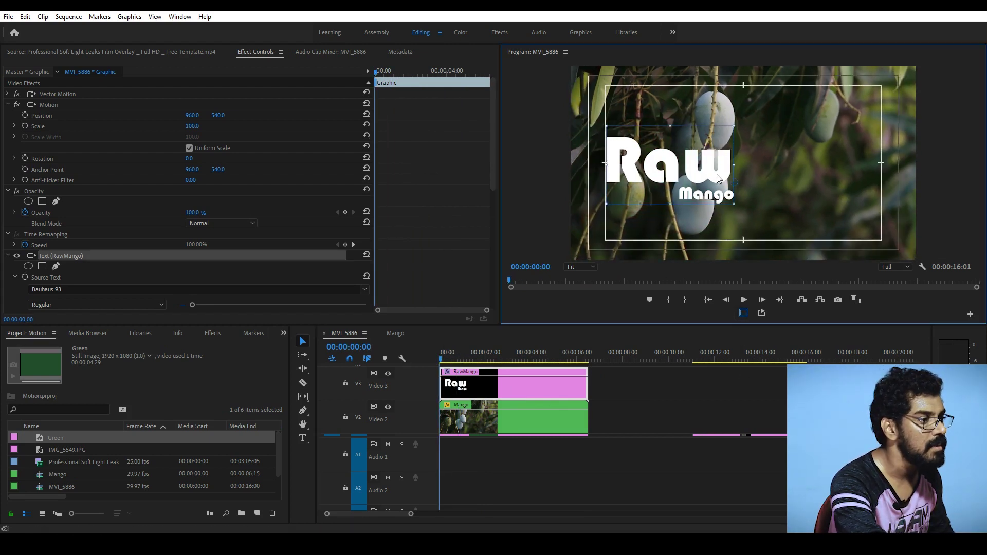
drag(718, 179, 881, 182)
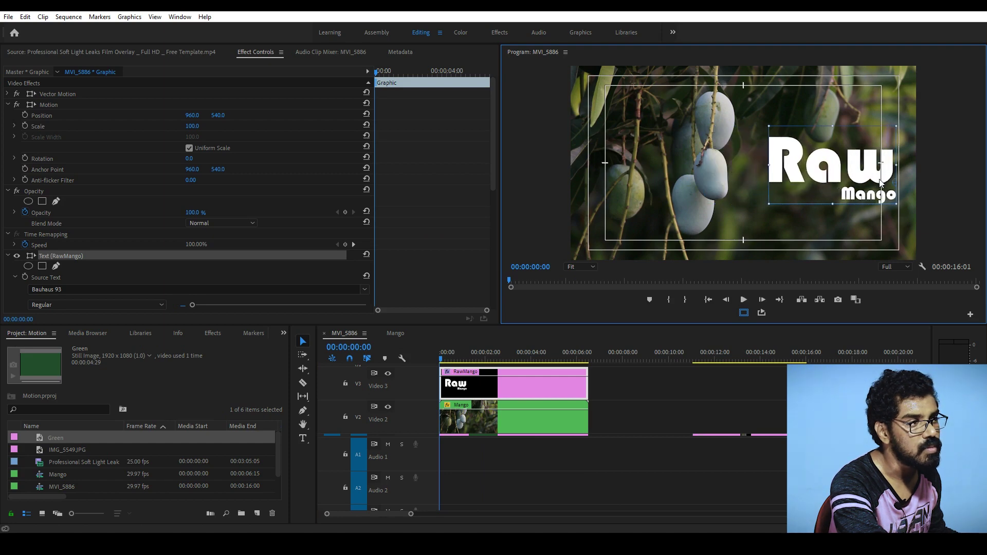
drag(880, 183, 882, 182)
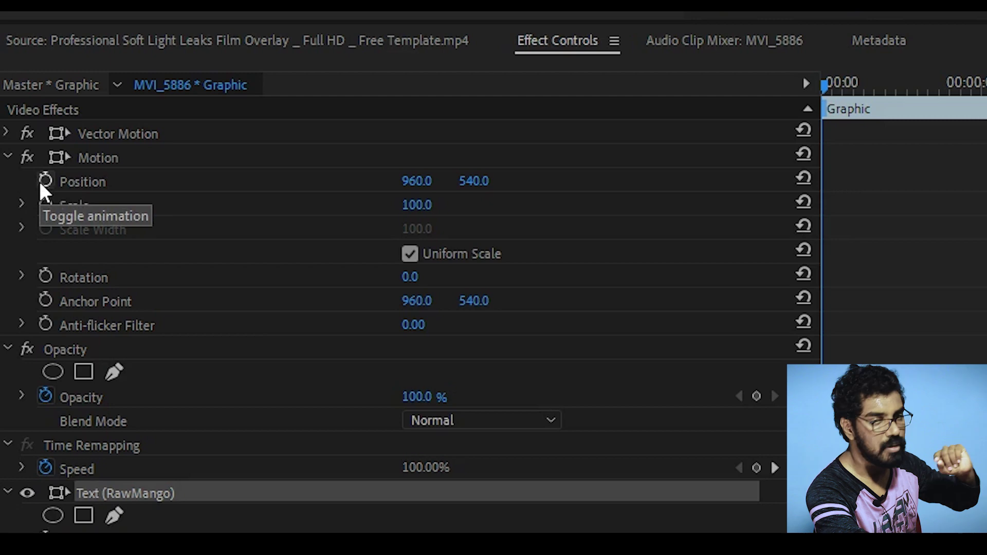
click(41, 183)
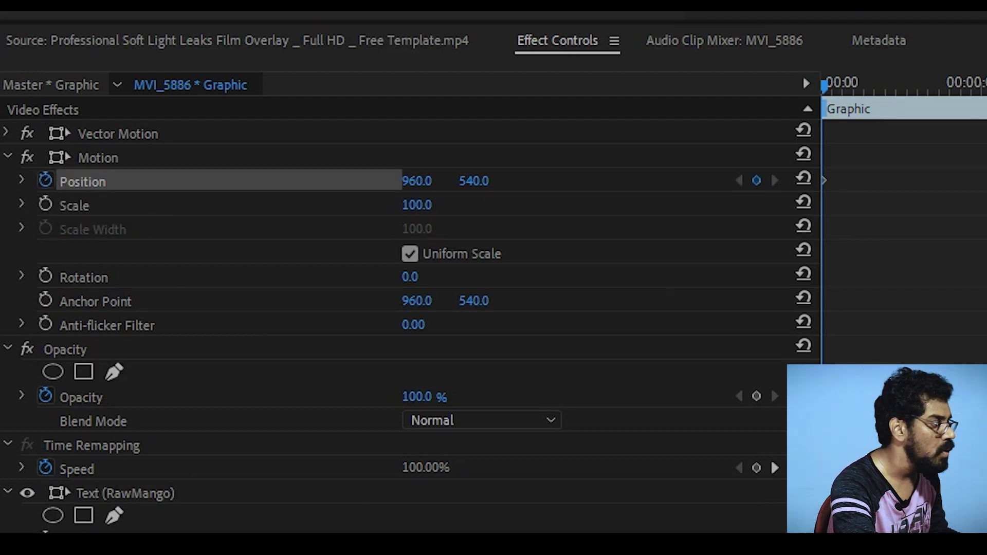
drag(191, 115, 129, 116)
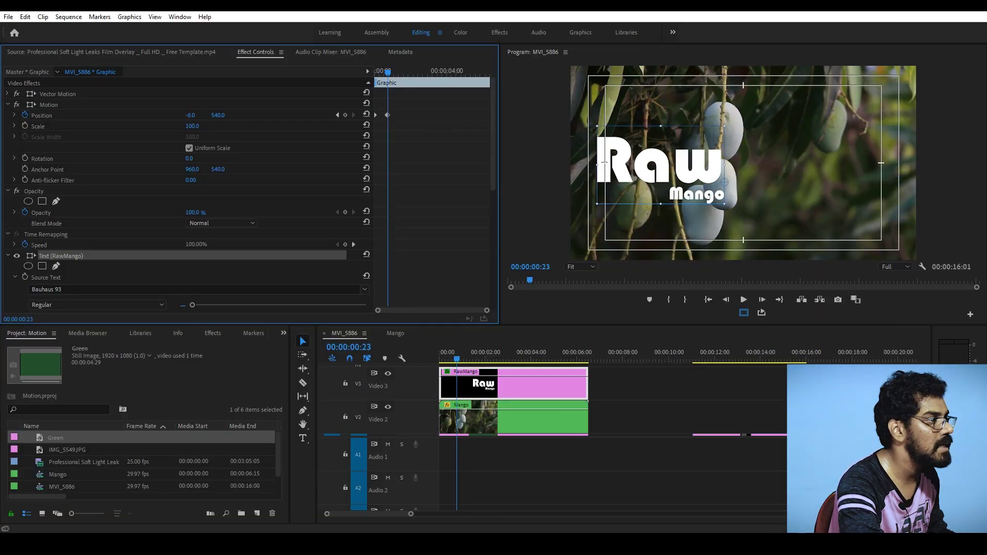
drag(191, 116, 382, 121)
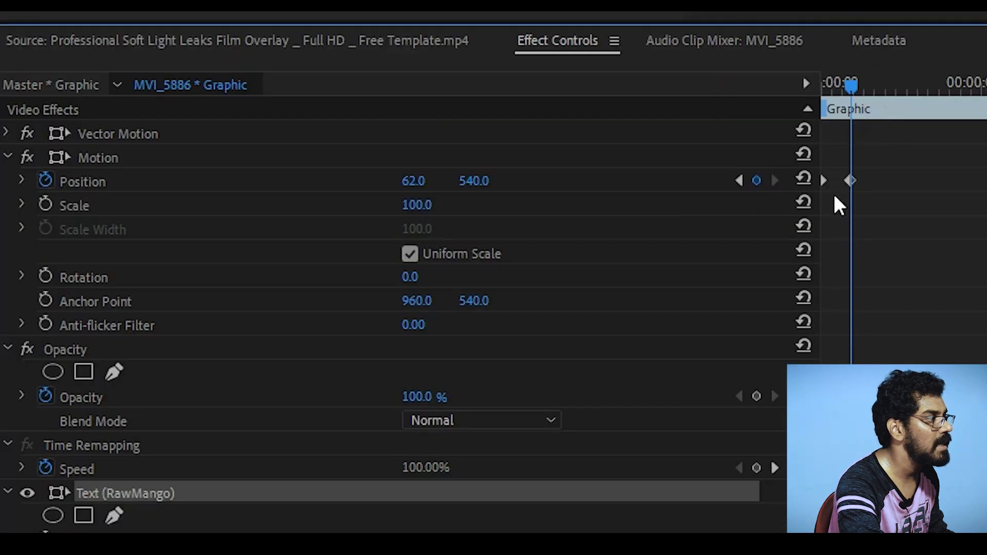
- Hide the mango footage track and play back the title slide-in
key(Home)
key(space)
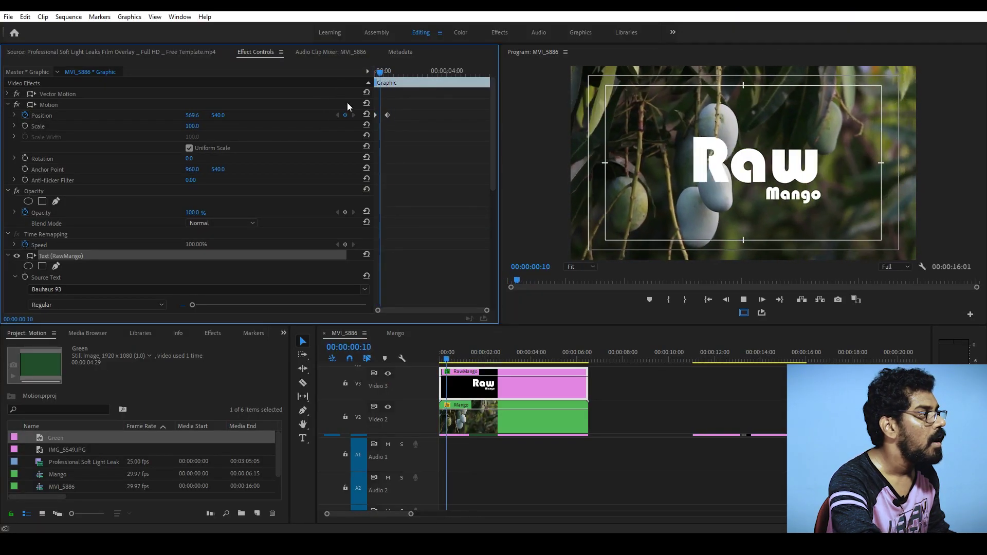
key(space)
click(388, 407)
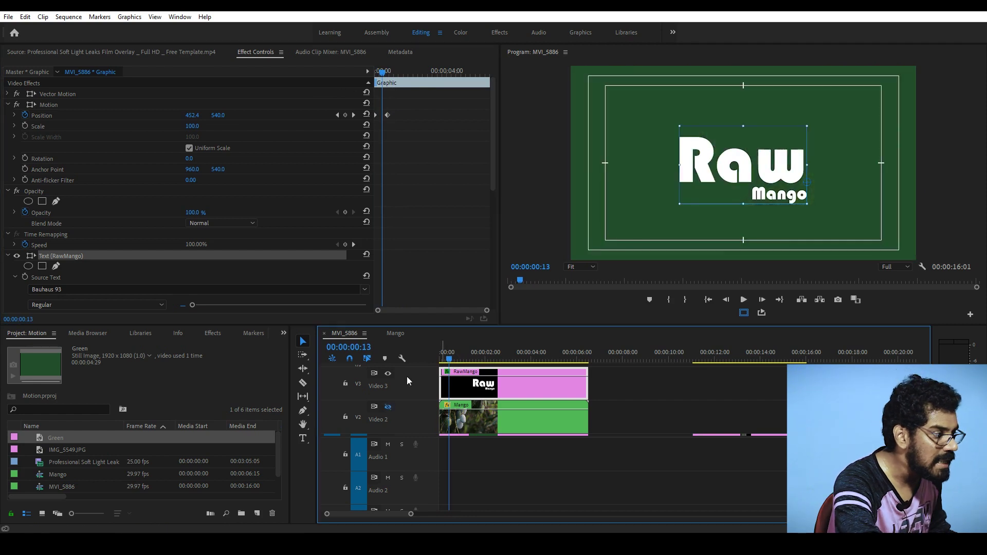
click(431, 94)
key(space)
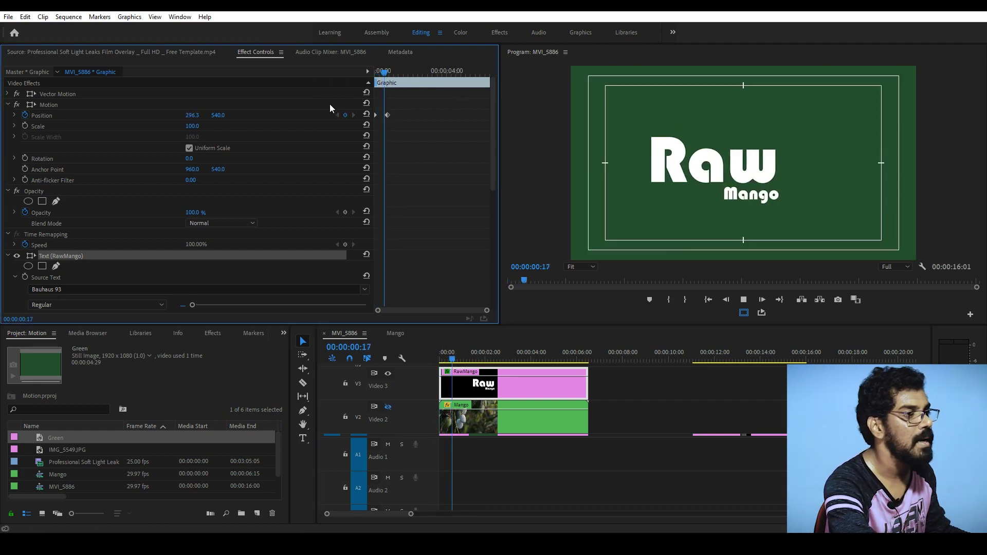
key(space)
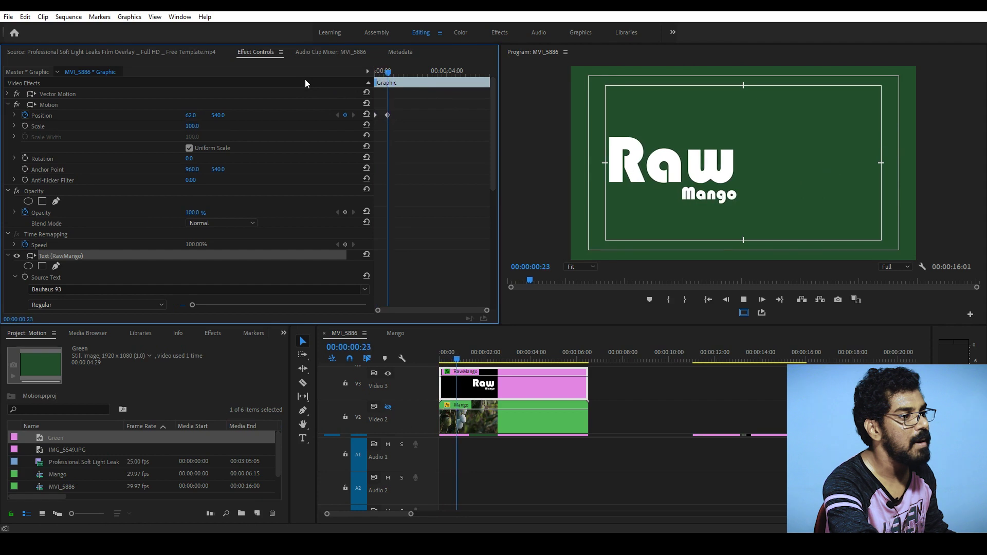
key(space)
drag(402, 77, 313, 88)
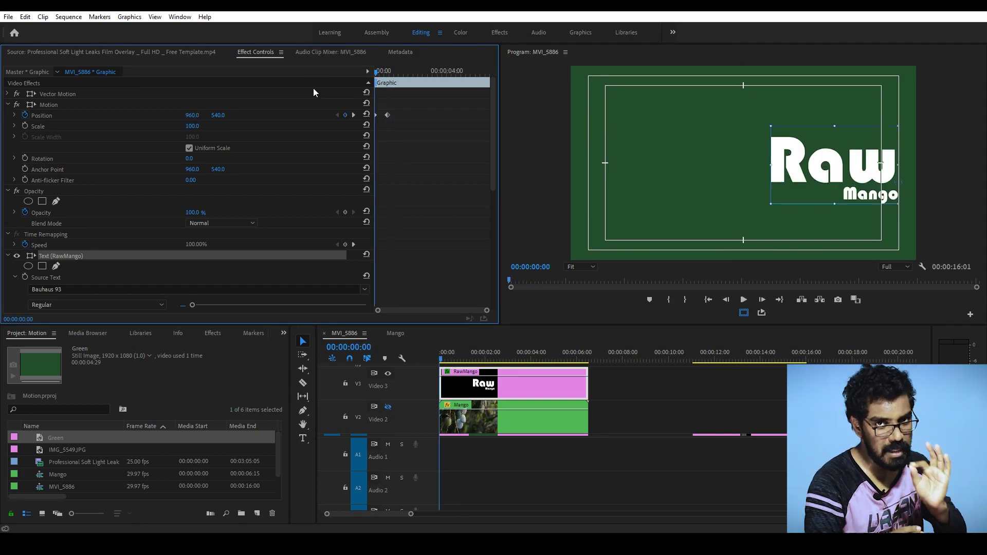
- Replay the title's slide-in animation, then return to the start of the sequence
key(space)
key(space)
drag(391, 74, 288, 73)
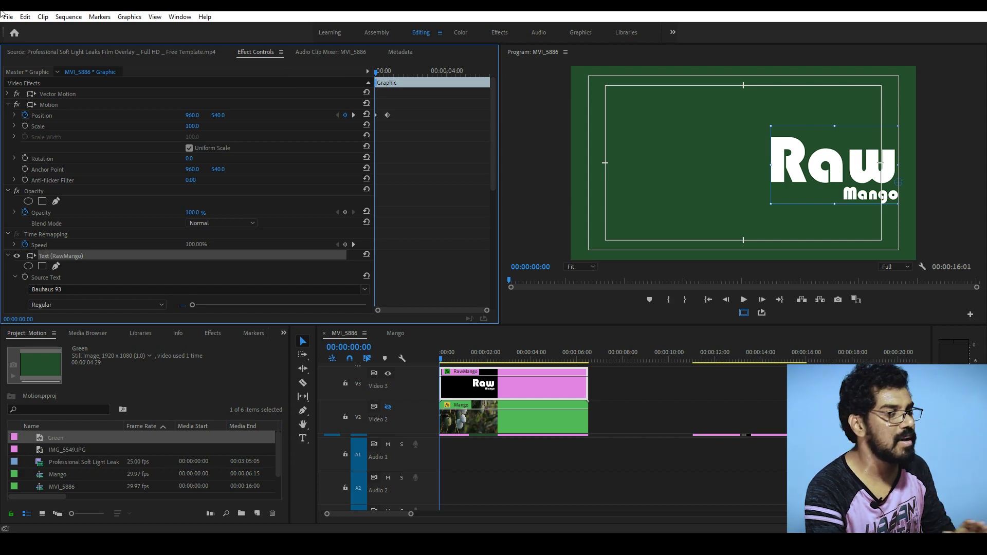
key(space)
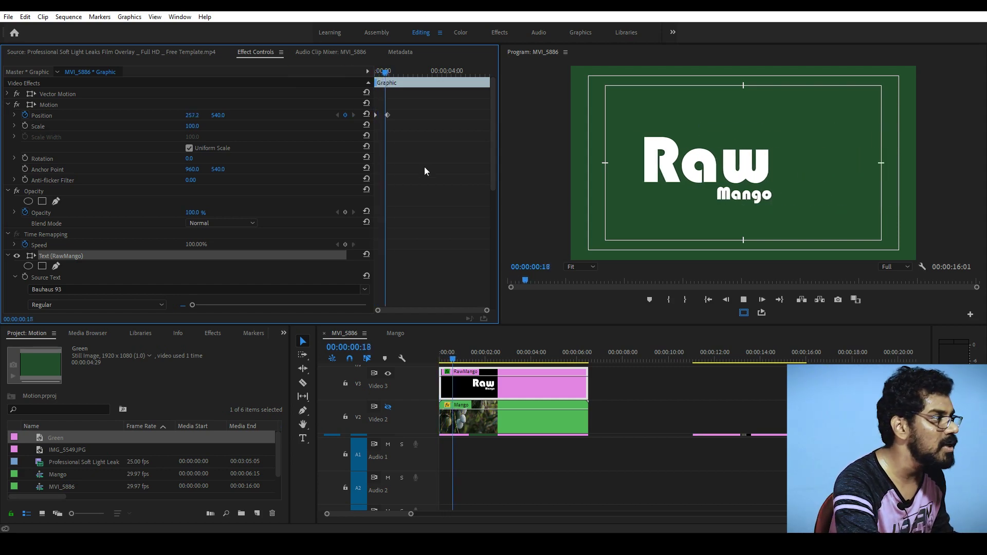
key(space)
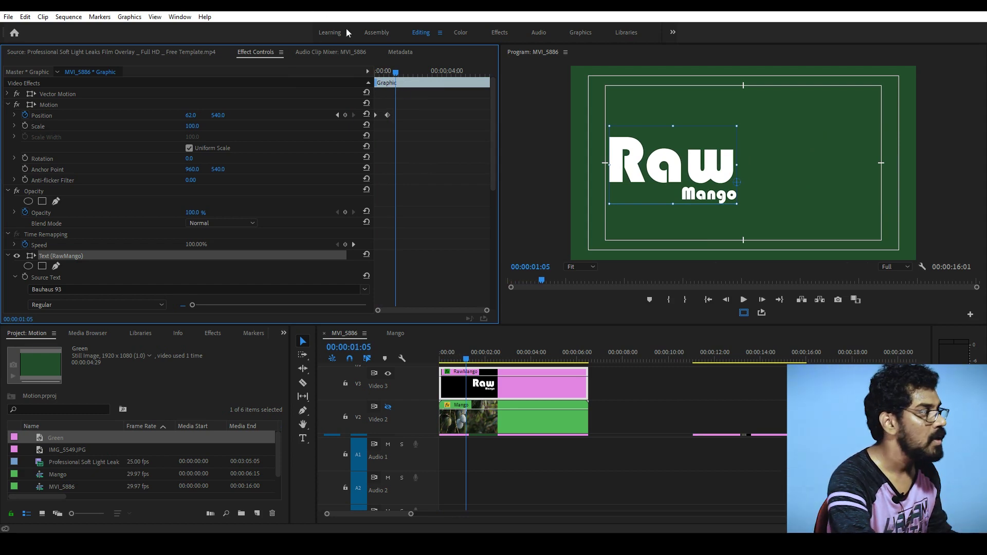
key(Home)
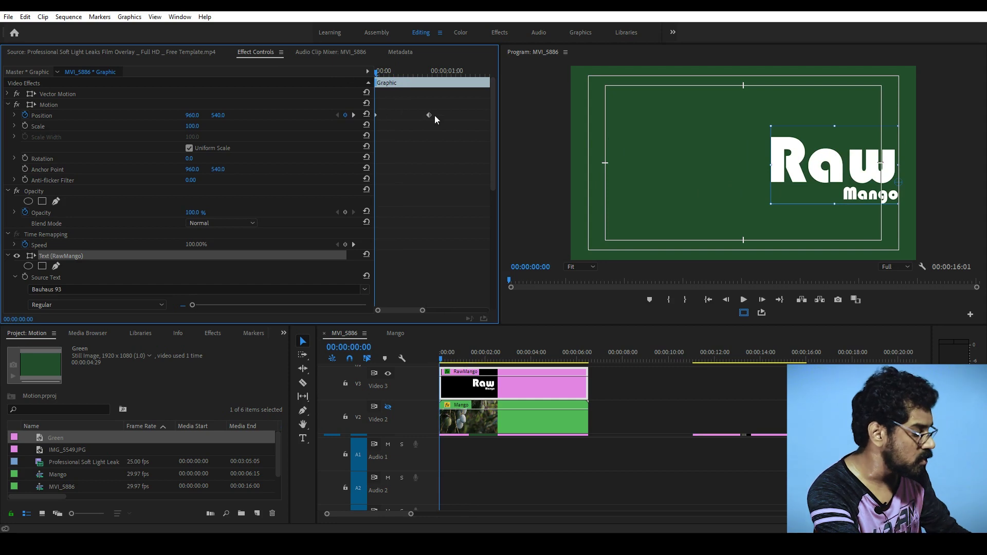
- Select the ending Position keyframe and expand Position to show its velocity graph
click(437, 111)
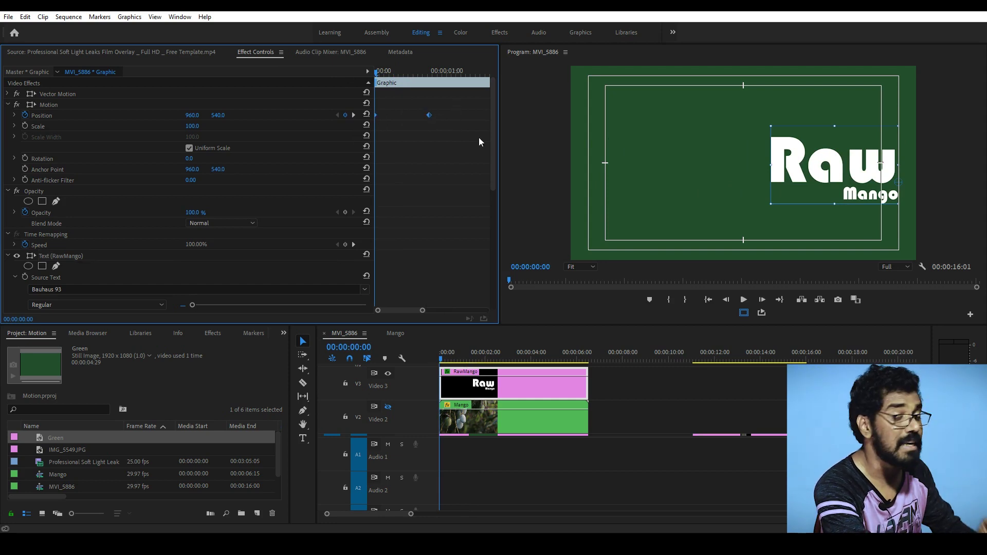
click(453, 100)
drag(412, 127, 368, 135)
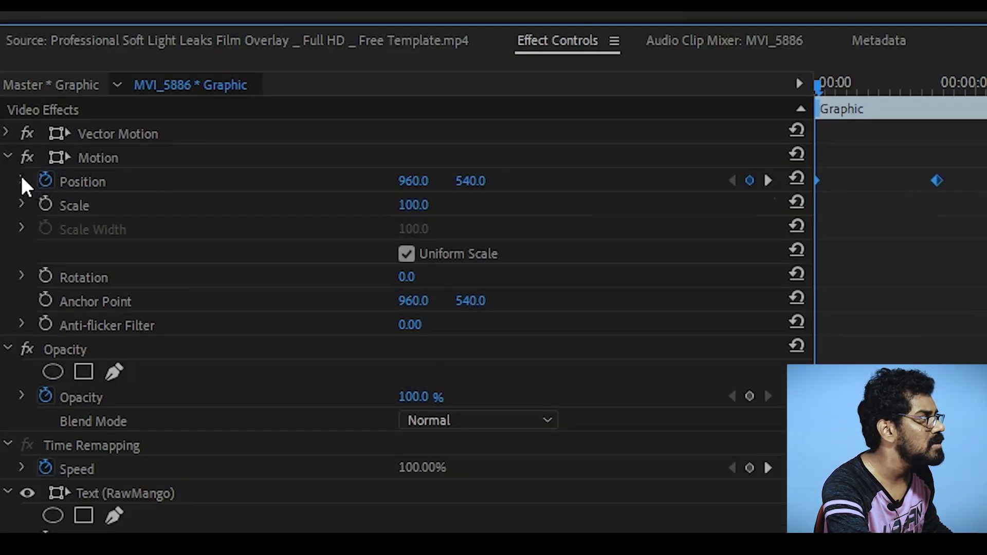
click(22, 179)
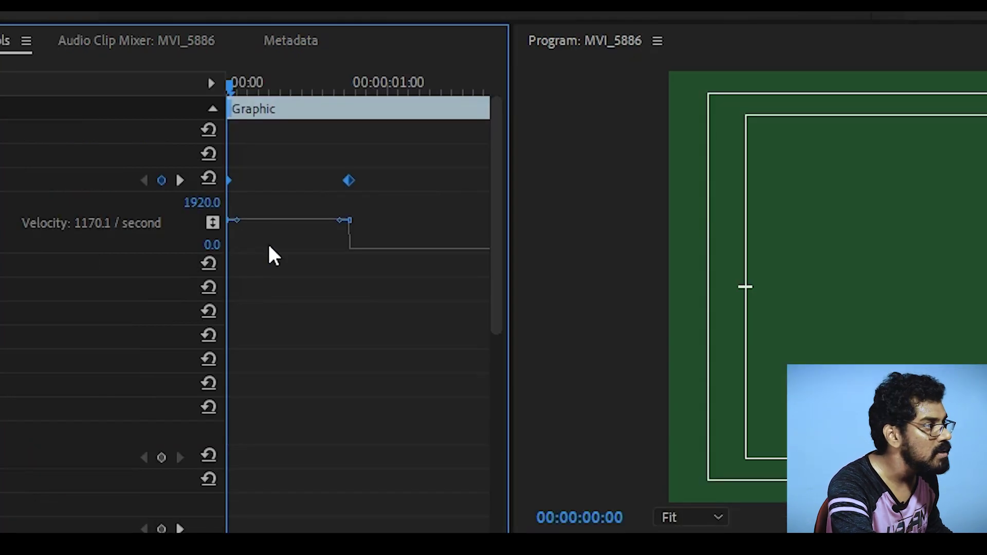
- Enlarge the keyframe graph and drag the velocity curve so the slide eases to a stop
key(=)
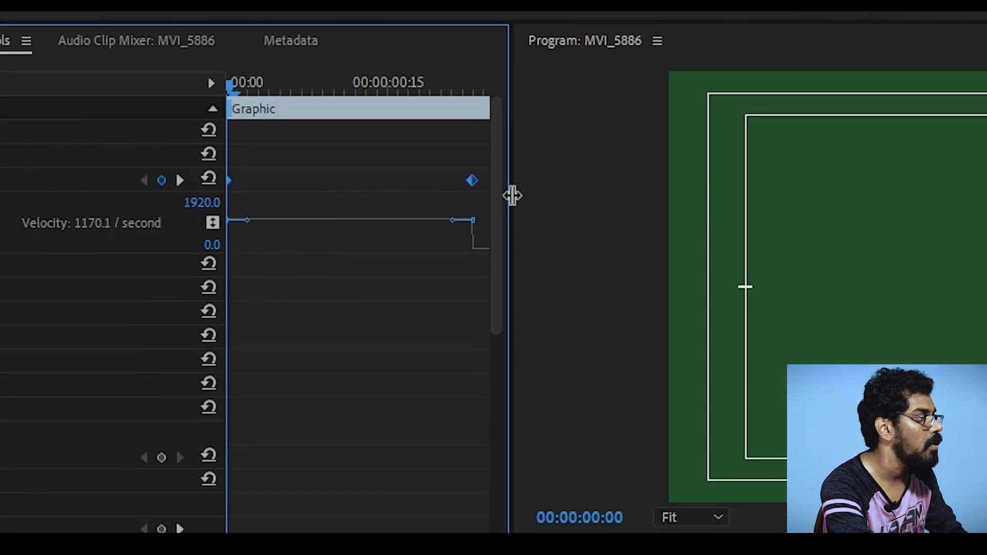
drag(512, 195, 733, 205)
key(space)
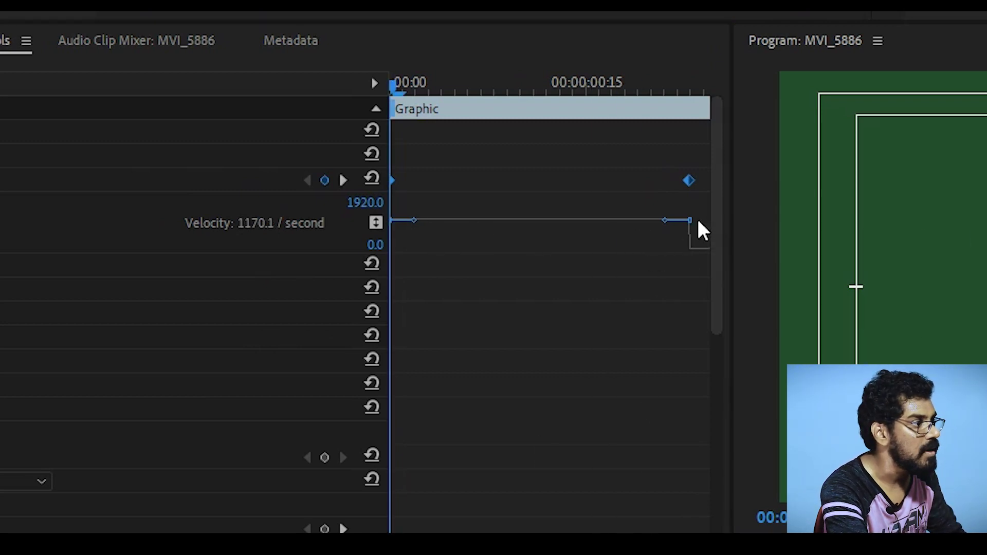
drag(690, 221, 578, 252)
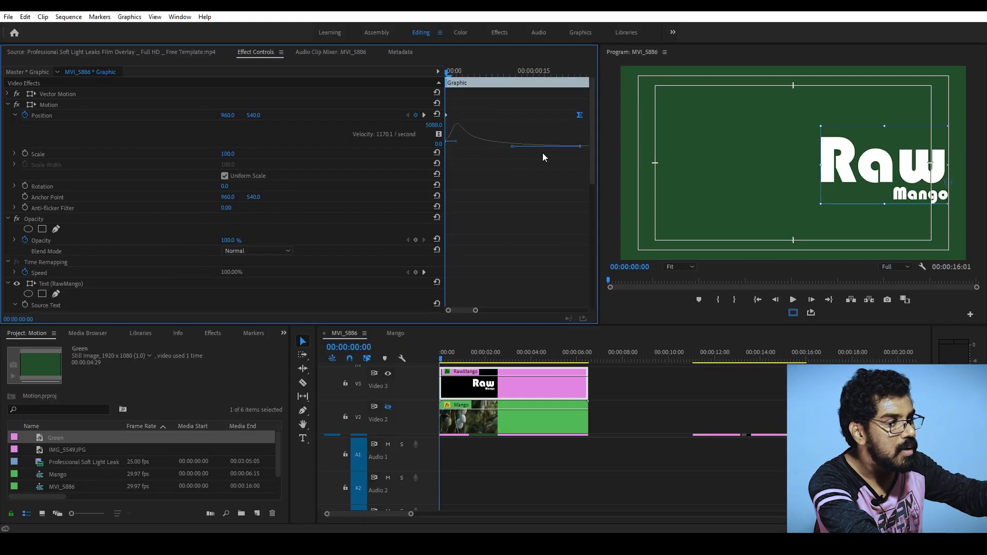
- Replay the eased slide-in from the start several times to check it
click(691, 234)
key(space)
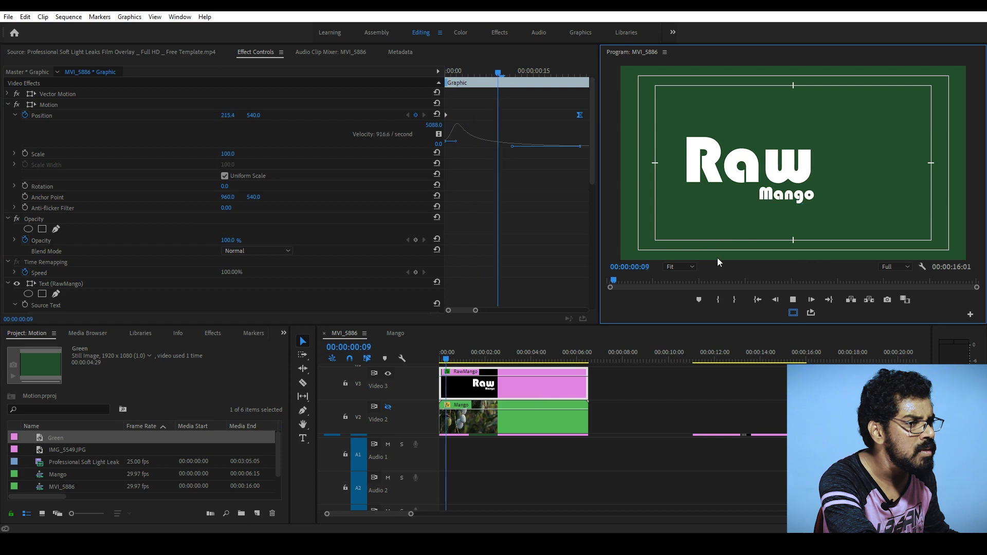
click(514, 349)
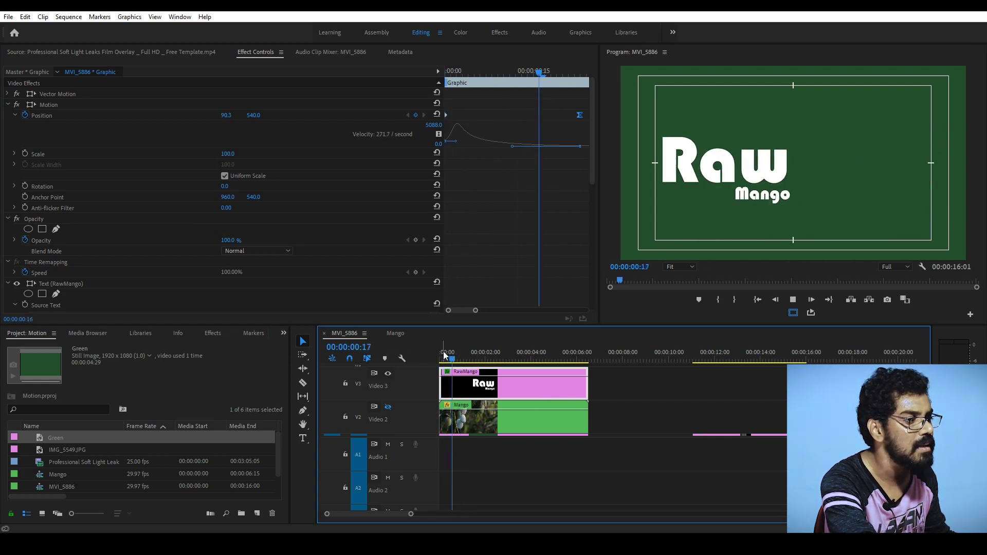
key(space)
key(Home)
key(space)
key(space)
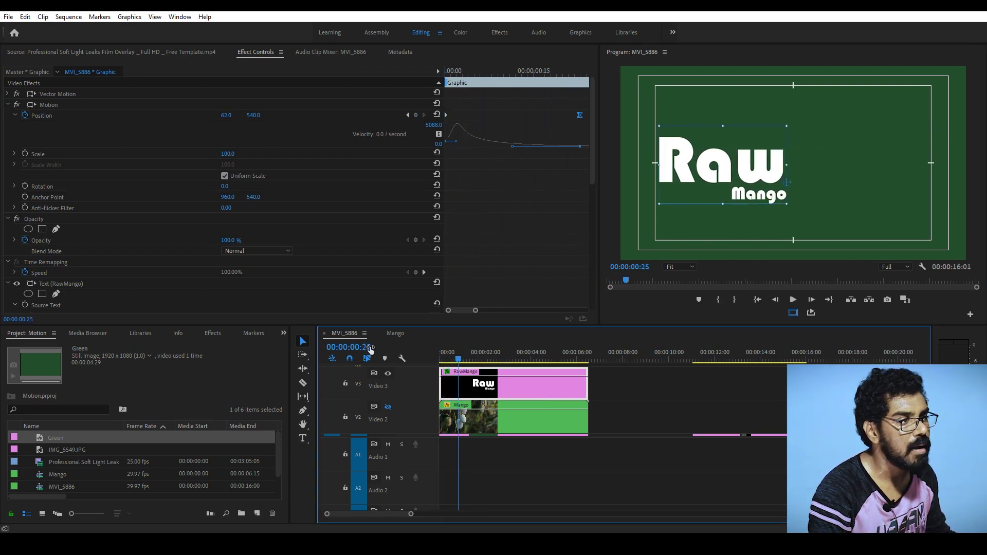
key(Home)
key(space)
key(space)
key(Home)
key(space)
key(space)
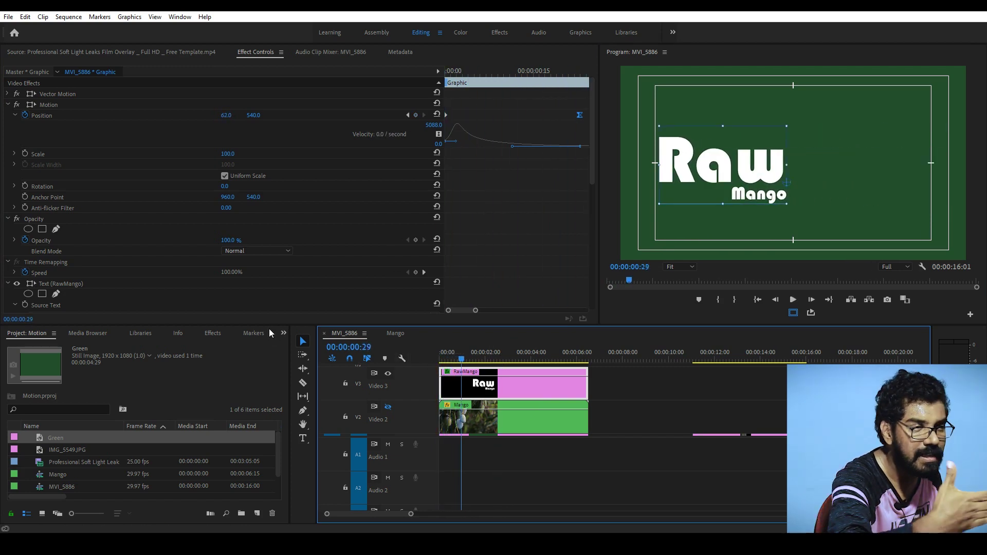
- Adjust the first keyframe's velocity handle, replay the slide, and re-enable the mango footage track
click(452, 144)
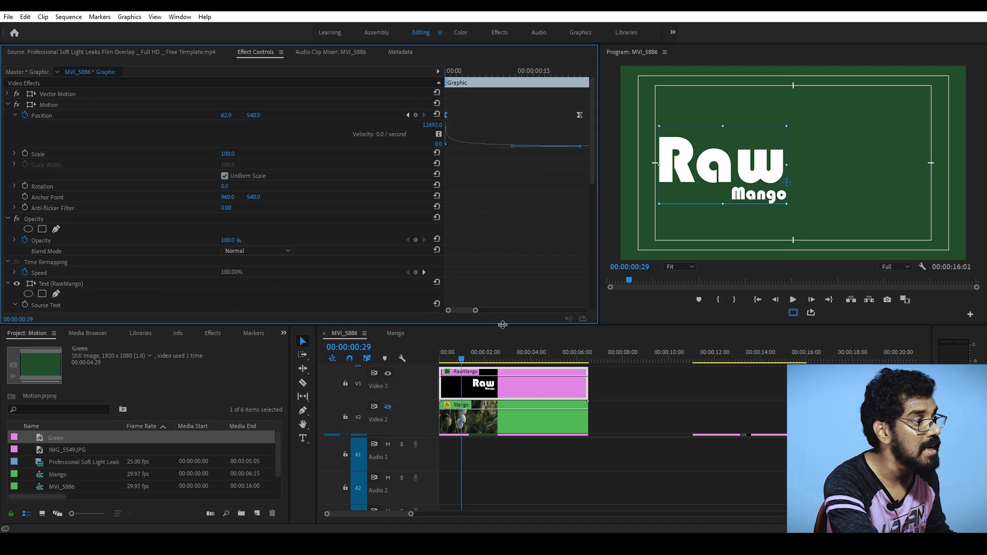
drag(474, 360, 359, 360)
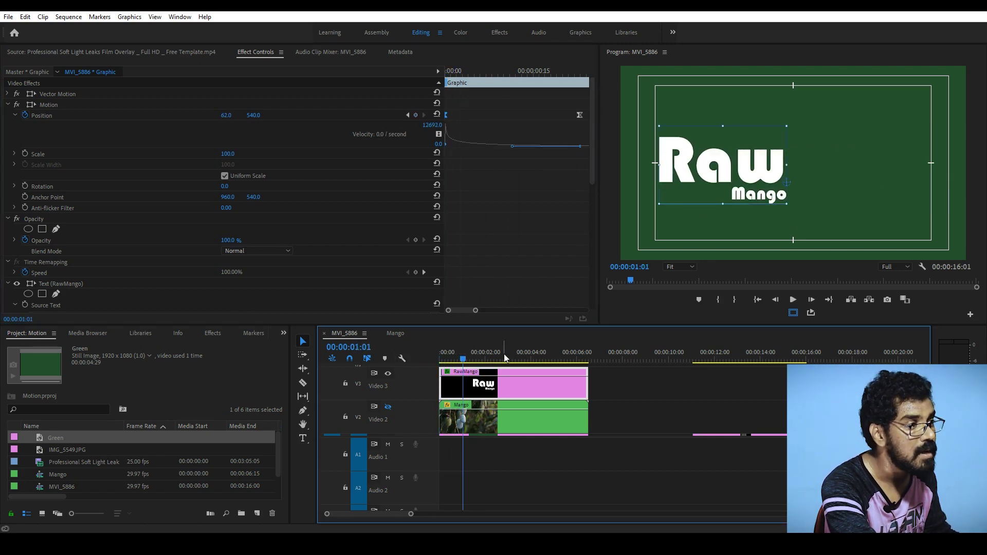
key(space)
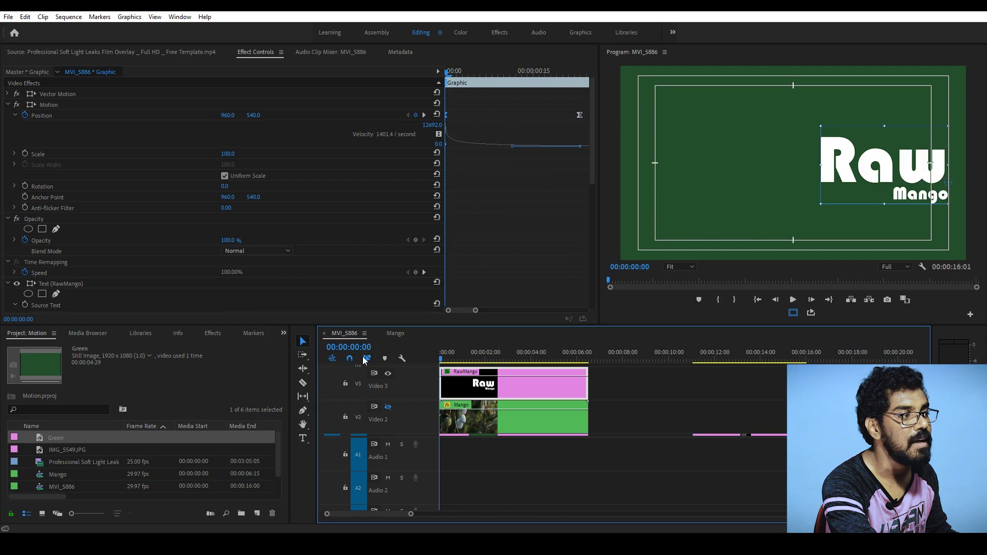
drag(486, 356, 364, 365)
key(space)
key(space)
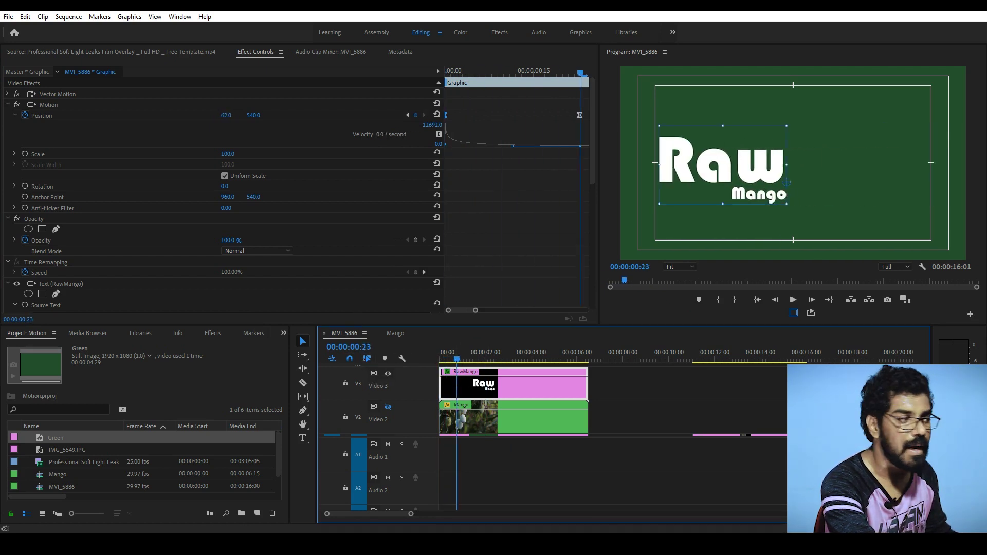
click(388, 407)
drag(509, 354, 365, 351)
key(space)
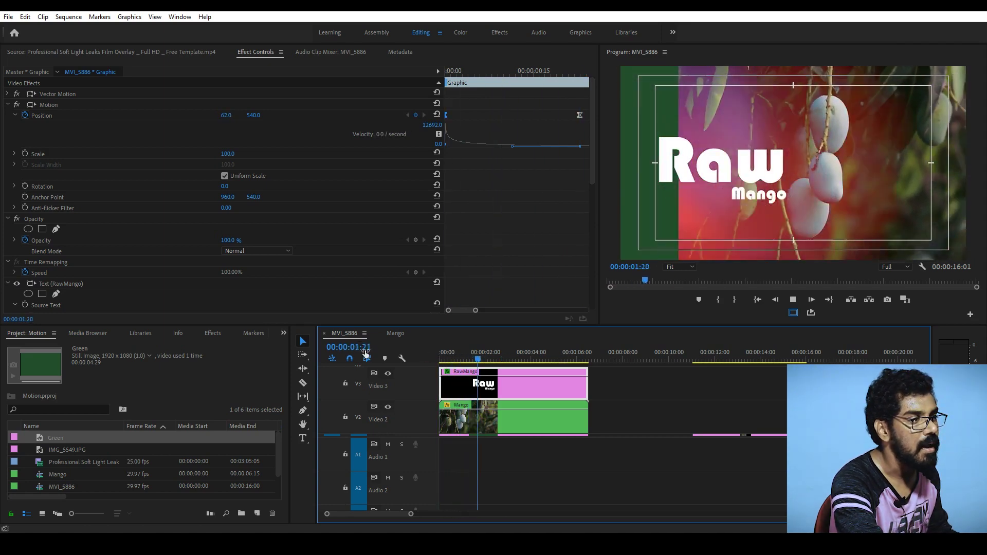
- Scrub from the first frame to around 00:00:01:24 to see the title beside the mango footage
drag(509, 356, 385, 360)
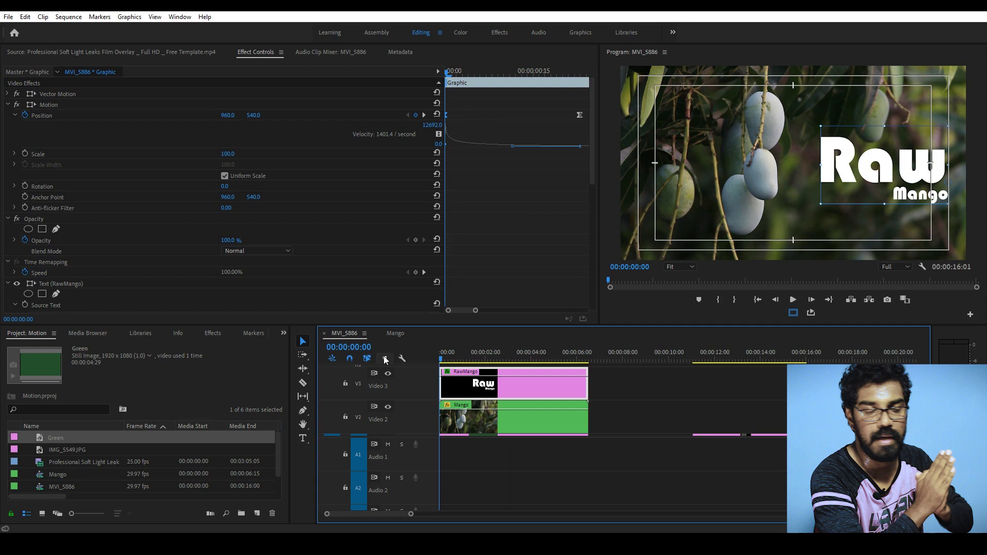
drag(452, 361, 499, 359)
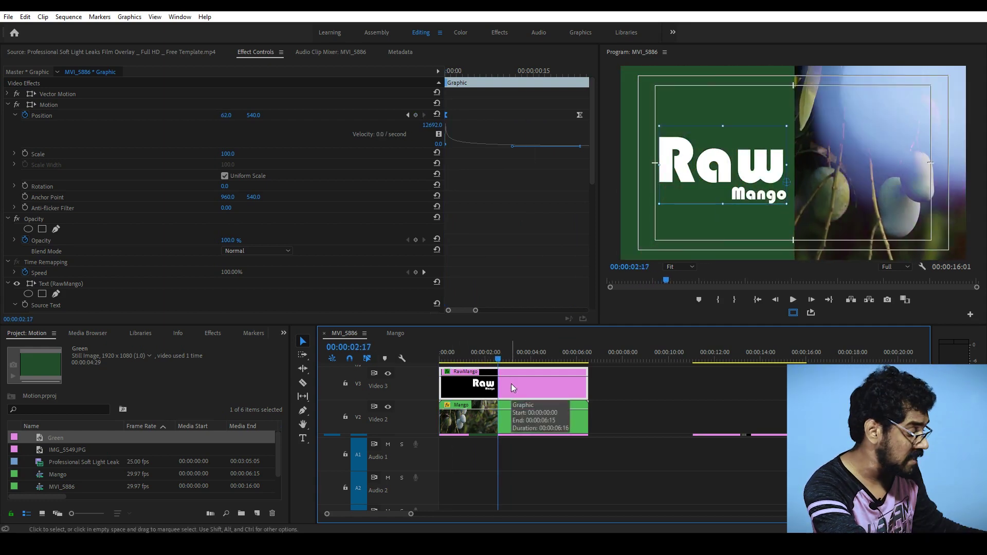
drag(494, 358, 482, 356)
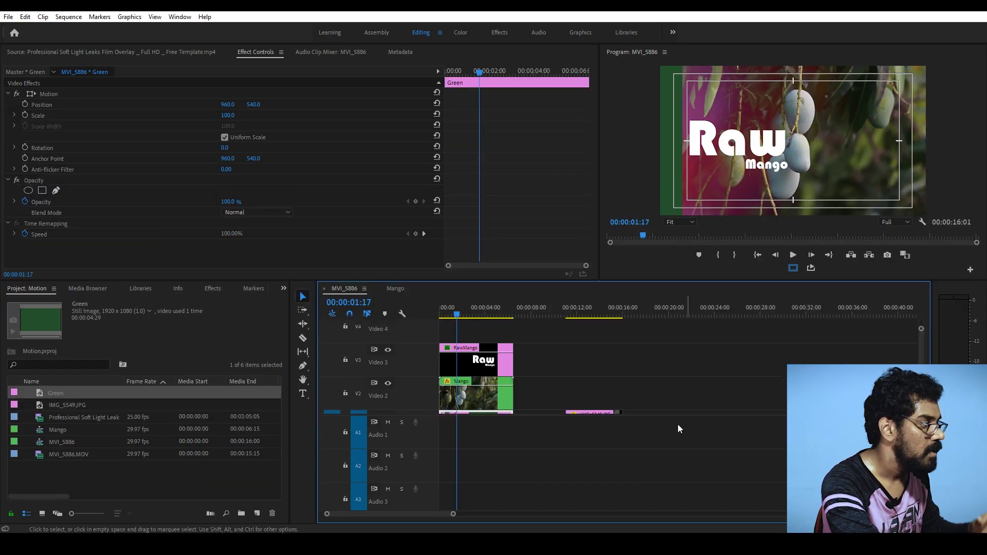
- Move Mango to V4, RawMango down to V2, then Mango onto V3, and scrub to check
click(492, 408)
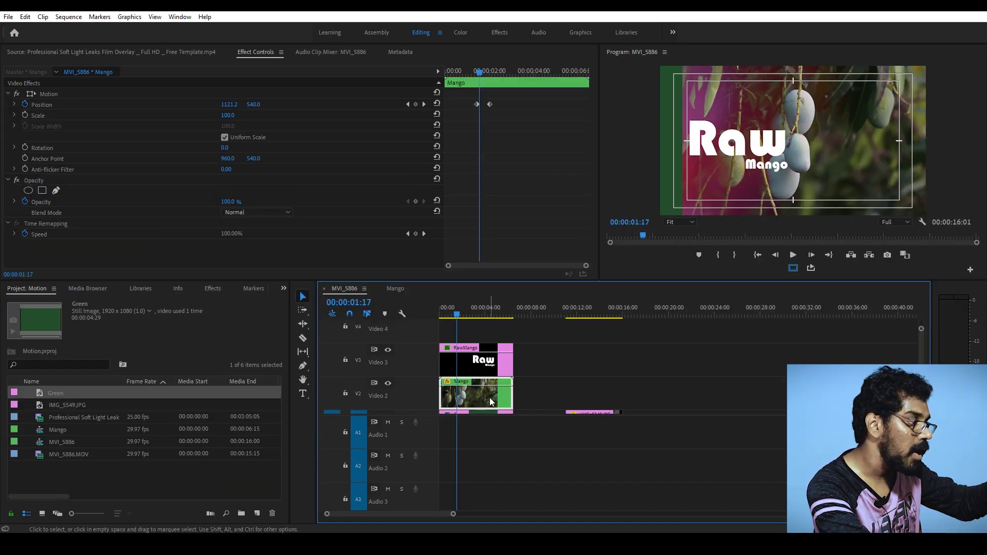
drag(491, 395, 491, 330)
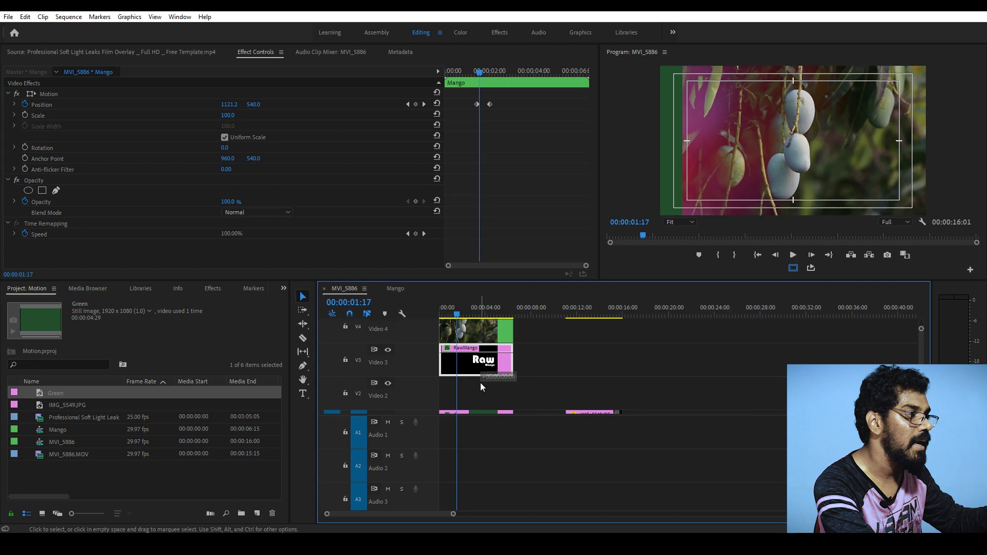
drag(480, 384, 480, 393)
drag(476, 338, 477, 366)
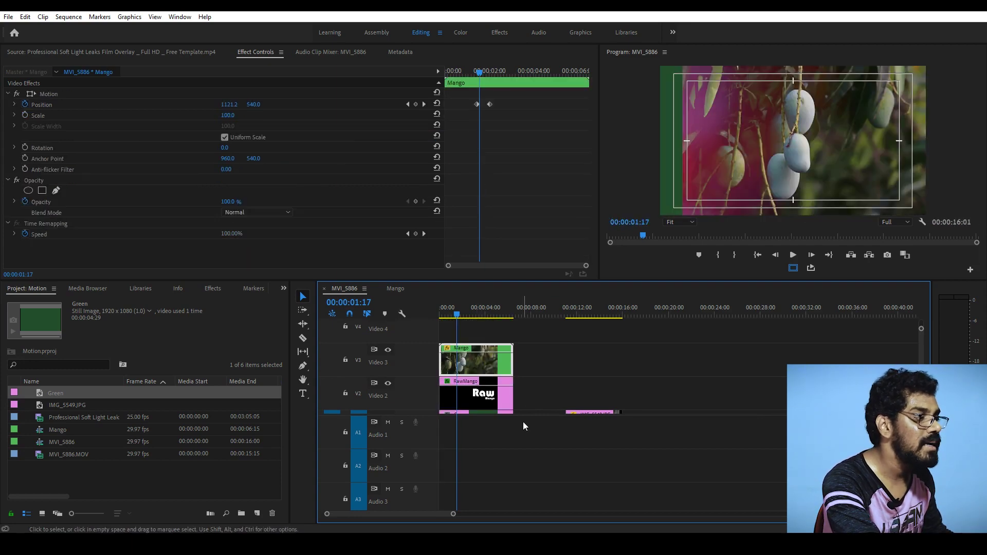
drag(457, 319, 462, 329)
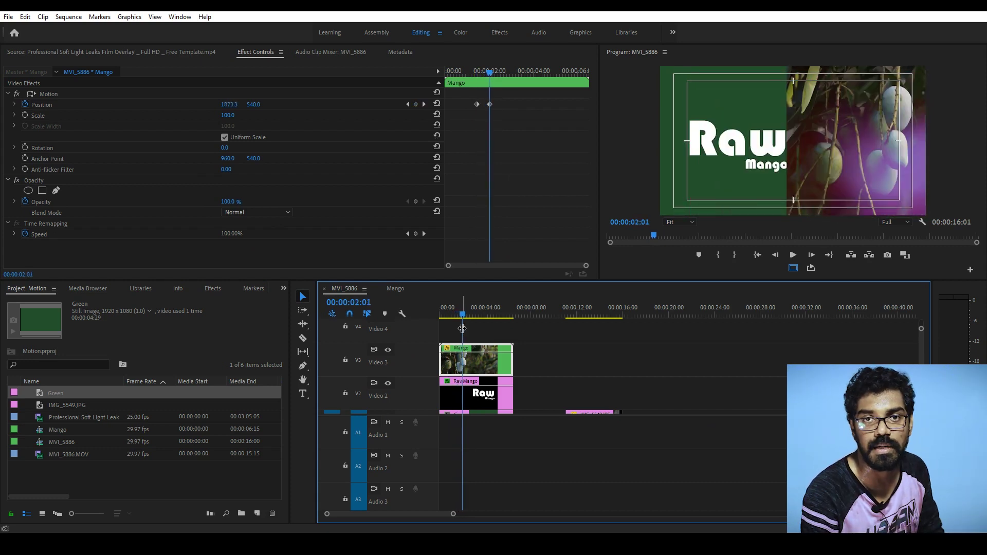
- Shift the RawMango clip later in time and play back the reveal to check timing
click(474, 394)
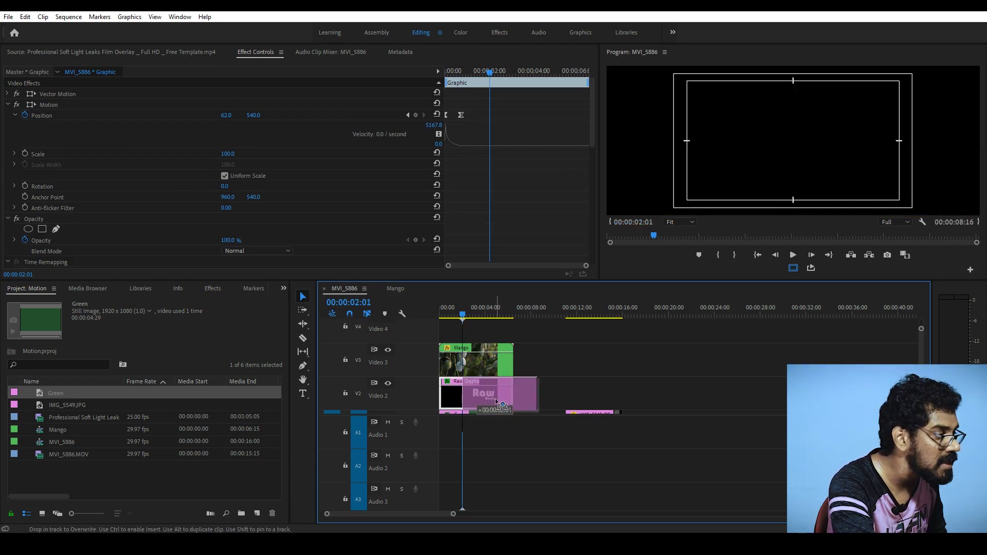
drag(483, 402, 506, 399)
click(443, 316)
mouse_move(446, 319)
mouse_down()
mouse_move(473, 320)
mouse_move(449, 319)
mouse_up()
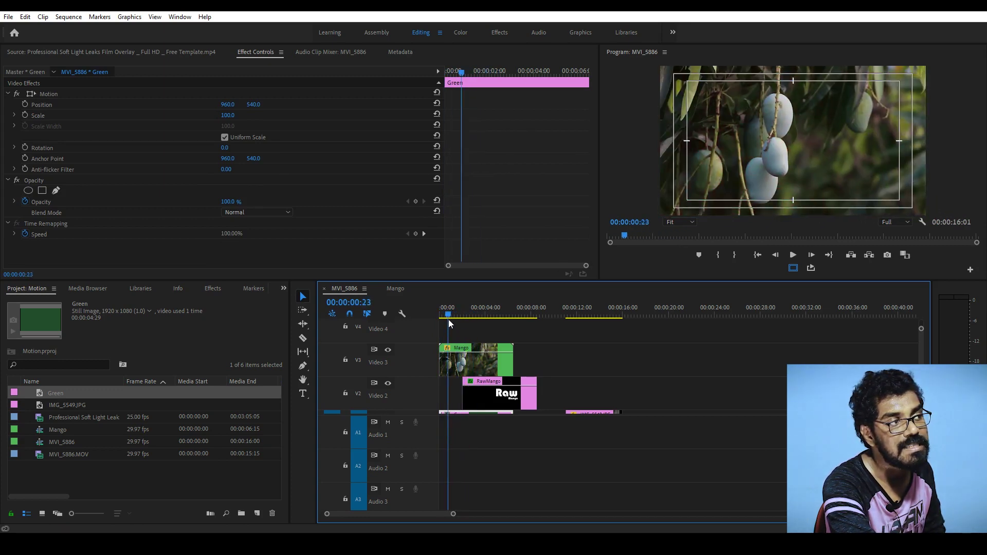
key(space)
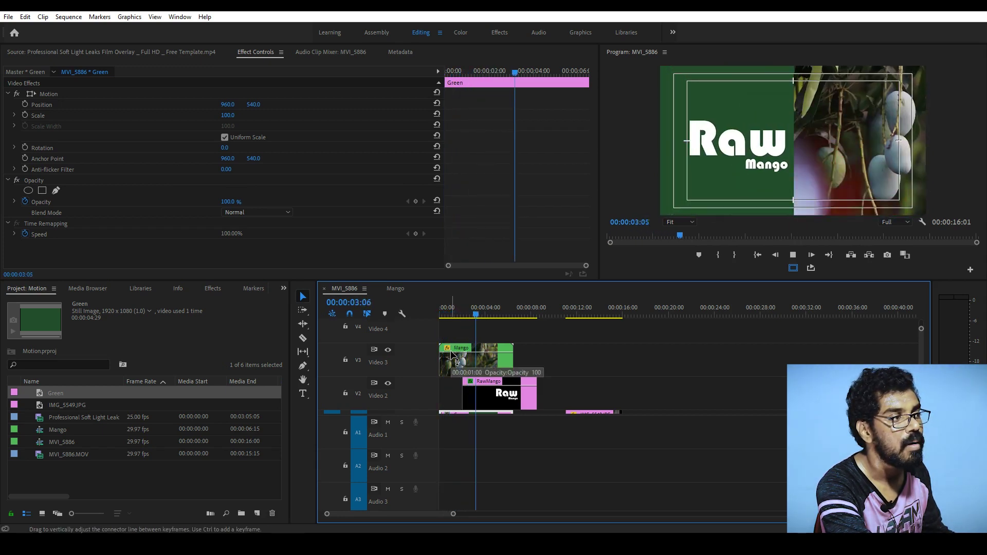
drag(452, 314, 394, 312)
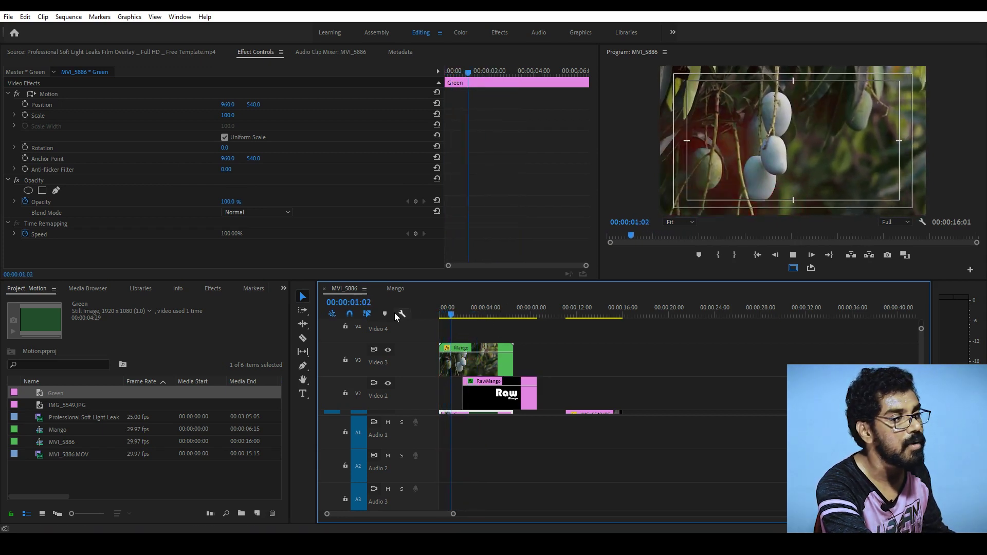
key(space)
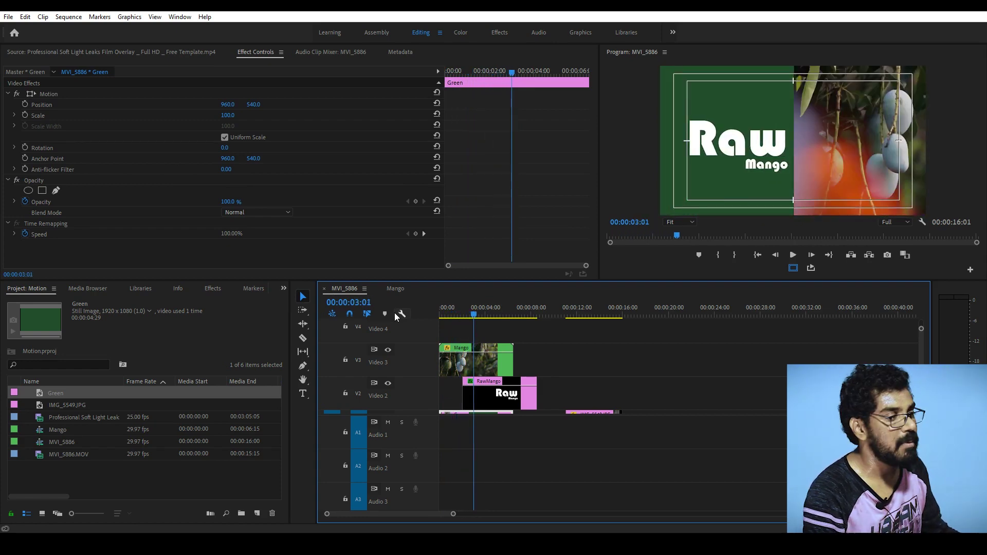
- Move the RawMango clip back to the start and inspect its Position keyframe
drag(485, 396, 462, 396)
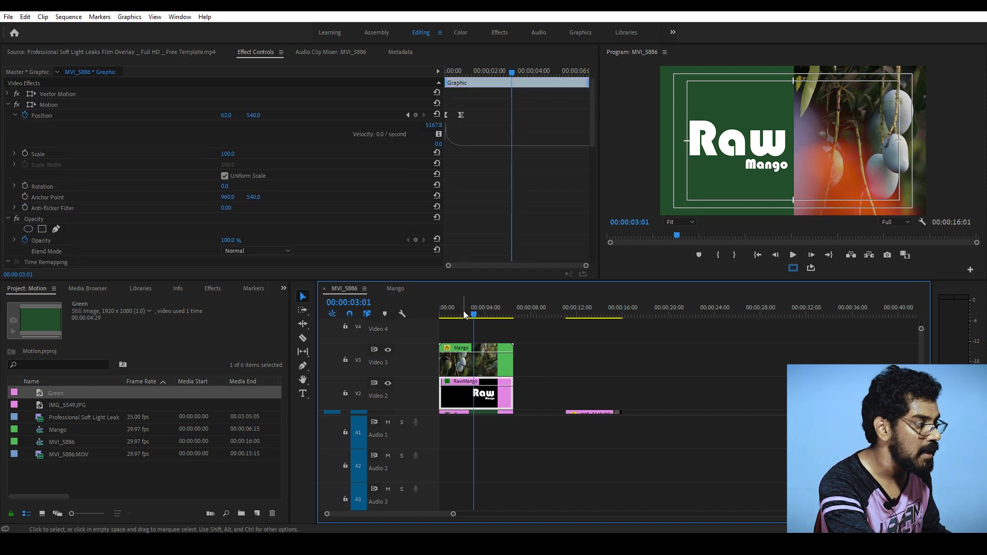
key(Home)
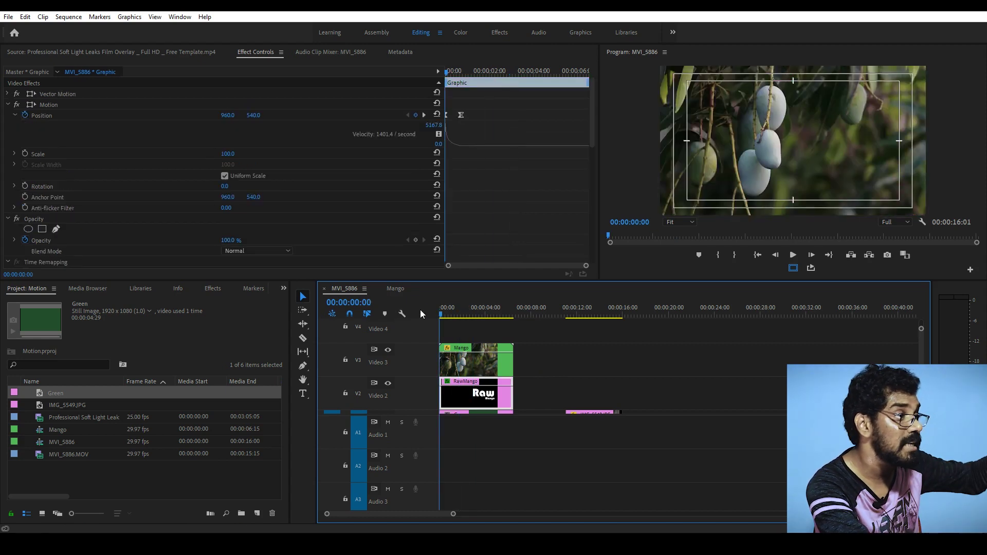
drag(491, 107, 429, 135)
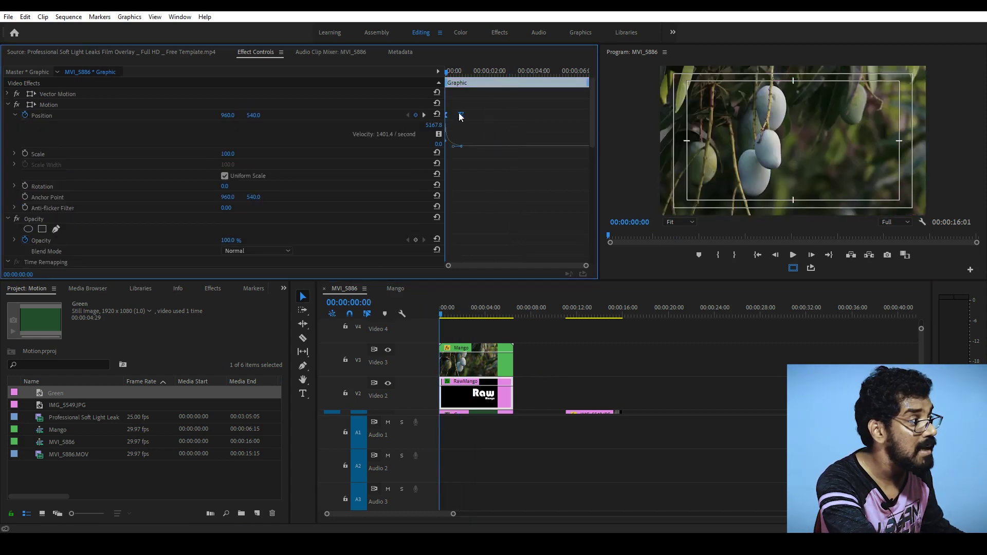
click(560, 381)
- Move the RawMango clip to start at 00:00:01:18 and play the sequence from the start
click(465, 397)
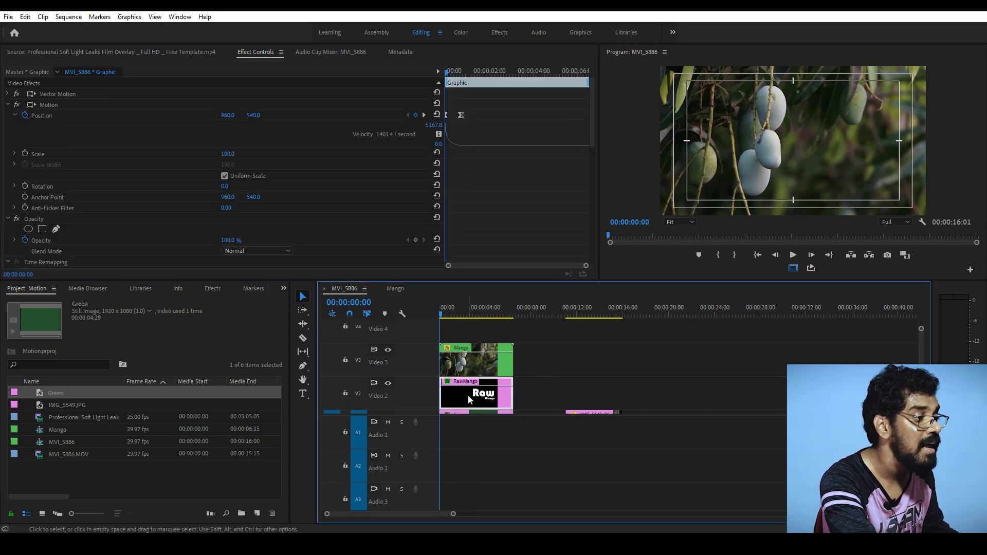
drag(462, 395, 482, 396)
key(space)
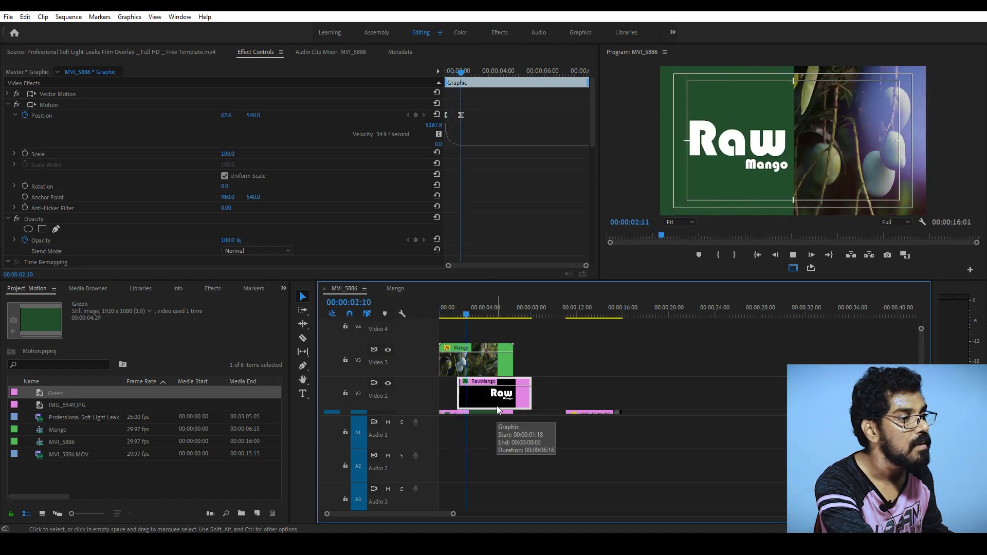
key(space)
key(Home)
click(463, 360)
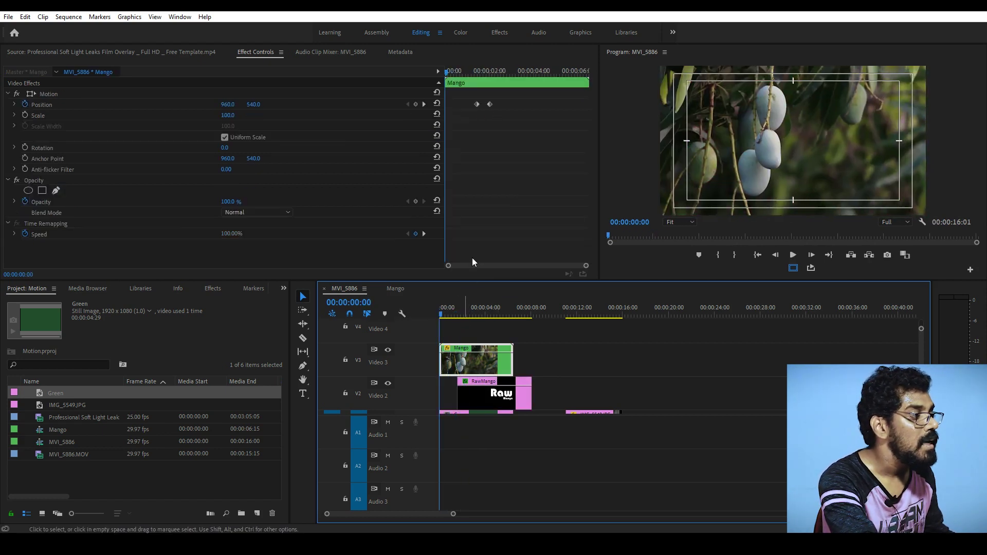
- Select both Mango Position keyframes, reveal the speed graph, and preview the footage slide
drag(506, 96, 467, 115)
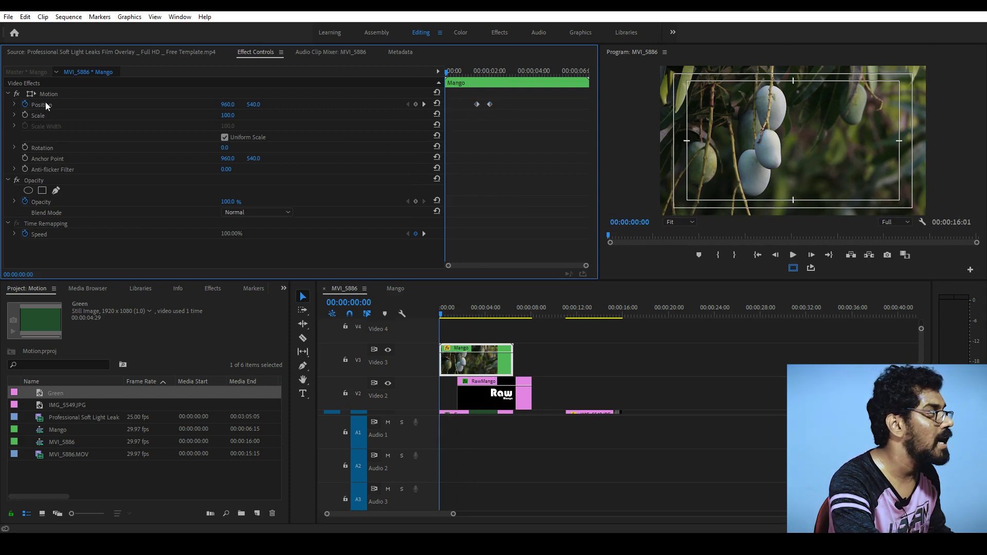
click(15, 105)
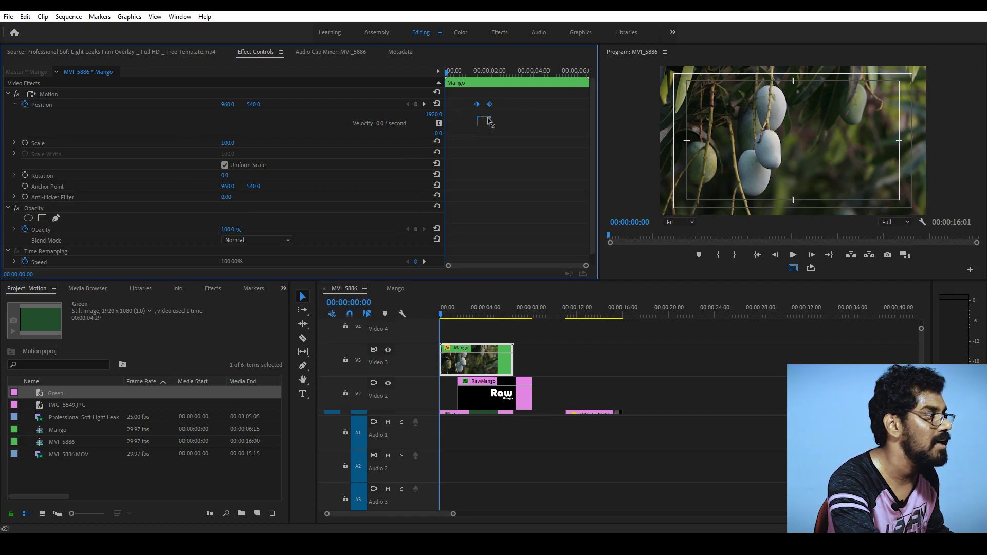
click(448, 321)
key(space)
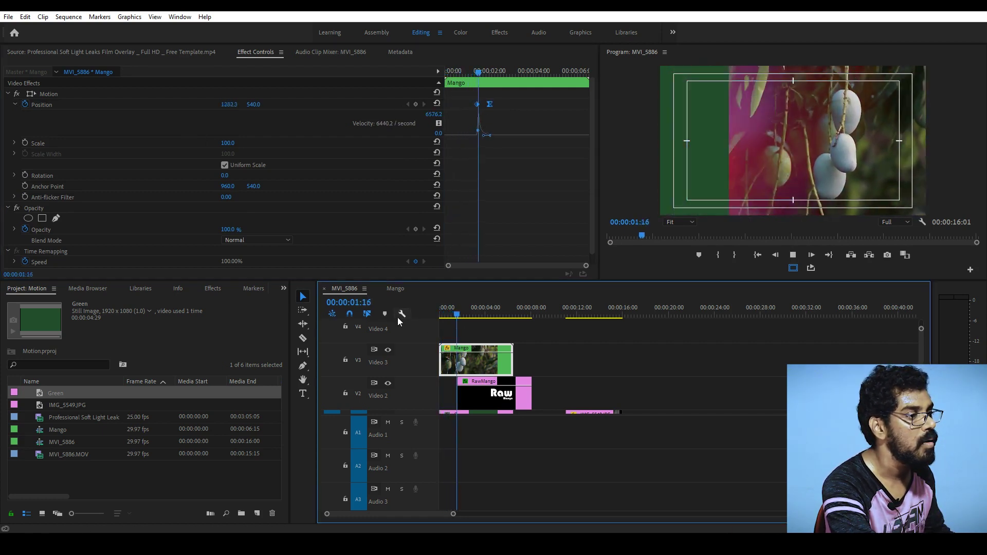
key(Home)
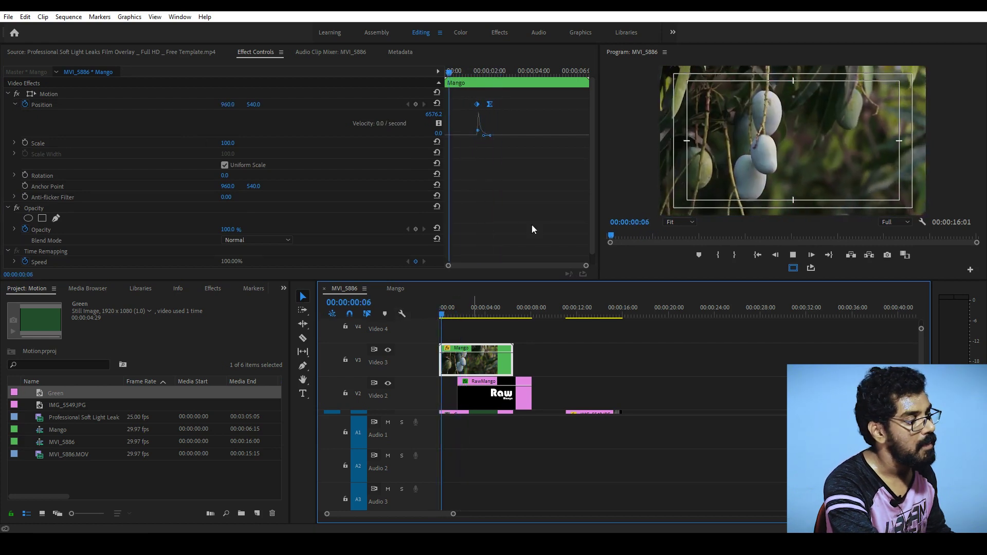
key(space)
key(Home)
- Play the finished animation in a full-screen Program Monitor
click(679, 146)
key(grave)
key(space)
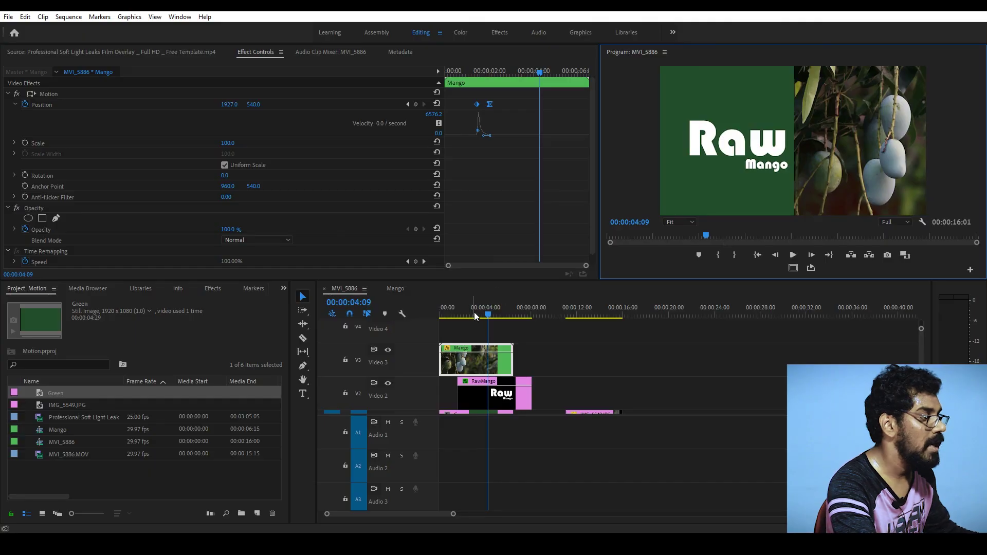
mouse_move(474, 313)
mouse_down()
mouse_move(462, 315)
mouse_move(476, 326)
mouse_move(449, 331)
mouse_move(476, 332)
mouse_up()
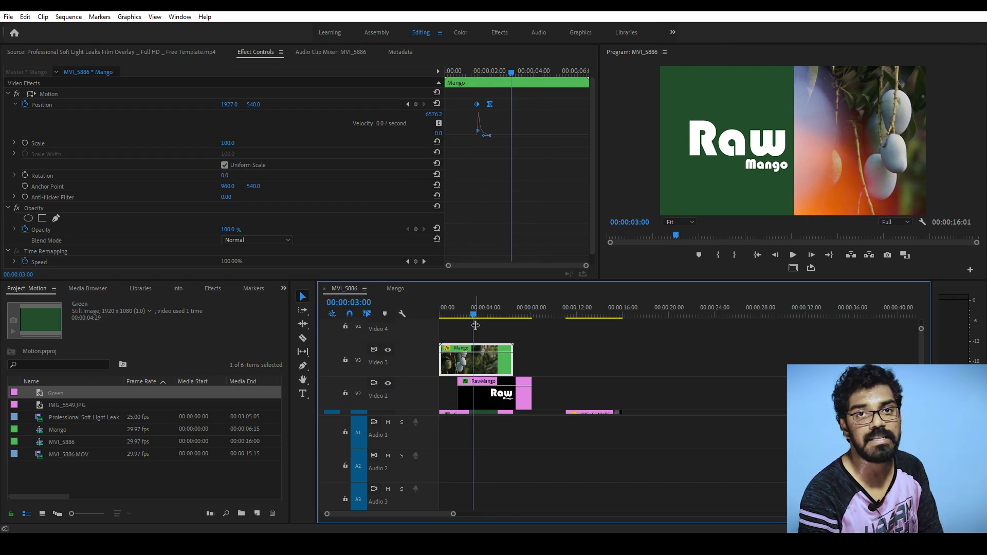
mouse_move(476, 325)
mouse_down()
mouse_move(440, 317)
mouse_move(483, 321)
mouse_up()
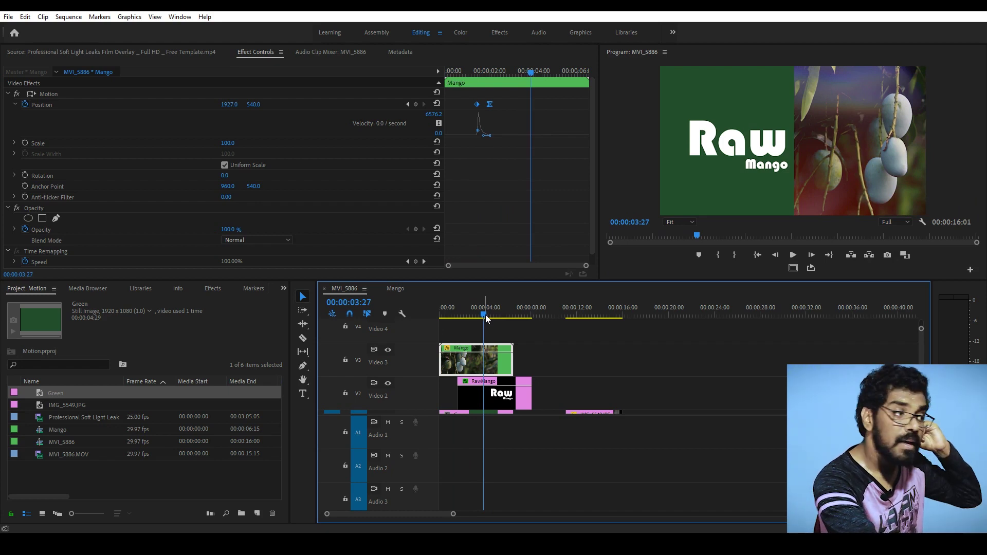
drag(485, 314, 431, 323)
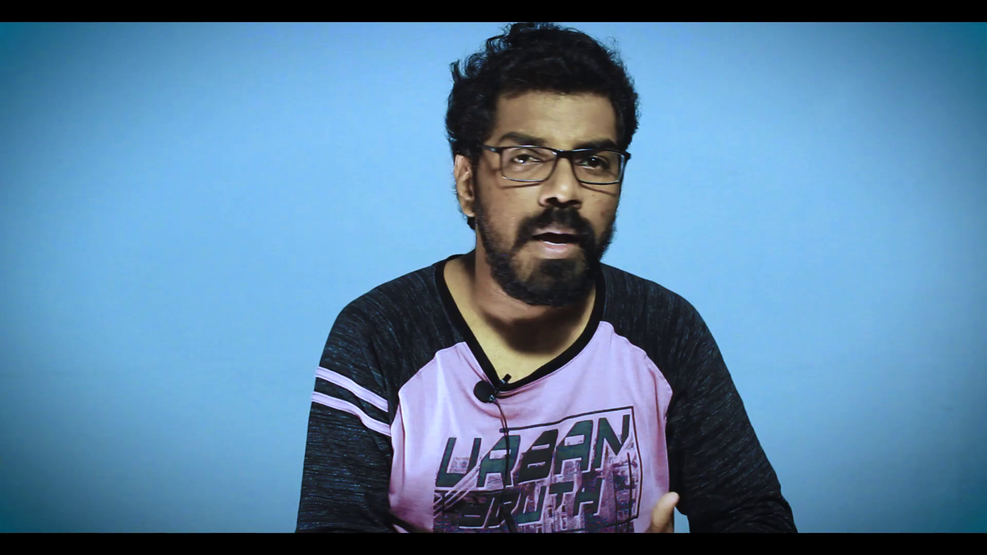